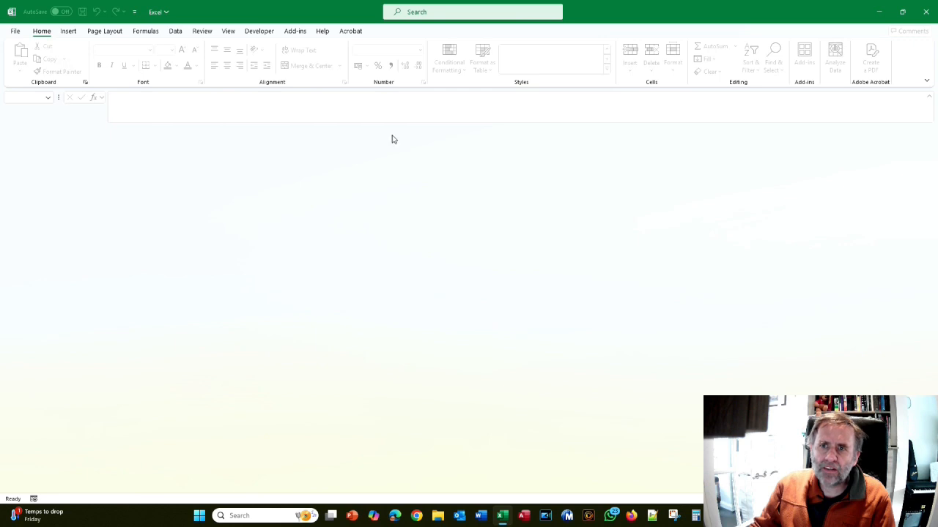
Open the PlateMaker add-in's program options, look through them and close the dialog
{"action": "left_click", "coordinate": [294, 34]}
{"action": "left_click", "coordinate": [40, 47]}
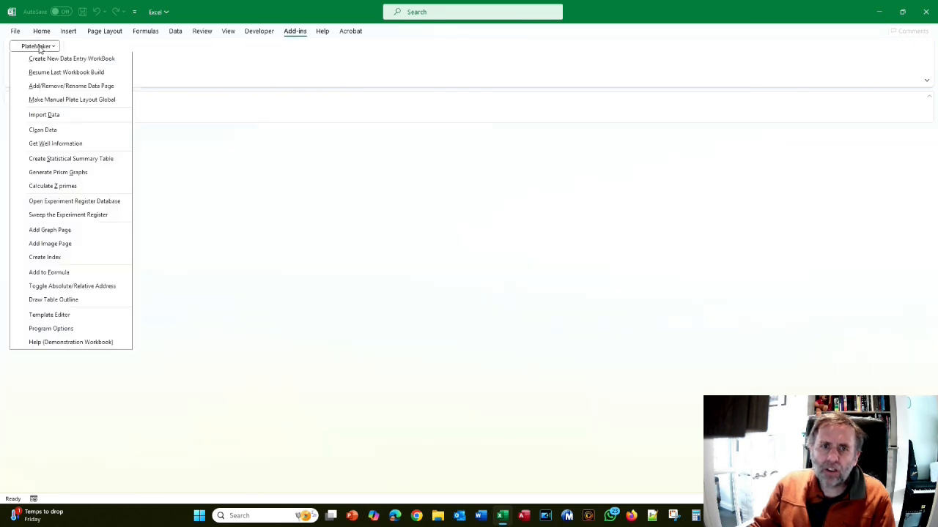
{"action": "left_click", "coordinate": [88, 331]}
{"action": "left_click", "coordinate": [622, 174]}
{"action": "left_click", "coordinate": [364, 438]}
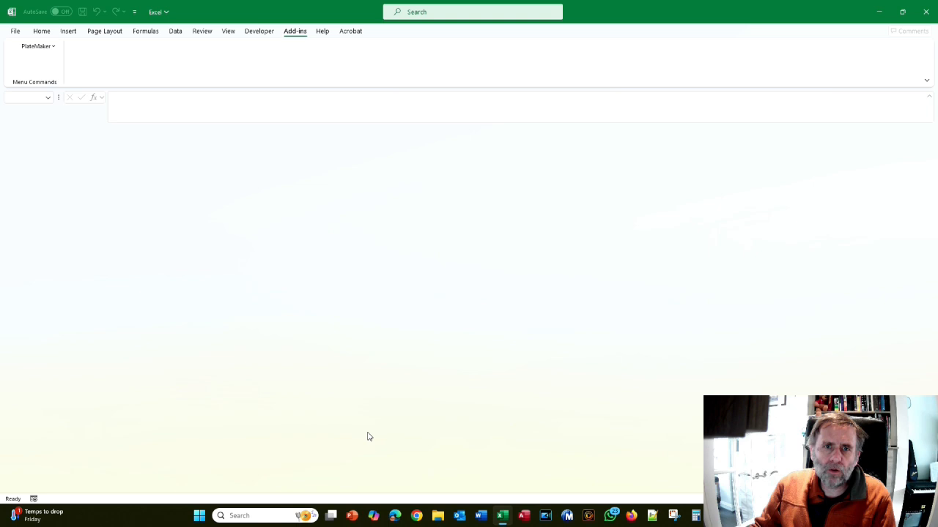
Build a new PlateMaker data entry workbook from the template "Tutorial 3: First Saved Workbook Build" and view its plate maps
{"action": "left_click", "coordinate": [30, 47]}
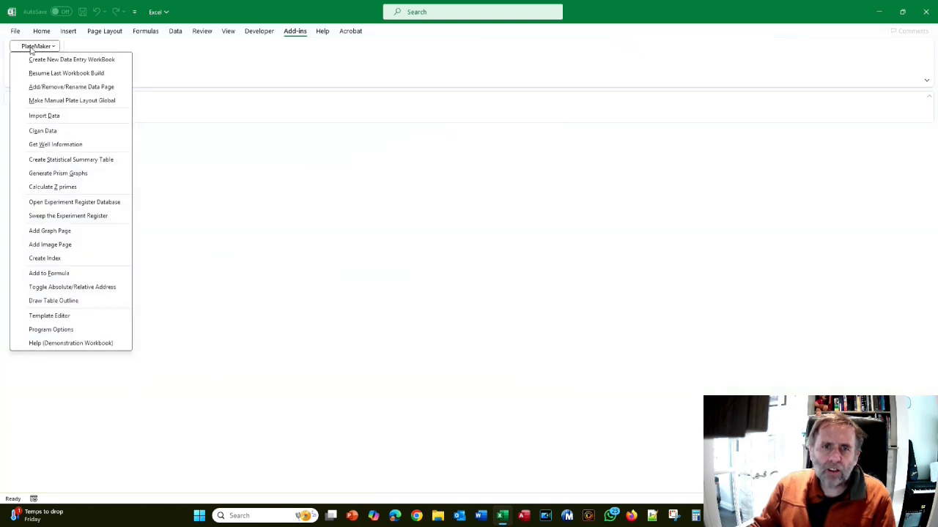
{"action": "left_click", "coordinate": [46, 60]}
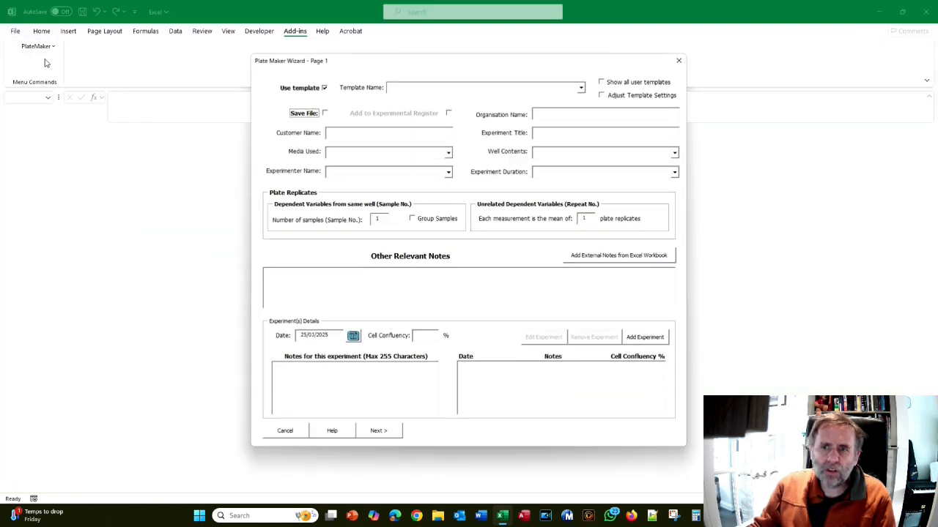
{"action": "left_click", "coordinate": [581, 88]}
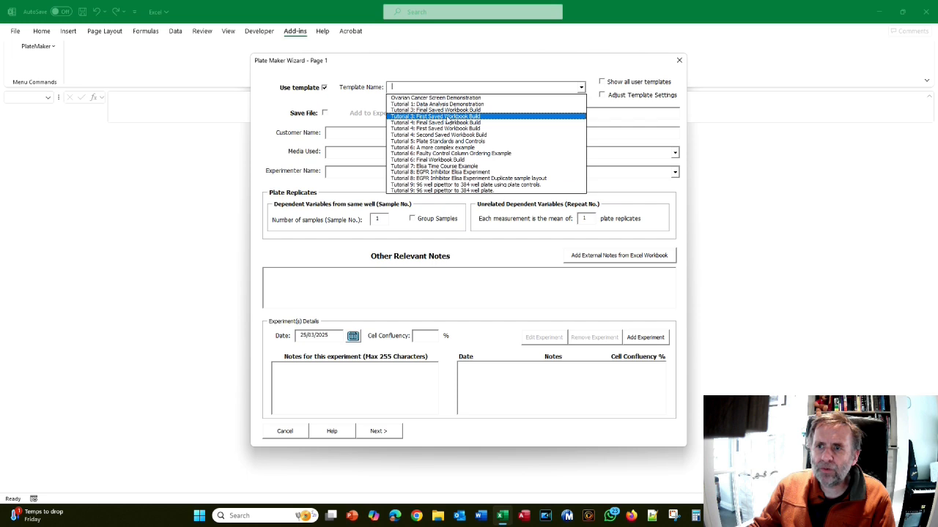
{"action": "left_click", "coordinate": [447, 119]}
{"action": "left_click", "coordinate": [379, 431]}
{"action": "scroll", "coordinate": [327, 323], "scroll_direction": "down", "scroll_amount": 3}
{"action": "scroll", "coordinate": [327, 323], "scroll_direction": "down", "scroll_amount": 3}
{"action": "scroll", "coordinate": [327, 323], "scroll_direction": "up", "scroll_amount": 10}
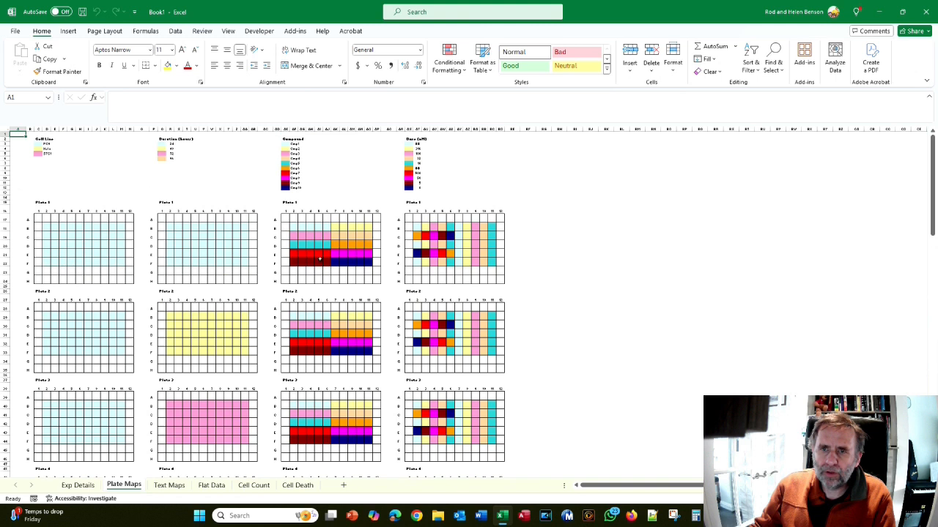
Build another PlateMaker data entry workbook from the template "Tutorial 3: Final Saved Workbook Build"
{"action": "left_click", "coordinate": [294, 31]}
{"action": "left_click", "coordinate": [33, 48]}
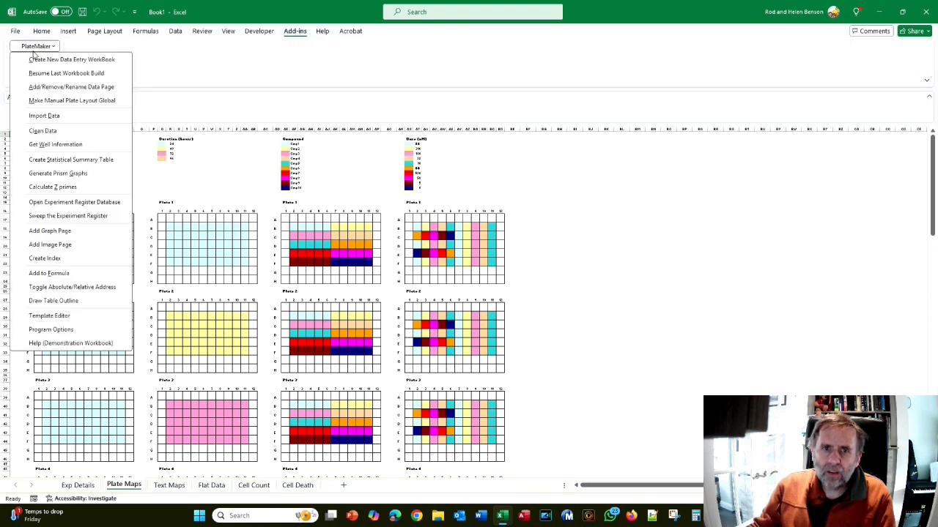
{"action": "left_click", "coordinate": [46, 63]}
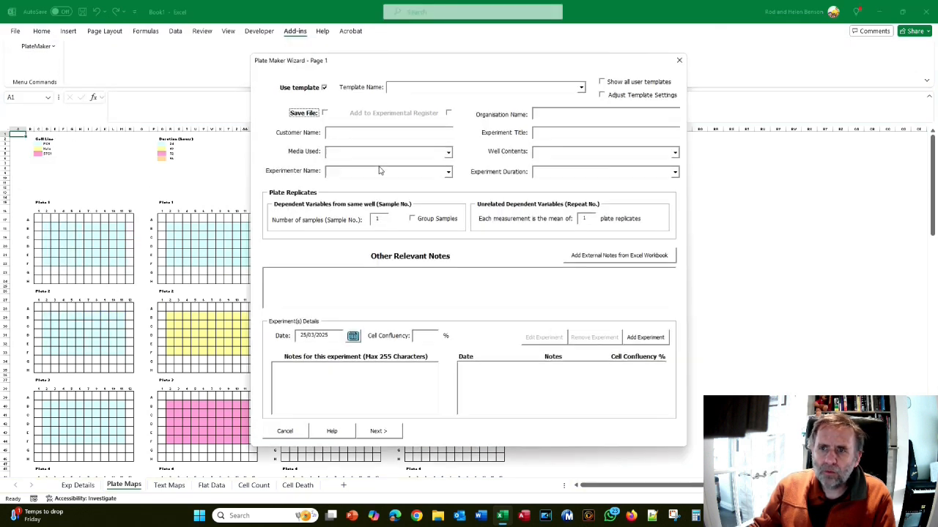
{"action": "left_click", "coordinate": [581, 88]}
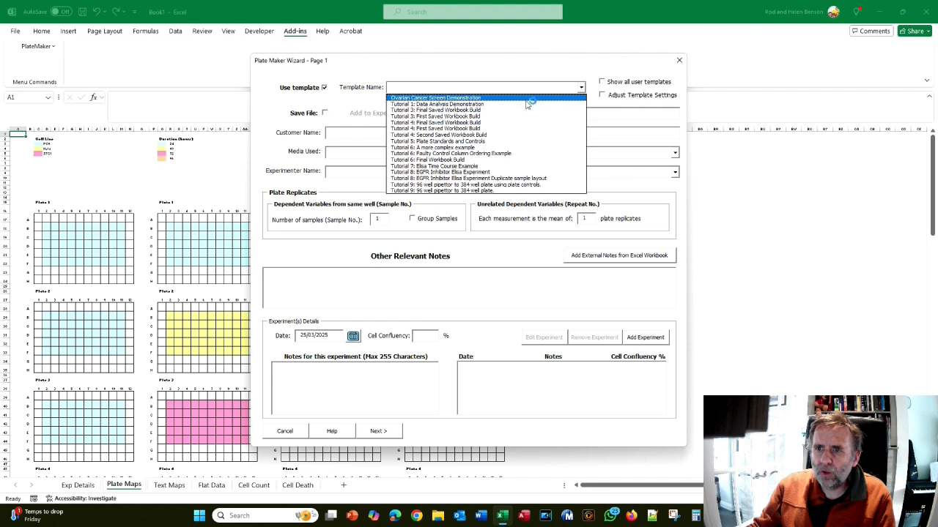
{"action": "left_click", "coordinate": [432, 110]}
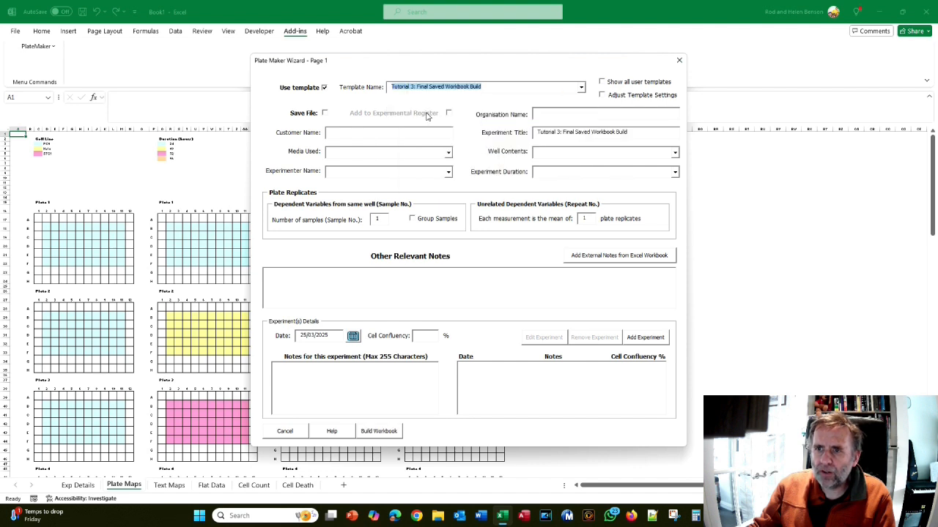
{"action": "left_click", "coordinate": [383, 432]}
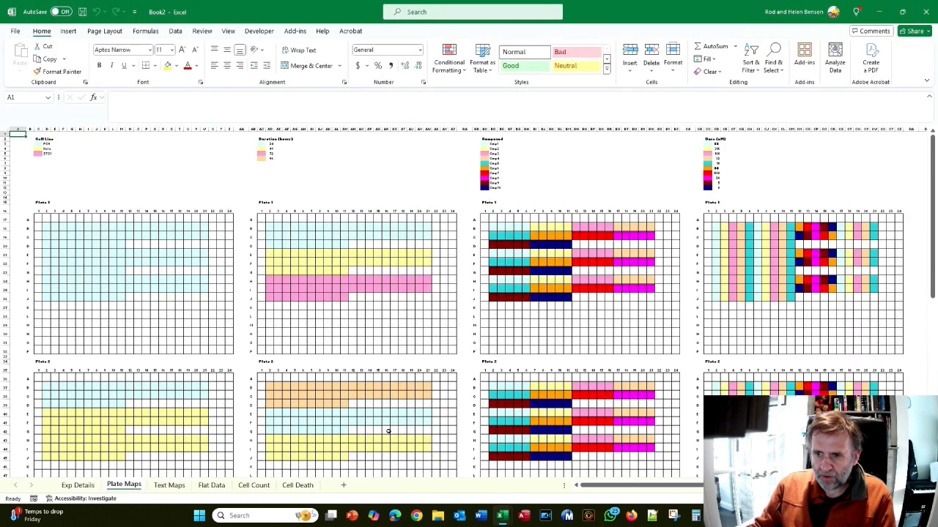
Start a new data entry workbook from "Tutorial 3: First Saved Workbook Build" with Adjust Template Settings enabled and proceed to the column definitions
{"action": "left_click", "coordinate": [294, 30]}
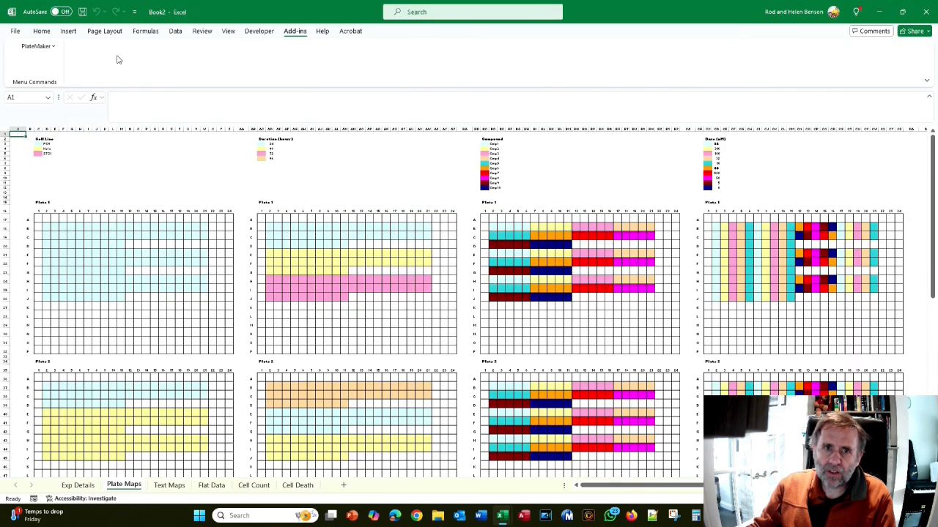
{"action": "left_click", "coordinate": [41, 46]}
{"action": "left_click", "coordinate": [42, 63]}
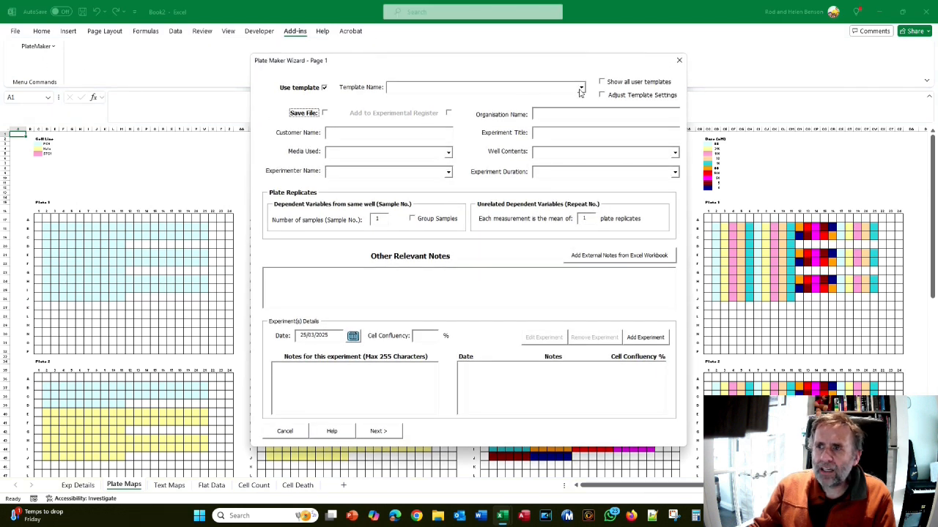
{"action": "left_click", "coordinate": [580, 88]}
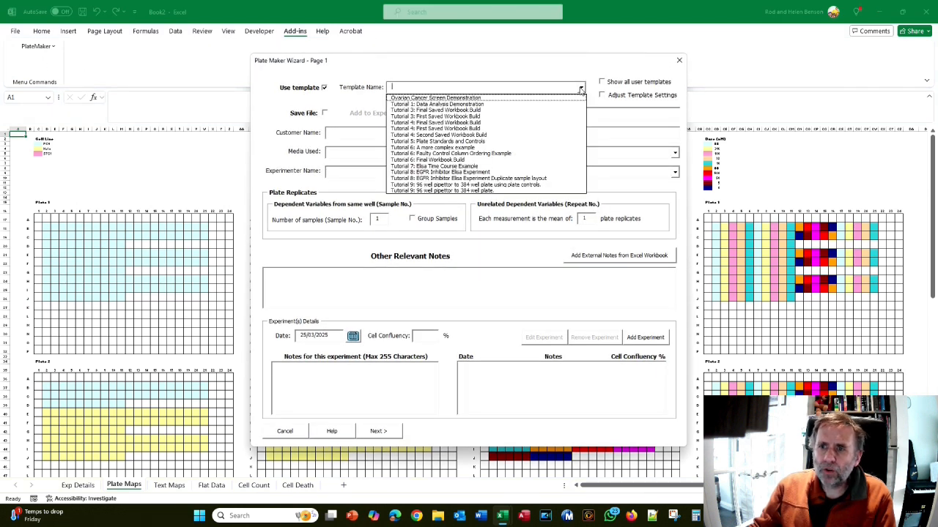
{"action": "left_click", "coordinate": [416, 116]}
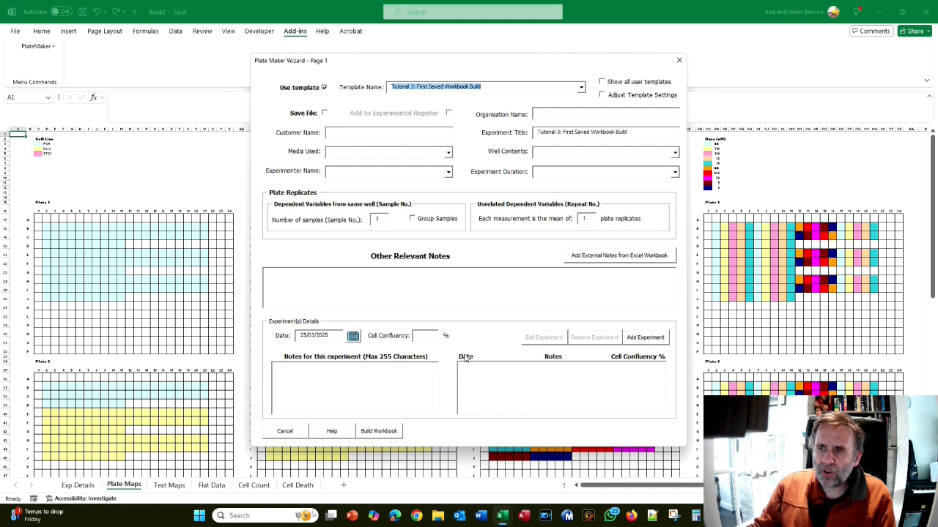
{"action": "left_click", "coordinate": [605, 96]}
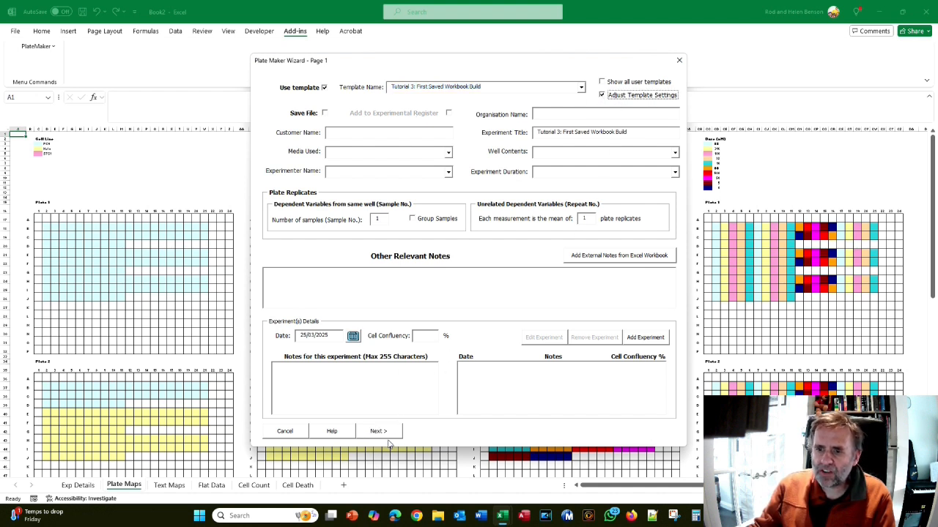
{"action": "left_click", "coordinate": [384, 432]}
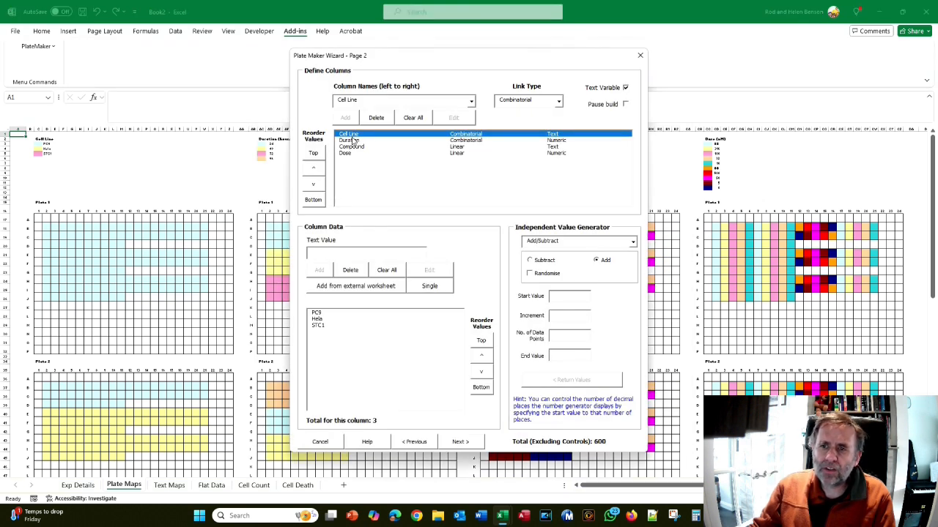
Examine the values and link types of the template's Cell Line, Duration, Compound and Dose columns
{"action": "left_click", "coordinate": [352, 141]}
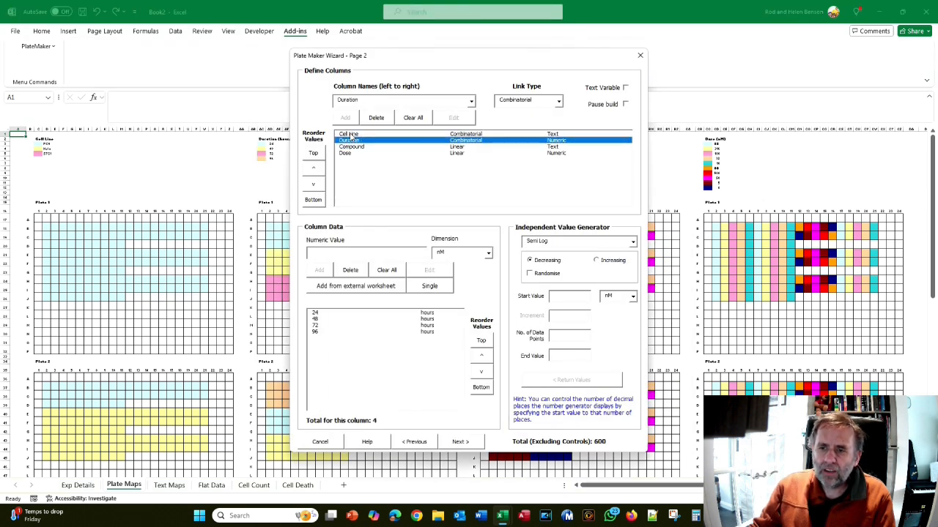
{"action": "left_click", "coordinate": [350, 134]}
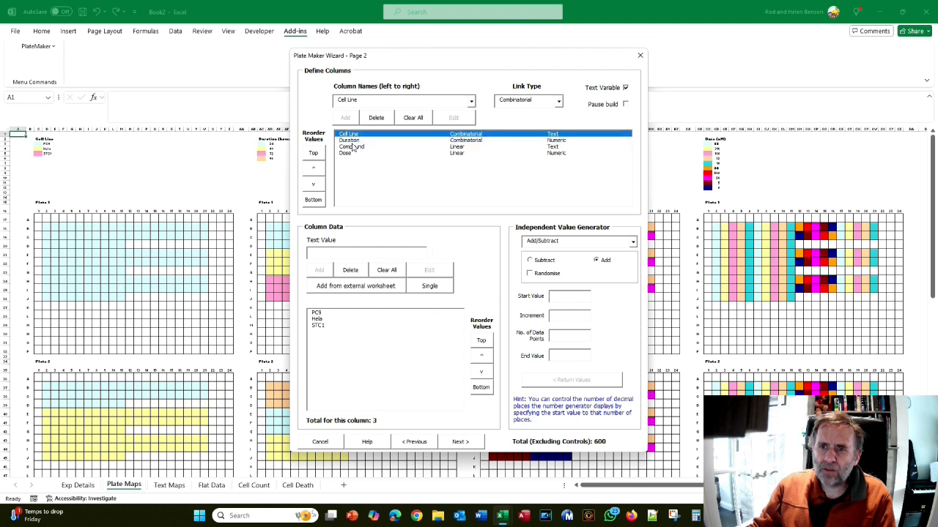
{"action": "left_click", "coordinate": [350, 140]}
{"action": "left_click", "coordinate": [351, 146]}
{"action": "left_click", "coordinate": [351, 153]}
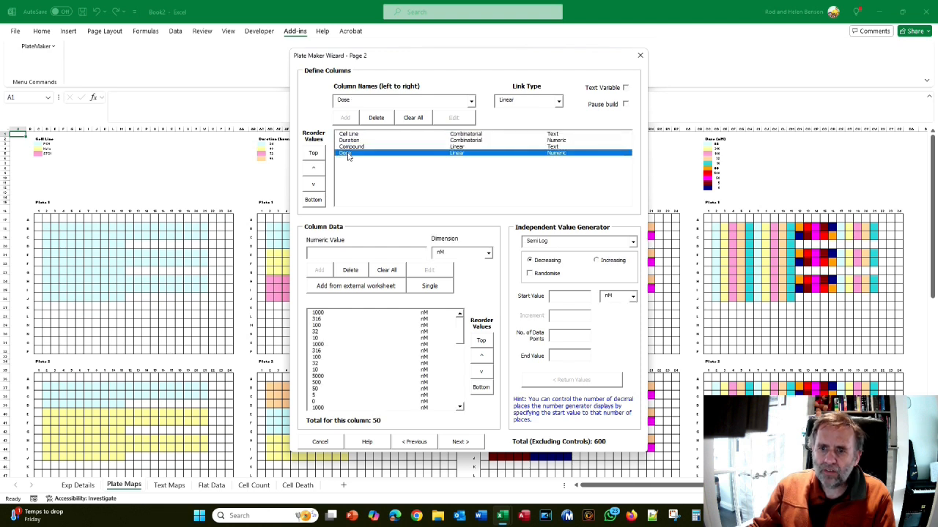
{"action": "left_click", "coordinate": [351, 135]}
{"action": "left_click", "coordinate": [353, 141]}
{"action": "left_click", "coordinate": [351, 146]}
{"action": "left_click", "coordinate": [348, 154]}
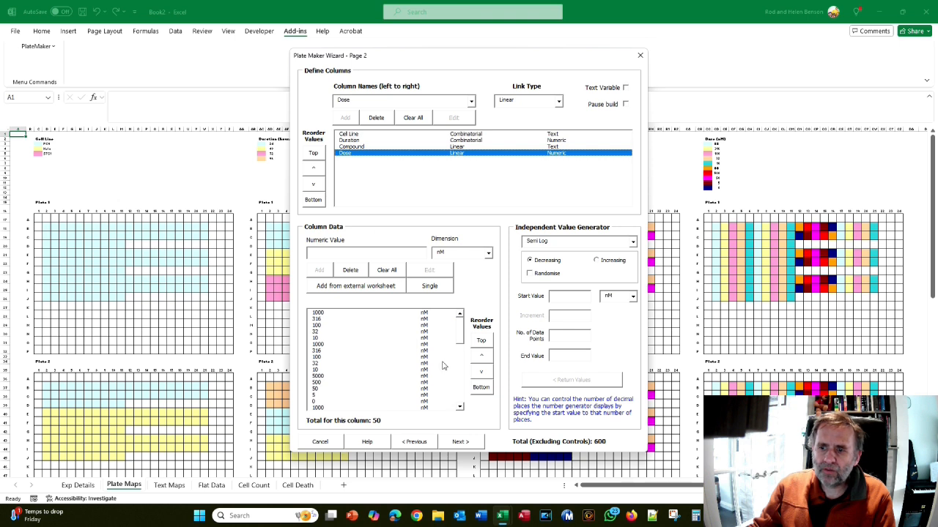
Look through the template's dependent variables, equation and plate layout settings, and return to the wizard's first page
{"action": "left_click", "coordinate": [462, 443]}
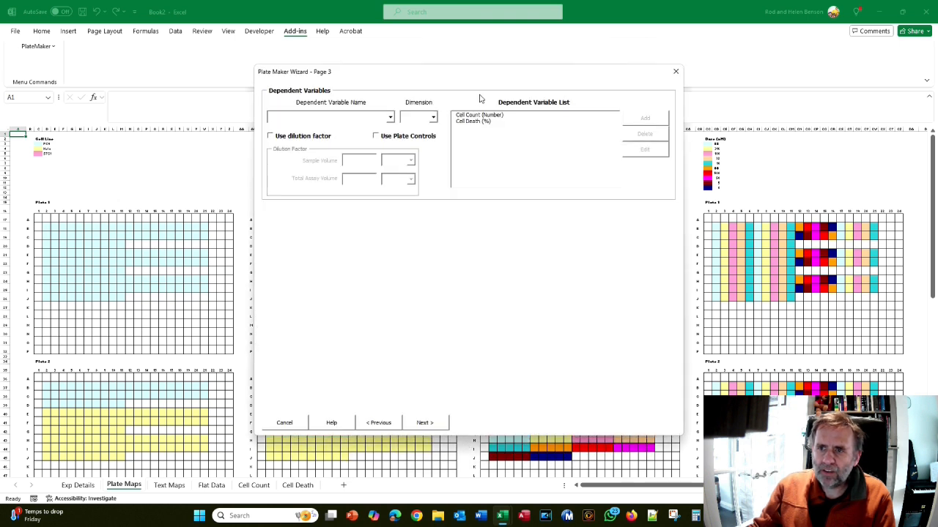
{"action": "left_click", "coordinate": [425, 423]}
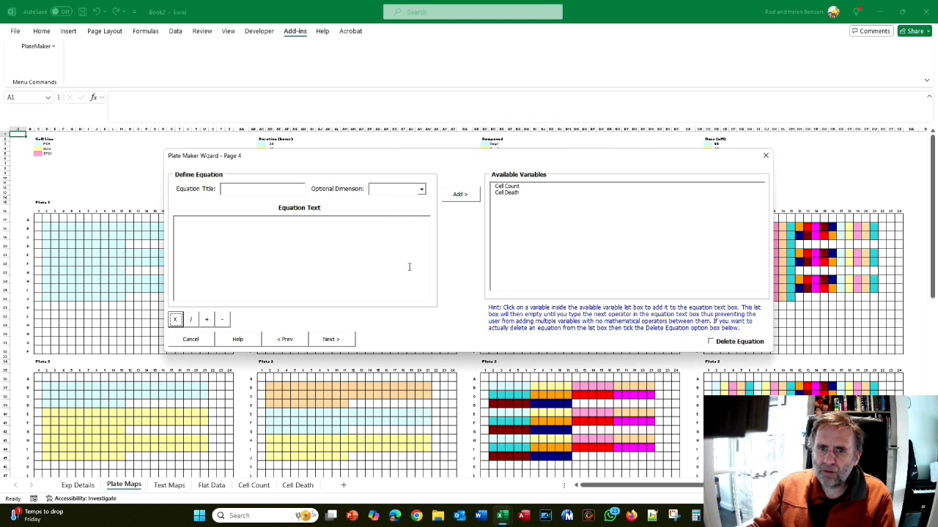
{"action": "left_click", "coordinate": [331, 339]}
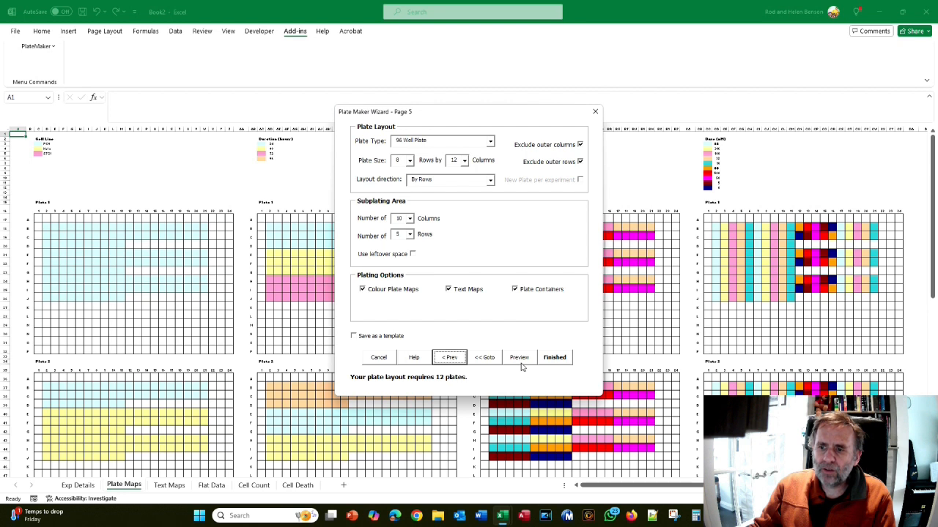
{"action": "left_click", "coordinate": [458, 358]}
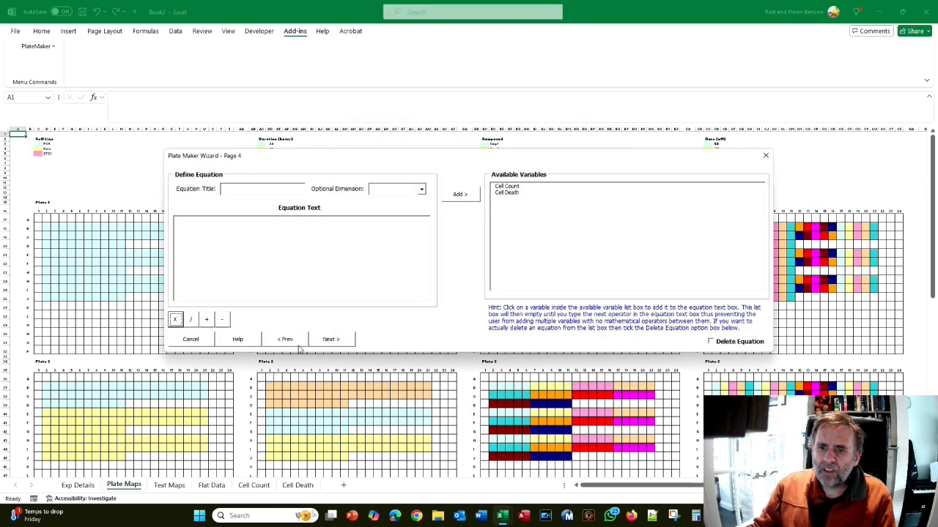
{"action": "left_click", "coordinate": [285, 339]}
{"action": "left_click", "coordinate": [390, 421]}
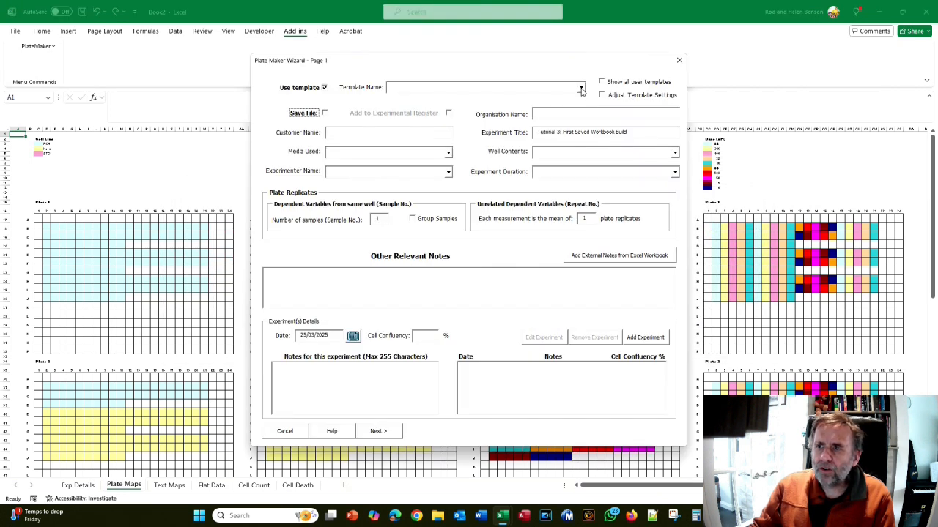
Load the template "Tutorial 6: A more complex example" with Adjust Template Settings enabled and proceed to its column definitions
{"action": "left_click", "coordinate": [581, 90]}
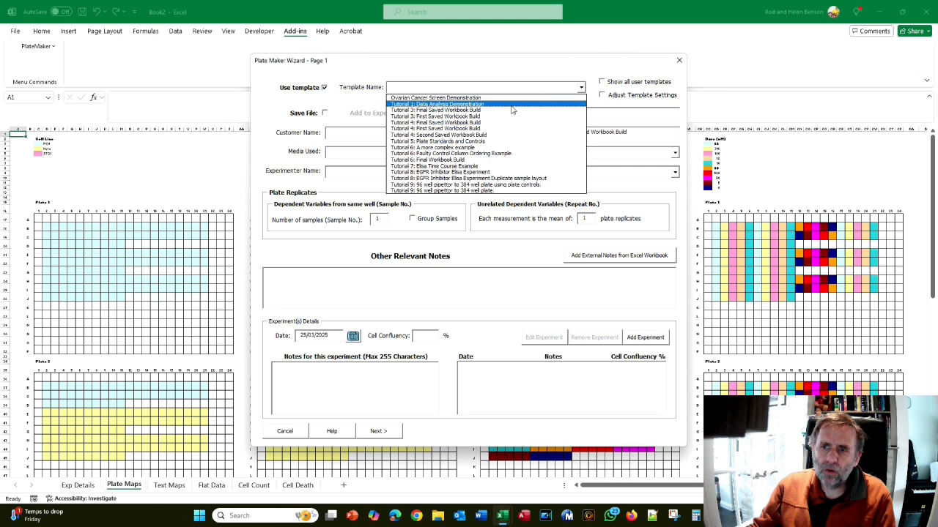
{"action": "left_click", "coordinate": [449, 148]}
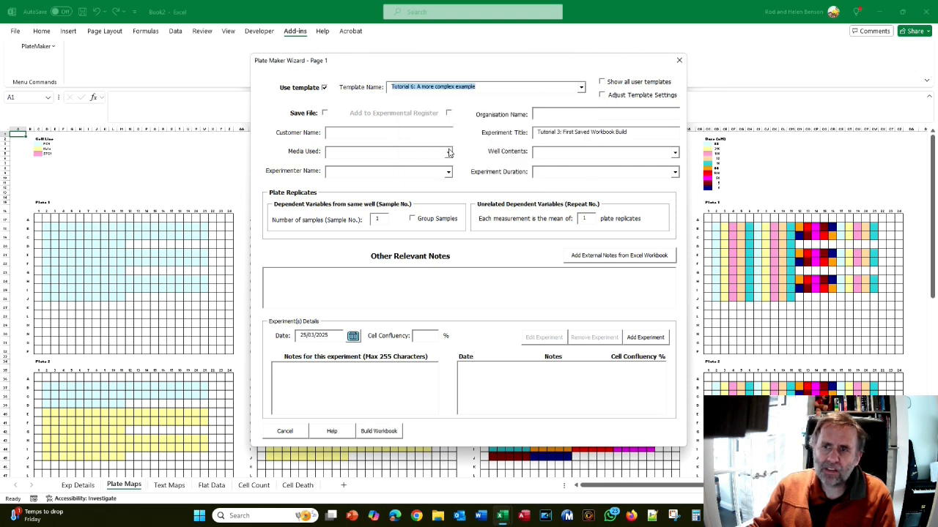
{"action": "left_click", "coordinate": [605, 95]}
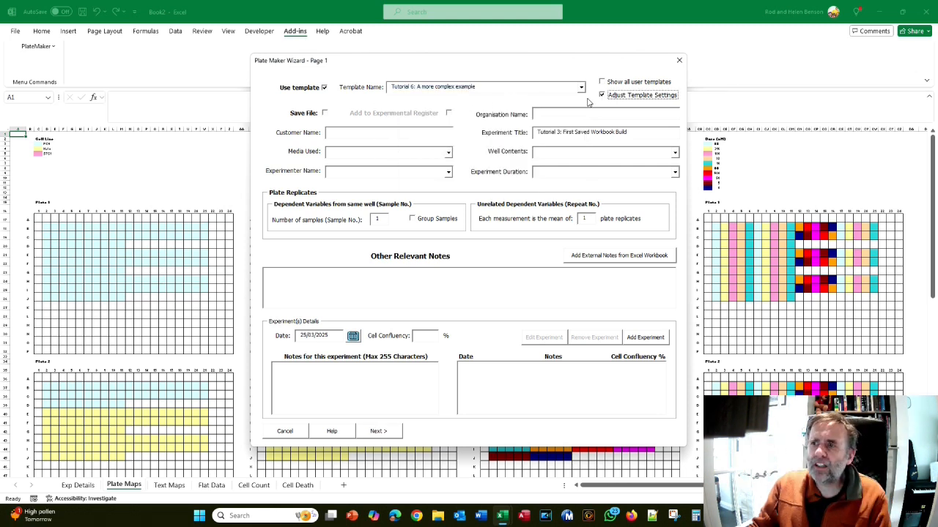
{"action": "left_click", "coordinate": [377, 431]}
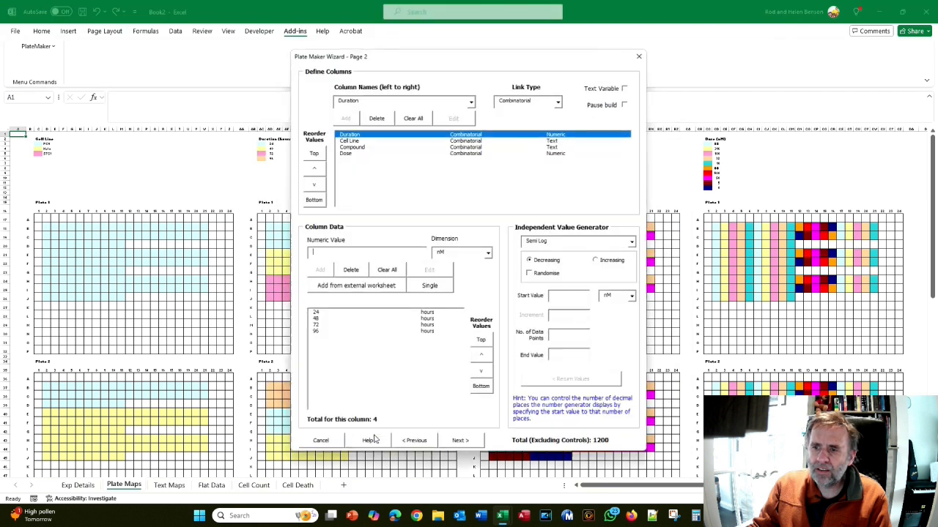
Examine the values of the Duration, Cell Line, Compound and Dose columns in the Tutorial 6 template and leave the column definitions
{"action": "left_click", "coordinate": [355, 141]}
{"action": "left_click", "coordinate": [357, 148]}
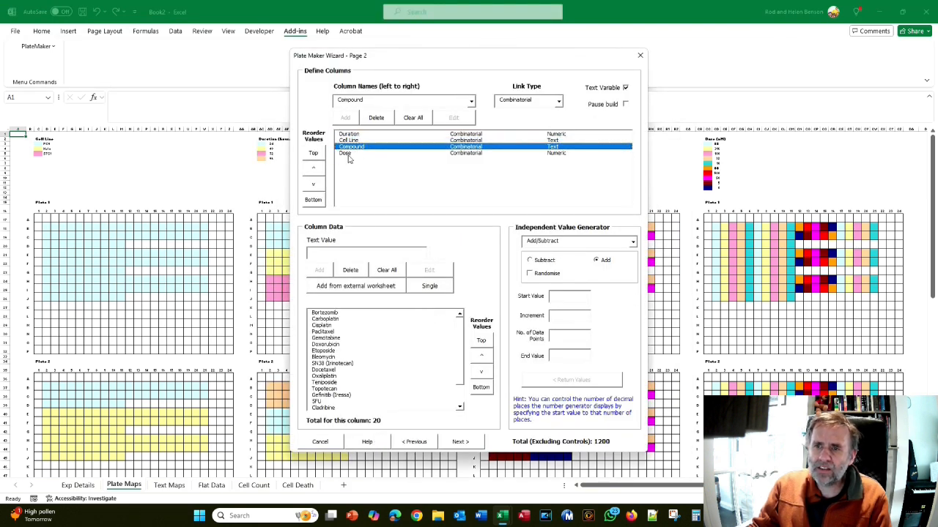
{"action": "left_click", "coordinate": [351, 154]}
{"action": "left_click", "coordinate": [352, 136]}
{"action": "left_click", "coordinate": [354, 140]}
{"action": "left_click", "coordinate": [358, 146]}
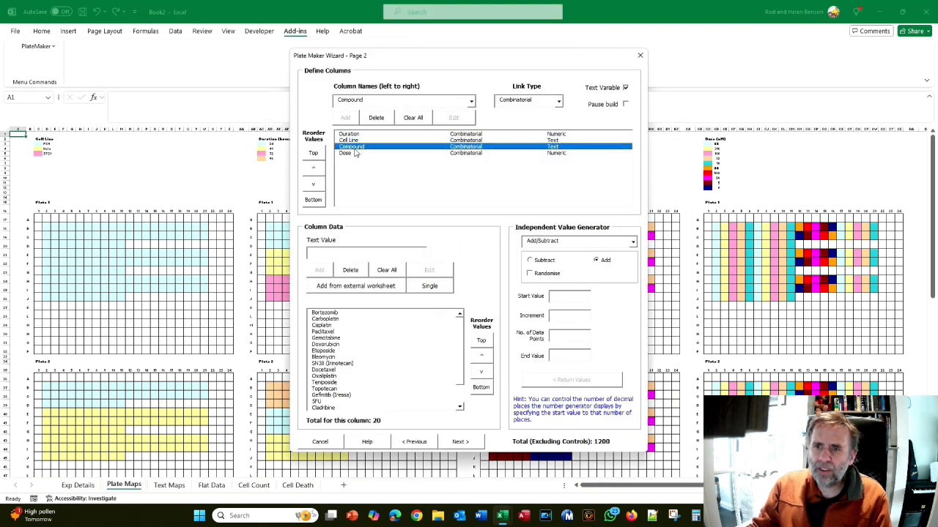
{"action": "left_click", "coordinate": [350, 153]}
{"action": "left_click", "coordinate": [468, 450]}
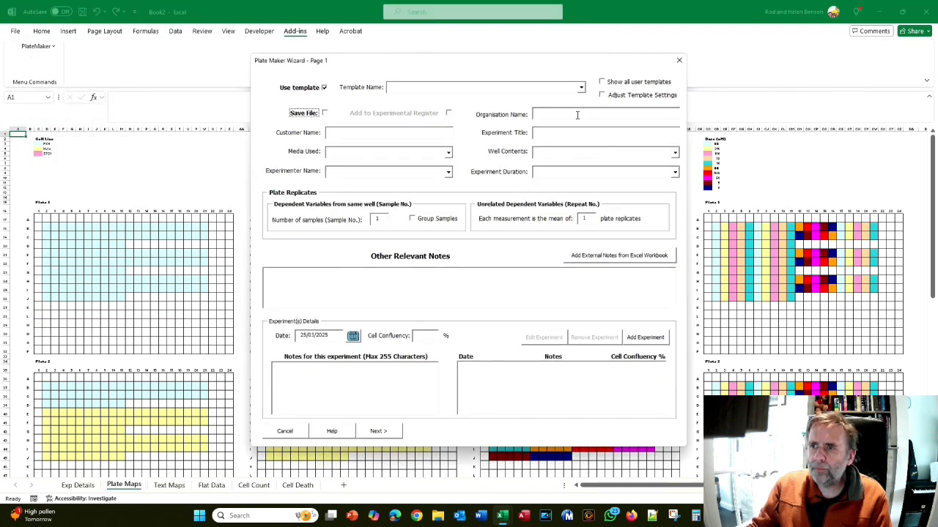
Load the template "Tutorial 9: 96 well pipettor to 384 well plate using plate controls" with Adjust Template Settings enabled and proceed to its column definitions
{"action": "left_click", "coordinate": [580, 87]}
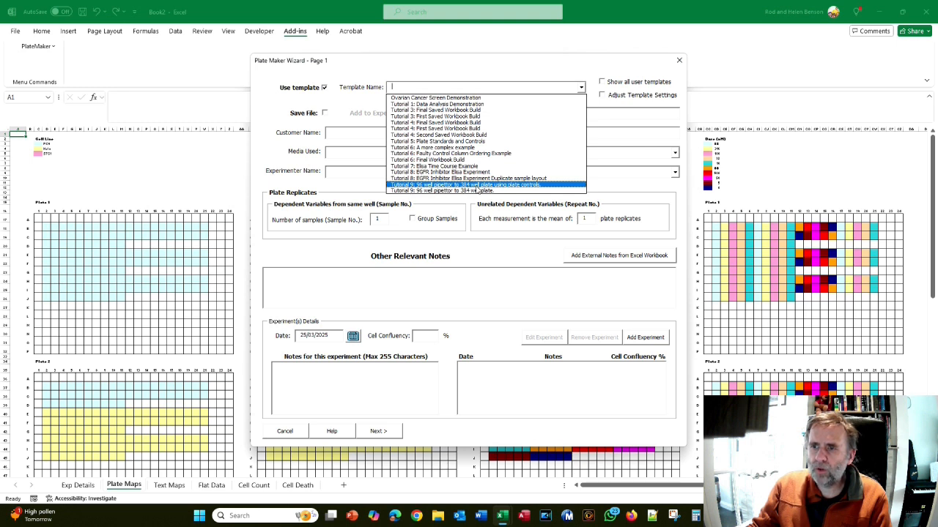
{"action": "left_click", "coordinate": [477, 187]}
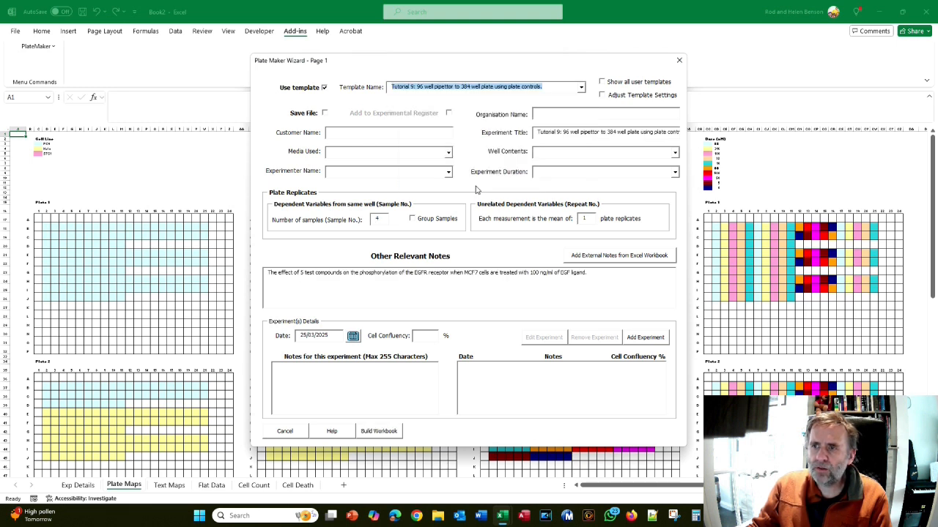
{"action": "left_click", "coordinate": [601, 95]}
{"action": "left_click", "coordinate": [377, 431]}
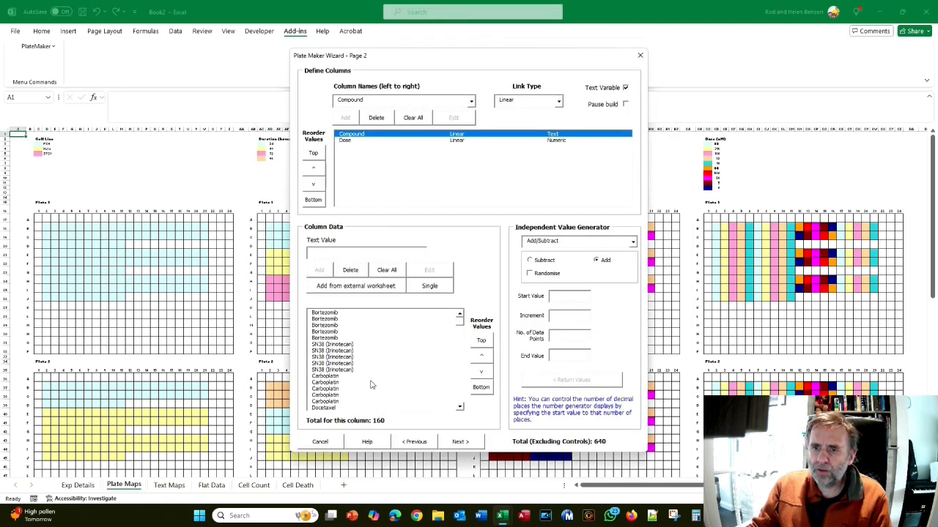
Examine the Tutorial 9 template's Dose values, dependent variables, controls, equation page and plate layout, and cancel the wizard
{"action": "left_click", "coordinate": [350, 140]}
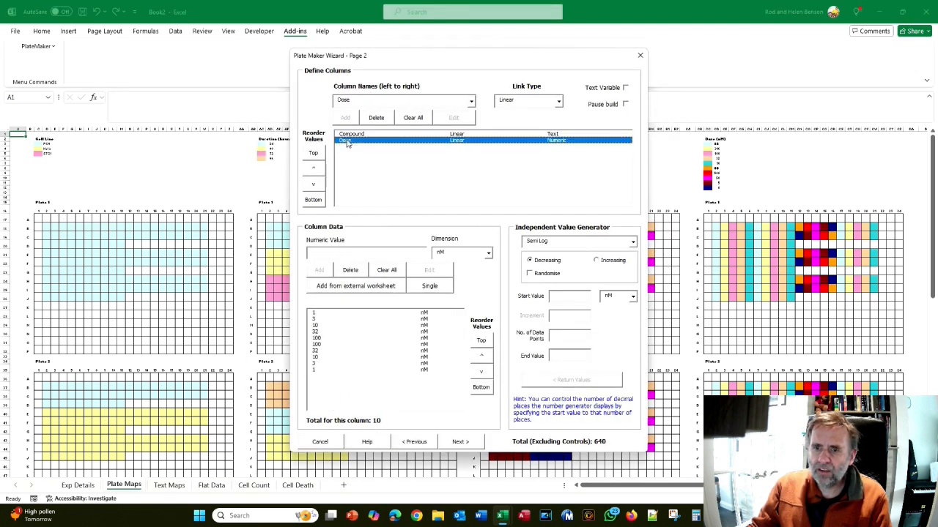
{"action": "left_click", "coordinate": [459, 442]}
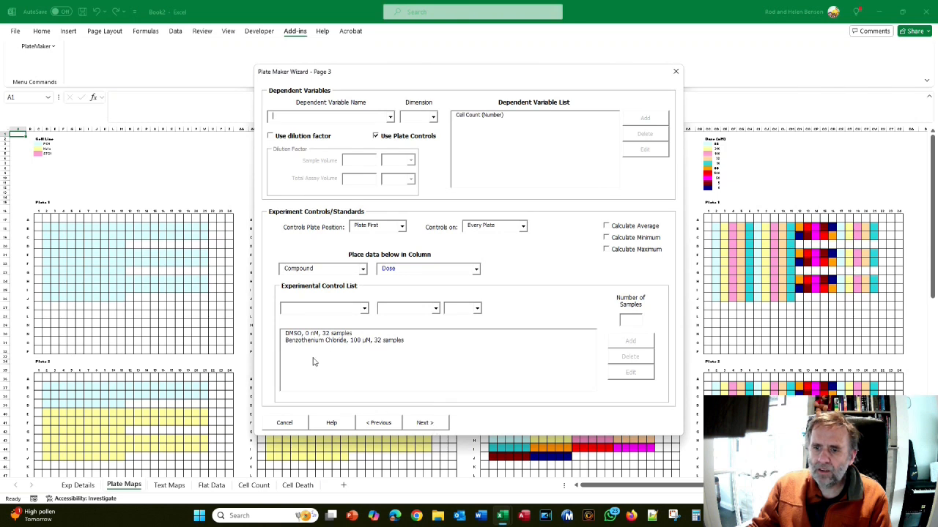
{"action": "left_click", "coordinate": [421, 423]}
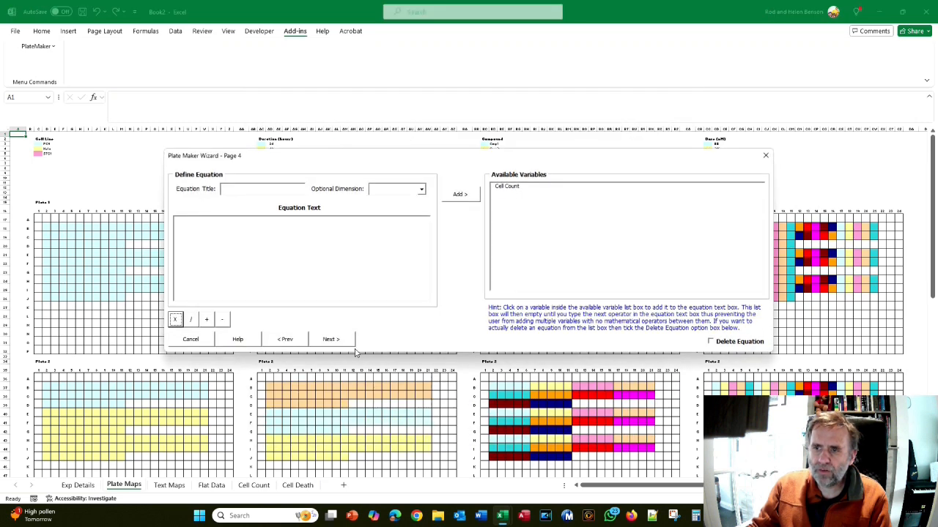
{"action": "left_click", "coordinate": [348, 347]}
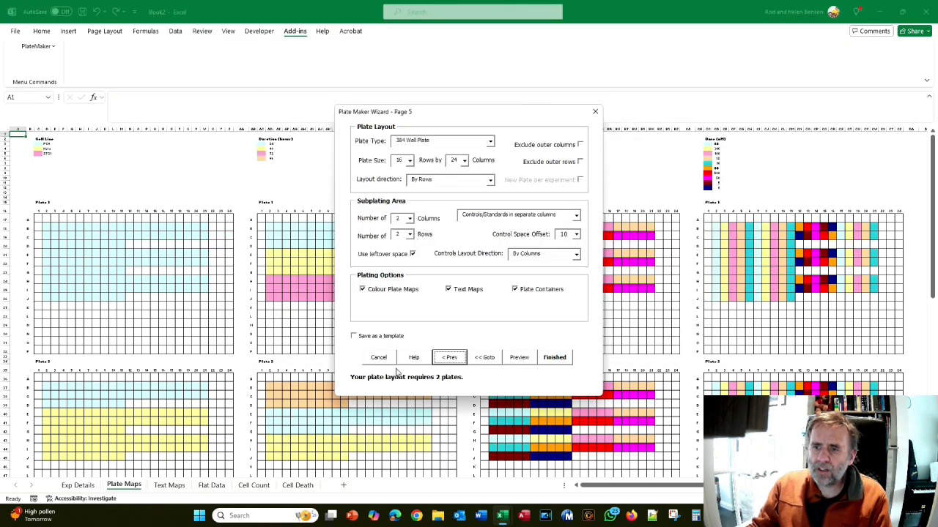
{"action": "left_click", "coordinate": [380, 361]}
{"action": "left_click", "coordinate": [513, 294]}
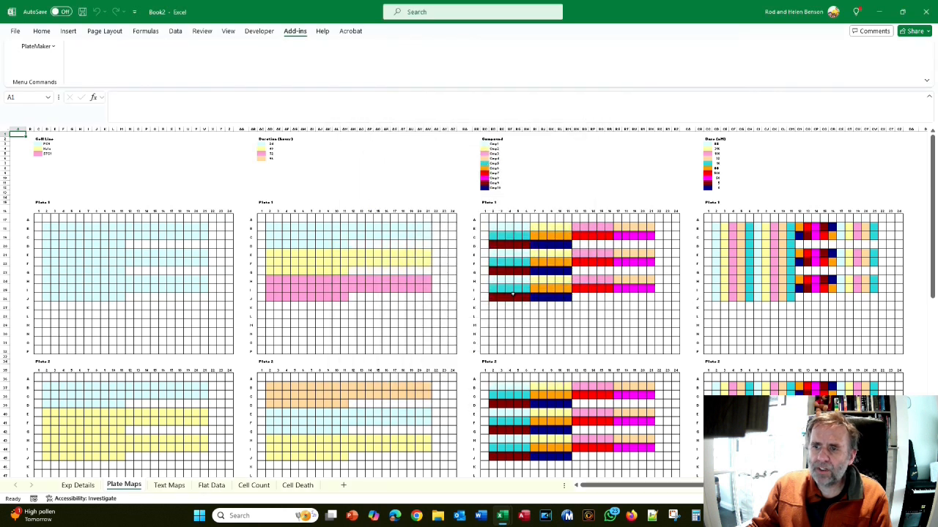
{"action": "left_click", "coordinate": [26, 46]}
{"action": "left_click", "coordinate": [38, 59]}
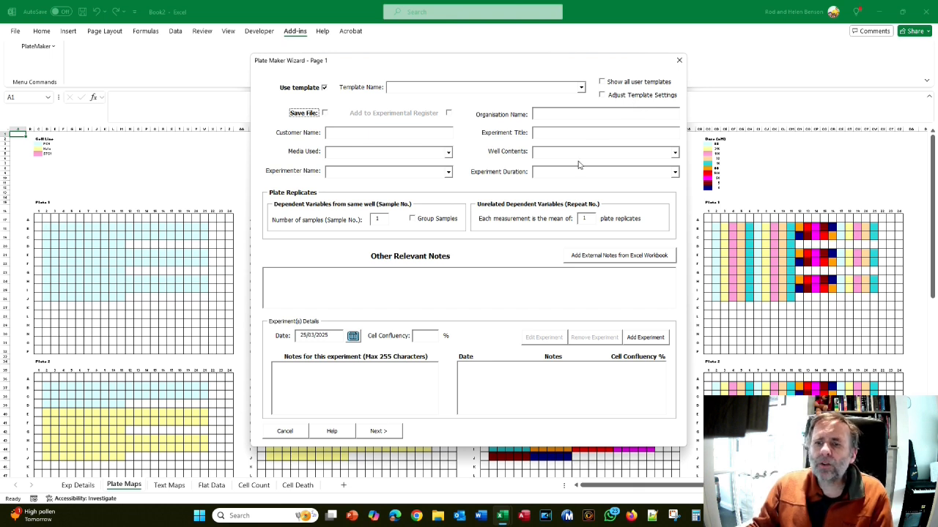
{"action": "left_click", "coordinate": [299, 433]}
{"action": "left_click", "coordinate": [492, 297]}
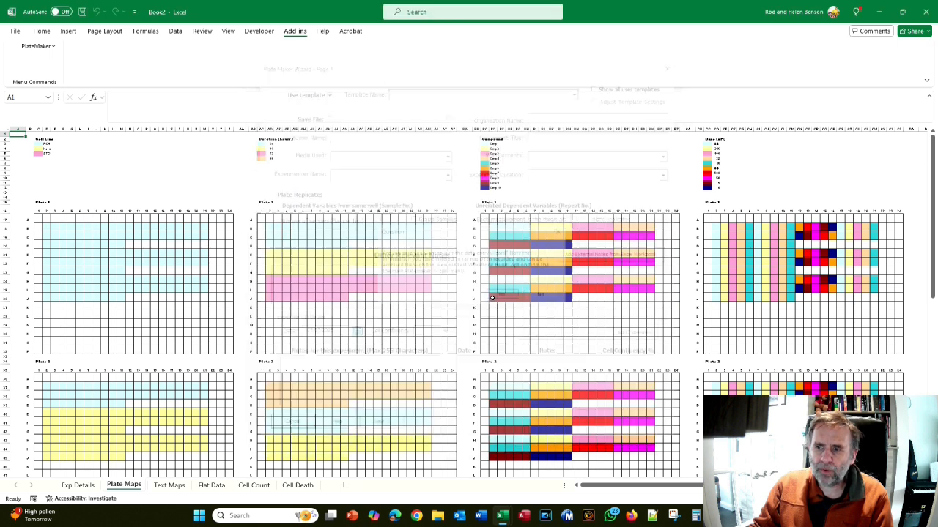
Close the Book2 and Book1 workbooks without saving their changes
{"action": "left_click", "coordinate": [925, 12]}
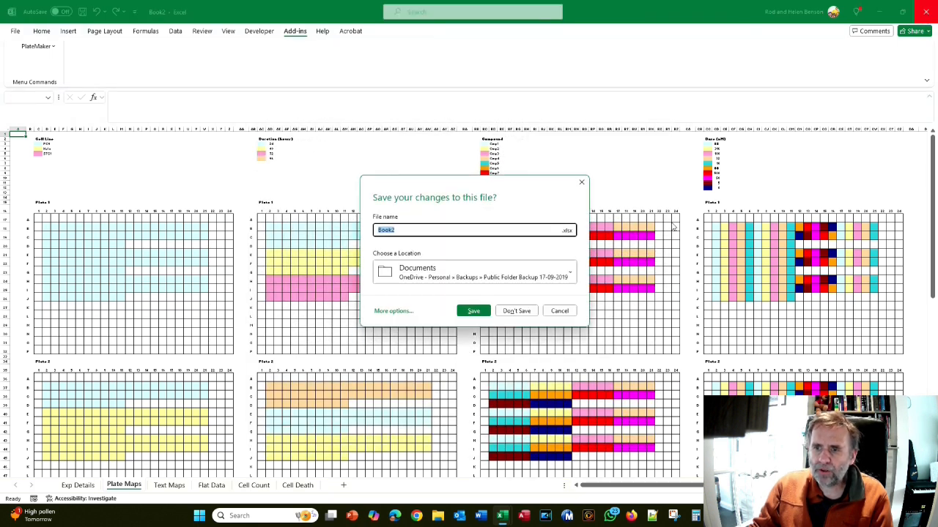
{"action": "left_click", "coordinate": [516, 311]}
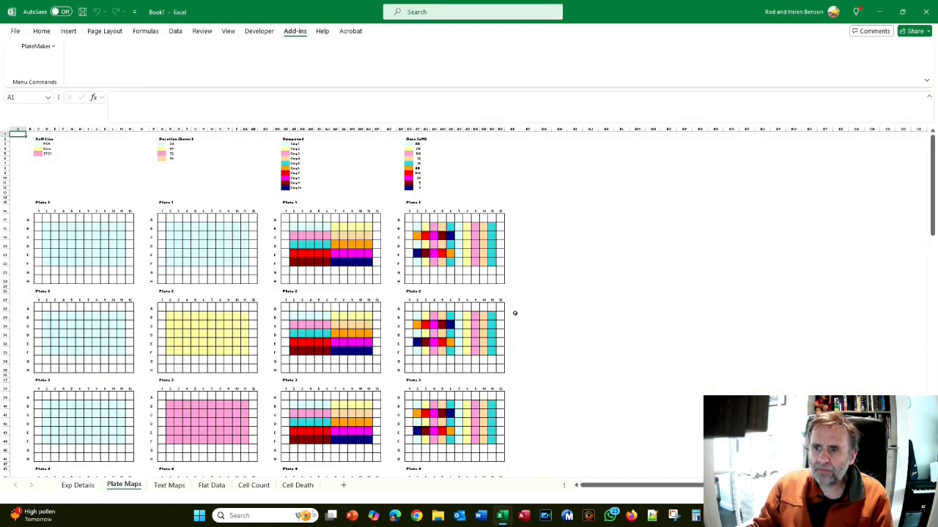
{"action": "left_click", "coordinate": [926, 12]}
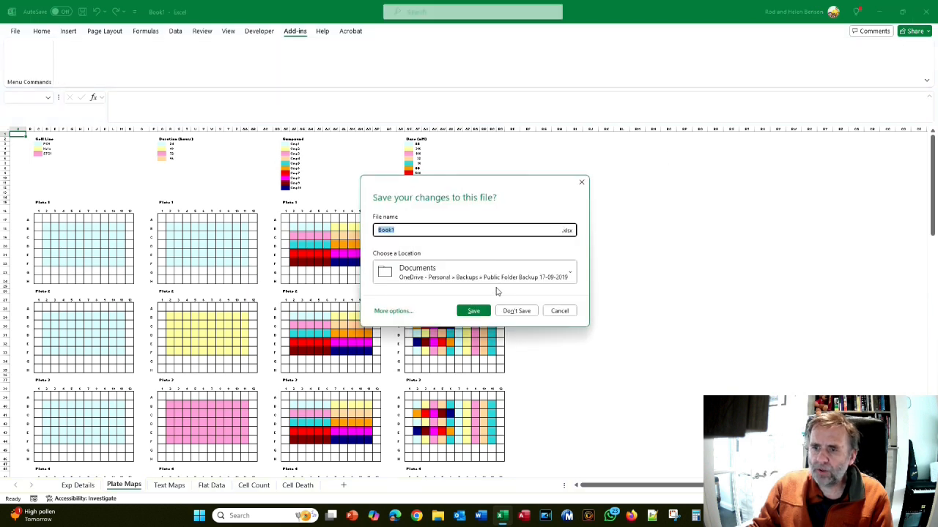
{"action": "left_click", "coordinate": [517, 311]}
Bring up the PlateMaker help and open the PDF instruction manual from it
{"action": "left_click", "coordinate": [293, 30]}
{"action": "left_click", "coordinate": [29, 46]}
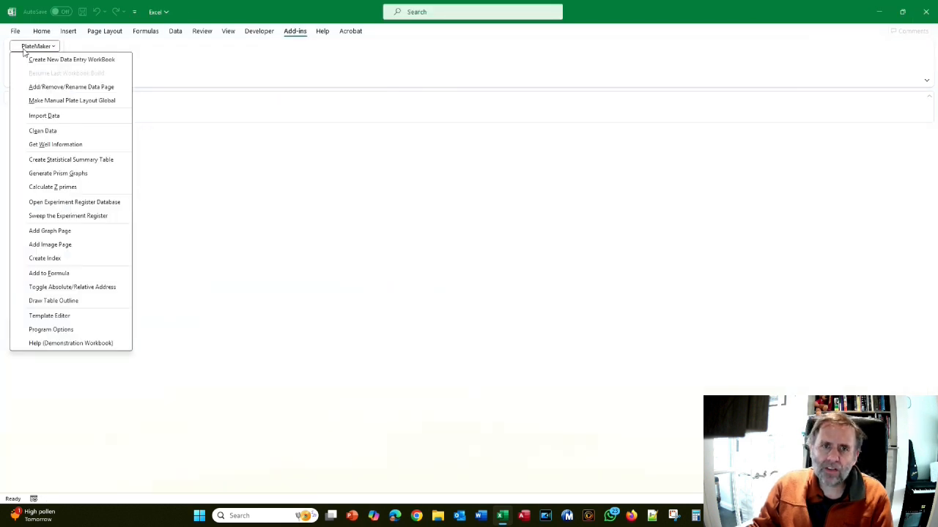
{"action": "left_click", "coordinate": [80, 345]}
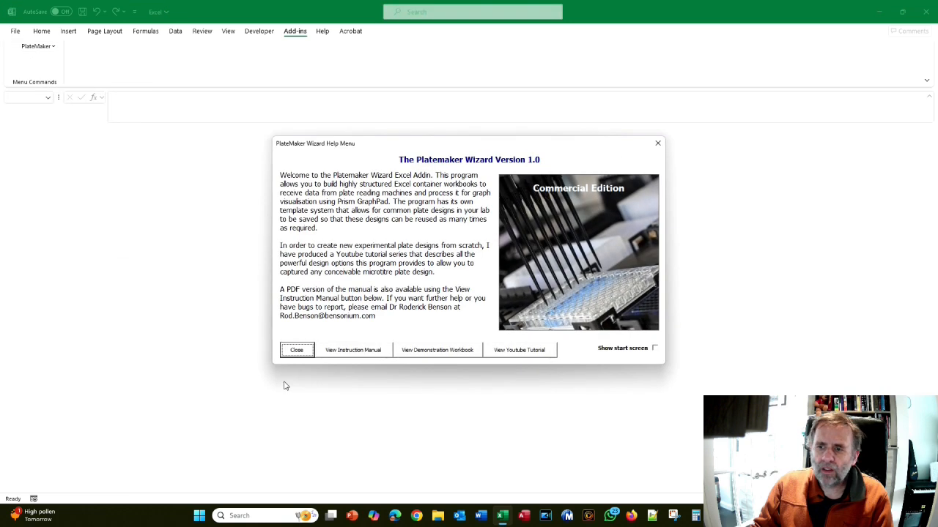
{"action": "left_click", "coordinate": [351, 352]}
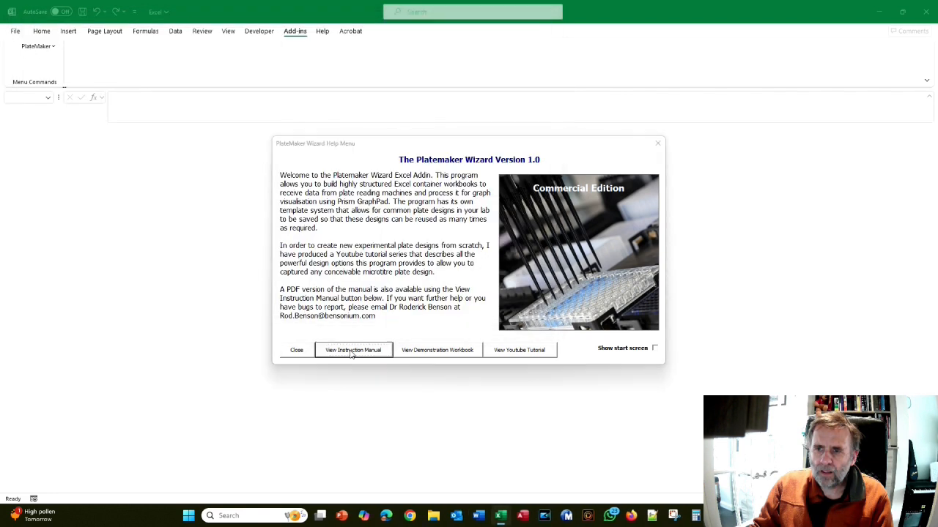
{"action": "left_click", "coordinate": [352, 351]}
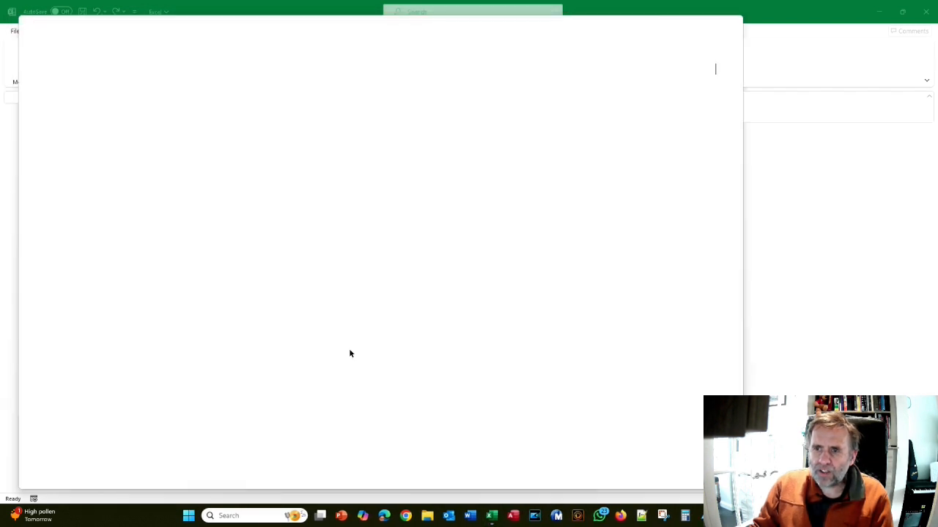
Find "Tutorial 4: Adding information from other workbooks" in the manual's table of contents and go to that section
{"action": "scroll", "coordinate": [334, 252], "scroll_direction": "down", "scroll_amount": 10}
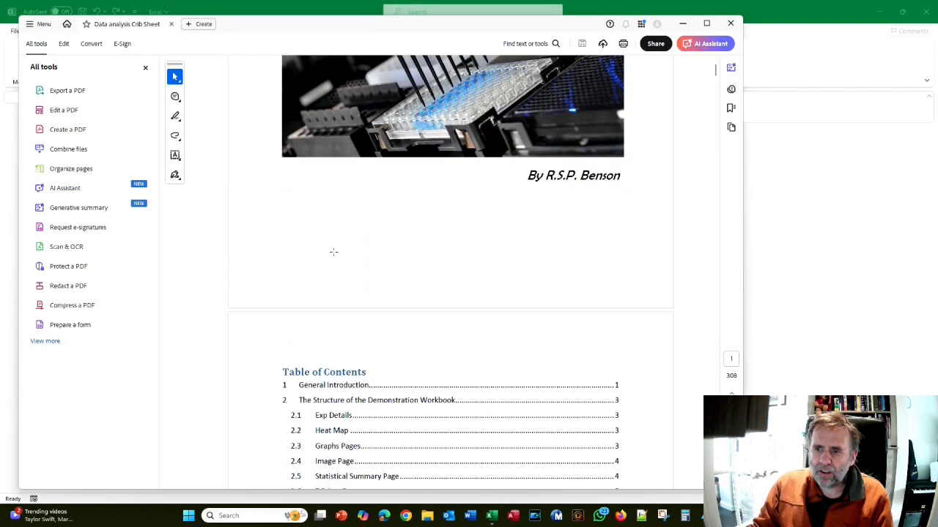
{"action": "scroll", "coordinate": [334, 252], "scroll_direction": "down", "scroll_amount": 10}
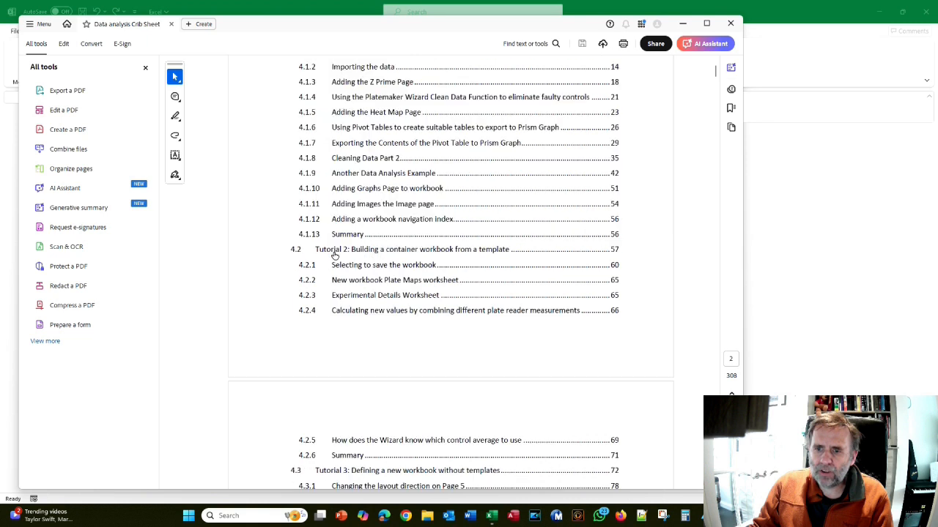
{"action": "scroll", "coordinate": [329, 322], "scroll_direction": "down", "scroll_amount": 2}
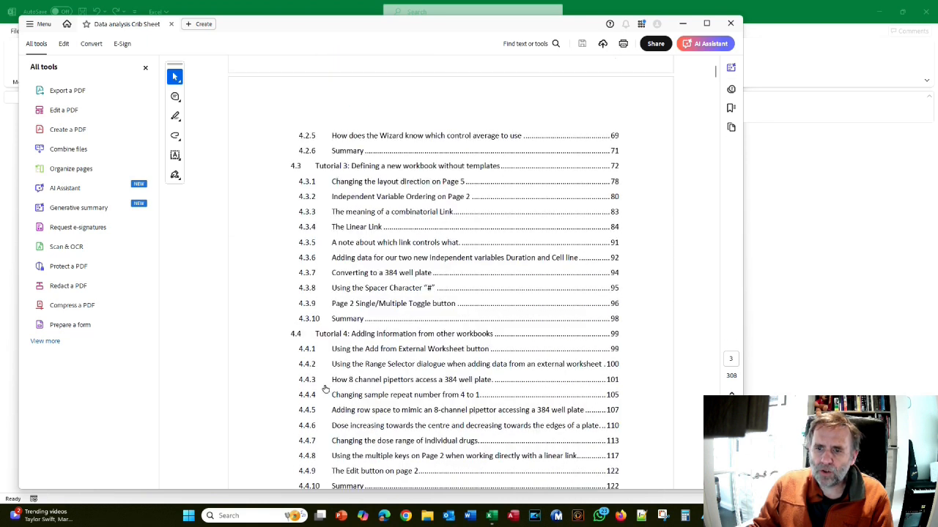
{"action": "left_click", "coordinate": [352, 335]}
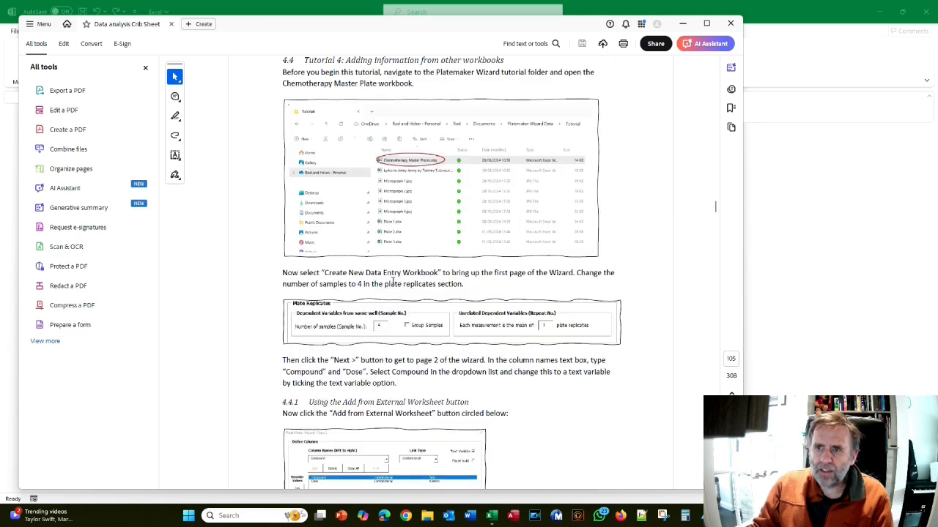
{"action": "scroll", "coordinate": [399, 249], "scroll_direction": "up", "scroll_amount": 3}
{"action": "scroll", "coordinate": [306, 177], "scroll_direction": "down", "scroll_amount": 3}
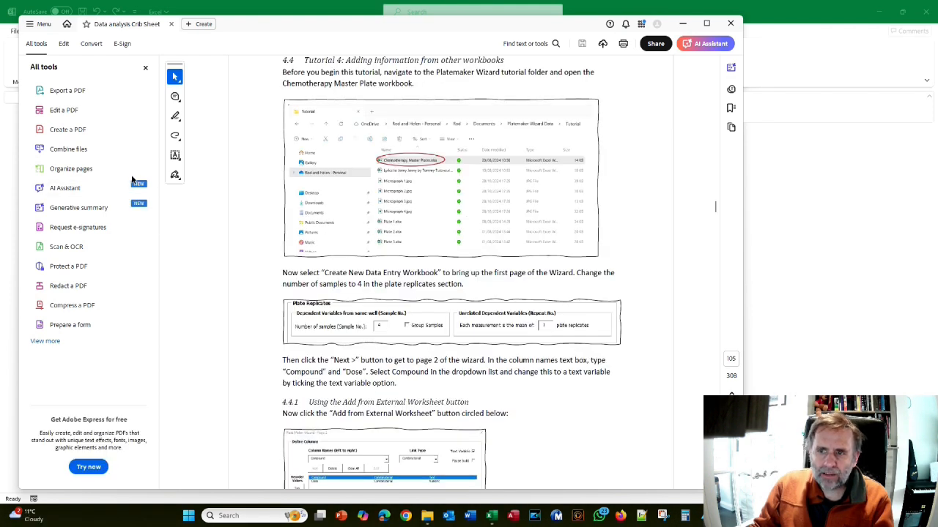
Switch to Excel to close the PlateMaker help window and return to the instruction manual in Acrobat
{"action": "key", "text": "alt+Tab"}
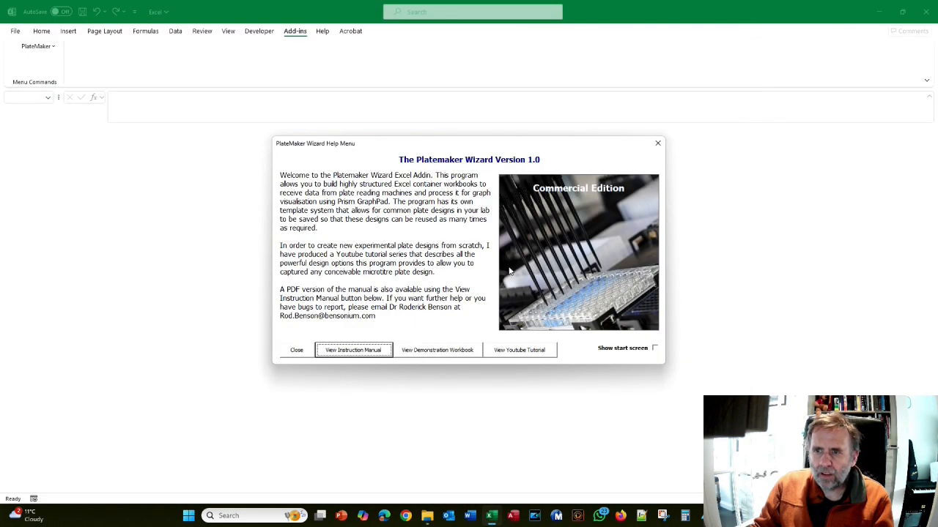
{"action": "left_click", "coordinate": [298, 350]}
{"action": "key", "text": "alt+Tab"}
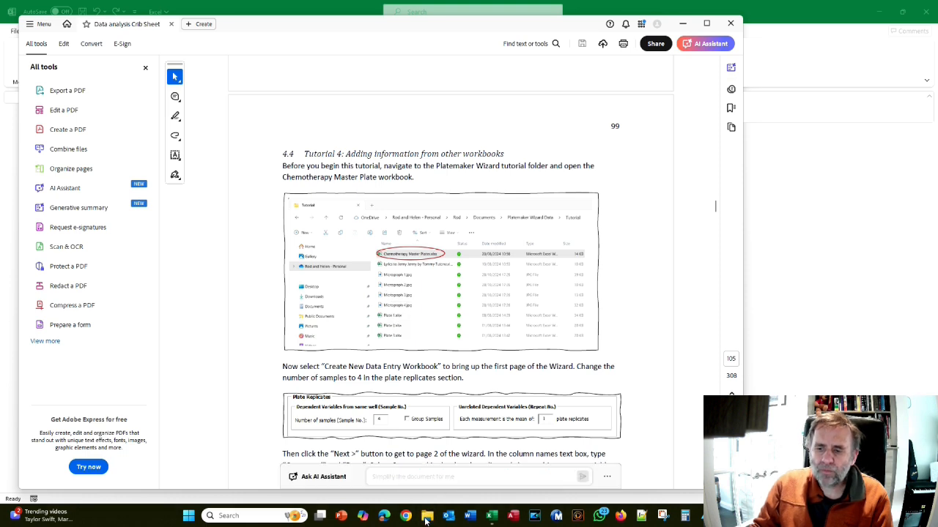
Switch to File Explorer and open Chemotherapy Master Plates.xlsx from the Tutorial folder inside PlateMaker Wizard Data
{"action": "left_click", "coordinate": [427, 516]}
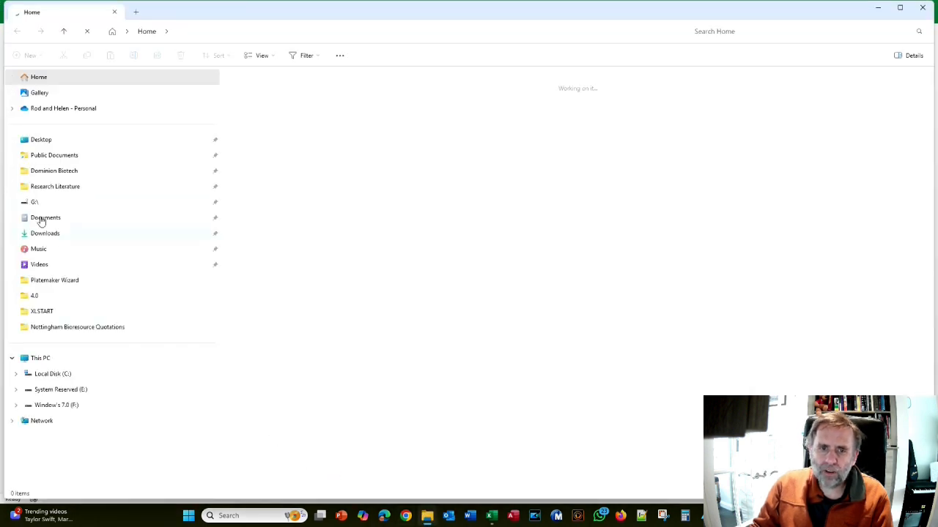
{"action": "left_click", "coordinate": [41, 221]}
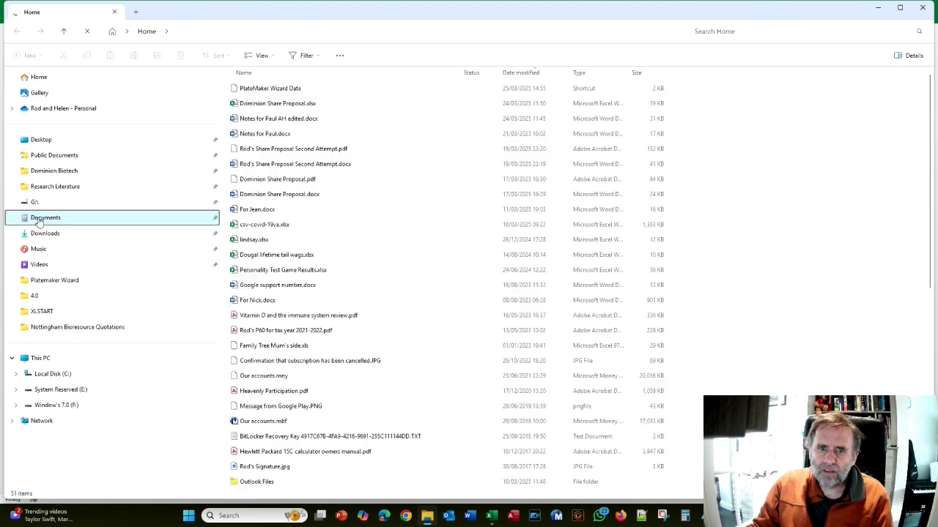
{"action": "double_click", "coordinate": [289, 91]}
{"action": "double_click", "coordinate": [247, 115]}
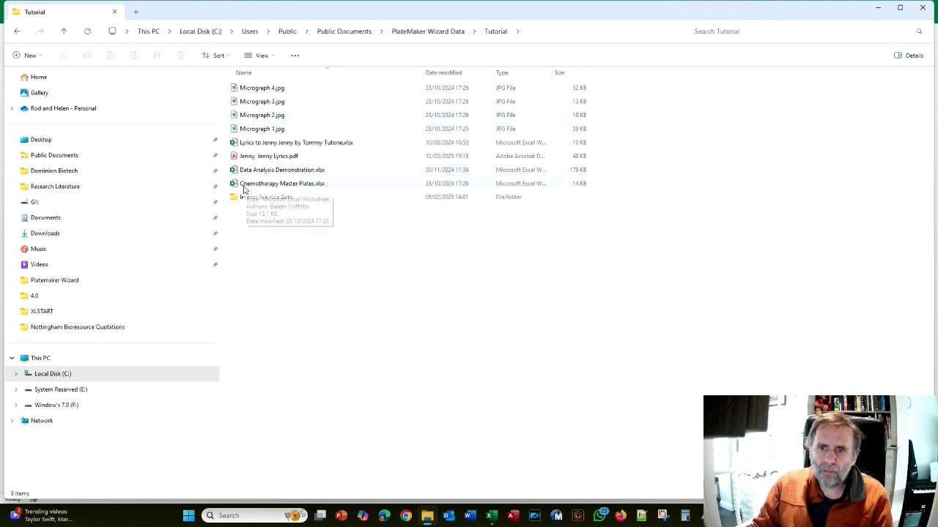
{"action": "double_click", "coordinate": [249, 186]}
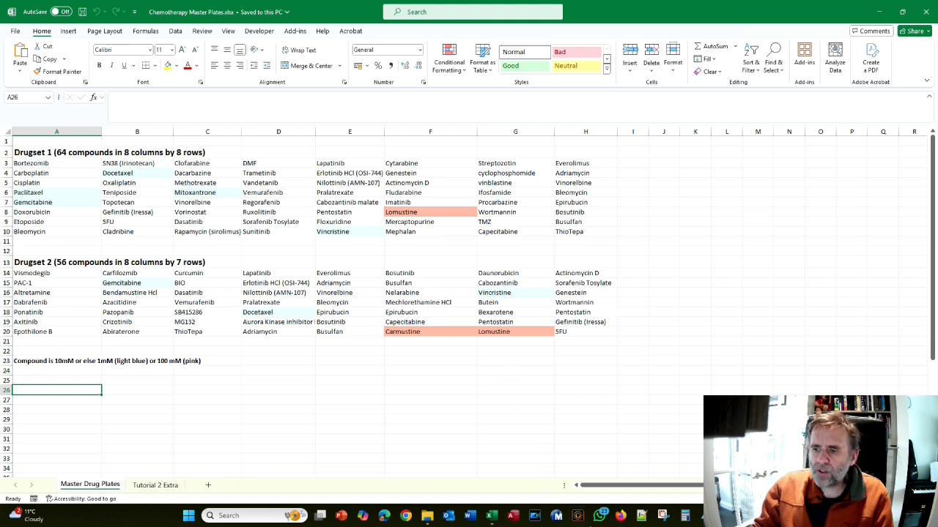
Read the manual's Tutorial 4 instructions on sample number and column setup, and return to the Chemotherapy Master Plates workbook
{"action": "key", "text": "alt+Tab"}
{"action": "key", "text": "Tab"}
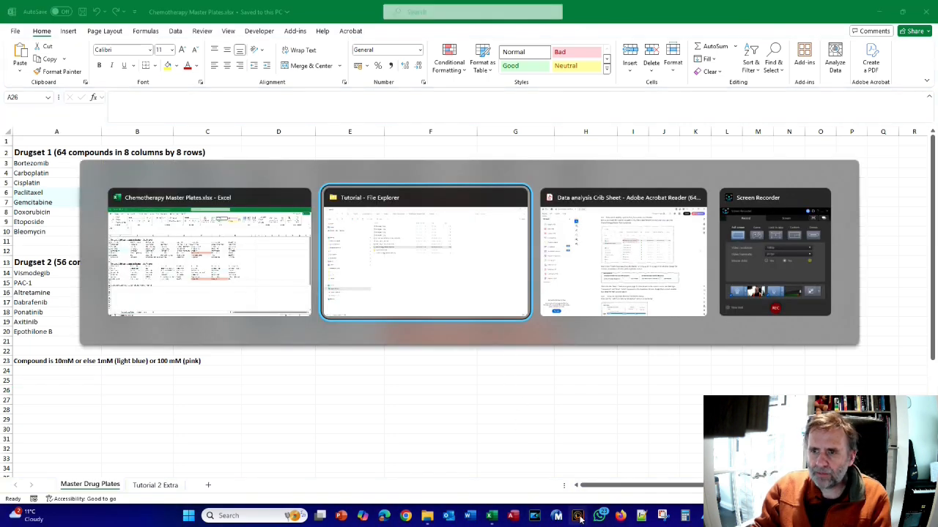
{"action": "scroll", "coordinate": [487, 412], "scroll_direction": "down", "scroll_amount": 3}
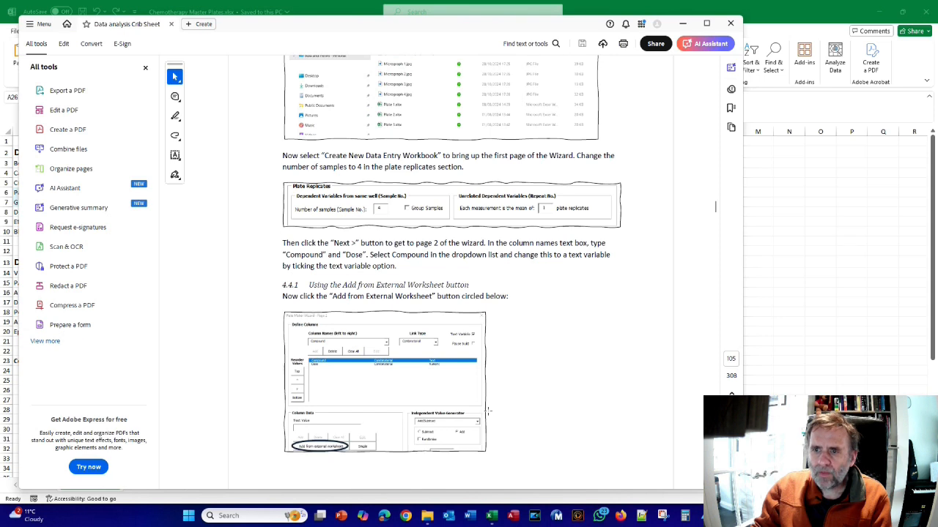
{"action": "scroll", "coordinate": [360, 236], "scroll_direction": "up", "scroll_amount": 1}
{"action": "key", "text": "alt+Tab"}
{"action": "key", "text": "alt+Tab"}
{"action": "scroll", "coordinate": [371, 210], "scroll_direction": "down", "scroll_amount": 2}
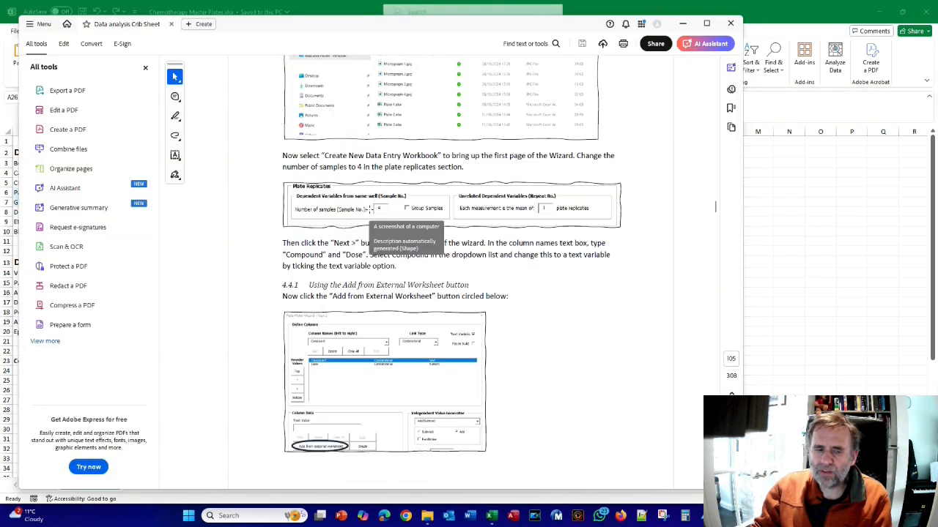
{"action": "key", "text": "alt+Tab"}
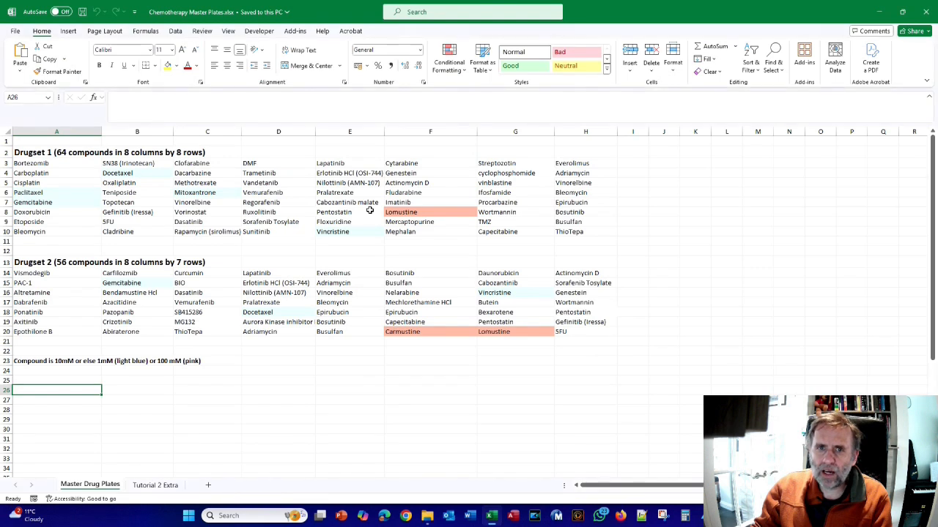
Start the PlateMaker wizard, set the number of samples (Sample No.) to 4, and advance to page 2
{"action": "left_click", "coordinate": [290, 32]}
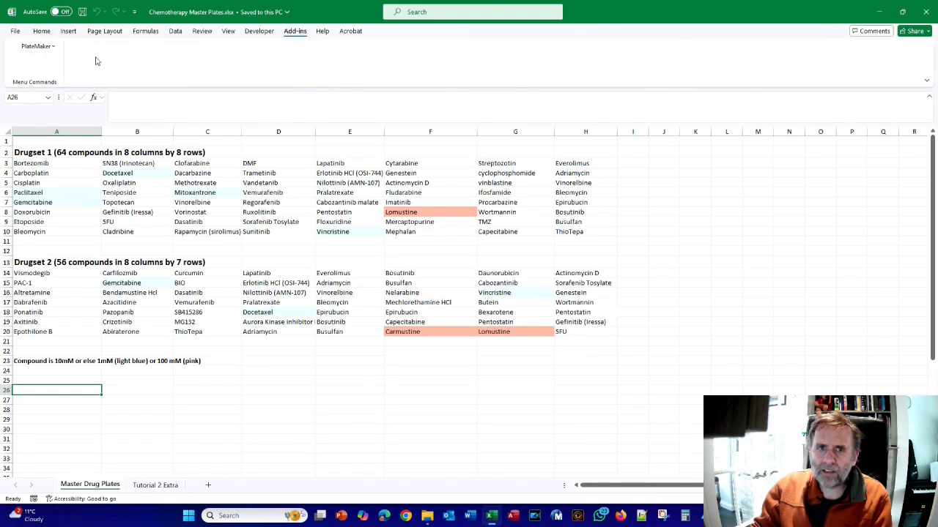
{"action": "left_click", "coordinate": [41, 48]}
{"action": "left_click", "coordinate": [43, 64]}
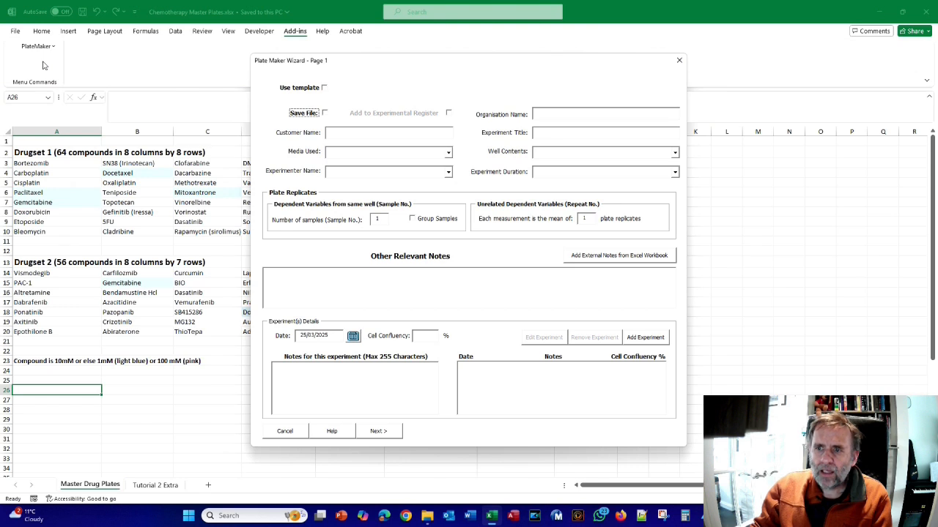
{"action": "left_click", "coordinate": [380, 220]}
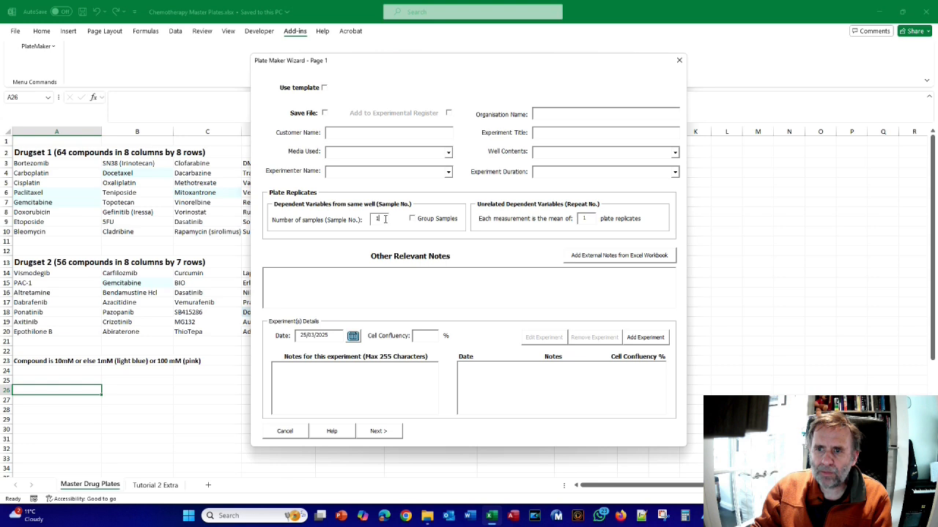
{"action": "type", "text": "4"}
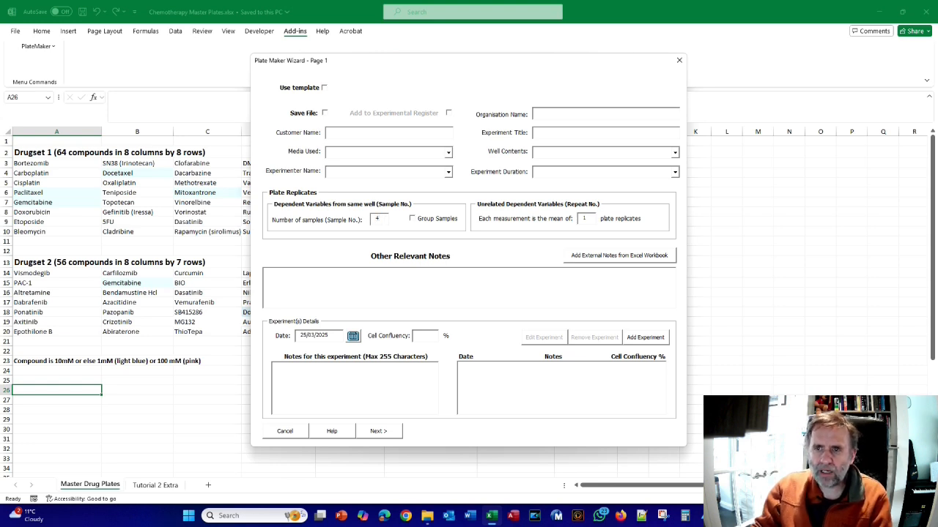
{"action": "left_click", "coordinate": [380, 431]}
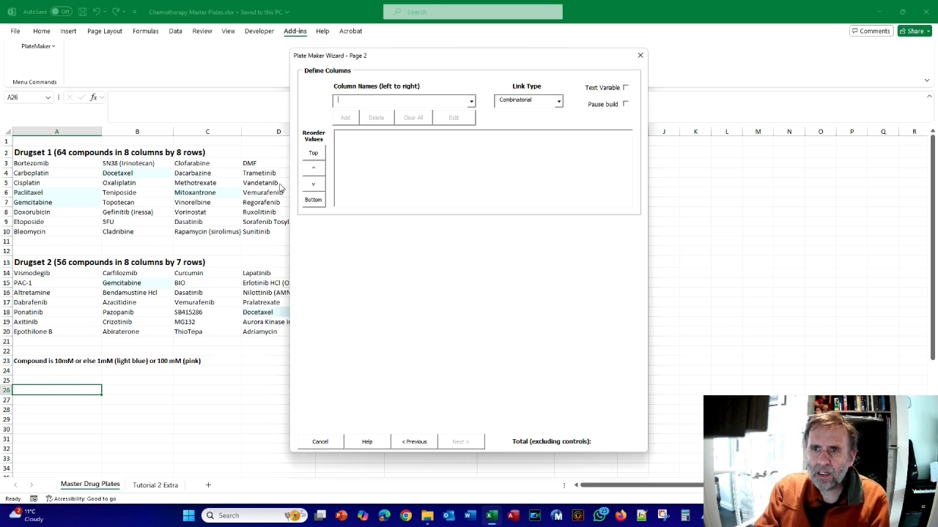
Define the columns Compound and Dose, and make Compound a text variable
{"action": "type", "text": "Compound"}
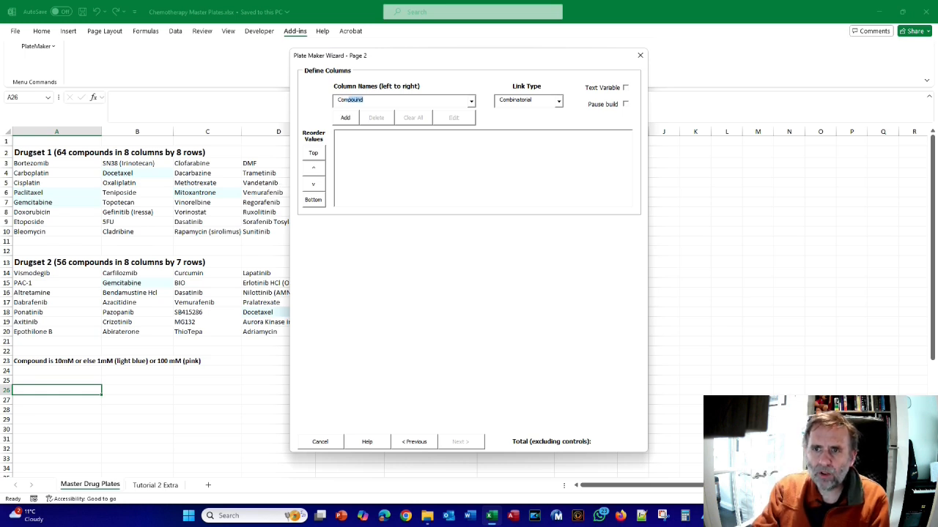
{"action": "key", "text": "Return"}
{"action": "type", "text": "Dose"}
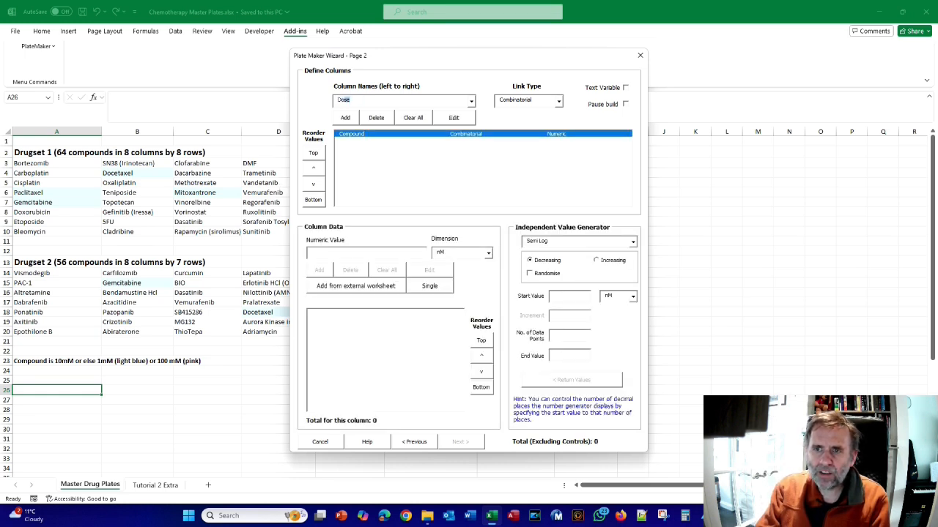
{"action": "key", "text": "Return"}
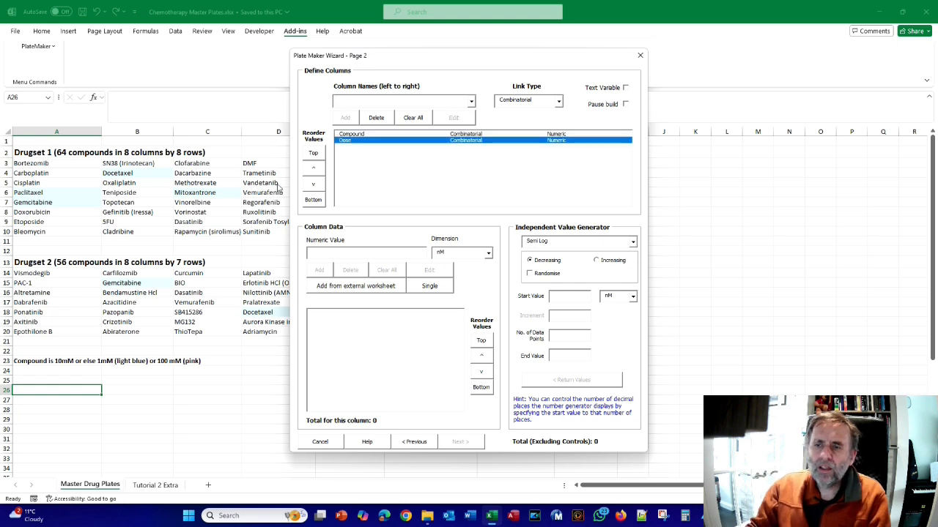
{"action": "left_click", "coordinate": [359, 135]}
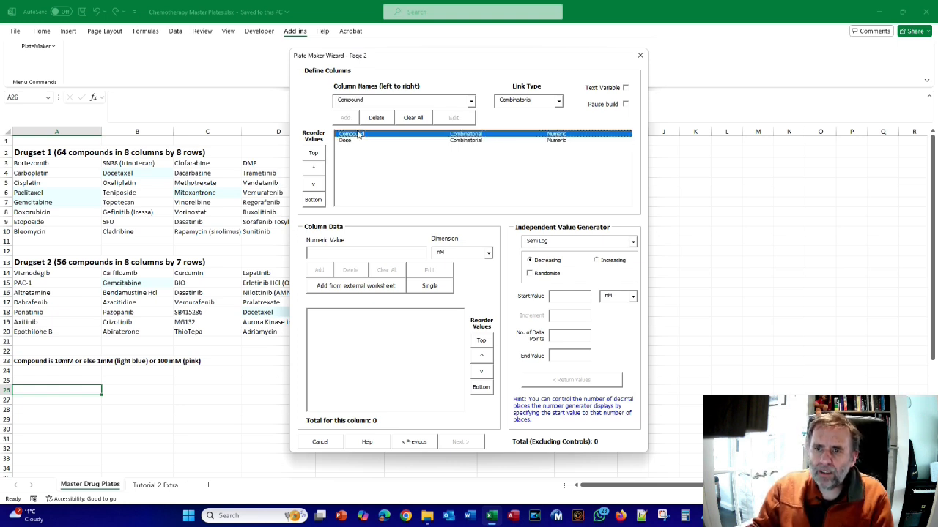
{"action": "left_click", "coordinate": [625, 88]}
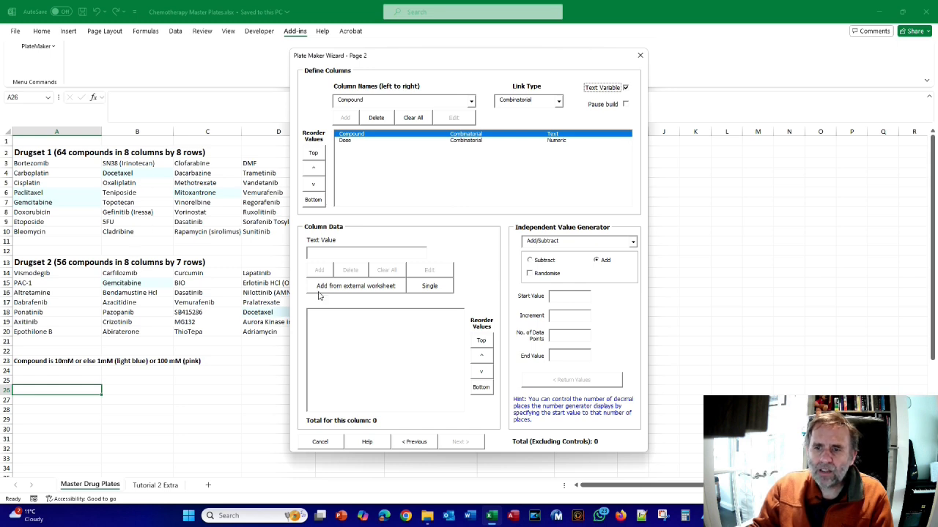
Import Drugset 1 cells A3:D10 from the worksheet into the Compound column with Collapse set to 2 columns, and check the list order
{"action": "left_click", "coordinate": [371, 287]}
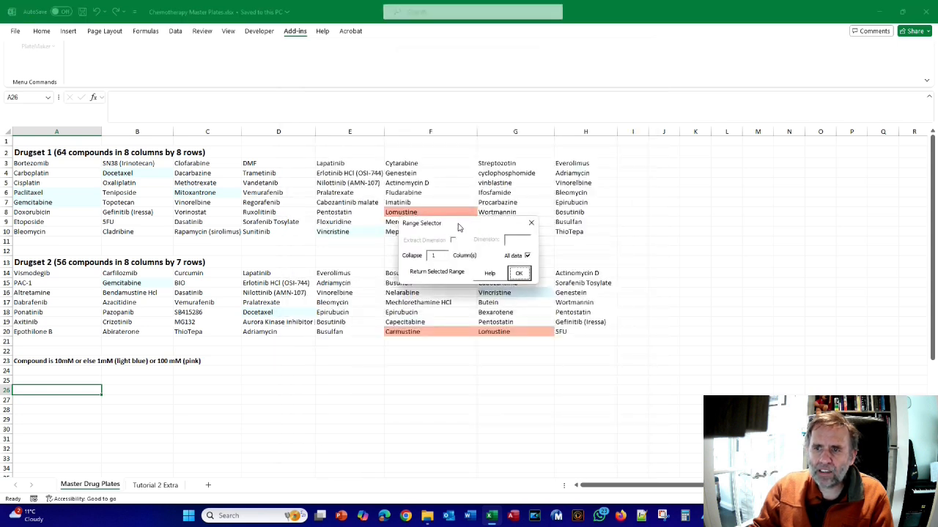
{"action": "left_click_drag", "start_coordinate": [458, 227], "coordinate": [308, 322]}
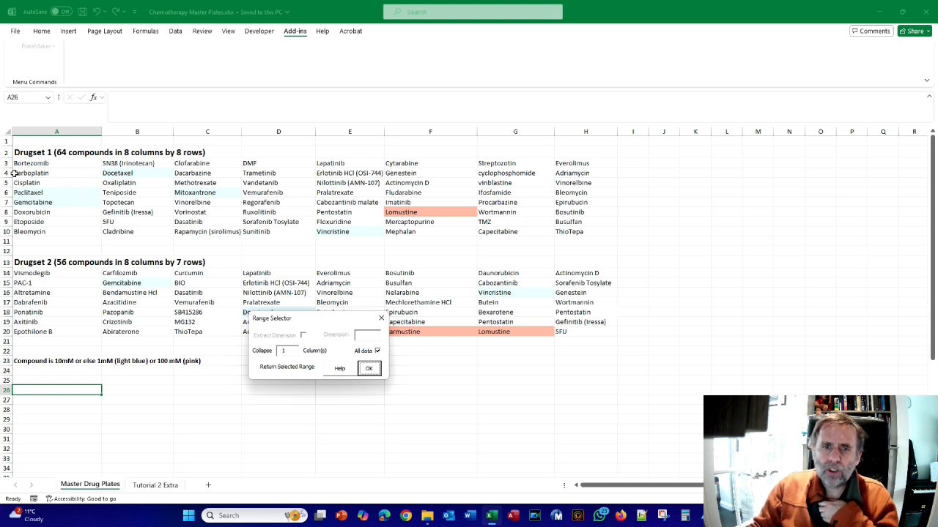
{"action": "left_click_drag", "start_coordinate": [27, 163], "coordinate": [259, 232]}
{"action": "left_click_drag", "start_coordinate": [320, 320], "coordinate": [454, 172]}
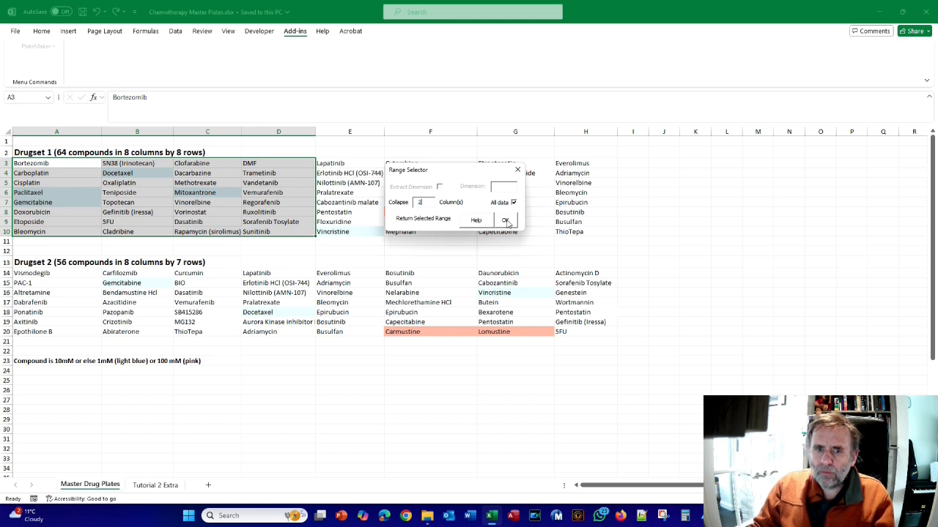
{"action": "left_click", "coordinate": [505, 221]}
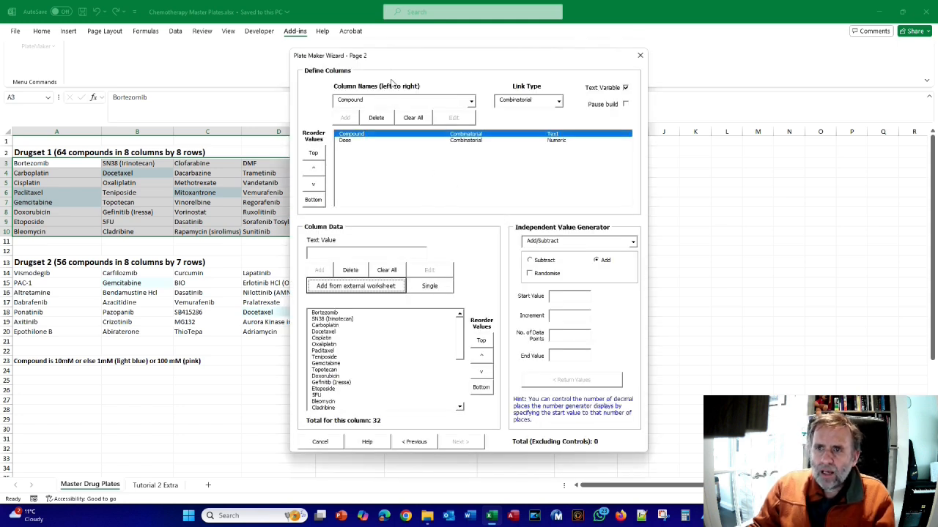
{"action": "left_click_drag", "start_coordinate": [392, 60], "coordinate": [478, 20]}
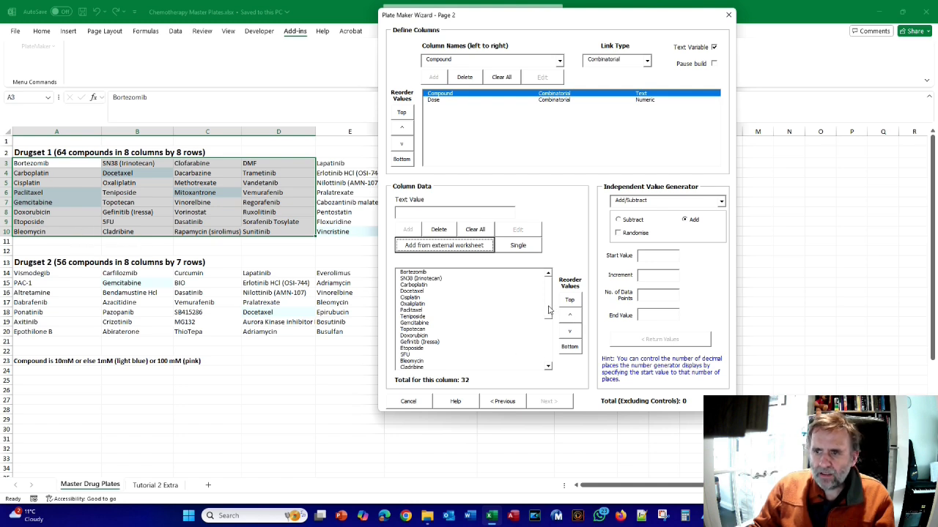
{"action": "left_click_drag", "start_coordinate": [547, 307], "coordinate": [548, 315]}
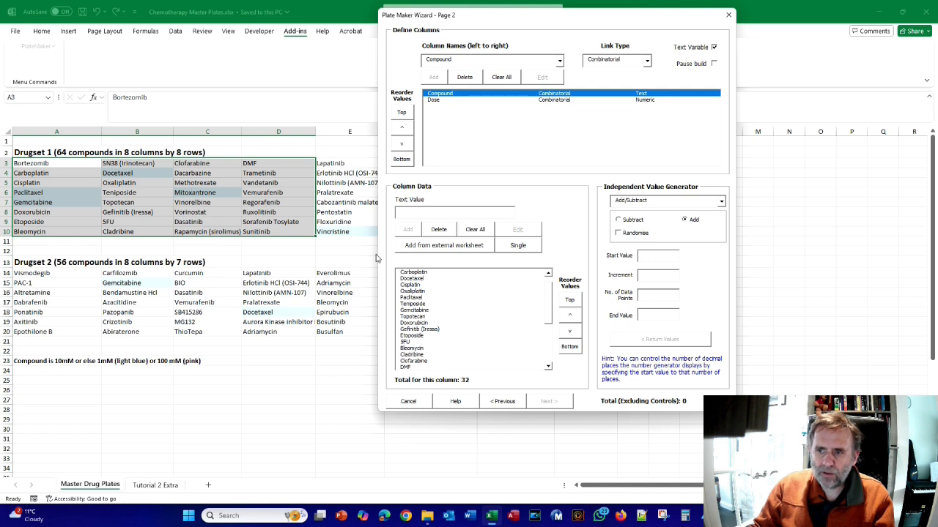
{"action": "left_click_drag", "start_coordinate": [549, 313], "coordinate": [551, 291]}
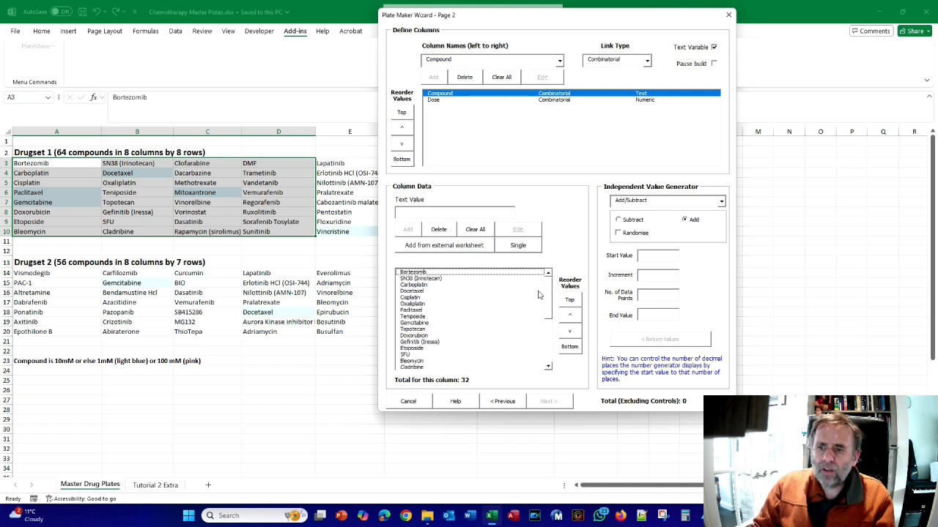
Clear all Compound values and re-import the selected Drugset 1 range with Collapse set to 1 column
{"action": "left_click", "coordinate": [474, 232]}
{"action": "left_click", "coordinate": [438, 249]}
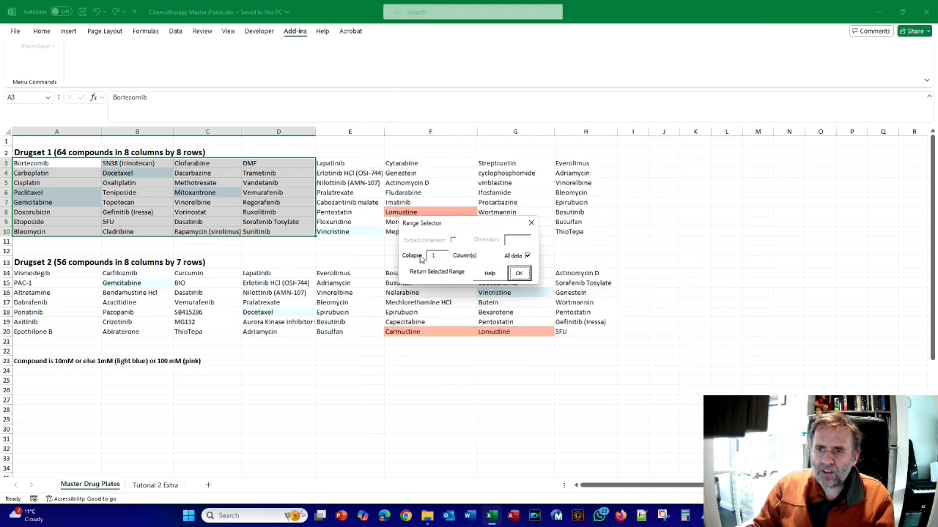
{"action": "left_click", "coordinate": [520, 273]}
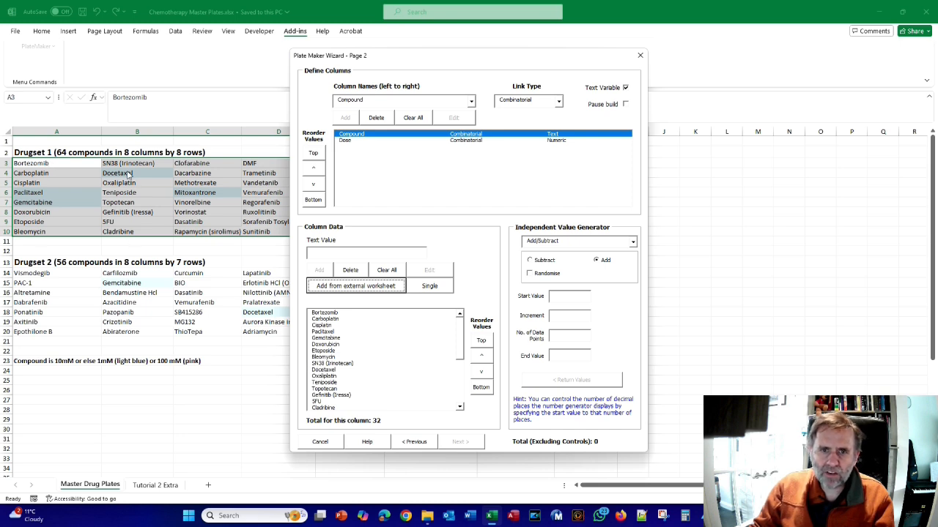
Re-import the selected Drugset 1 range with Collapse set to 4 columns, and compare the compound order with the worksheet
{"action": "left_click", "coordinate": [362, 286]}
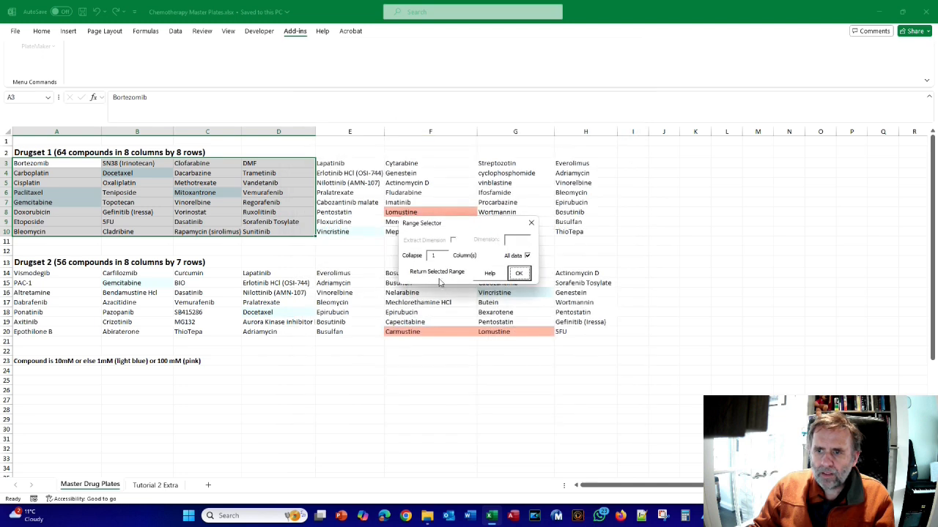
{"action": "left_click", "coordinate": [433, 256]}
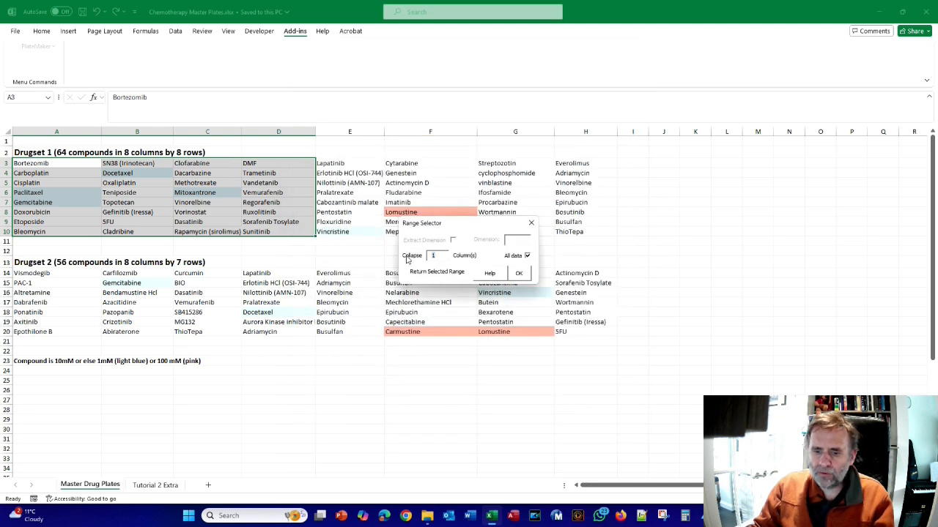
{"action": "type", "text": "4"}
{"action": "left_click", "coordinate": [519, 274]}
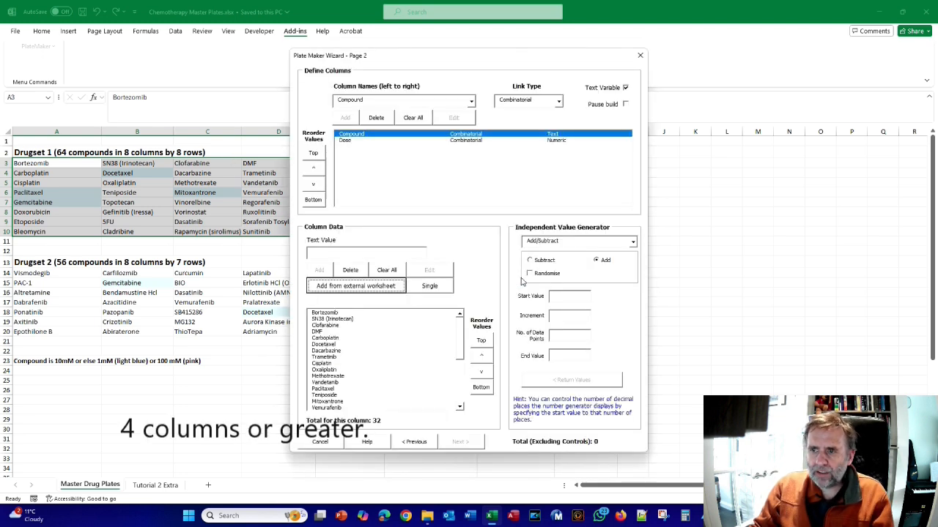
{"action": "left_click_drag", "start_coordinate": [420, 58], "coordinate": [582, 66]}
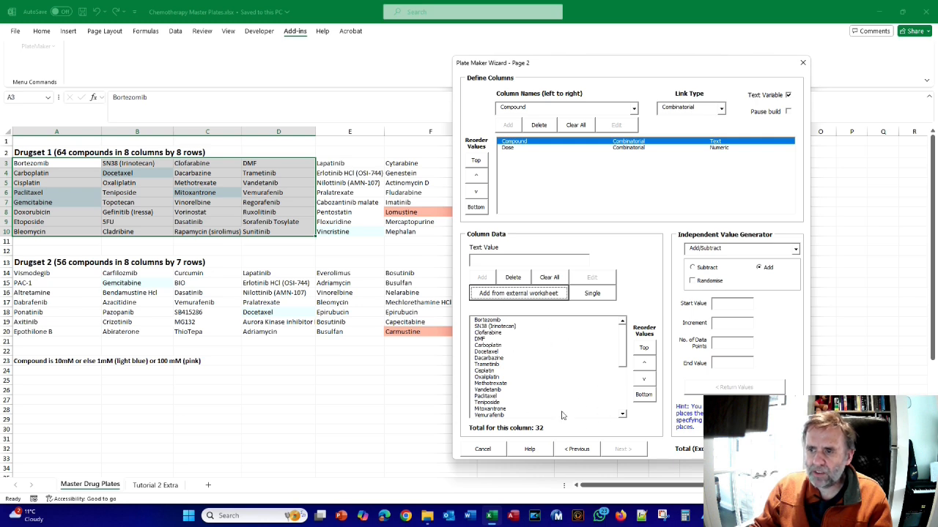
{"action": "mouse_move", "coordinate": [622, 340]}
{"action": "left_mouse_down"}
{"action": "mouse_move", "coordinate": [625, 393]}
{"action": "mouse_move", "coordinate": [619, 329]}
{"action": "left_mouse_up"}
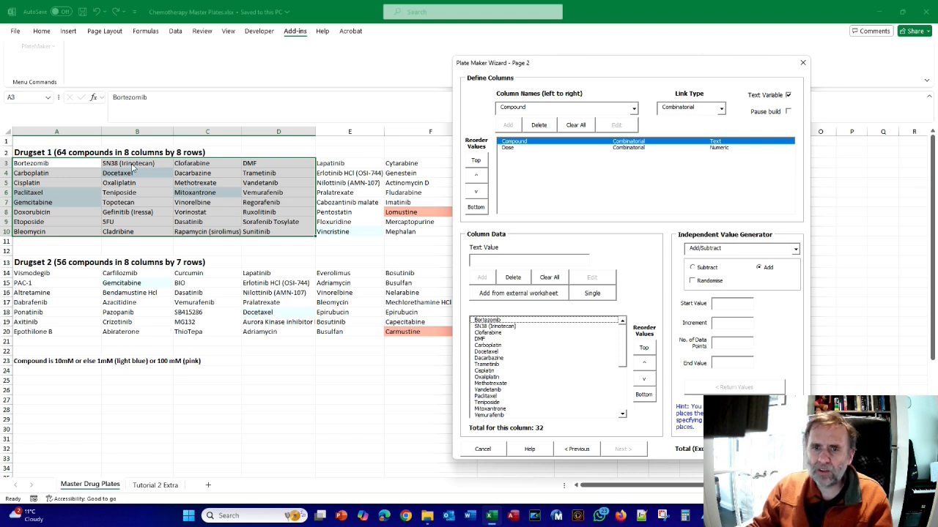
Re-import the selected Drugset 1 range with Collapse set to 3 columns, and compare the resulting list order with the worksheet
{"action": "left_click", "coordinate": [528, 295]}
{"action": "left_click", "coordinate": [444, 258]}
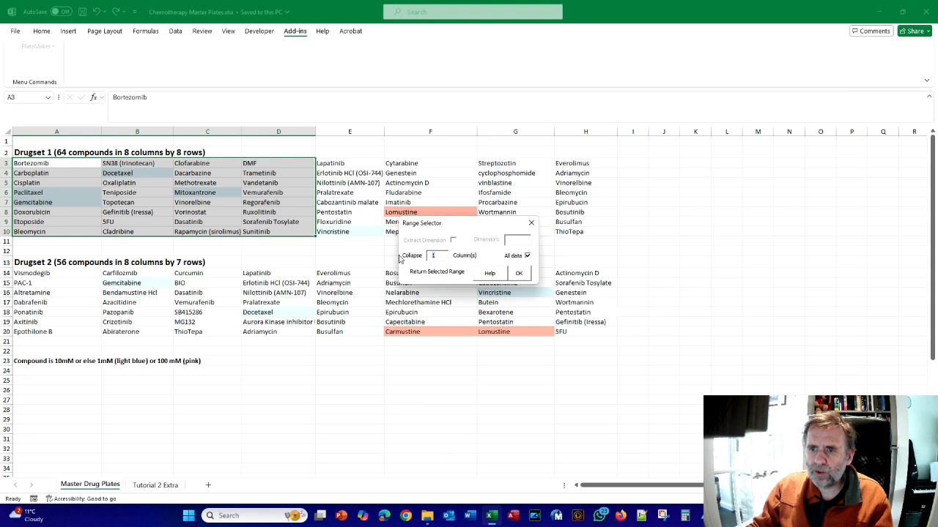
{"action": "left_click", "coordinate": [518, 273]}
{"action": "left_click_drag", "start_coordinate": [472, 60], "coordinate": [568, 56]}
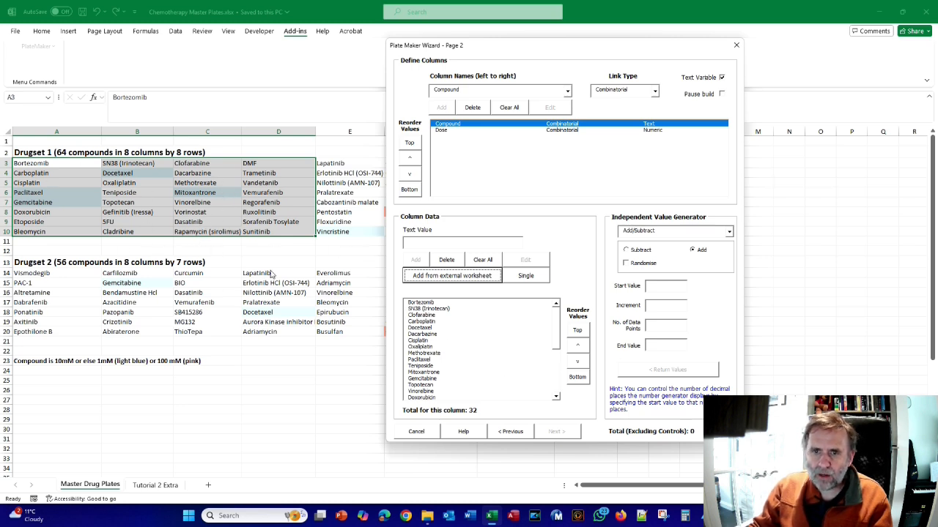
{"action": "left_click_drag", "start_coordinate": [558, 339], "coordinate": [561, 373]}
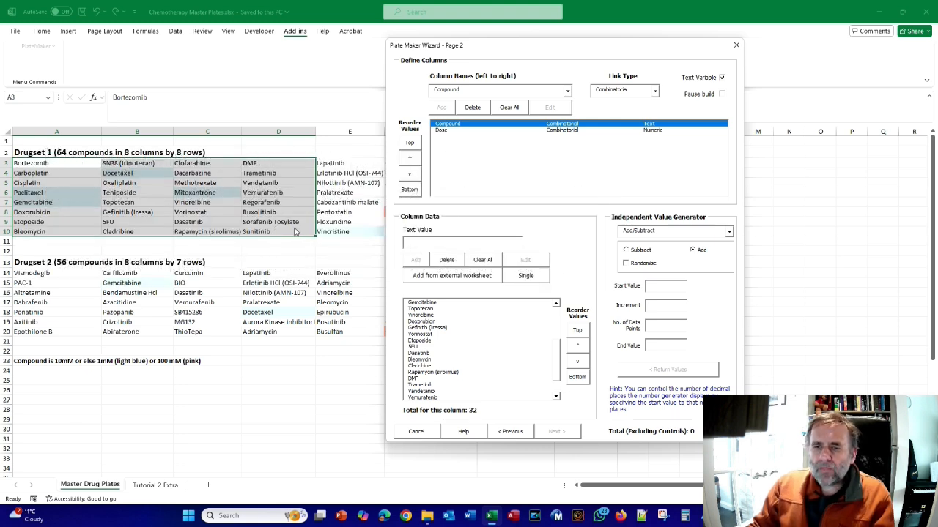
Switch to Acrobat to read manual sections 4.4.1 to 4.4.3 on collapsing columns, and switch to the 96 and 384 well plate slide
{"action": "key", "text": "alt+Tab"}
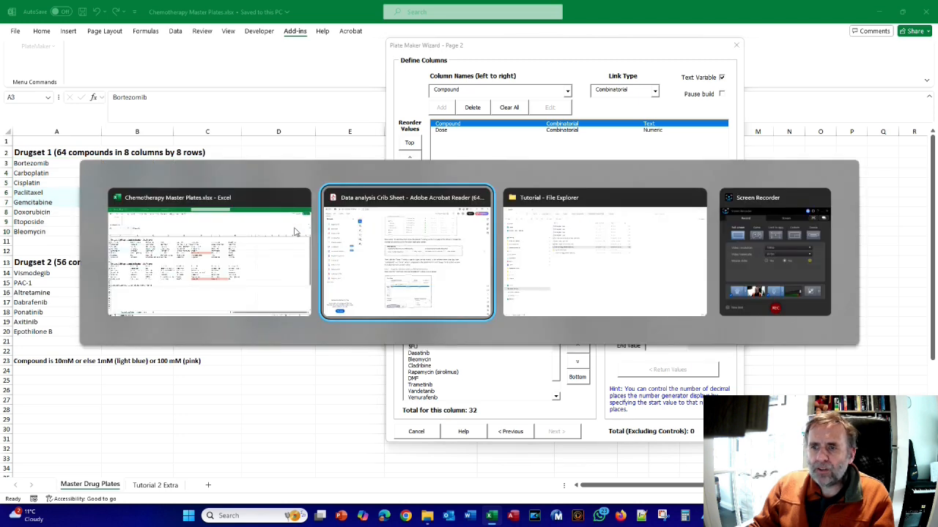
{"action": "scroll", "coordinate": [395, 168], "scroll_direction": "down", "scroll_amount": 12}
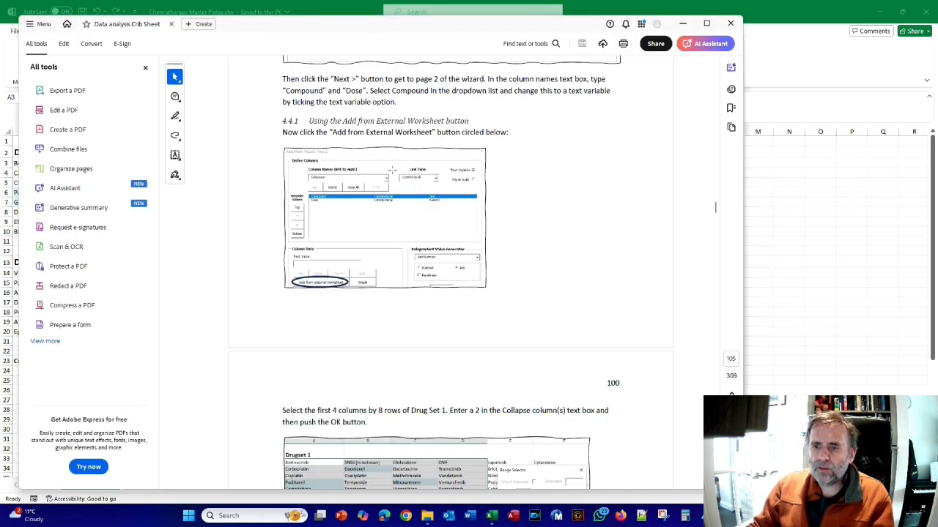
{"action": "scroll", "coordinate": [394, 174], "scroll_direction": "down", "scroll_amount": 6}
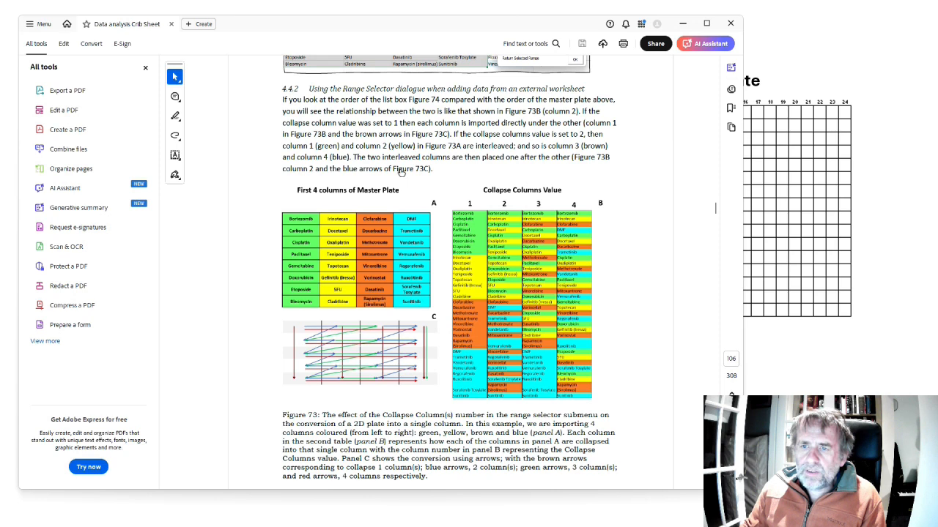
{"action": "scroll", "coordinate": [401, 172], "scroll_direction": "down", "scroll_amount": 1}
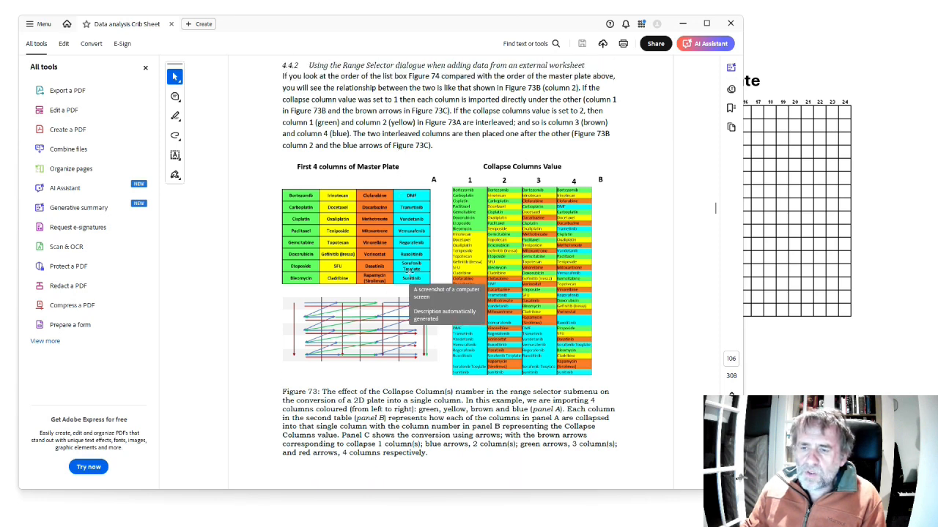
{"action": "scroll", "coordinate": [411, 269], "scroll_direction": "down", "scroll_amount": 10}
{"action": "scroll", "coordinate": [411, 270], "scroll_direction": "down", "scroll_amount": 6}
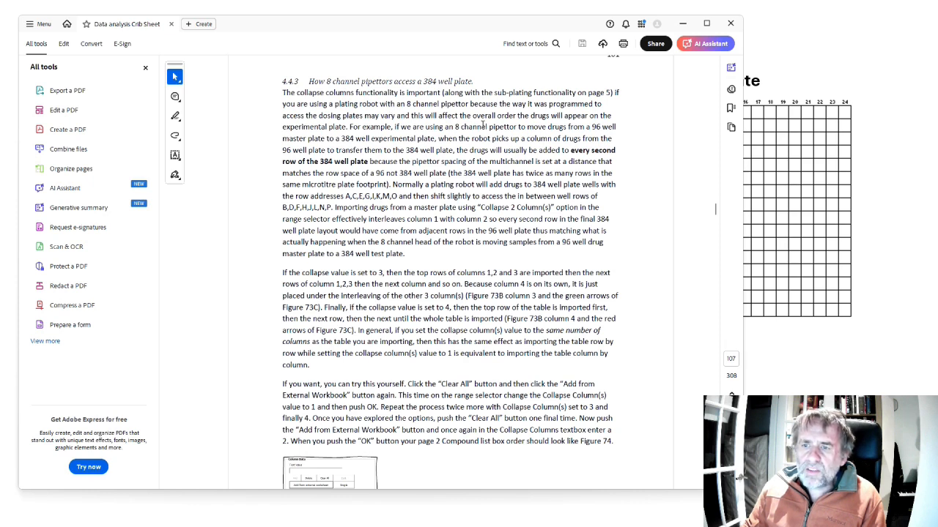
{"action": "key", "text": "alt+Tab"}
{"action": "key", "text": "alt+Tab"}
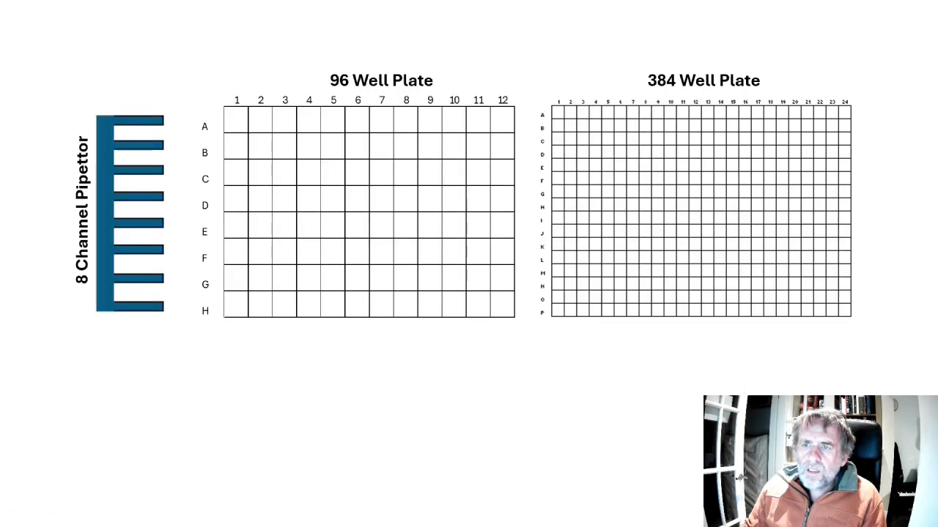
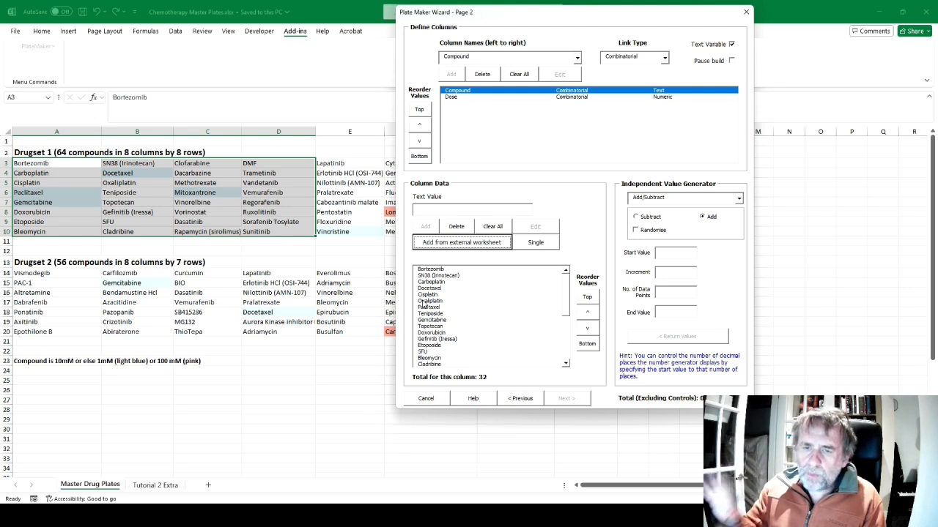
Switch to Acrobat to read the manual from section 4.4.3 through Figure 75, and compare the wizard's imported Compound list with its figures
{"action": "key", "text": "alt+Tab"}
{"action": "key", "text": "alt+Tab"}
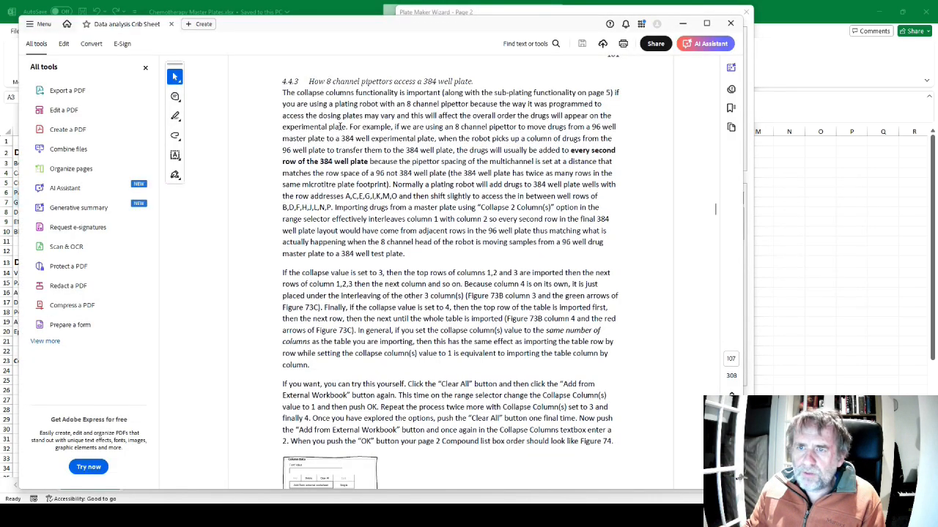
{"action": "scroll", "coordinate": [339, 182], "scroll_direction": "down", "scroll_amount": 3}
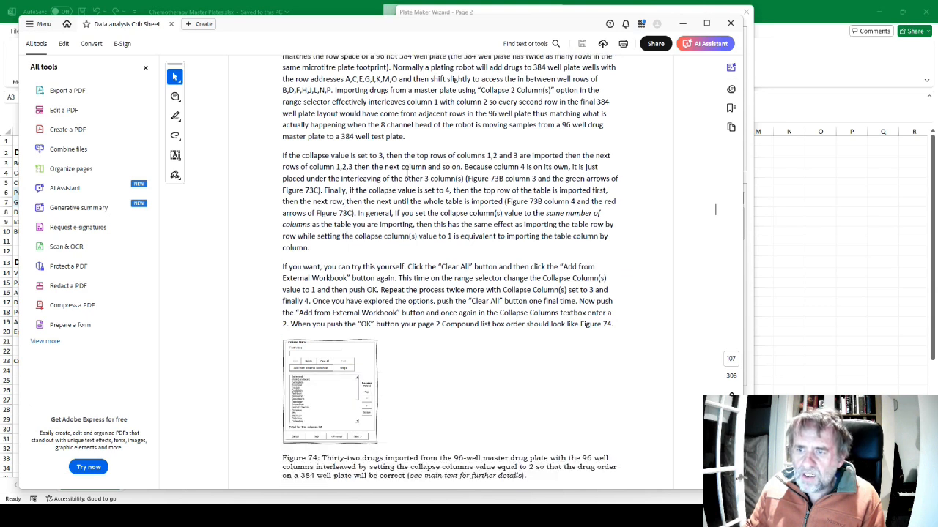
{"action": "key", "text": "alt+Tab"}
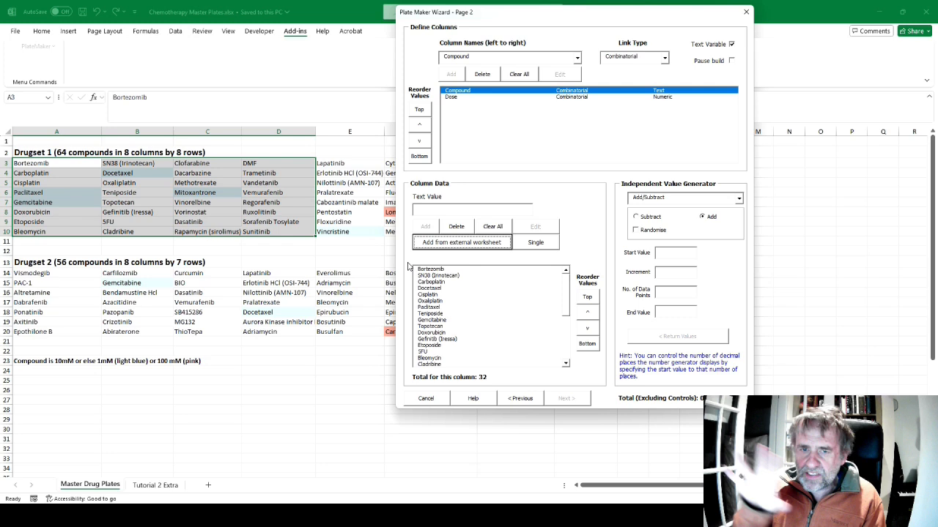
{"action": "key", "text": "alt+Tab"}
{"action": "scroll", "coordinate": [407, 262], "scroll_direction": "down", "scroll_amount": 5}
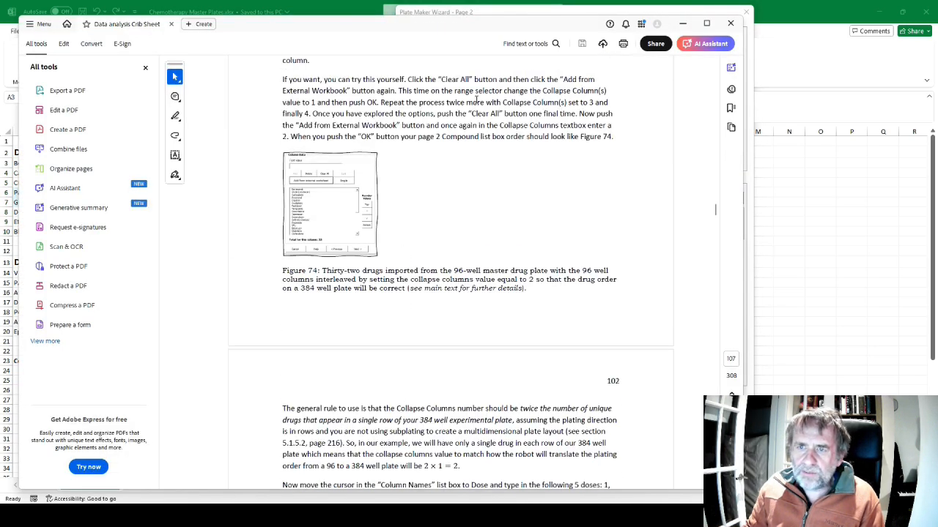
{"action": "scroll", "coordinate": [405, 249], "scroll_direction": "down", "scroll_amount": 5}
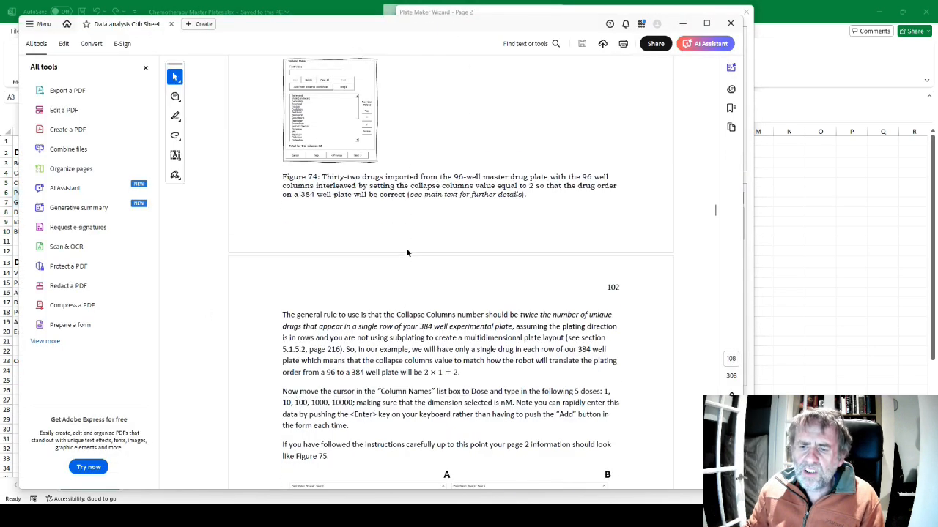
{"action": "scroll", "coordinate": [406, 249], "scroll_direction": "down", "scroll_amount": 2}
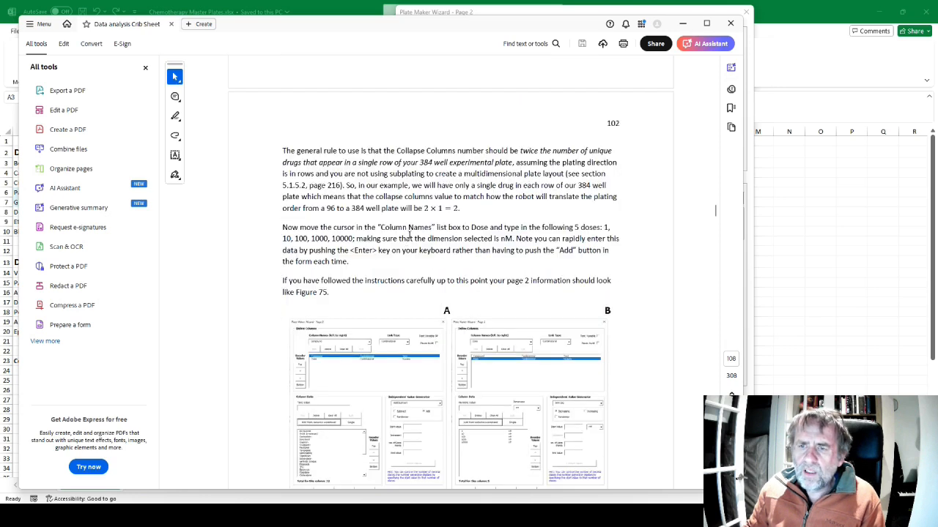
{"action": "scroll", "coordinate": [409, 232], "scroll_direction": "down", "scroll_amount": 1}
{"action": "key", "text": "alt+Tab"}
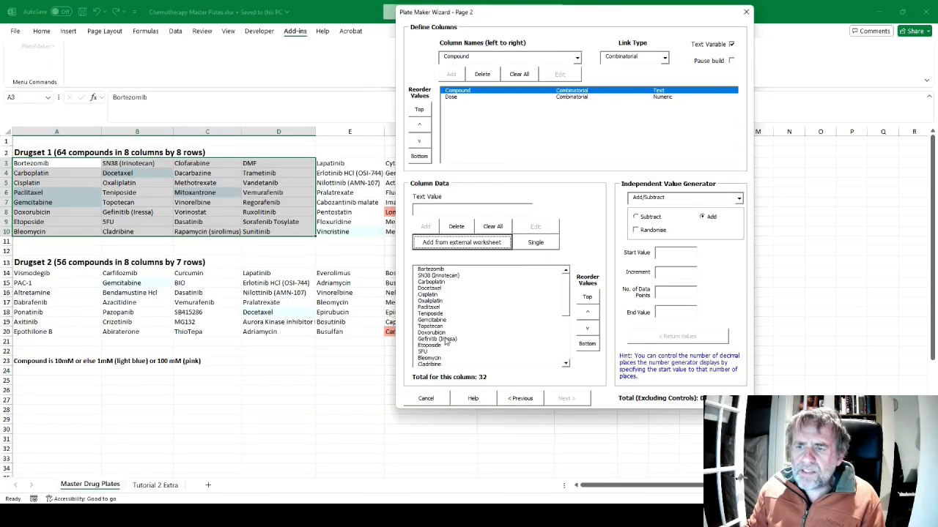
{"action": "left_click", "coordinate": [561, 336]}
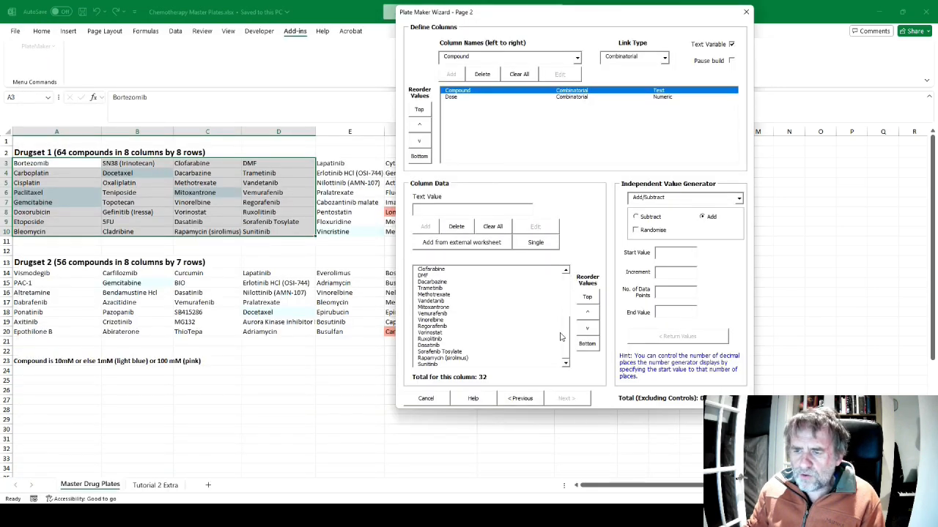
{"action": "key", "text": "alt+Tab"}
{"action": "scroll", "coordinate": [551, 275], "scroll_direction": "down", "scroll_amount": 3}
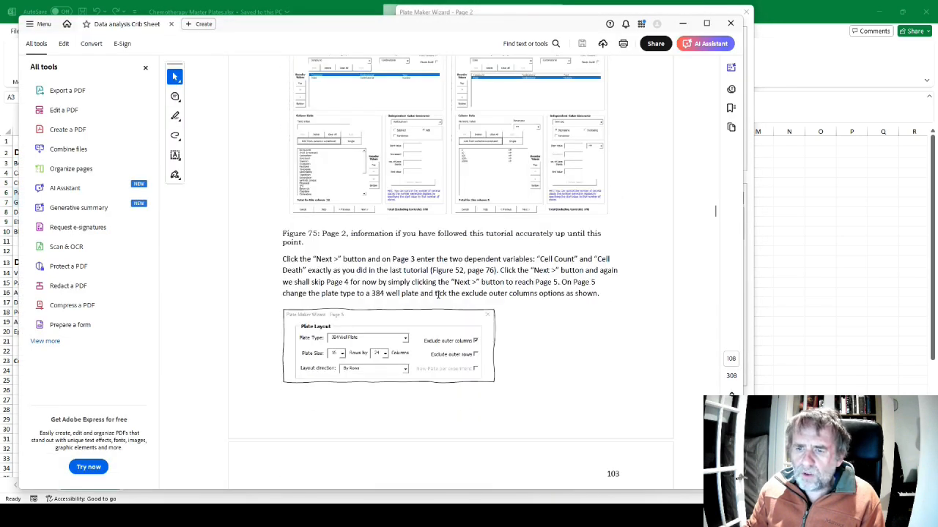
{"action": "scroll", "coordinate": [439, 293], "scroll_direction": "up", "scroll_amount": 1}
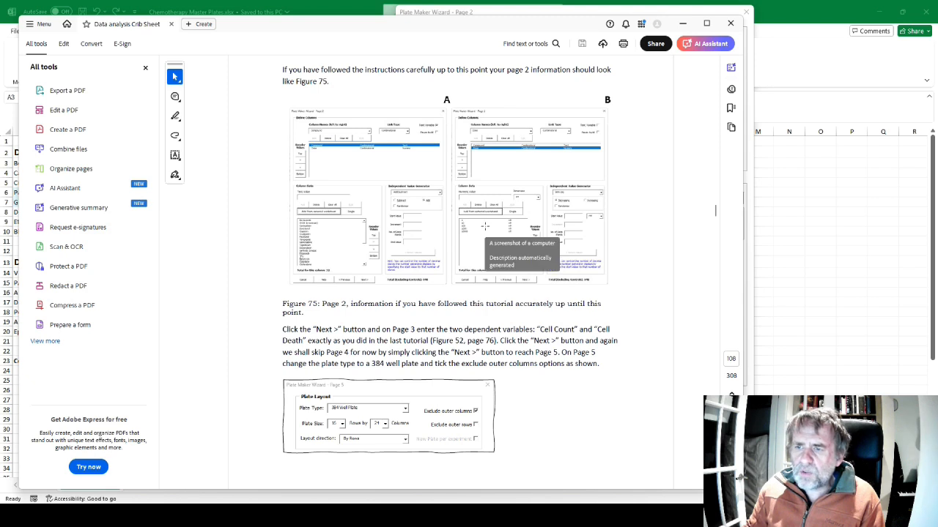
{"action": "key", "text": "alt+Tab"}
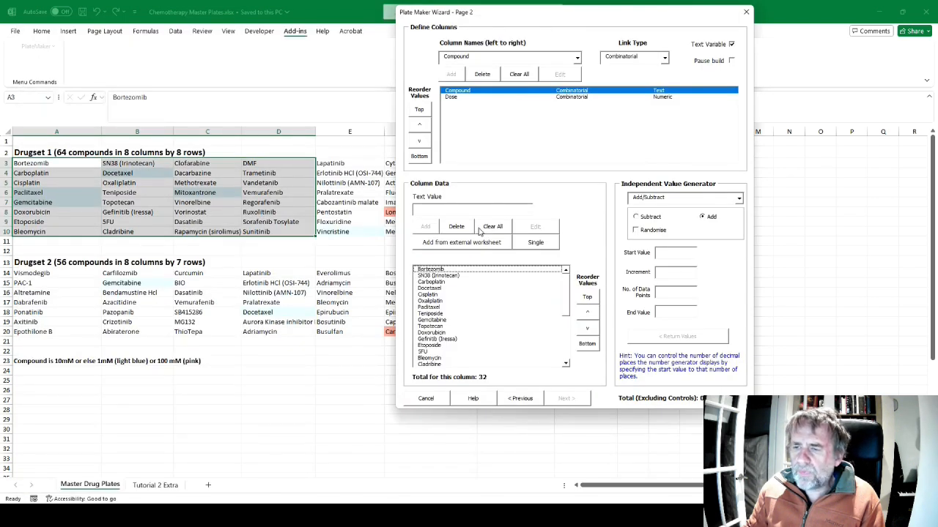
Fill the Dose column with a generated increasing Log series of 5 data points starting at 1 nM
{"action": "left_click", "coordinate": [454, 98]}
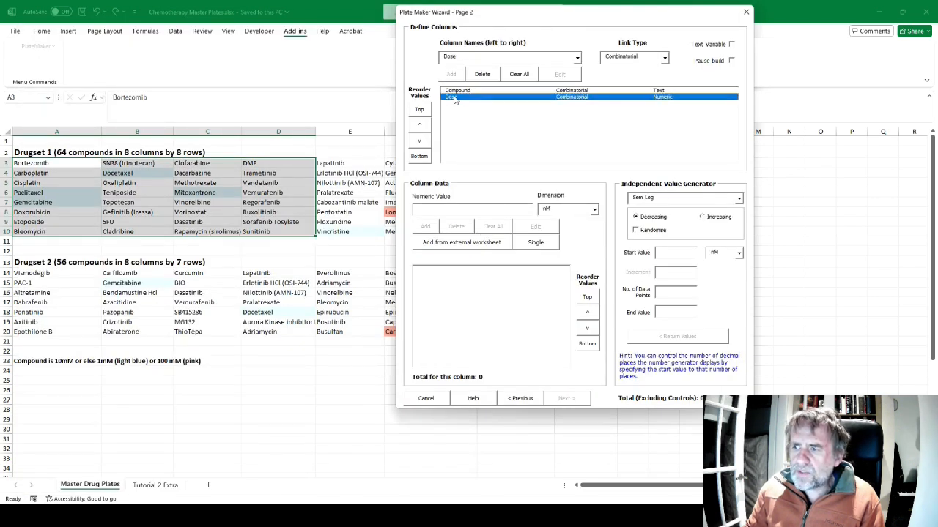
{"action": "left_click", "coordinate": [739, 199]}
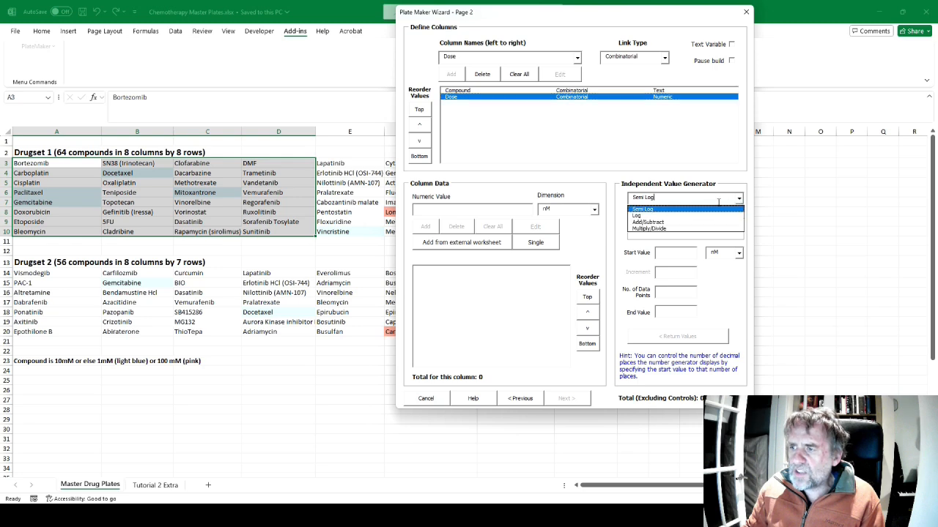
{"action": "left_click", "coordinate": [680, 217]}
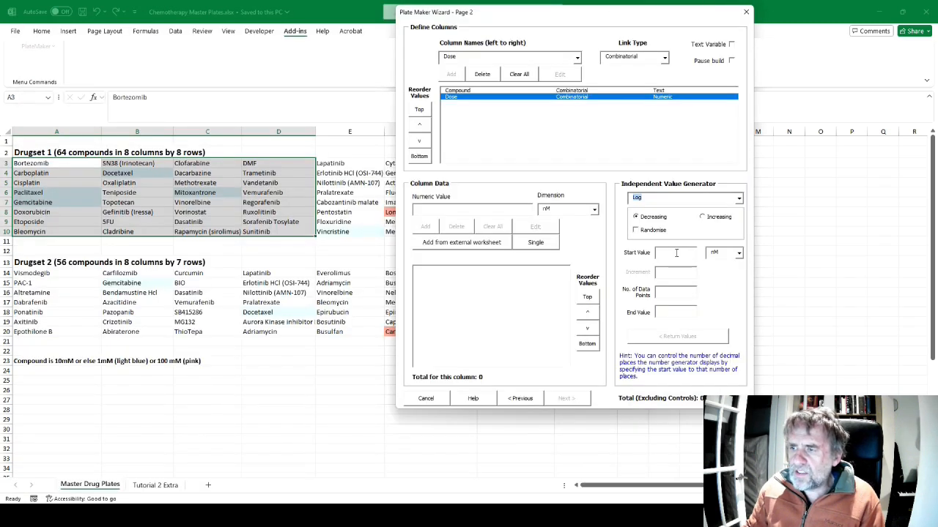
{"action": "left_click", "coordinate": [676, 253]}
{"action": "left_click", "coordinate": [673, 292]}
{"action": "type", "text": "5"}
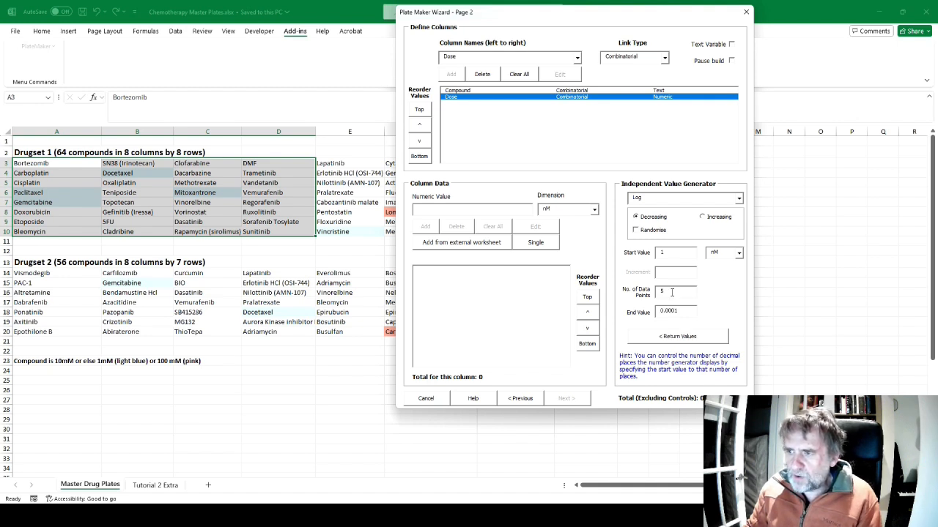
{"action": "left_click", "coordinate": [704, 219]}
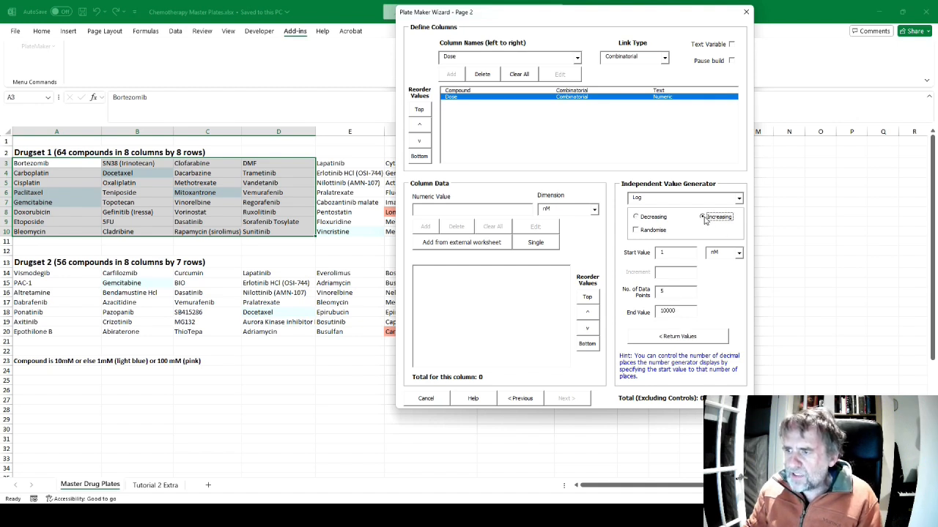
{"action": "left_click", "coordinate": [674, 339]}
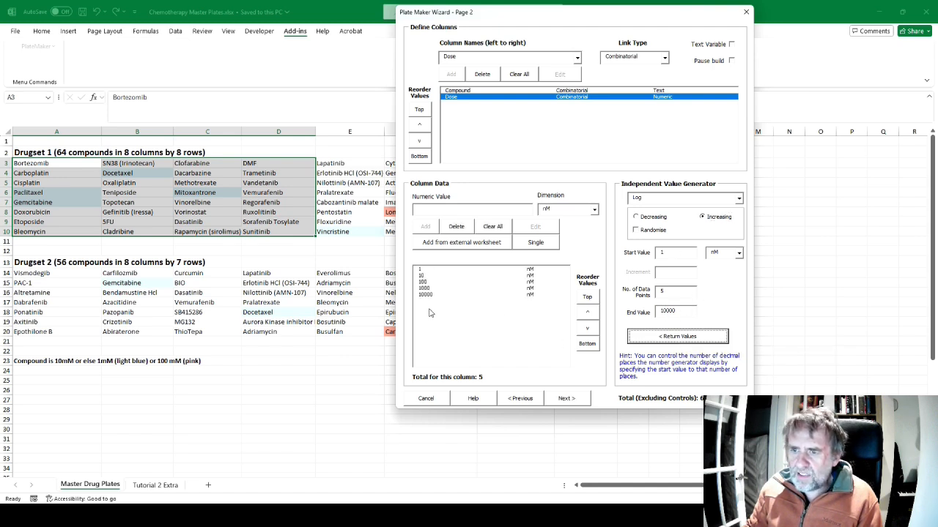
Read the dependent variable instructions below Figure 75 in Acrobat, and advance the Plate Maker Wizard to Page 3
{"action": "key", "text": "alt+Tab"}
{"action": "scroll", "coordinate": [451, 293], "scroll_direction": "down", "scroll_amount": 1}
{"action": "key", "text": "alt+Tab"}
{"action": "key", "text": "alt+Tab"}
{"action": "scroll", "coordinate": [473, 223], "scroll_direction": "down", "scroll_amount": 2}
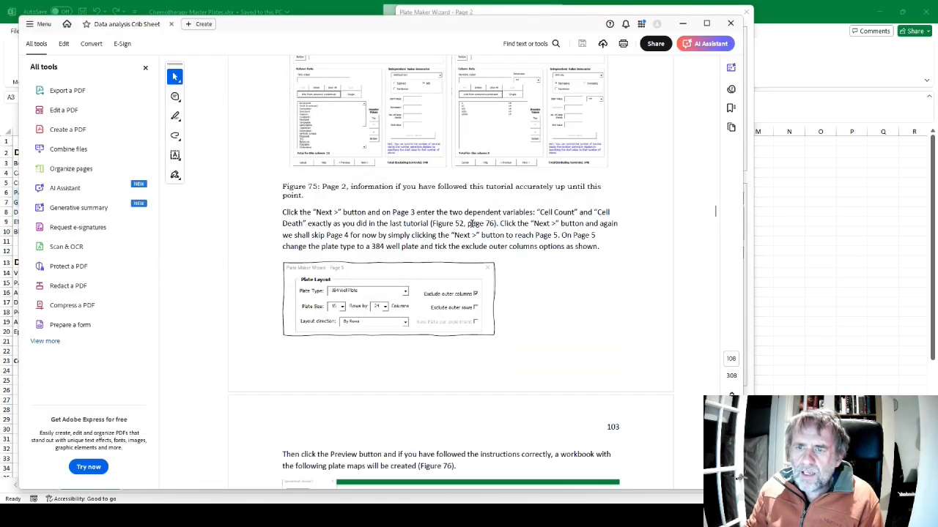
{"action": "key", "text": "alt+Tab"}
{"action": "left_click", "coordinate": [569, 403]}
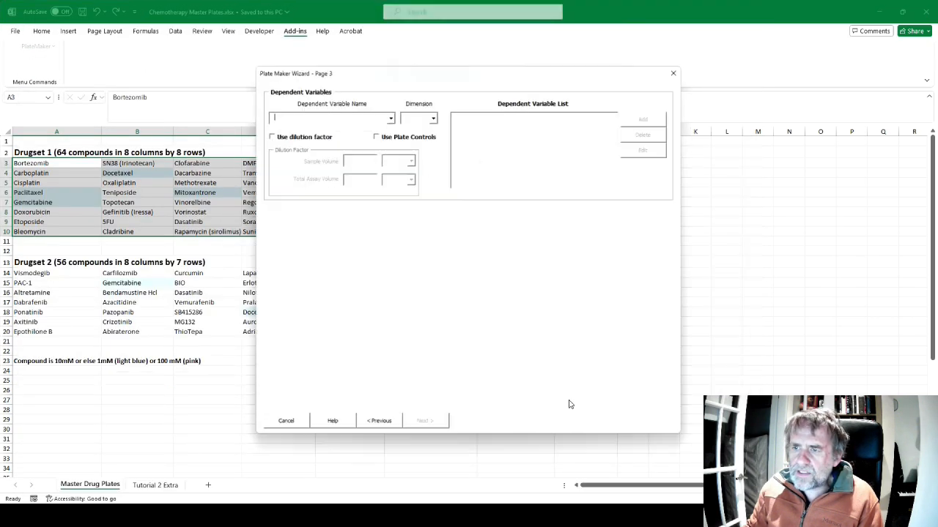
{"action": "key", "text": "alt+Tab"}
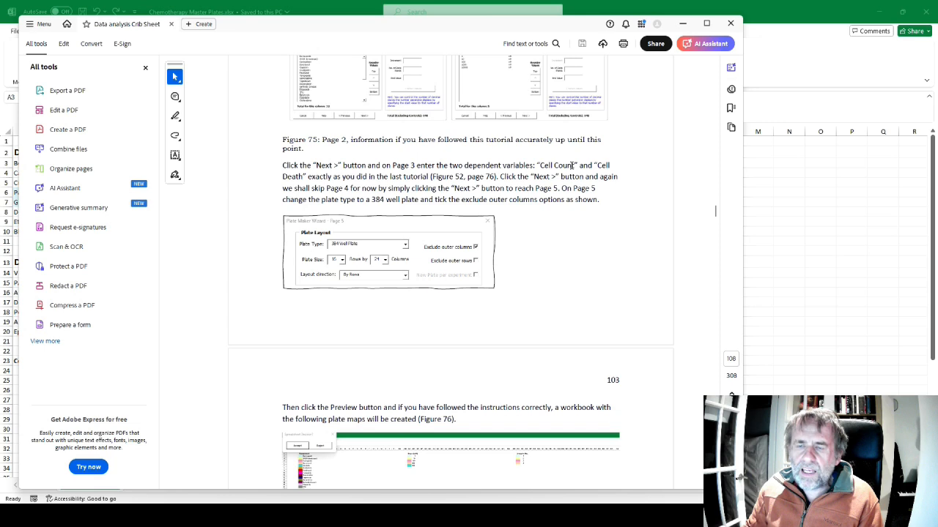
{"action": "key", "text": "alt+Tab"}
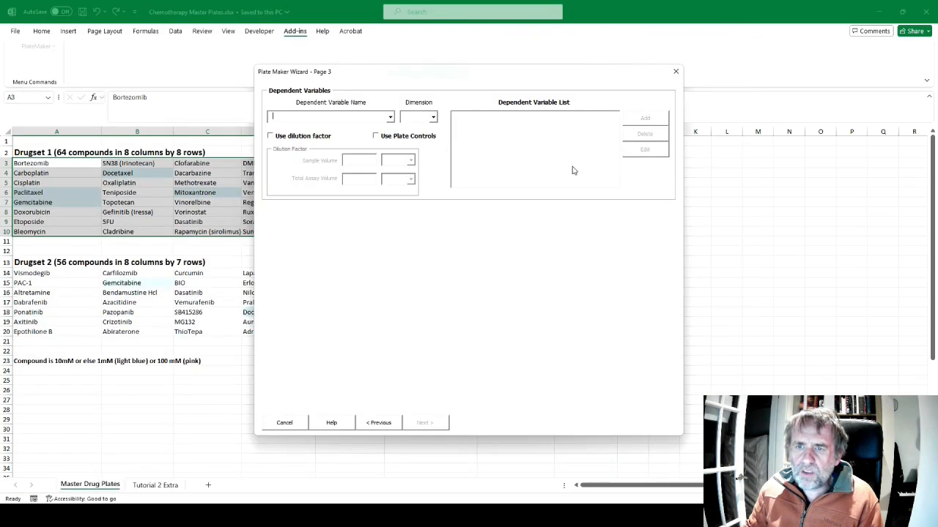
Add the dependent variable Cell Count with the dimension Number
{"action": "type", "text": "Cell Count"}
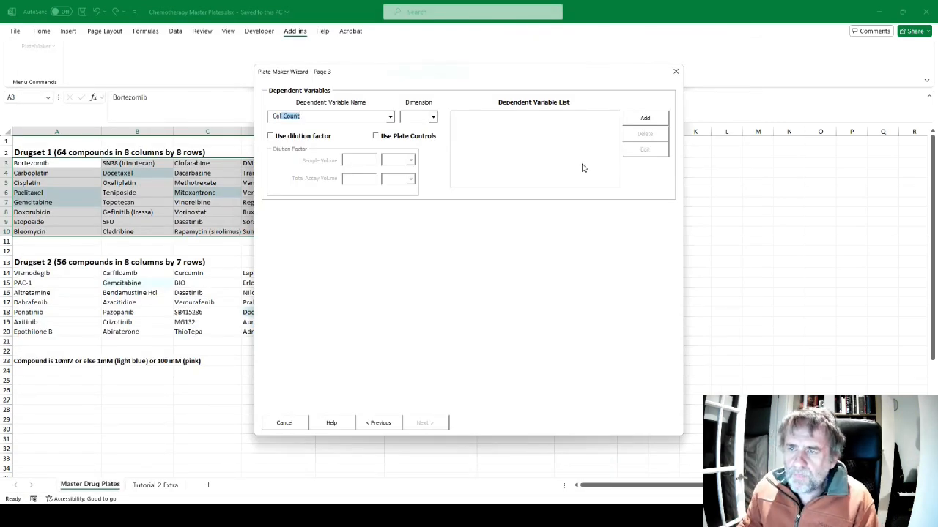
{"action": "left_click", "coordinate": [433, 117]}
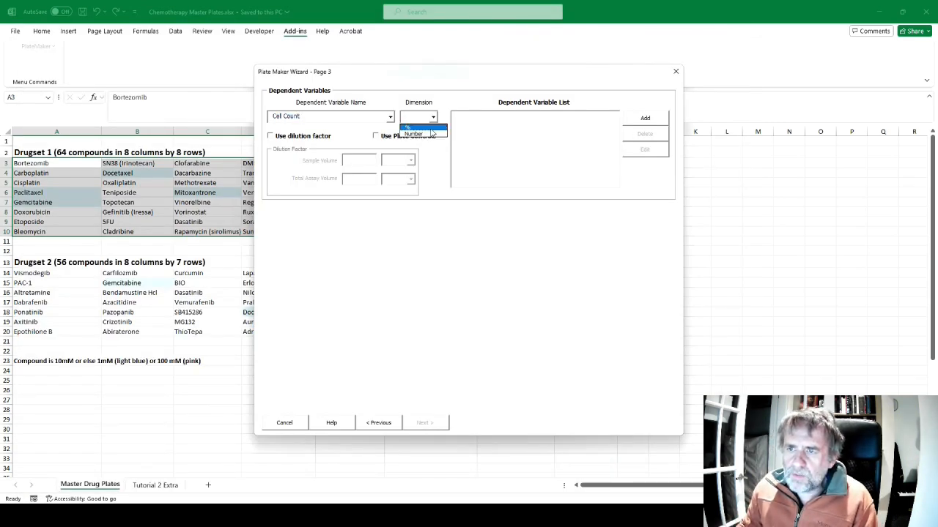
{"action": "left_click", "coordinate": [431, 133]}
{"action": "left_click", "coordinate": [645, 118]}
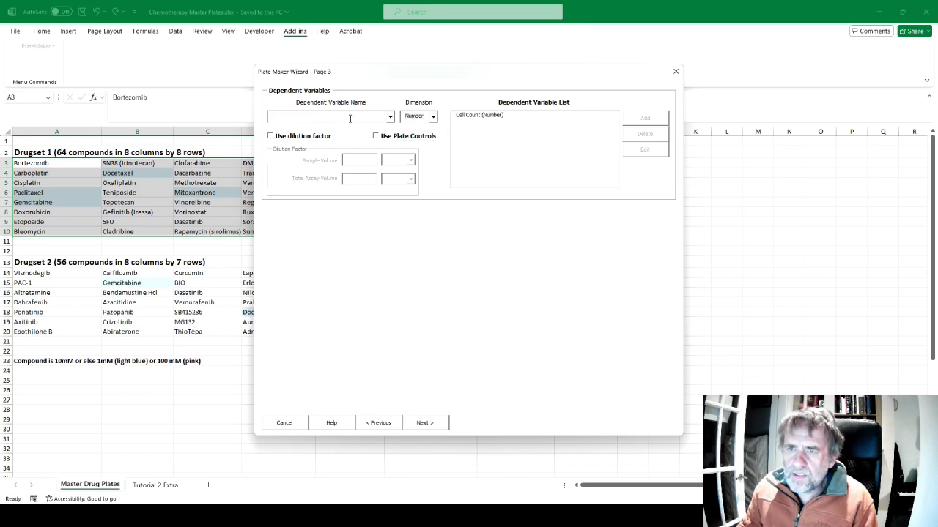
Add the dependent variable Cell Death with the dimension %
{"action": "type", "text": "Cell Death"}
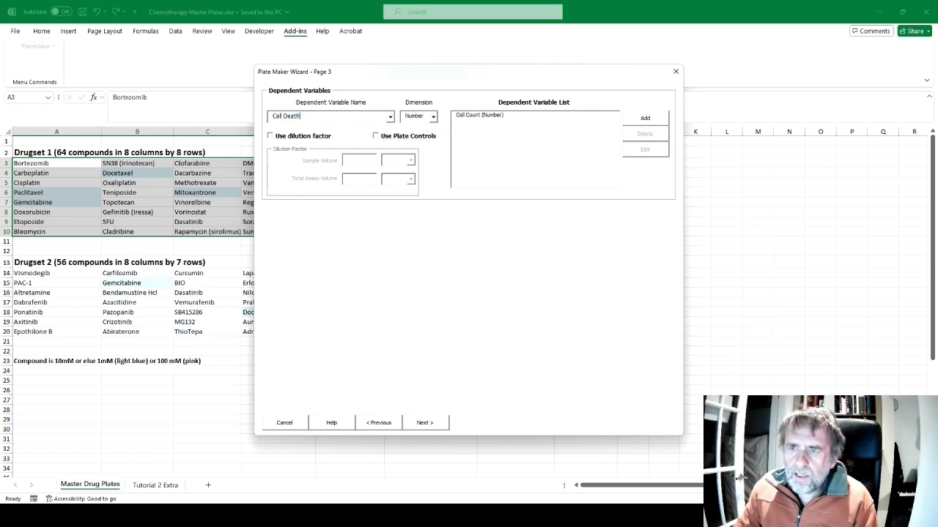
{"action": "left_click", "coordinate": [433, 116]}
{"action": "left_click", "coordinate": [433, 128]}
{"action": "left_click", "coordinate": [649, 119]}
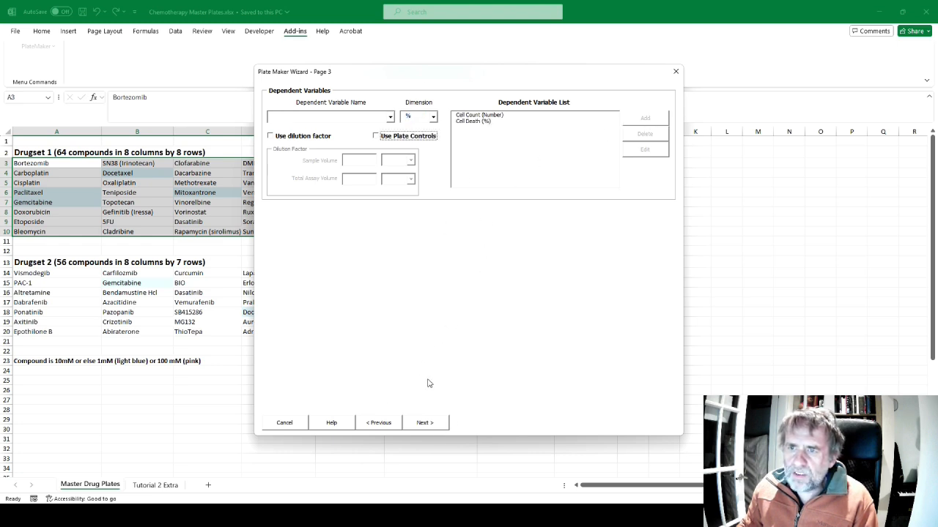
Advance past the equation page without defining an equation, set the plate type to 384 Well Plate, and exclude the outer columns as the manual shows
{"action": "left_click", "coordinate": [432, 423]}
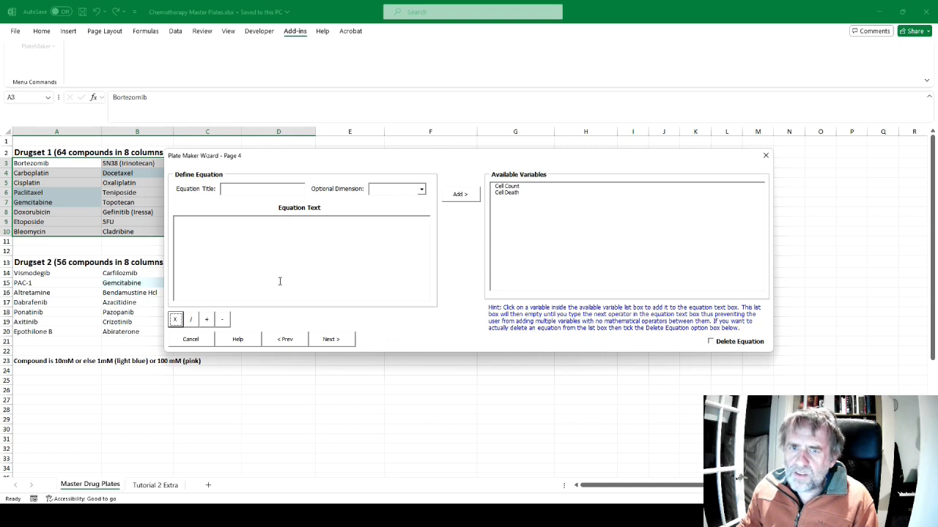
{"action": "left_click", "coordinate": [330, 339]}
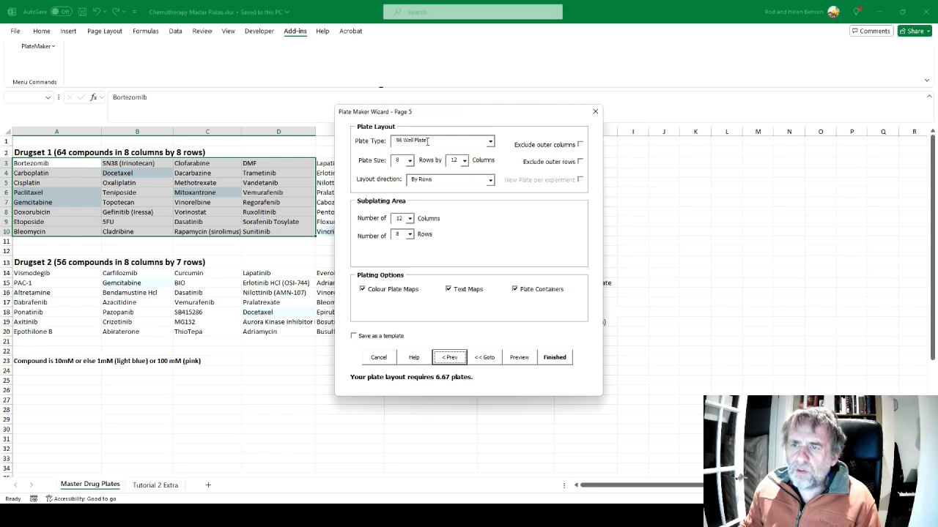
{"action": "left_click", "coordinate": [490, 142]}
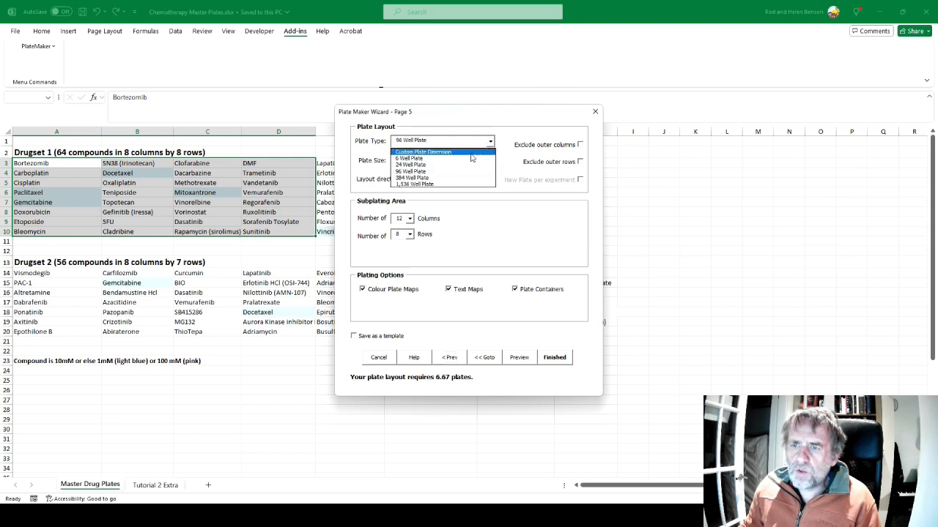
{"action": "left_click", "coordinate": [421, 178]}
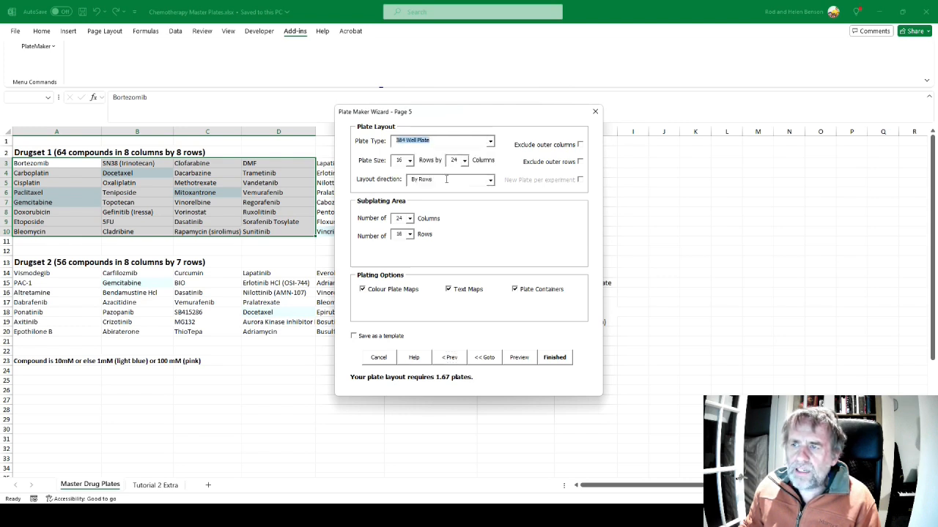
{"action": "key", "text": "alt+Tab"}
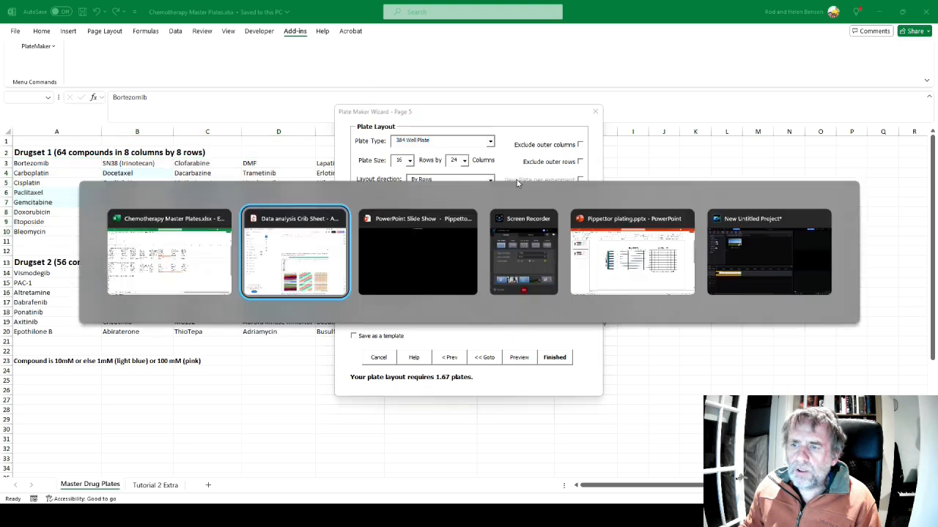
{"action": "scroll", "coordinate": [513, 183], "scroll_direction": "up", "scroll_amount": 3}
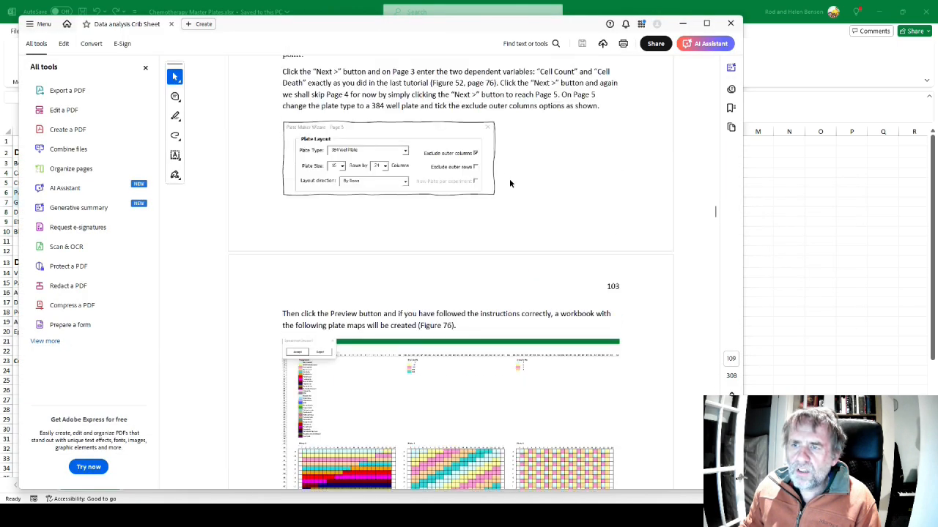
{"action": "key", "text": "alt+Tab"}
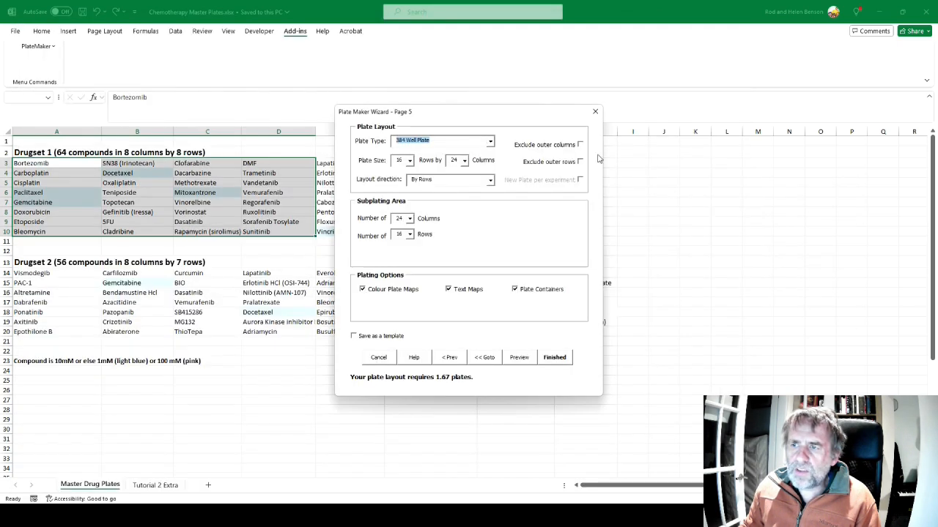
{"action": "left_click", "coordinate": [580, 145]}
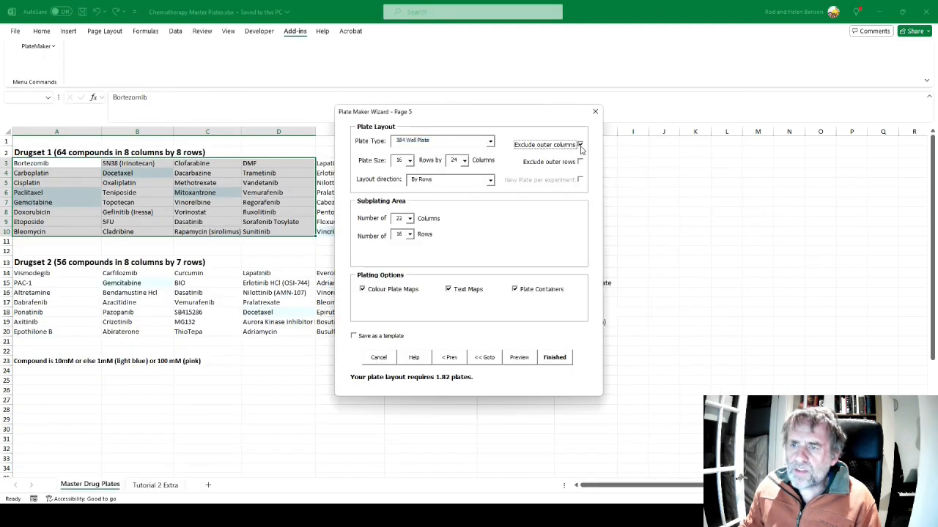
Preview the 384 well workbook and compare its colour plate maps with Figure 76 of the manual in Acrobat
{"action": "left_click", "coordinate": [518, 357]}
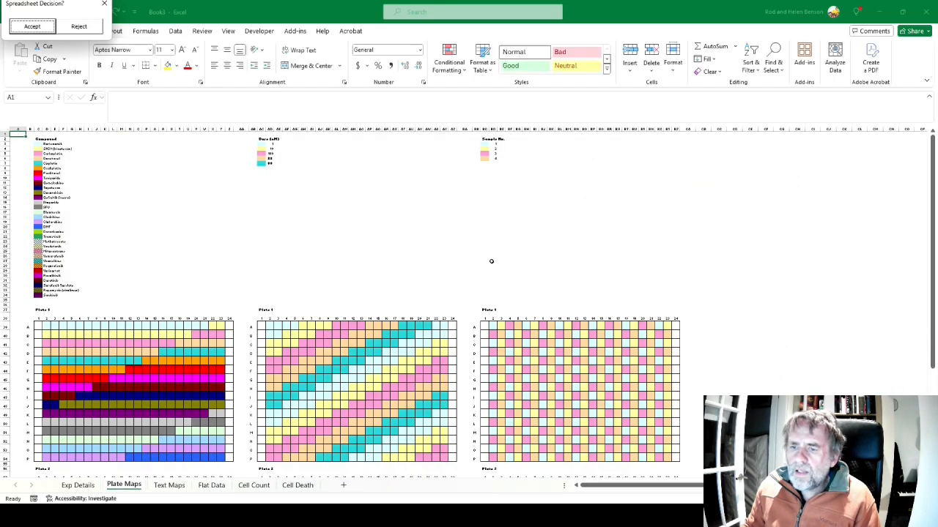
{"action": "scroll", "coordinate": [493, 257], "scroll_direction": "down", "scroll_amount": 5}
{"action": "scroll", "coordinate": [493, 257], "scroll_direction": "down", "scroll_amount": 3}
{"action": "key", "text": "alt+Tab"}
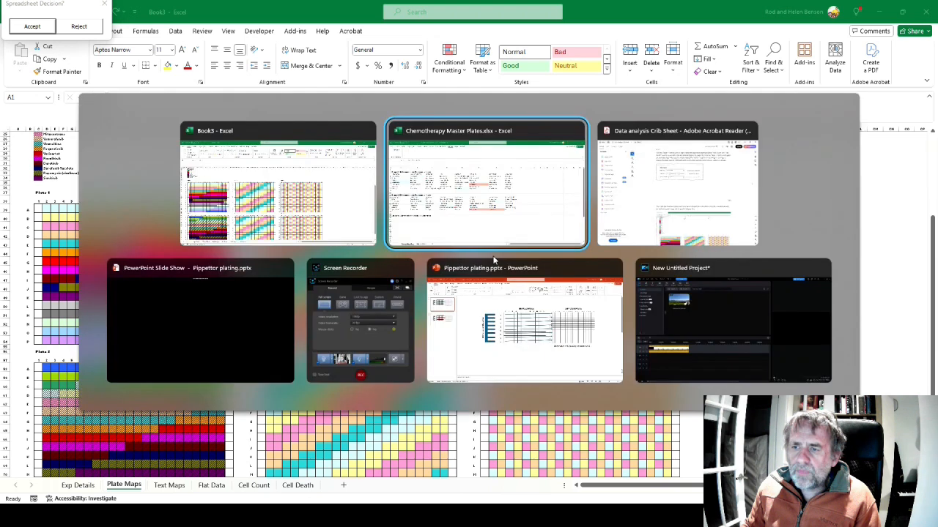
{"action": "key", "text": "alt+Tab"}
{"action": "scroll", "coordinate": [493, 258], "scroll_direction": "down", "scroll_amount": 5}
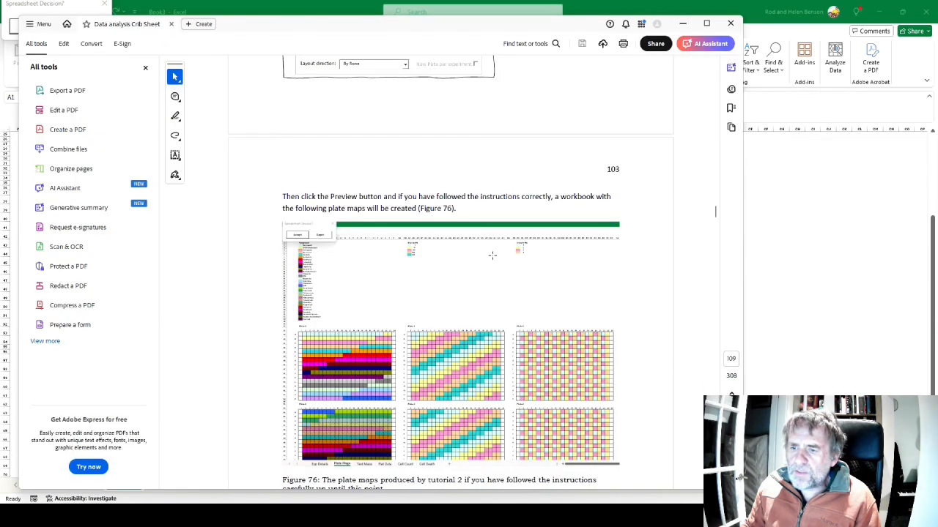
{"action": "key", "text": "alt+Tab"}
{"action": "scroll", "coordinate": [493, 257], "scroll_direction": "down", "scroll_amount": 2}
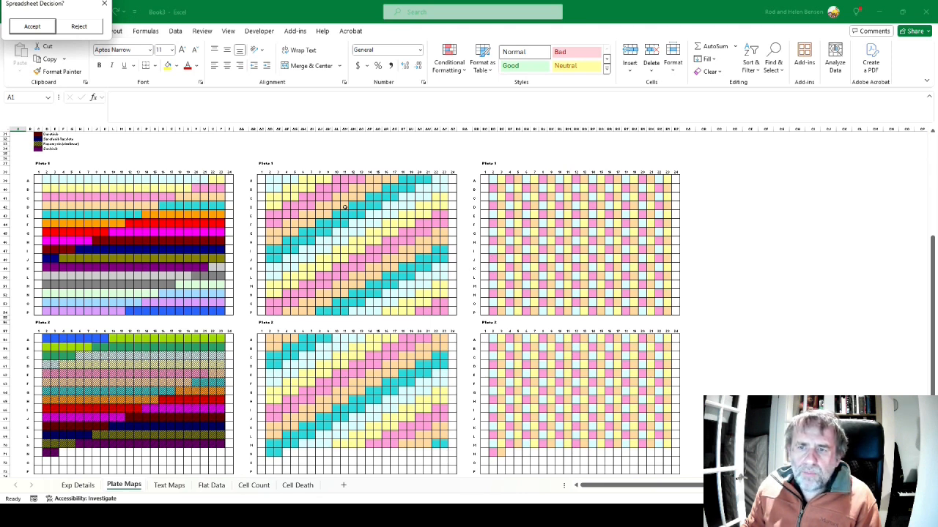
{"action": "scroll", "coordinate": [24, 184], "scroll_direction": "up", "scroll_amount": 10}
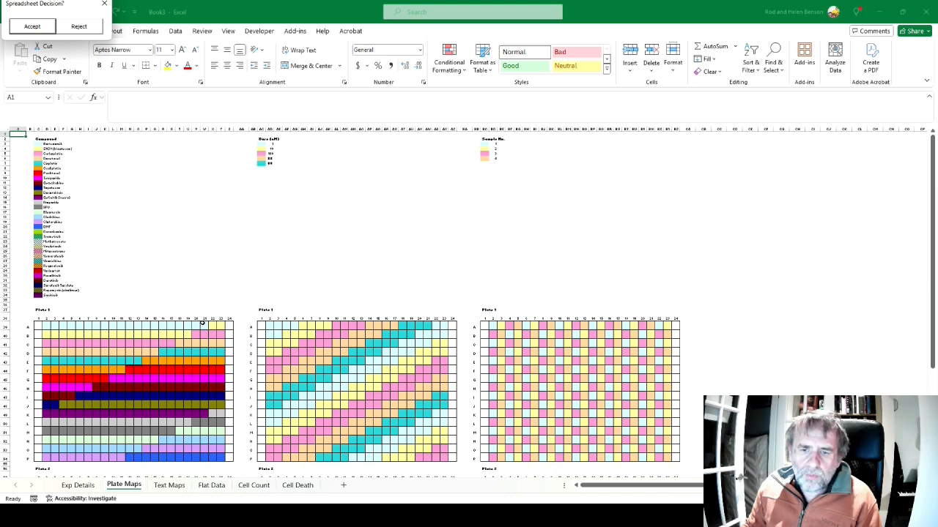
{"action": "scroll", "coordinate": [202, 323], "scroll_direction": "down", "scroll_amount": 5}
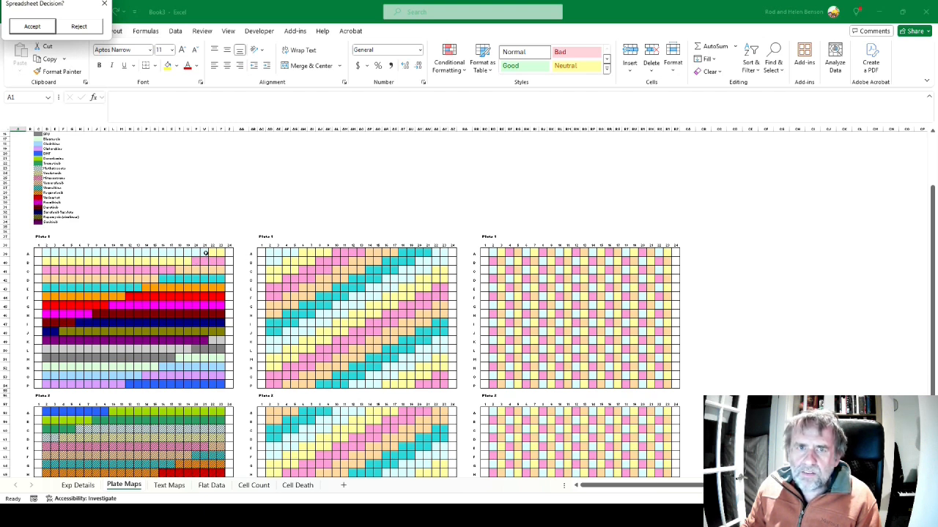
Reject the previewed workbook, then set the subplating area to 20 columns and turn off the use of leftover space
{"action": "left_click", "coordinate": [78, 26]}
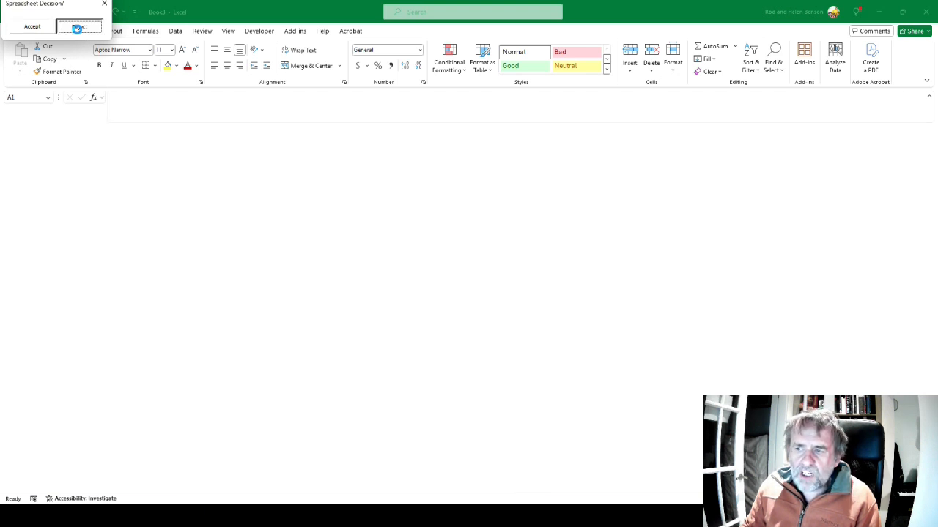
{"action": "scroll", "coordinate": [429, 174], "scroll_direction": "down", "scroll_amount": 3}
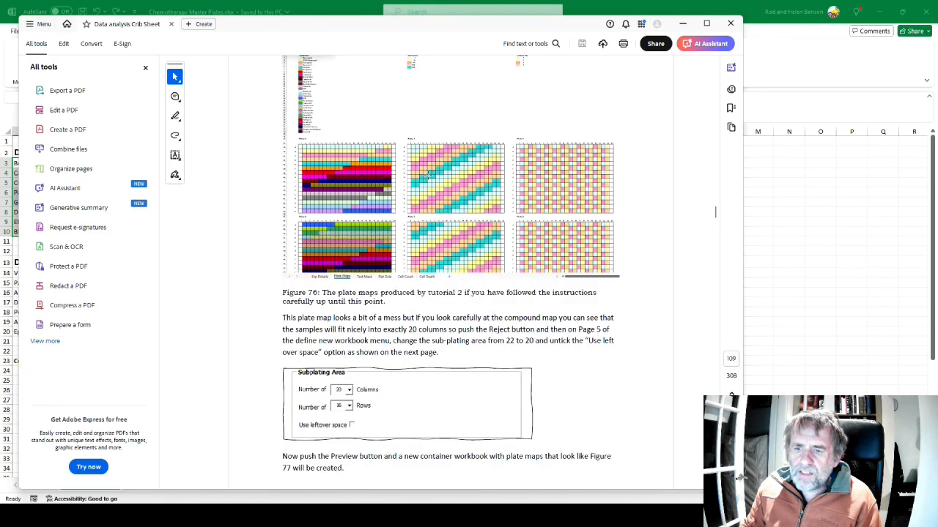
{"action": "key", "text": "alt+Tab"}
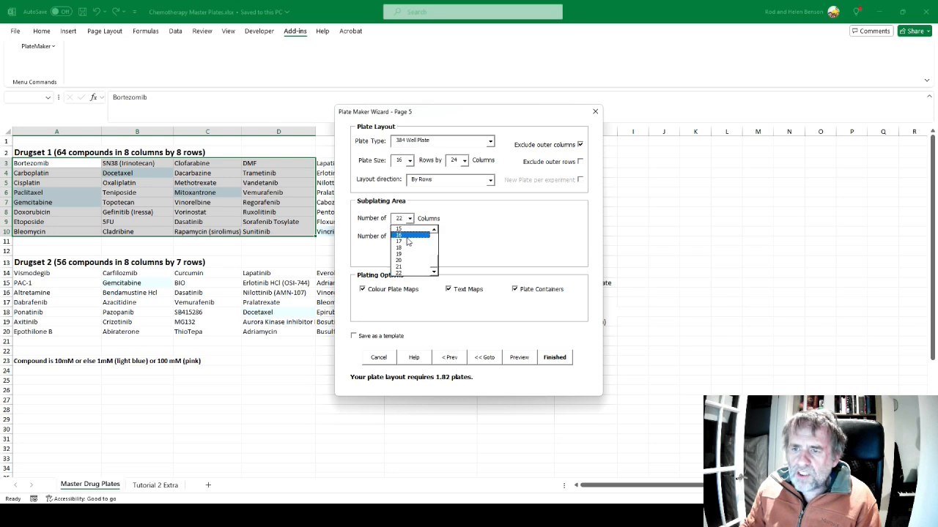
{"action": "left_click", "coordinate": [408, 260]}
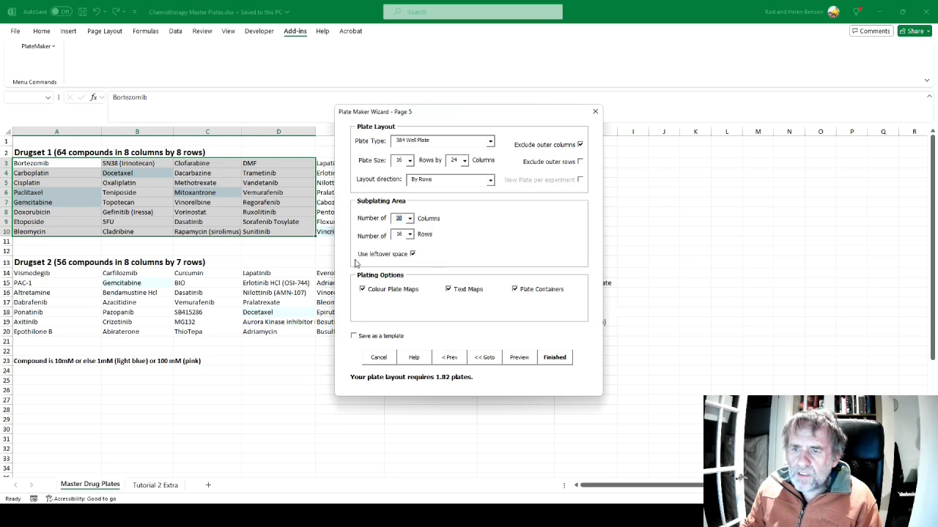
{"action": "left_click", "coordinate": [412, 254]}
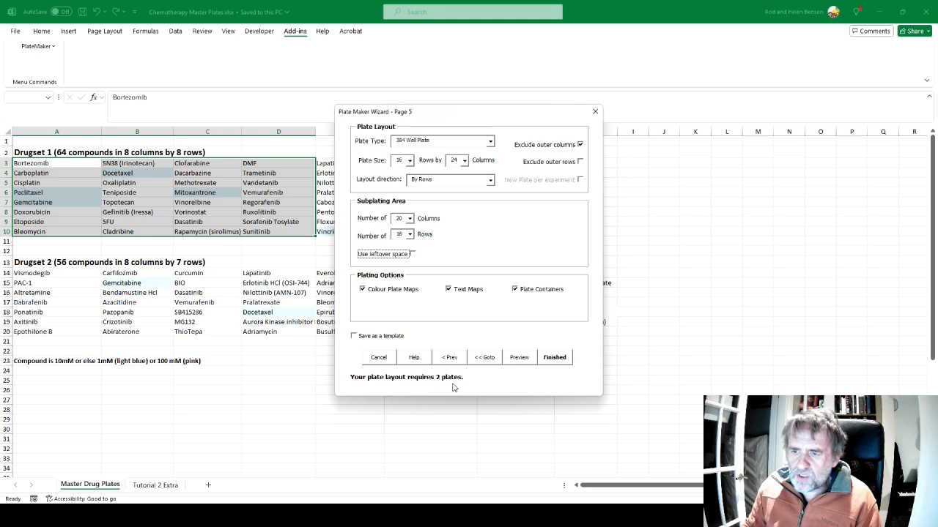
Preview the revised layout and compare the compound, dose and sample plate maps of both plates with Figure 77 in Acrobat
{"action": "left_click", "coordinate": [520, 358]}
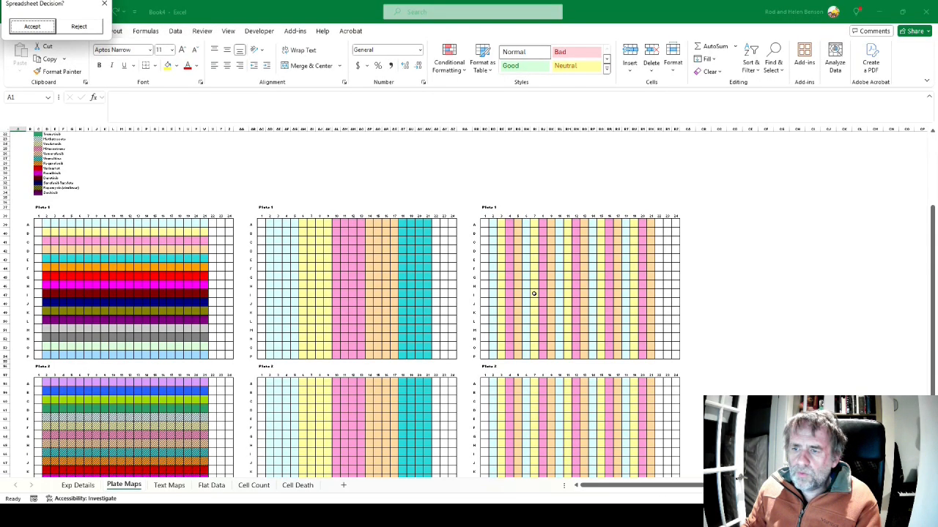
{"action": "key", "text": "alt+Tab"}
{"action": "key", "text": "alt+Tab"}
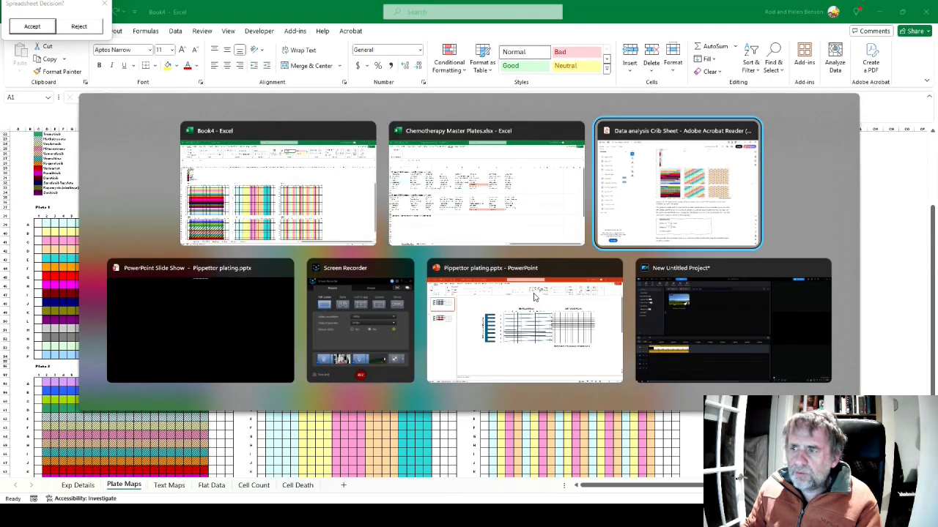
{"action": "scroll", "coordinate": [533, 296], "scroll_direction": "down", "scroll_amount": 10}
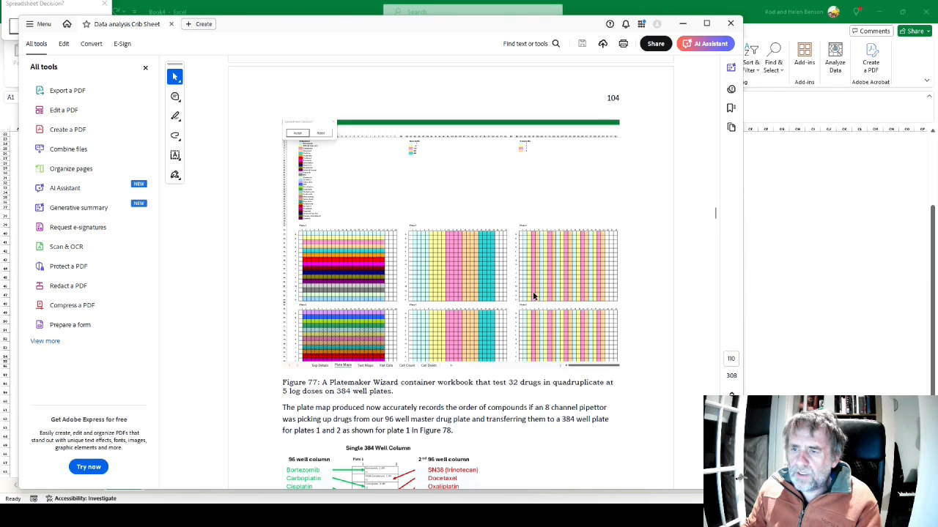
{"action": "key", "text": "alt+Tab"}
{"action": "scroll", "coordinate": [532, 294], "scroll_direction": "up", "scroll_amount": 5}
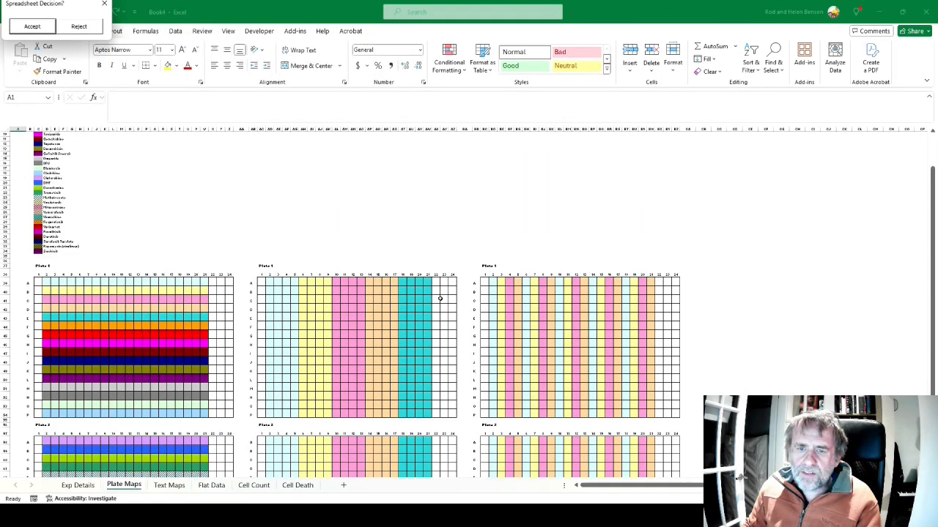
{"action": "scroll", "coordinate": [439, 298], "scroll_direction": "up", "scroll_amount": 3}
{"action": "scroll", "coordinate": [253, 280], "scroll_direction": "down", "scroll_amount": 5}
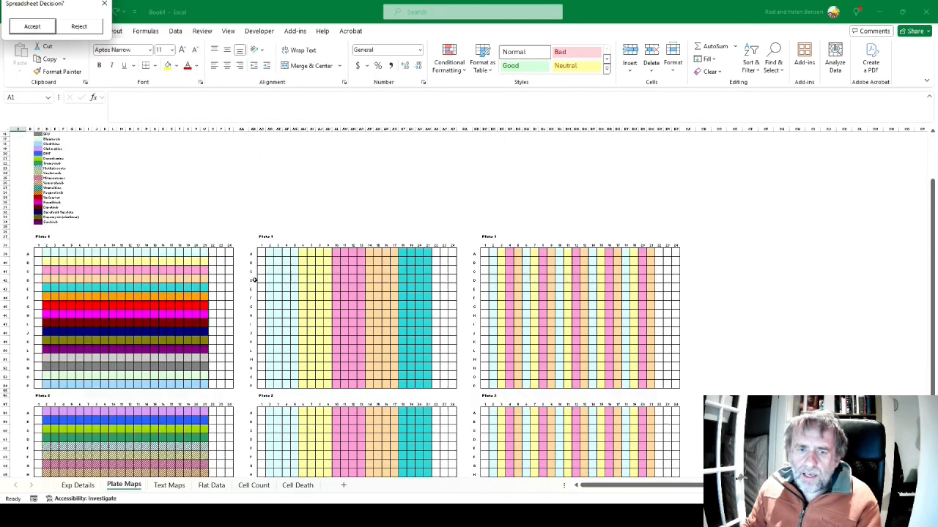
{"action": "scroll", "coordinate": [176, 293], "scroll_direction": "up", "scroll_amount": 4}
{"action": "scroll", "coordinate": [293, 278], "scroll_direction": "up", "scroll_amount": 1}
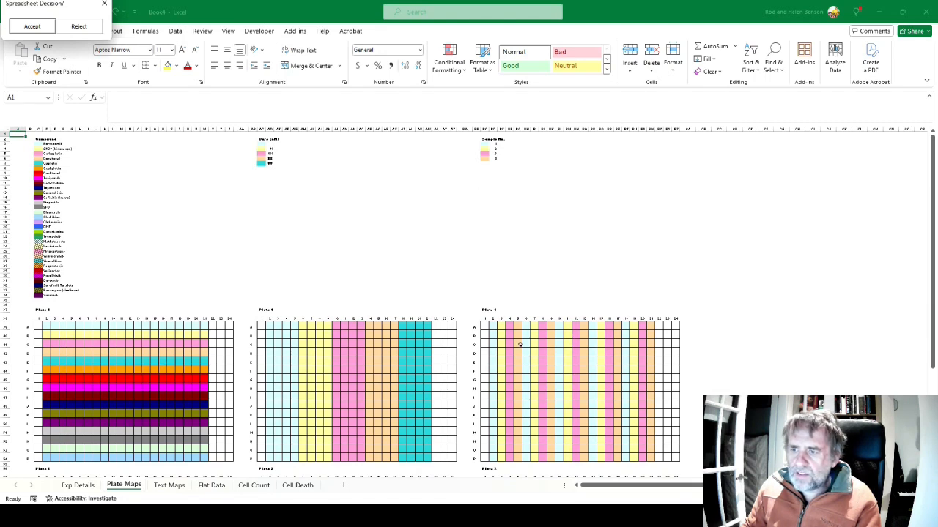
{"action": "scroll", "coordinate": [620, 338], "scroll_direction": "down", "scroll_amount": 5}
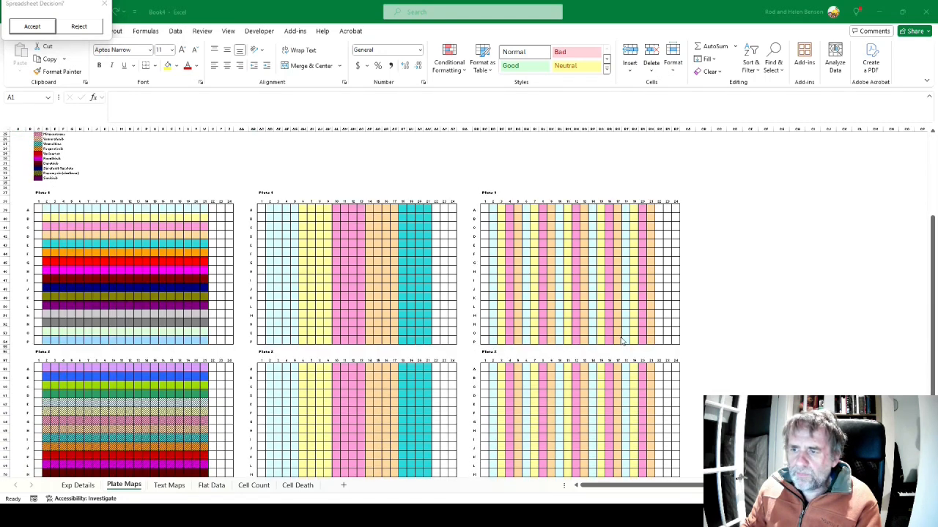
Compare the Text Maps sheet with the drug order in Figure 78 in Acrobat, and read section 4.4.4 on changing the sample number
{"action": "key", "text": "alt+Tab"}
{"action": "scroll", "coordinate": [618, 335], "scroll_direction": "down", "scroll_amount": 5}
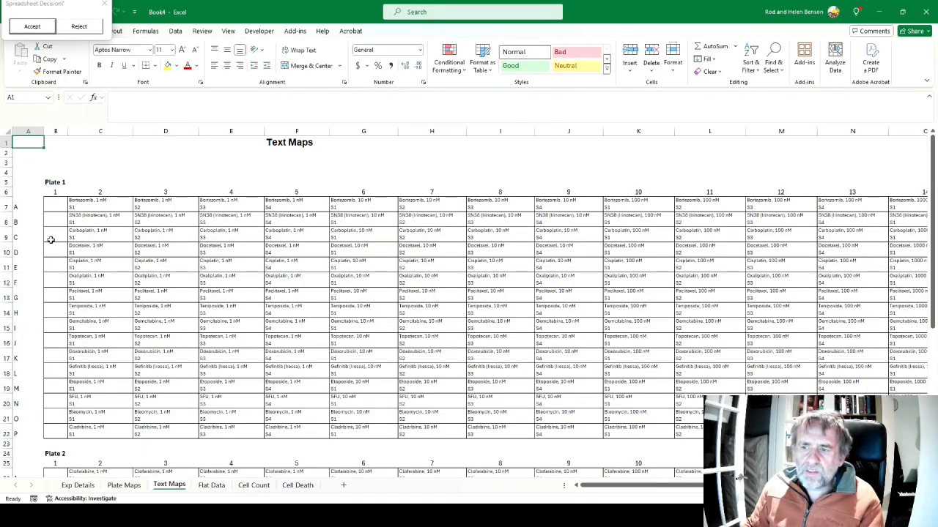
{"action": "key", "text": "alt+Tab"}
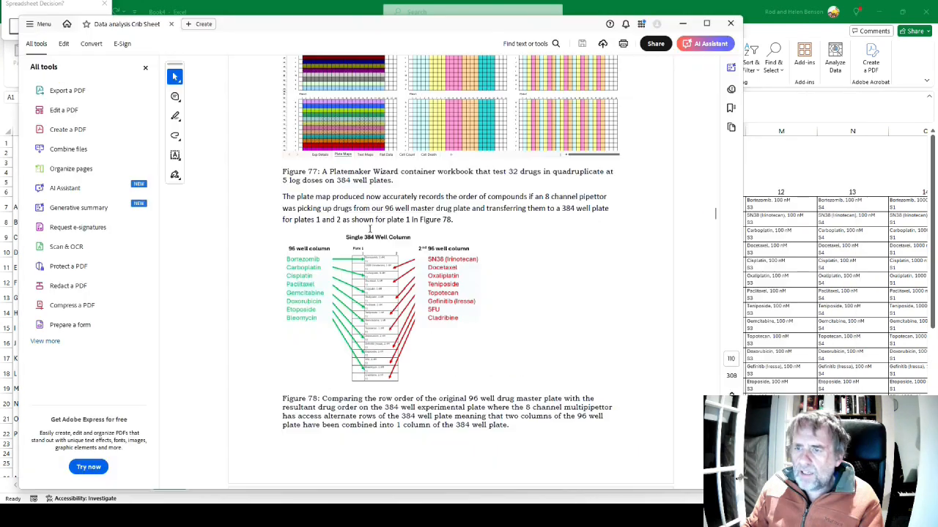
{"action": "scroll", "coordinate": [260, 356], "scroll_direction": "down", "scroll_amount": 2}
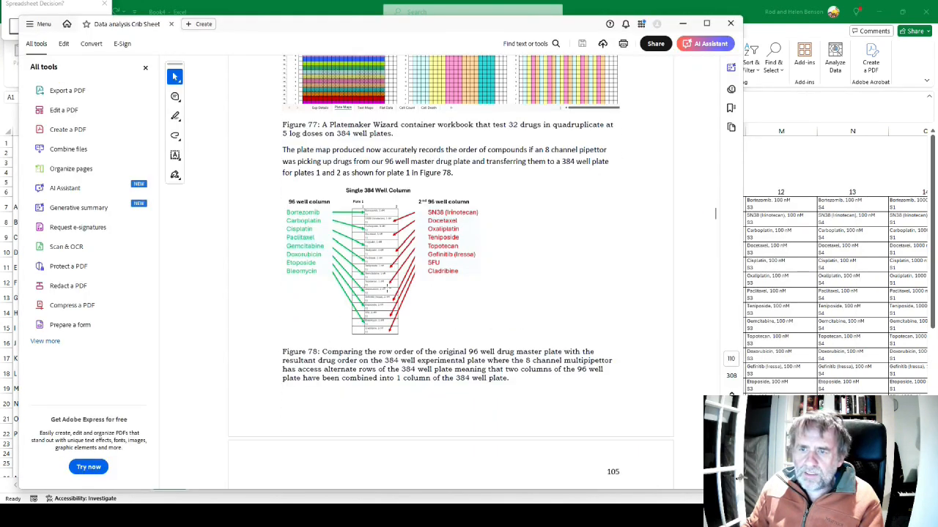
{"action": "scroll", "coordinate": [396, 286], "scroll_direction": "down", "scroll_amount": 14}
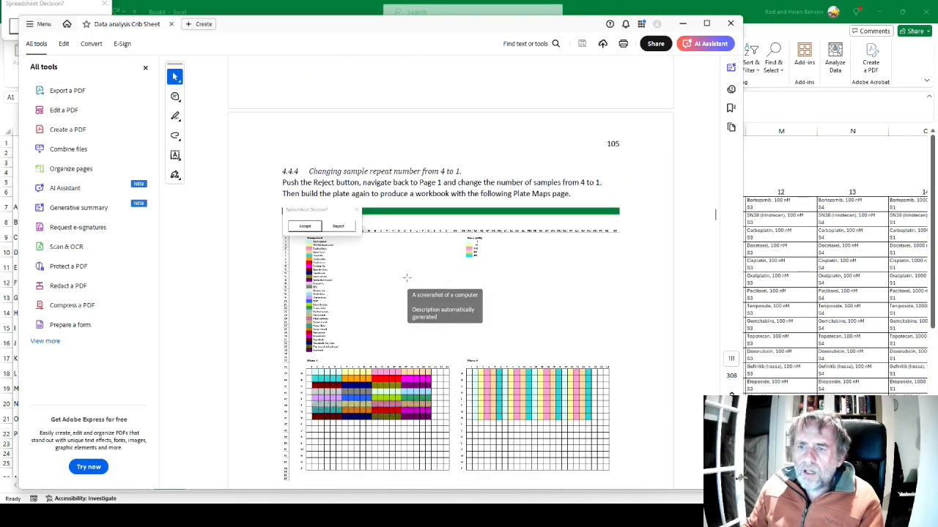
{"action": "key", "text": "alt+Tab"}
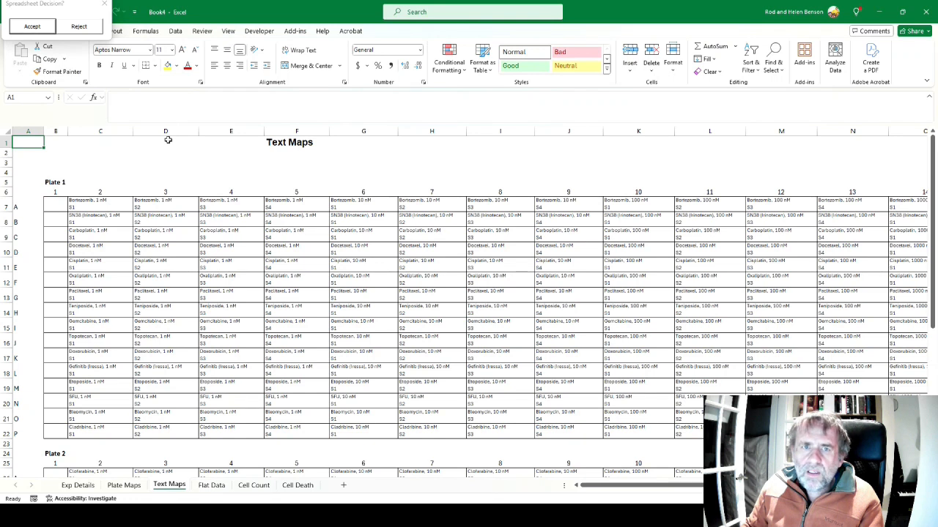
Reject the previewed workbook, set the number of samples to 1 on Page 1 of the wizard, and return to Page 5
{"action": "left_click", "coordinate": [80, 26]}
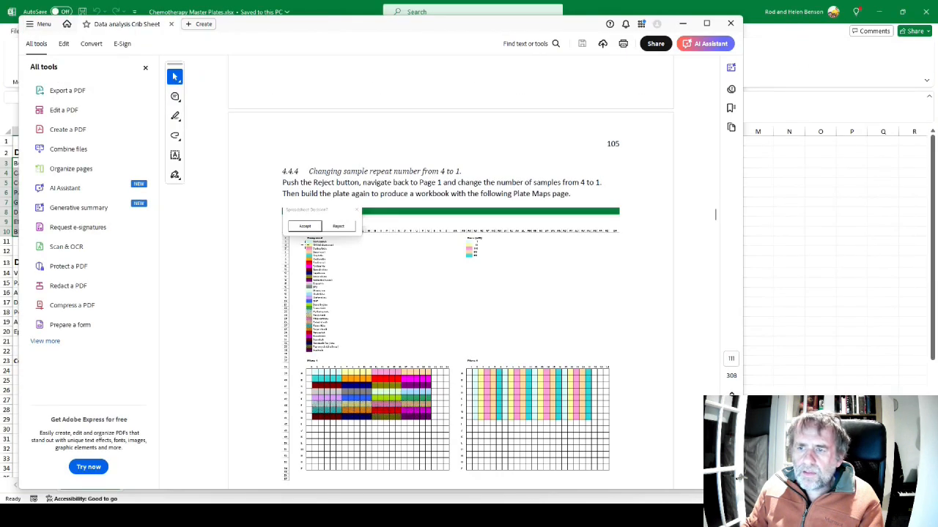
{"action": "key", "text": "alt+Tab"}
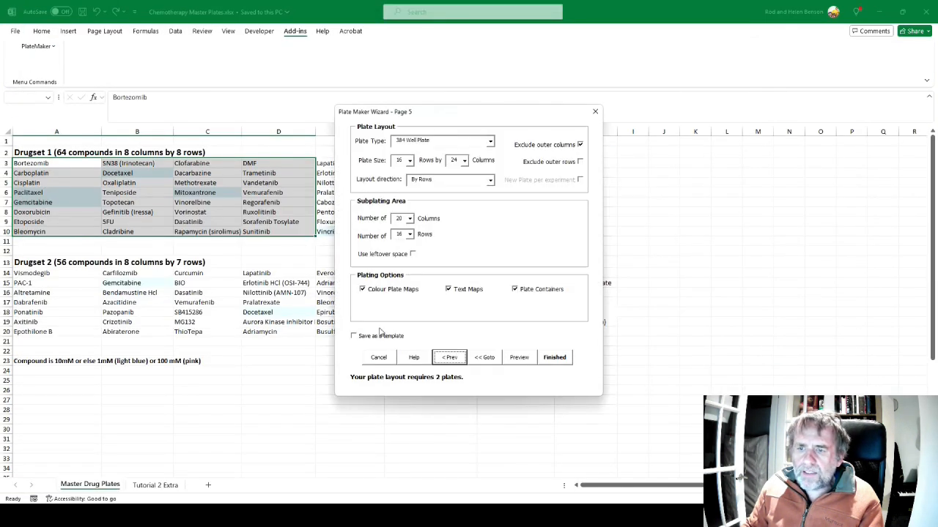
{"action": "left_click", "coordinate": [481, 356]}
{"action": "left_click", "coordinate": [434, 232]}
{"action": "left_click", "coordinate": [488, 280]}
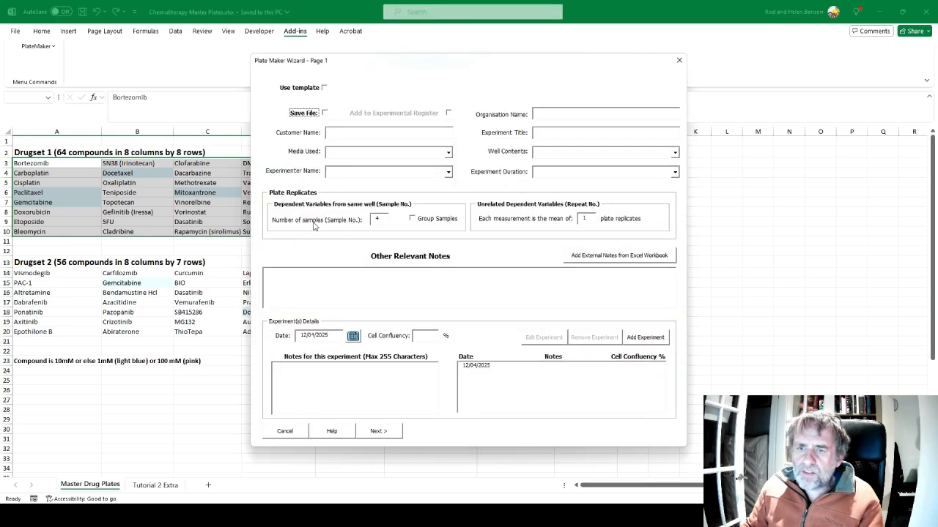
{"action": "left_click_drag", "start_coordinate": [380, 218], "coordinate": [372, 220]}
{"action": "type", "text": "1"}
{"action": "left_click", "coordinate": [378, 430]}
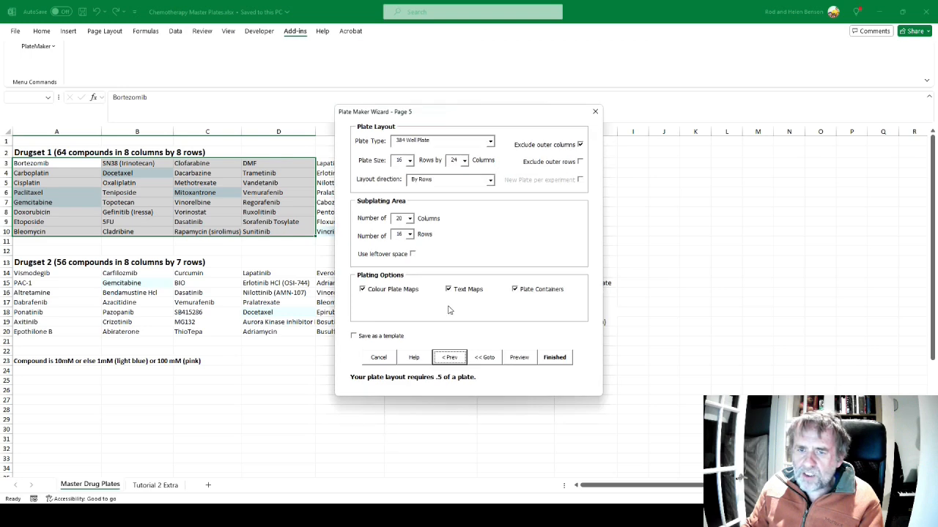
Check Figure 79 in the Acrobat manual and build a preview workbook from the single-sample layout
{"action": "key", "text": "alt+Tab"}
{"action": "scroll", "coordinate": [448, 309], "scroll_direction": "down", "scroll_amount": 3}
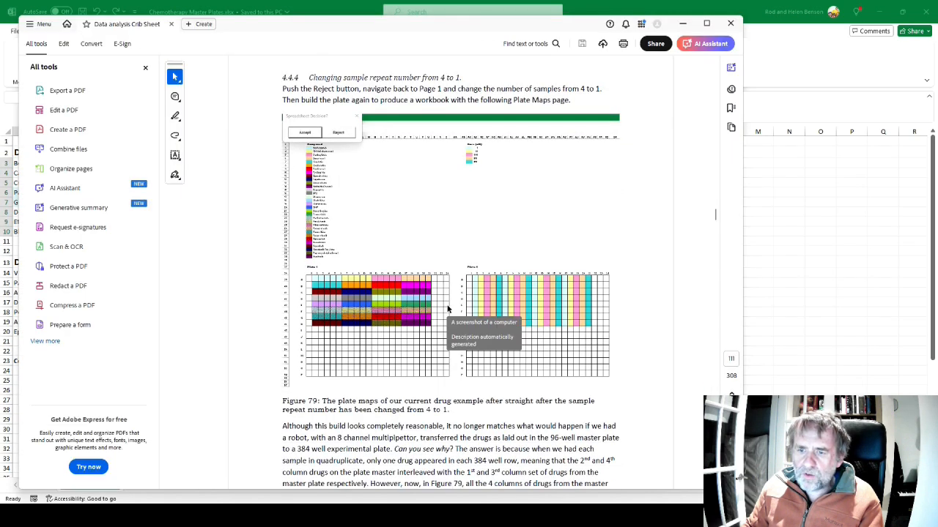
{"action": "key", "text": "alt+Tab"}
{"action": "left_click", "coordinate": [524, 357]}
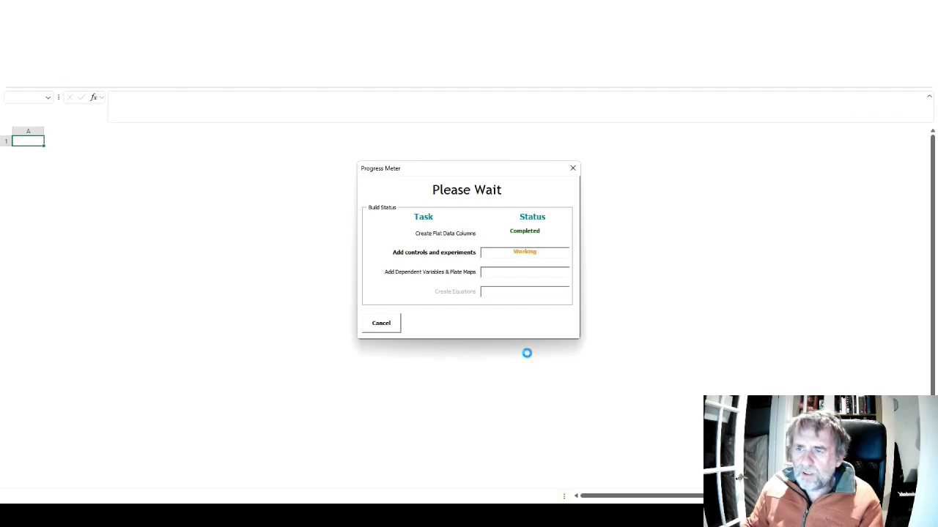
Read the explanation and fix instructions below Figure 79 in Acrobat, and examine the single-sample plate maps against them
{"action": "key", "text": "alt+Tab"}
{"action": "key", "text": "alt+Tab"}
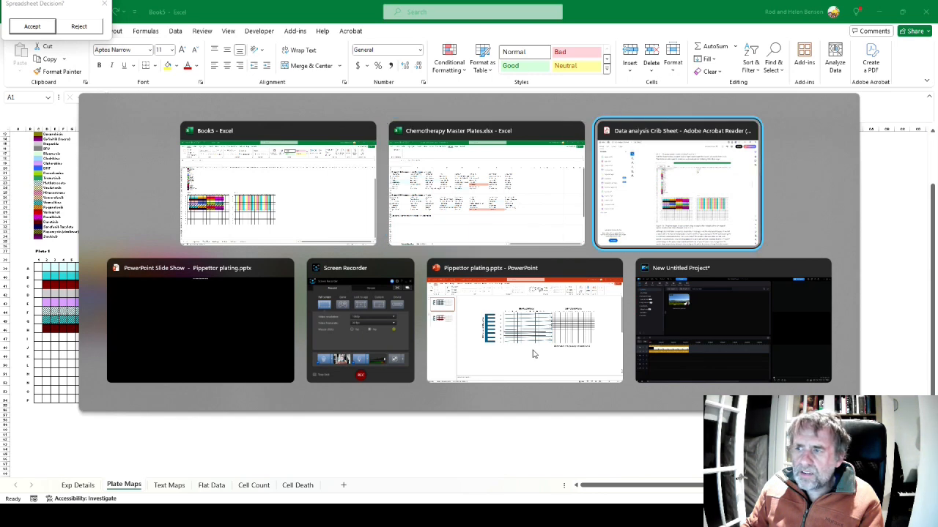
{"action": "scroll", "coordinate": [454, 270], "scroll_direction": "down", "scroll_amount": 3}
{"action": "key", "text": "alt+Tab"}
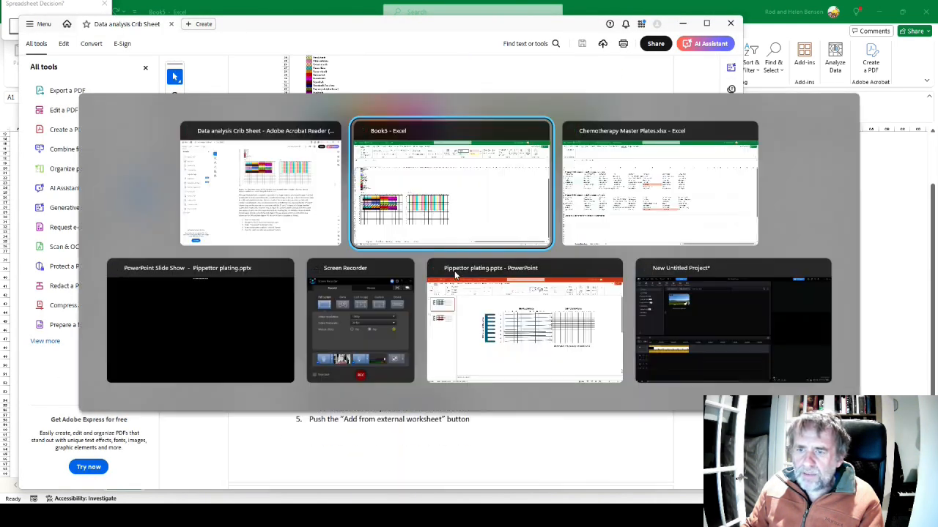
{"action": "key", "text": "alt+Tab"}
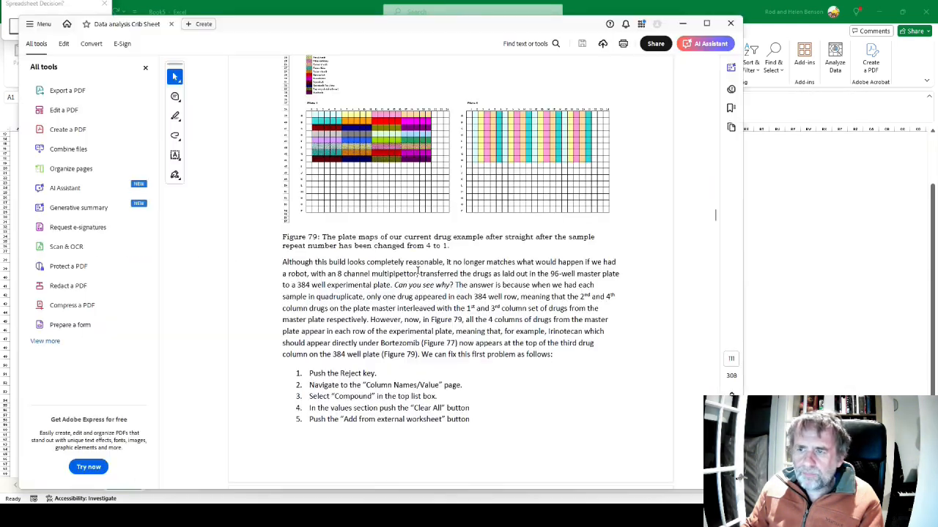
{"action": "scroll", "coordinate": [413, 270], "scroll_direction": "down", "scroll_amount": 1}
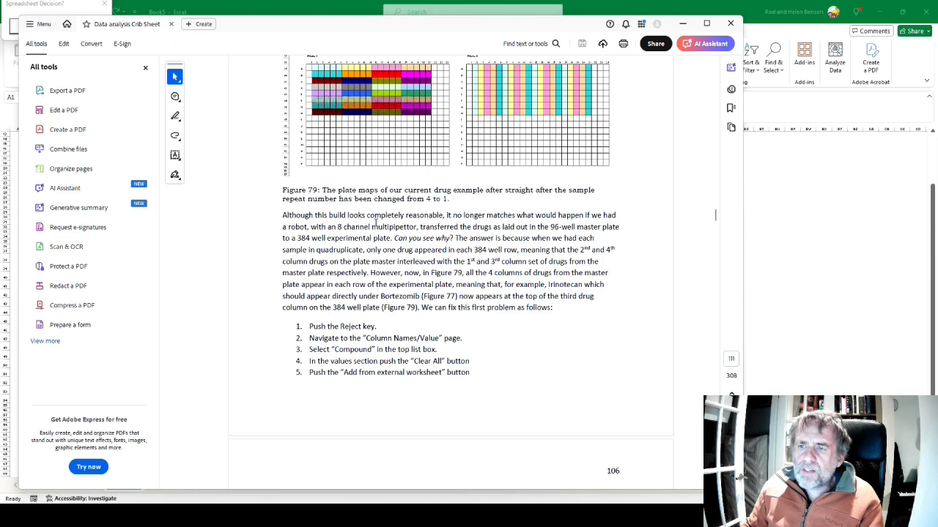
{"action": "key", "text": "alt+Tab"}
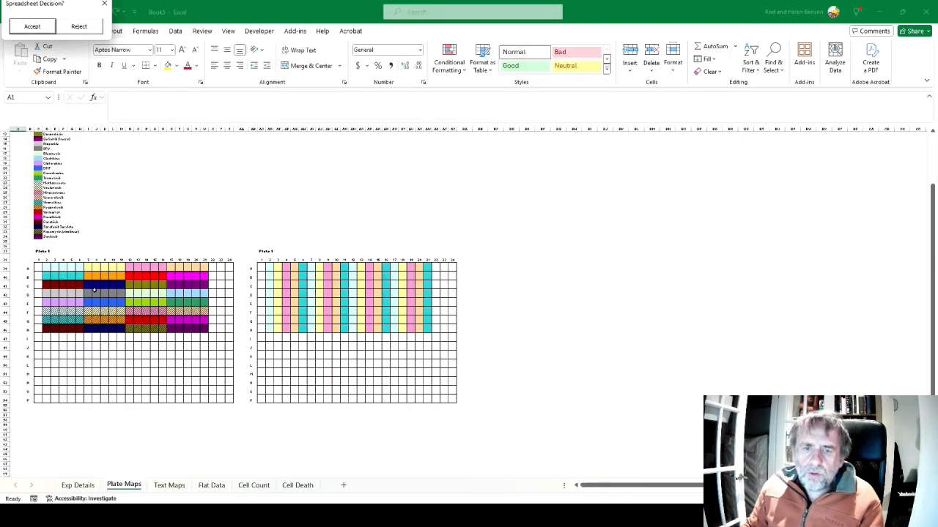
{"action": "scroll", "coordinate": [197, 300], "scroll_direction": "down", "scroll_amount": 1}
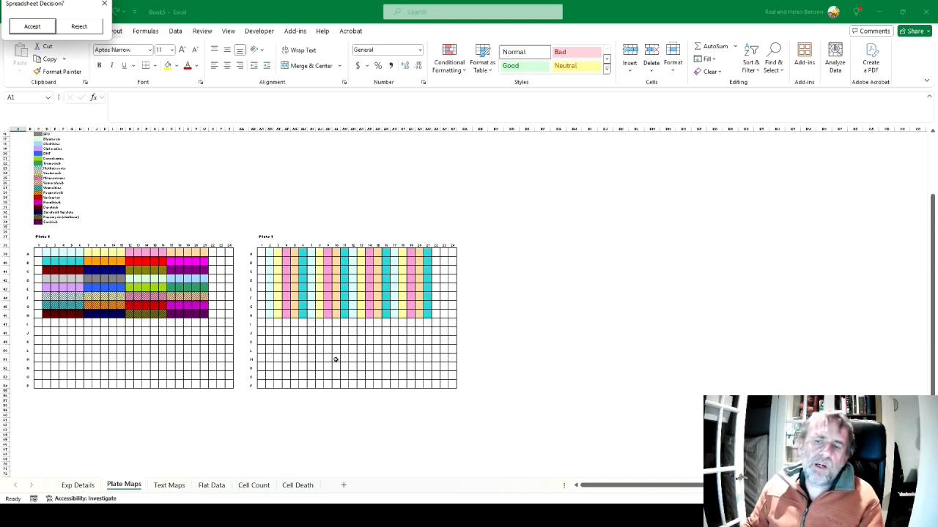
Read the fix instructions below Figure 79 in the Acrobat manual, up to the Range Selector step, and compare them with the plate maps
{"action": "key", "text": "alt+Tab"}
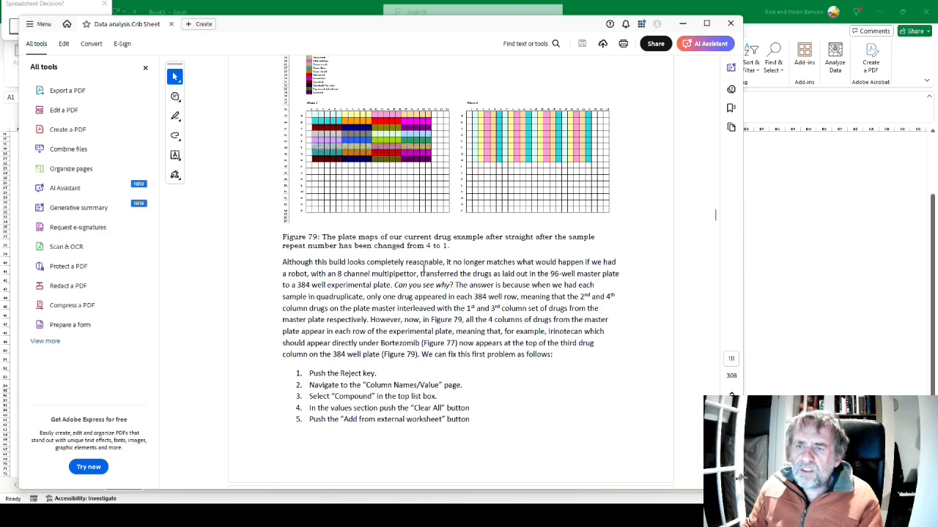
{"action": "scroll", "coordinate": [527, 297], "scroll_direction": "down", "scroll_amount": 1}
{"action": "key", "text": "alt+Tab"}
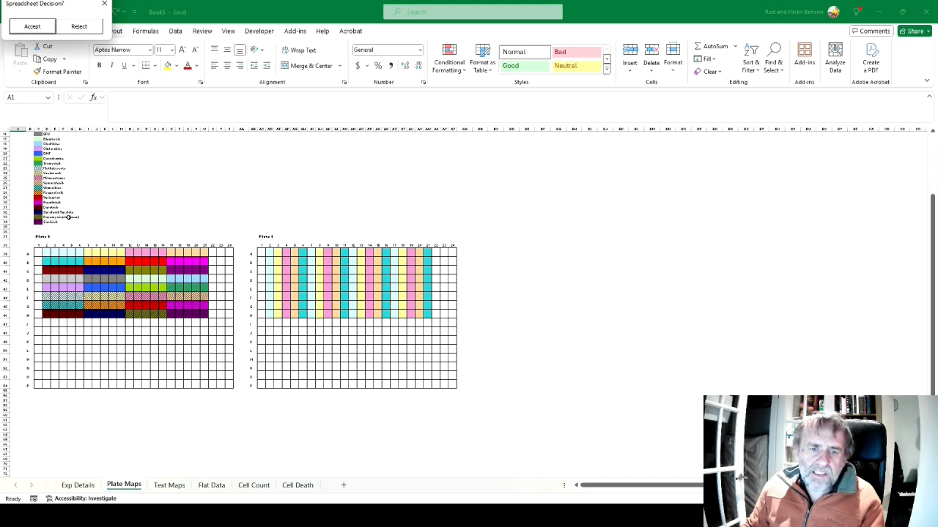
{"action": "key", "text": "alt+Tab"}
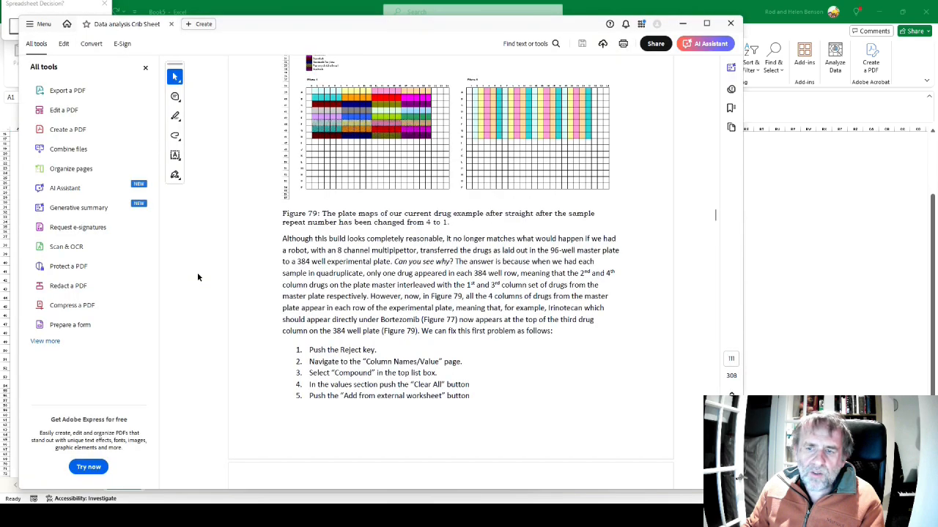
{"action": "scroll", "coordinate": [481, 284], "scroll_direction": "down", "scroll_amount": 4}
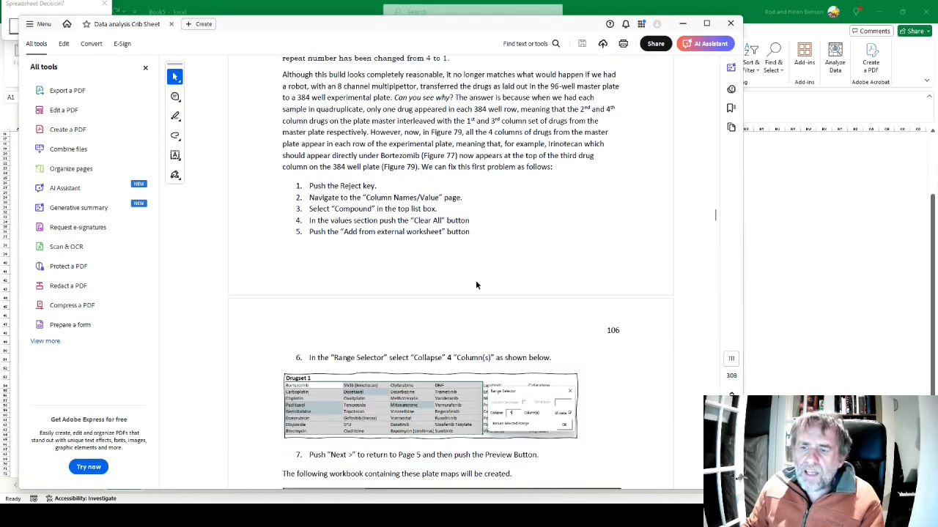
{"action": "scroll", "coordinate": [447, 285], "scroll_direction": "up", "scroll_amount": 2}
{"action": "scroll", "coordinate": [445, 272], "scroll_direction": "down", "scroll_amount": 2}
{"action": "key", "text": "alt+Tab"}
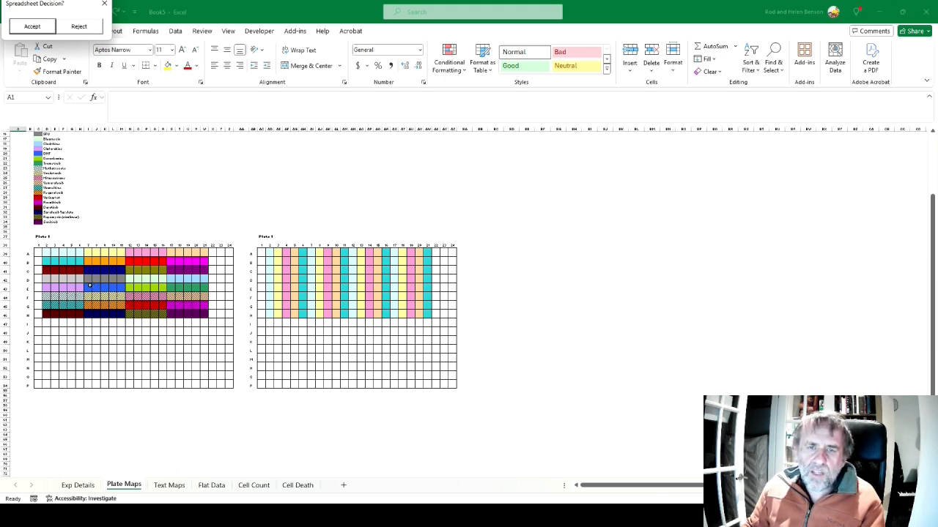
Reject the previewed workbook, go back to the Column Names/Values page, and clear all values of the Compound column
{"action": "left_click", "coordinate": [79, 27]}
{"action": "key", "text": "alt+Tab"}
{"action": "key", "text": "alt+Tab"}
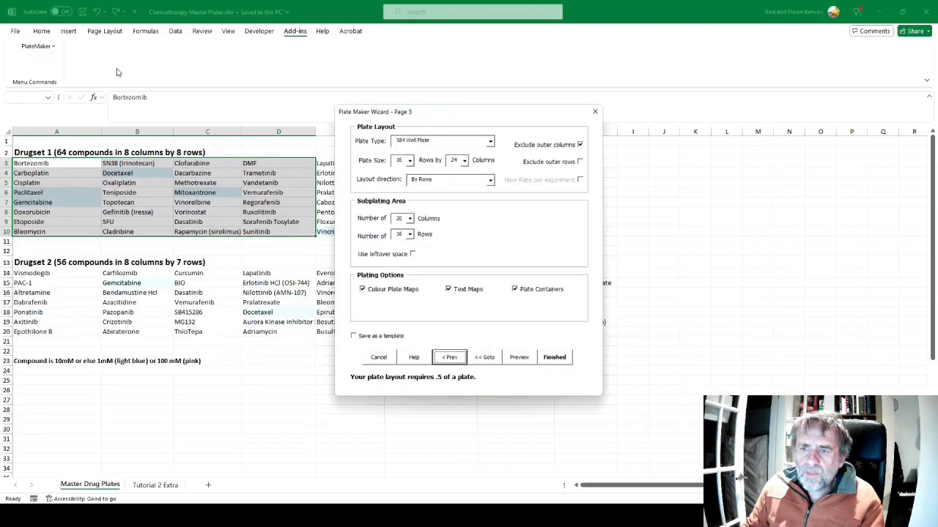
{"action": "left_click", "coordinate": [484, 357]}
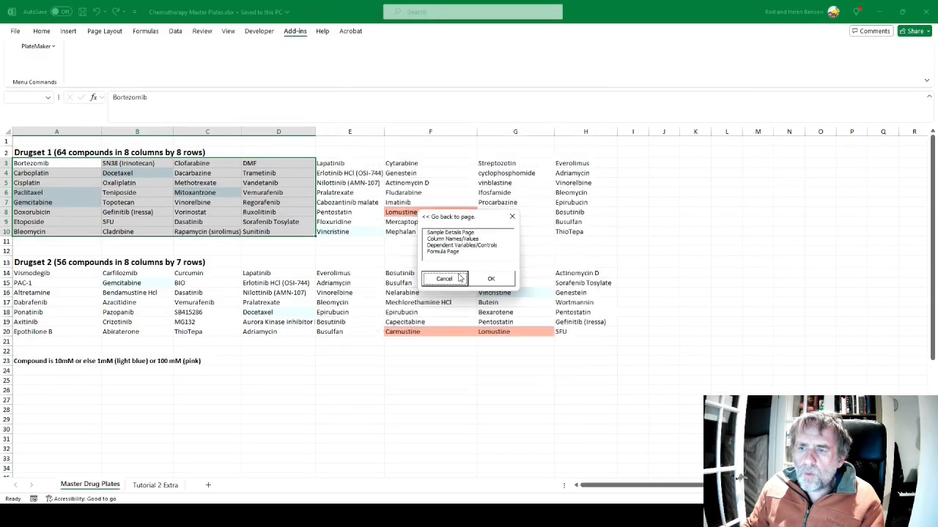
{"action": "left_click", "coordinate": [438, 240]}
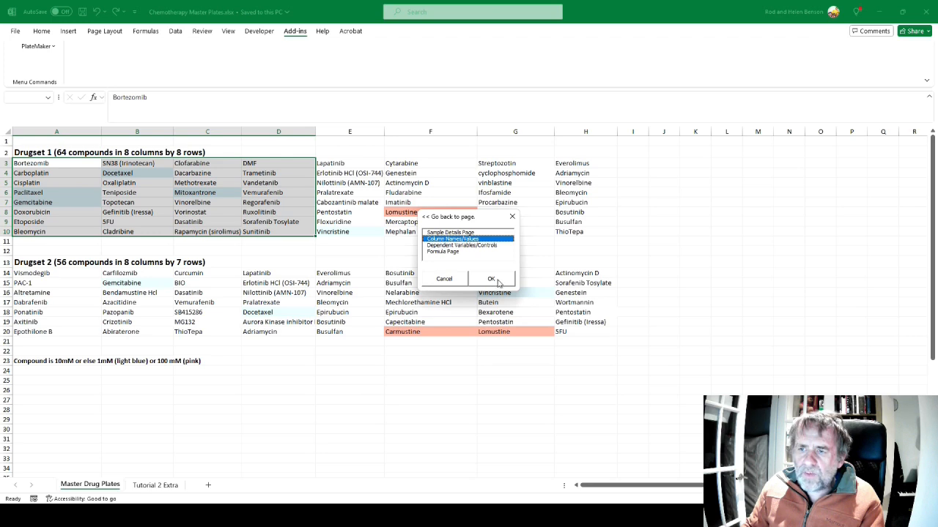
{"action": "left_click", "coordinate": [491, 279]}
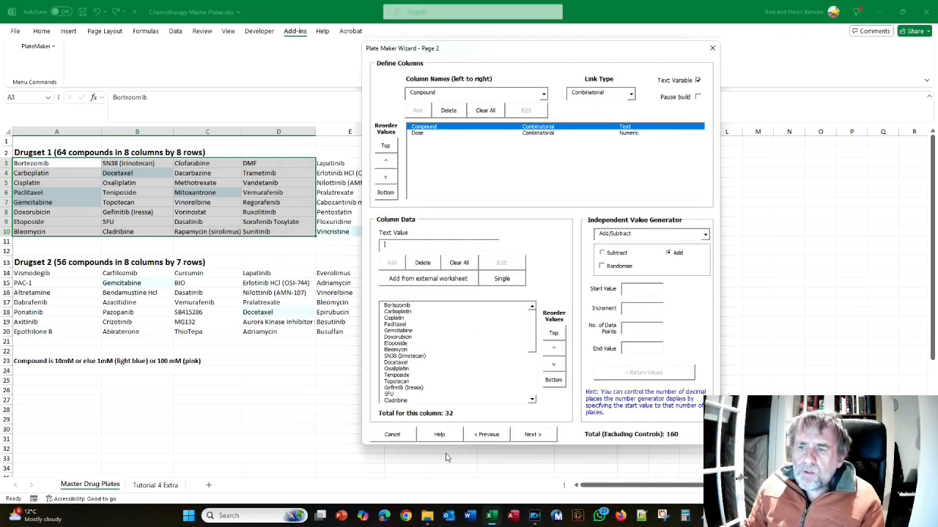
{"action": "left_click", "coordinate": [456, 263]}
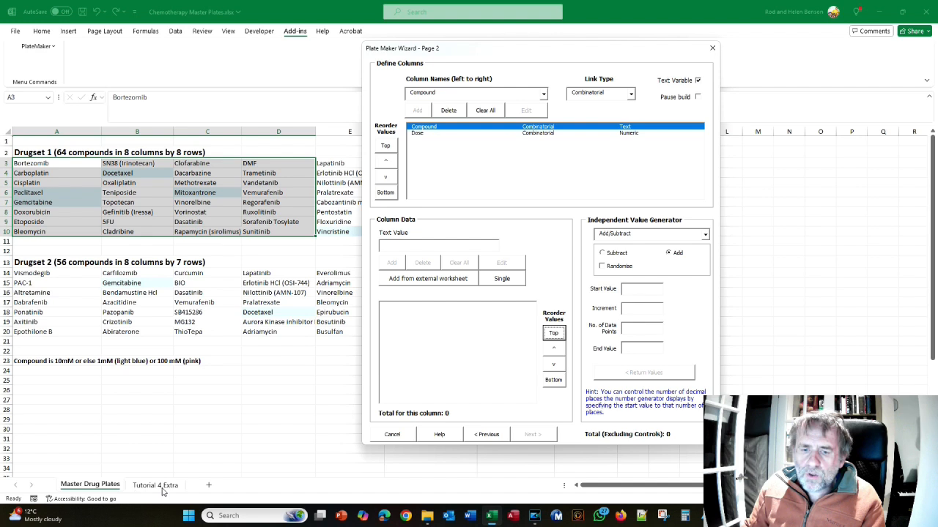
Import the spaced drug list A2:D16 from the Tutorial 4 Extra sheet into the Compound column, collapsing 4 columns
{"action": "left_click", "coordinate": [438, 279]}
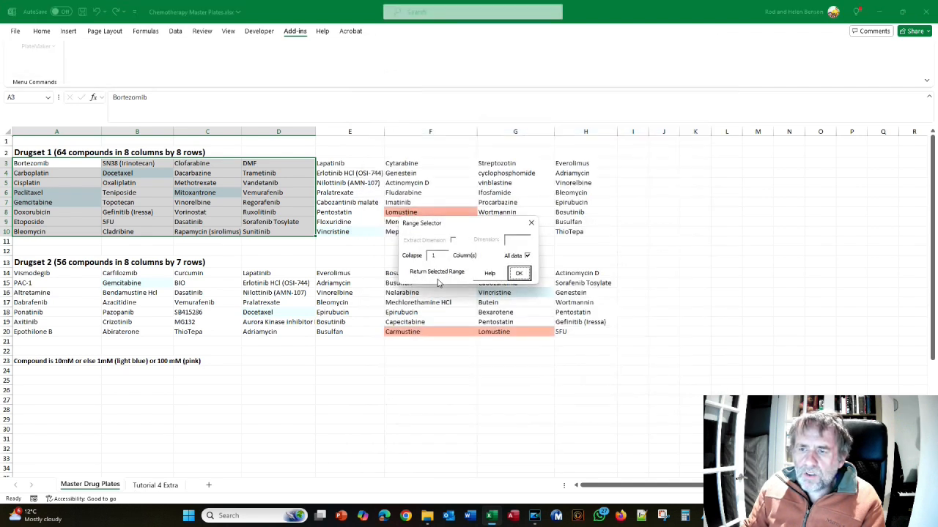
{"action": "left_click", "coordinate": [158, 485]}
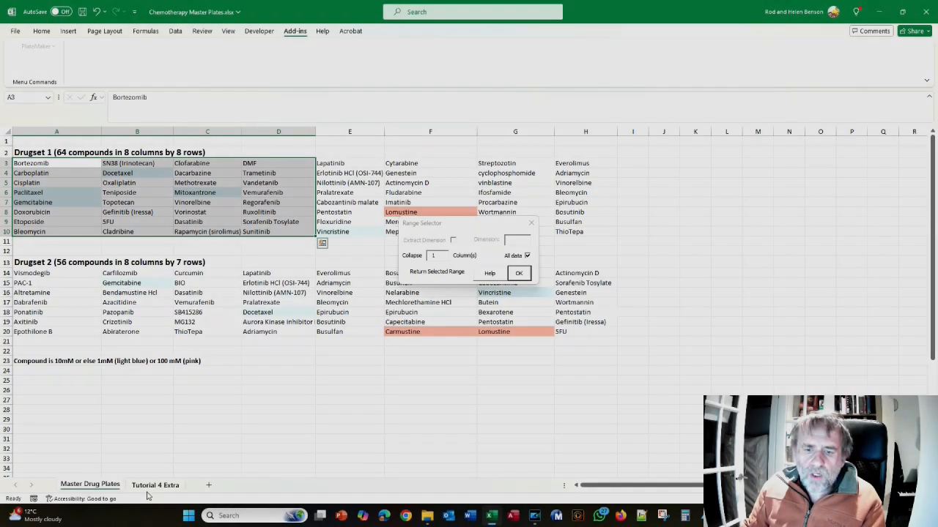
{"action": "left_click", "coordinate": [150, 487]}
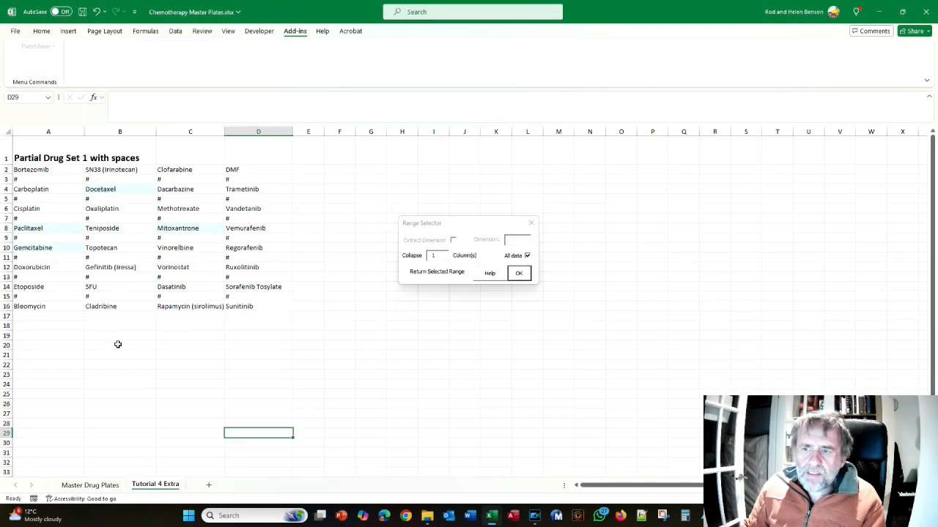
{"action": "left_click_drag", "start_coordinate": [33, 169], "coordinate": [254, 306]}
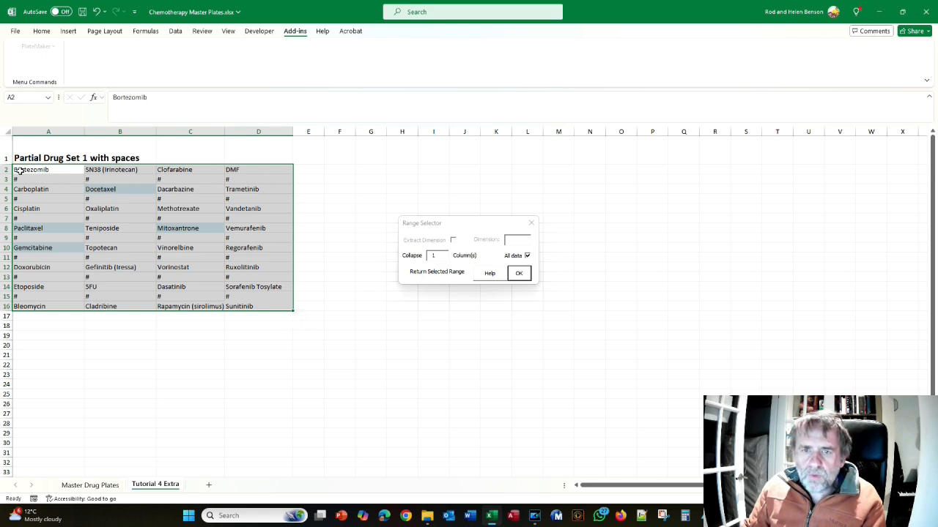
{"action": "left_click", "coordinate": [434, 256]}
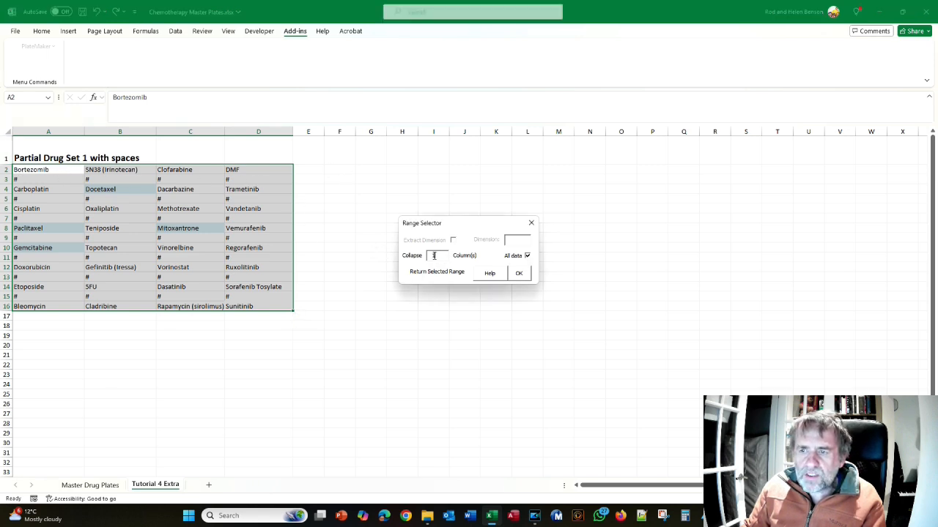
{"action": "type", "text": "4"}
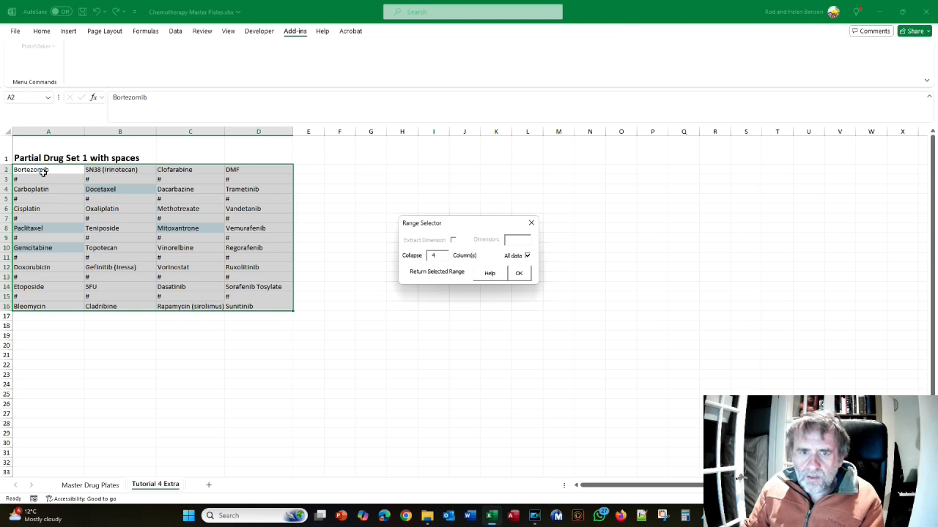
{"action": "left_click", "coordinate": [519, 273]}
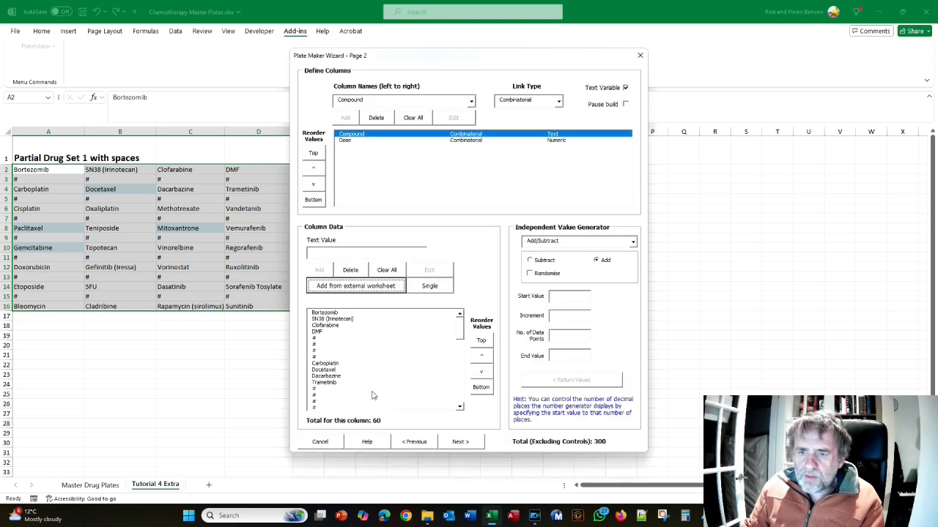
Review the imported compound list, return to Page 5 of the wizard, and build a preview workbook
{"action": "left_click_drag", "start_coordinate": [460, 336], "coordinate": [350, 147]}
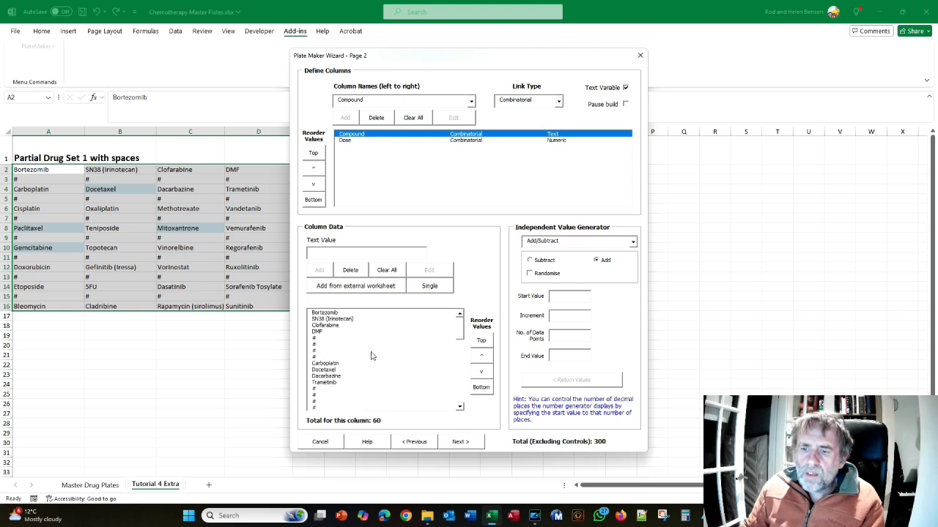
{"action": "left_click", "coordinate": [458, 442]}
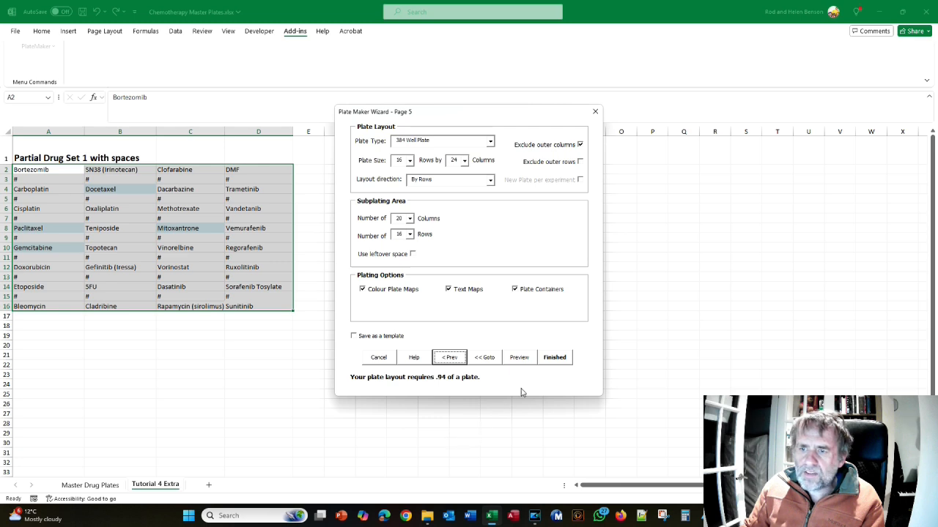
{"action": "left_click", "coordinate": [521, 360]}
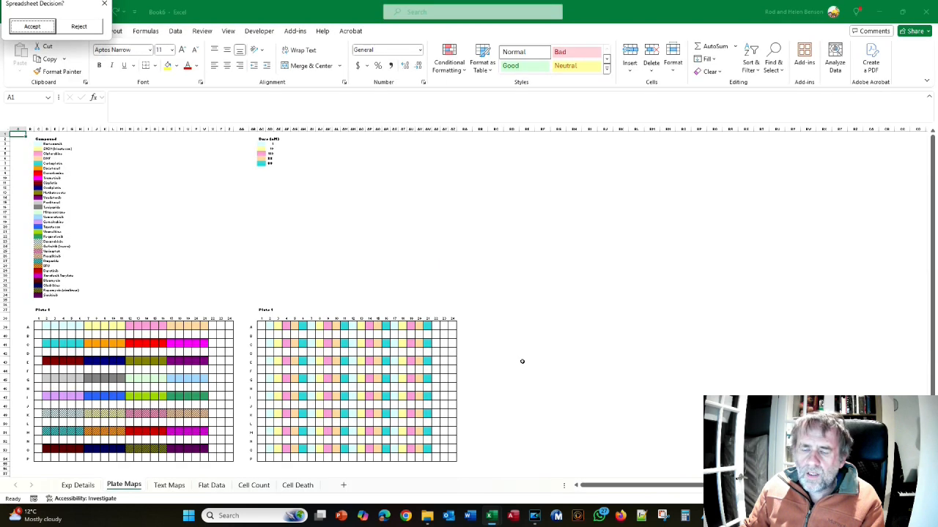
Compare the previewed plate maps with Figure 80 in Acrobat and read the instructions for importing Drug Set 2
{"action": "key", "text": "alt+Tab"}
{"action": "key", "text": "alt+Tab"}
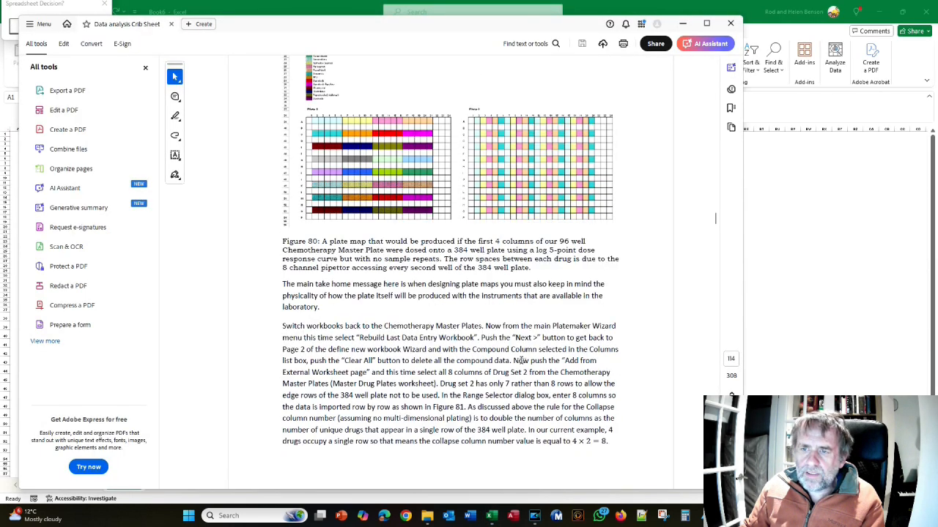
{"action": "key", "text": "alt+Tab"}
{"action": "scroll", "coordinate": [345, 329], "scroll_direction": "down", "scroll_amount": 4}
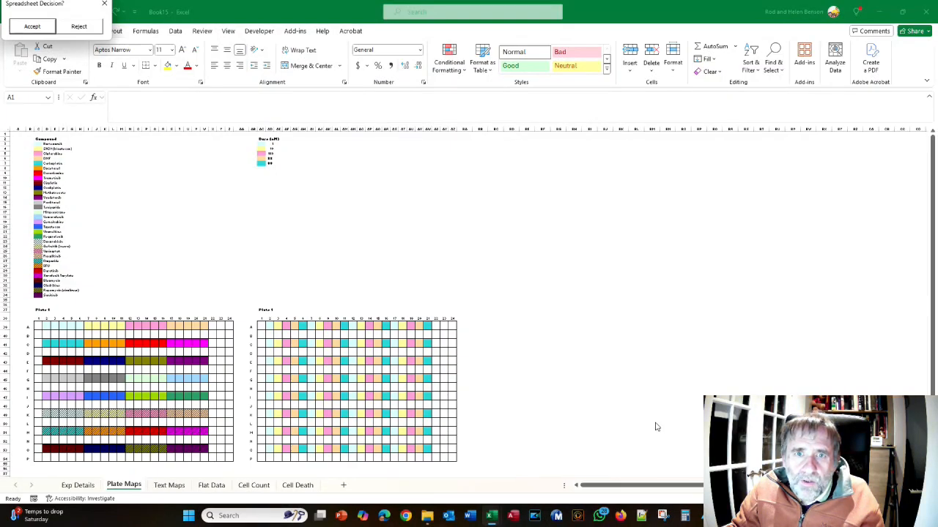
Reject the spaced-drug preview, reopen the Column Names/Values page, and empty the Compound column's value list
{"action": "left_click", "coordinate": [77, 27]}
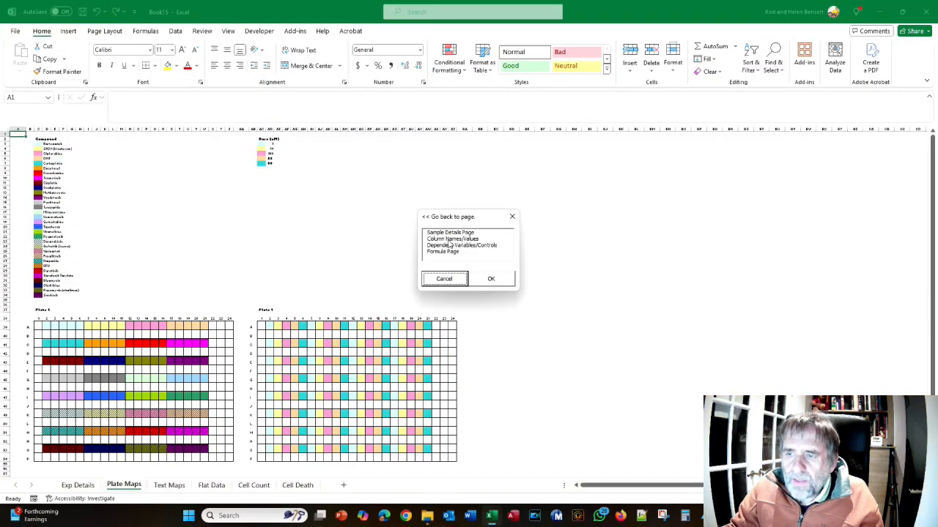
{"action": "left_click", "coordinate": [442, 241]}
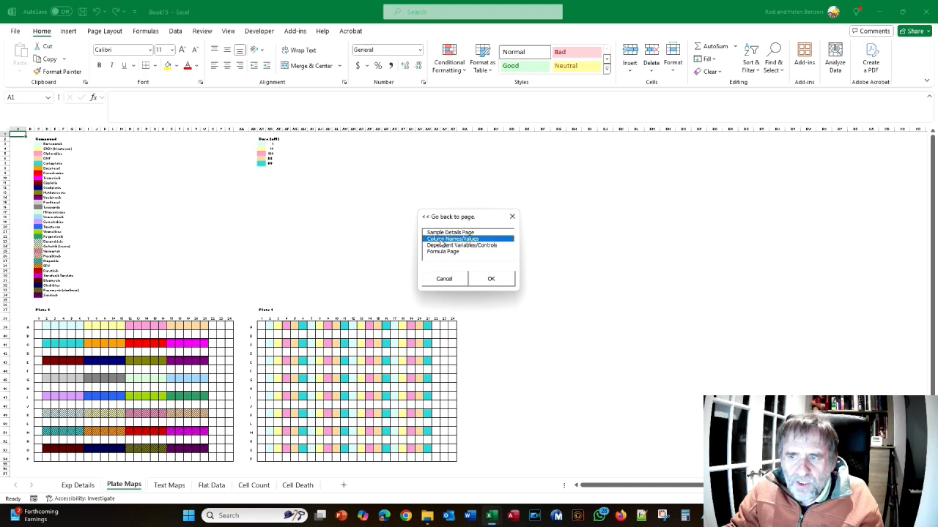
{"action": "left_click", "coordinate": [482, 284]}
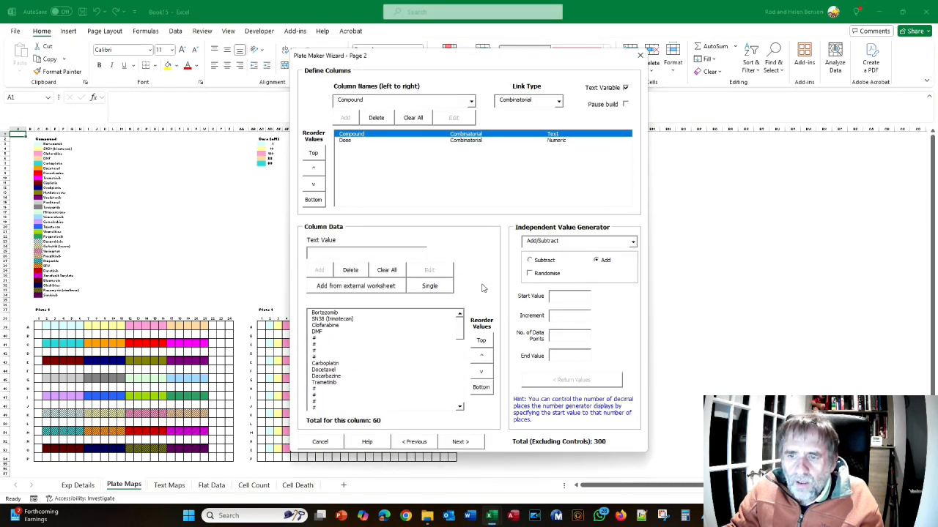
{"action": "left_click", "coordinate": [389, 271]}
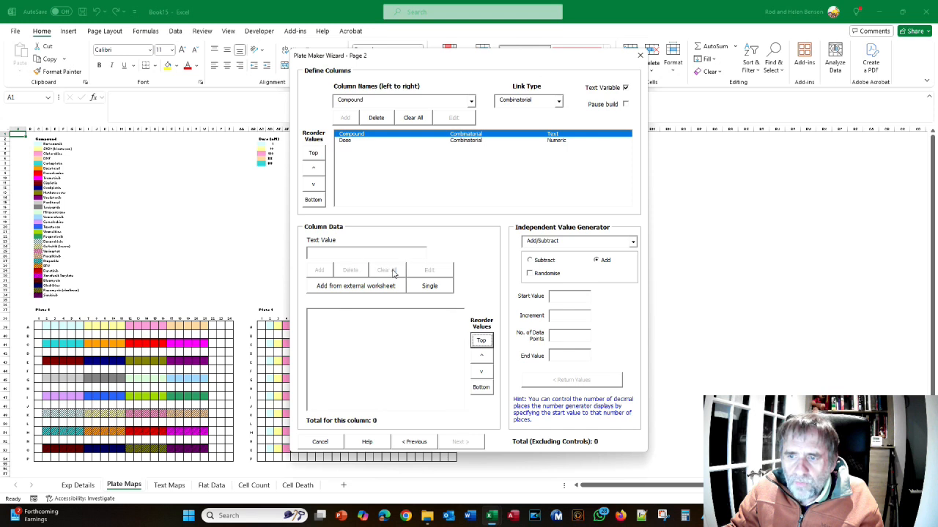
Start an external worksheet import from the Chemotherapy Master Plates workbook, keeping the Range Selector clear of the drug lists on Master Drug Plates
{"action": "left_click", "coordinate": [359, 286]}
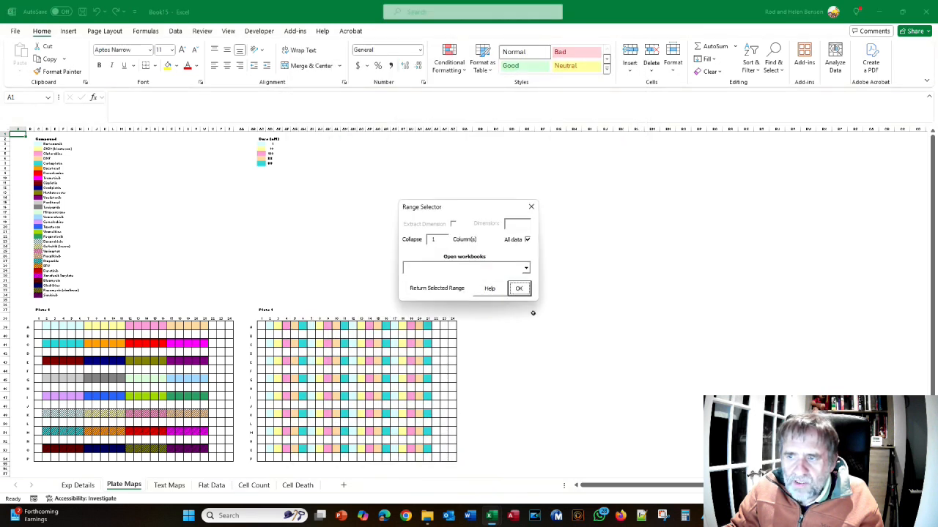
{"action": "left_click", "coordinate": [525, 268]}
{"action": "left_click", "coordinate": [483, 284]}
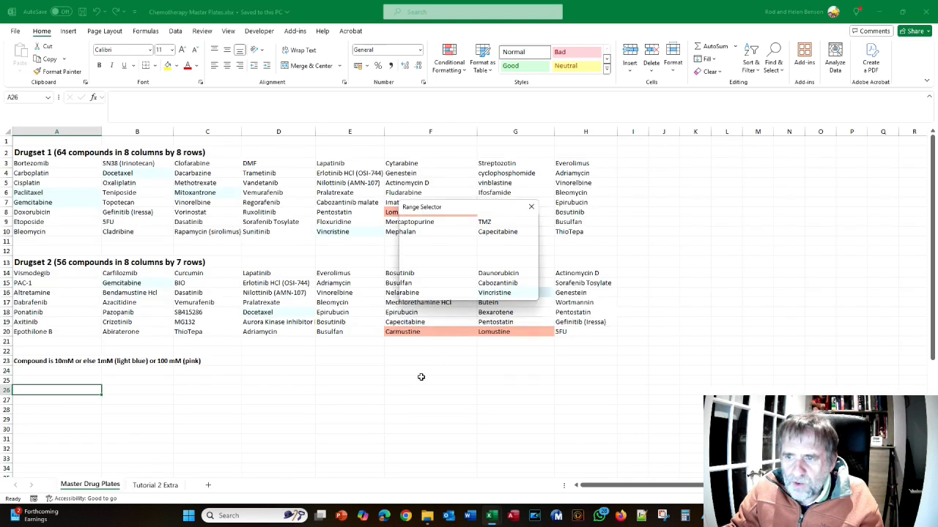
{"action": "mouse_move", "coordinate": [460, 212]}
{"action": "left_mouse_down"}
{"action": "mouse_move", "coordinate": [674, 304]}
{"action": "mouse_move", "coordinate": [727, 289]}
{"action": "left_mouse_up"}
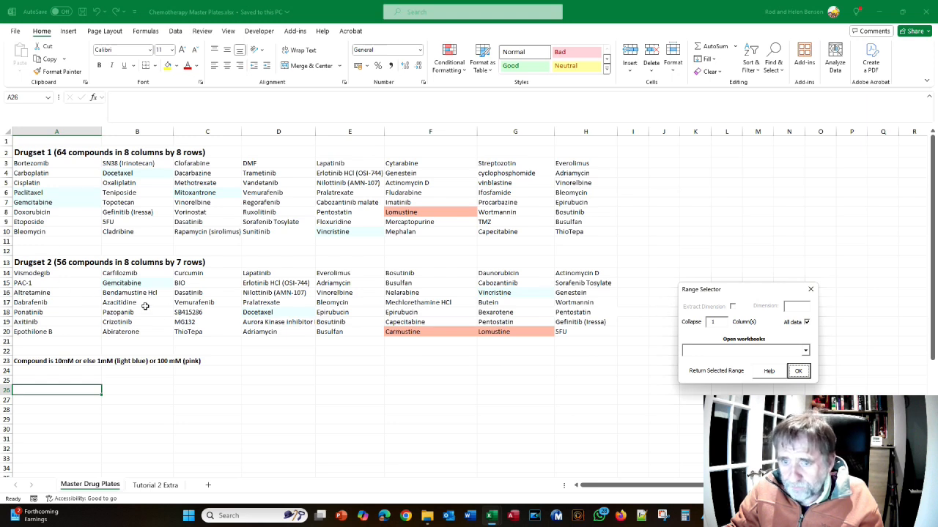
{"action": "left_click", "coordinate": [163, 487]}
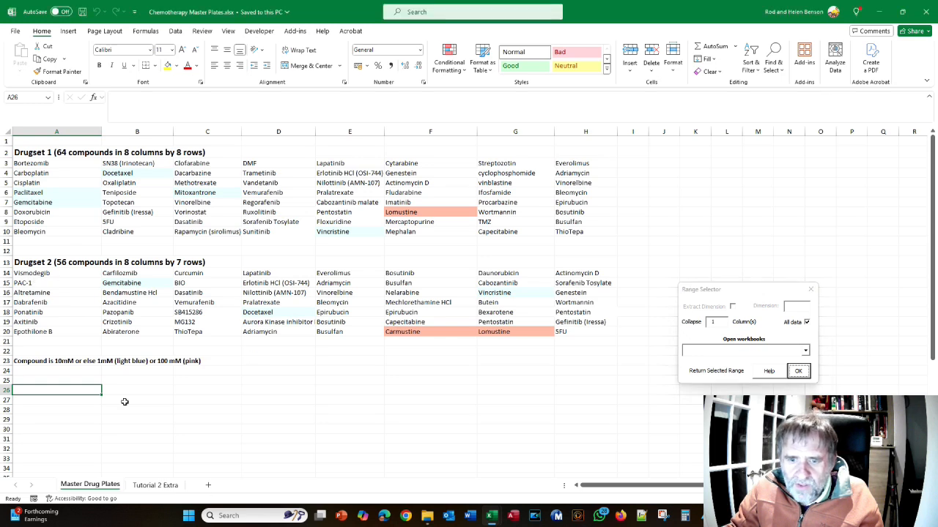
{"action": "left_click", "coordinate": [91, 485]}
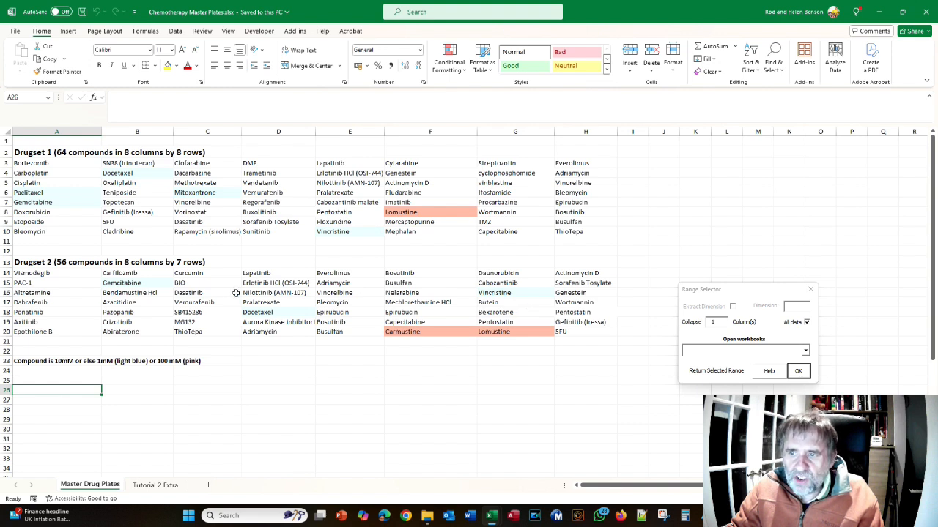
Import all 8 columns of Drugset 2 (A14:H20) into the Compound column with 8 collapsed columns, and continue to Page 5
{"action": "left_click", "coordinate": [50, 273]}
{"action": "left_click_drag", "start_coordinate": [50, 273], "coordinate": [600, 332]}
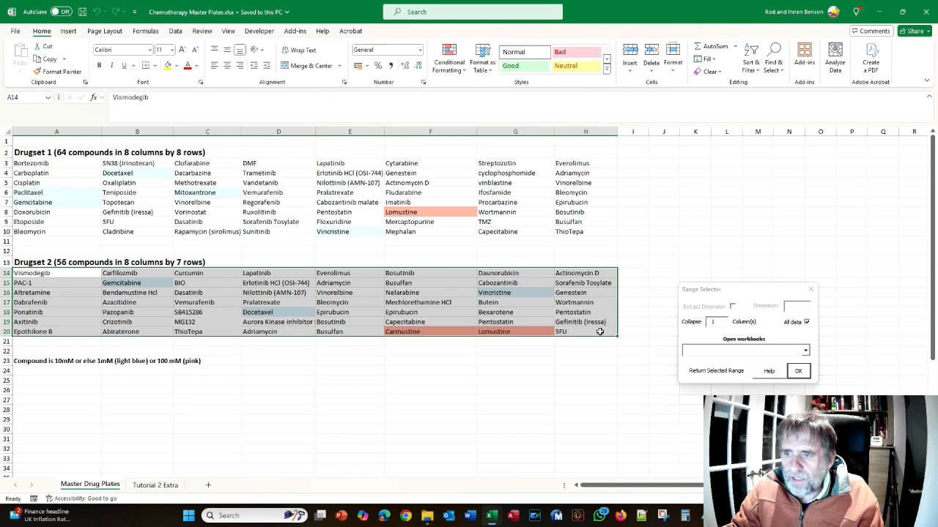
{"action": "left_click", "coordinate": [719, 321]}
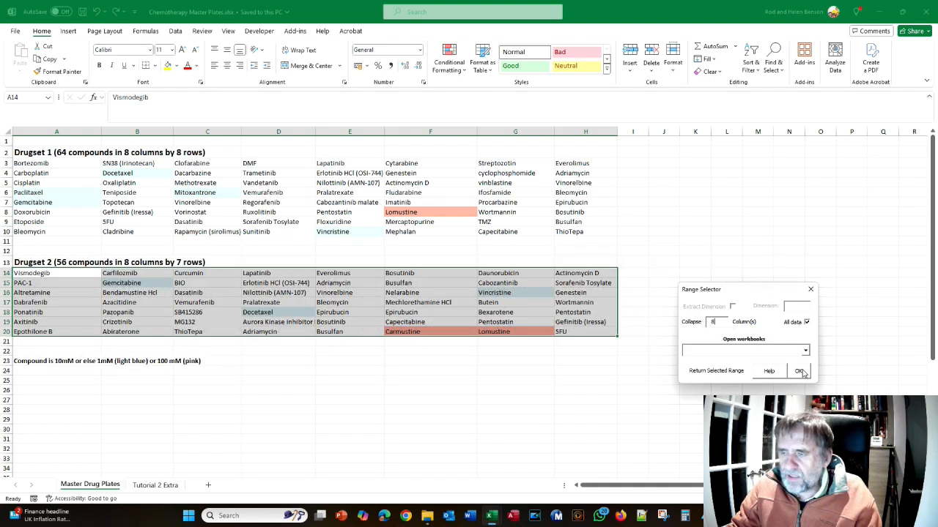
{"action": "left_click", "coordinate": [799, 371]}
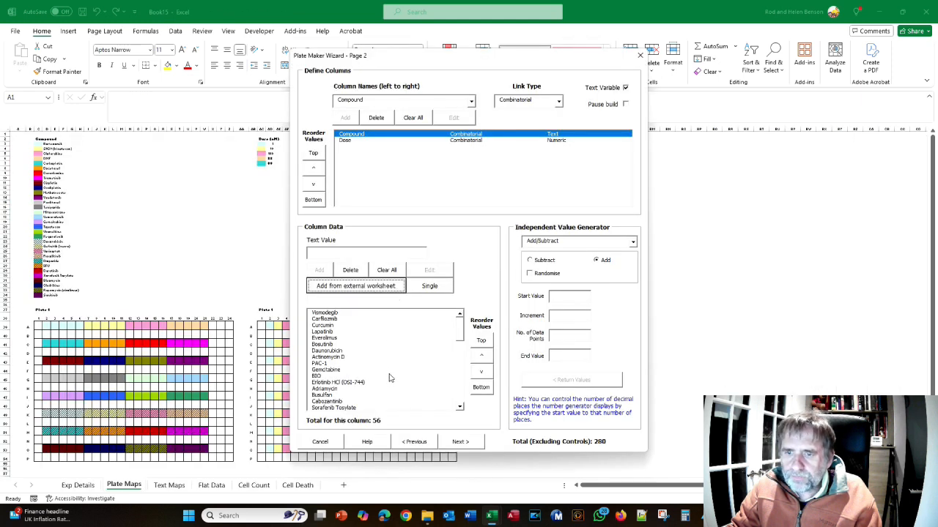
{"action": "left_click", "coordinate": [462, 442]}
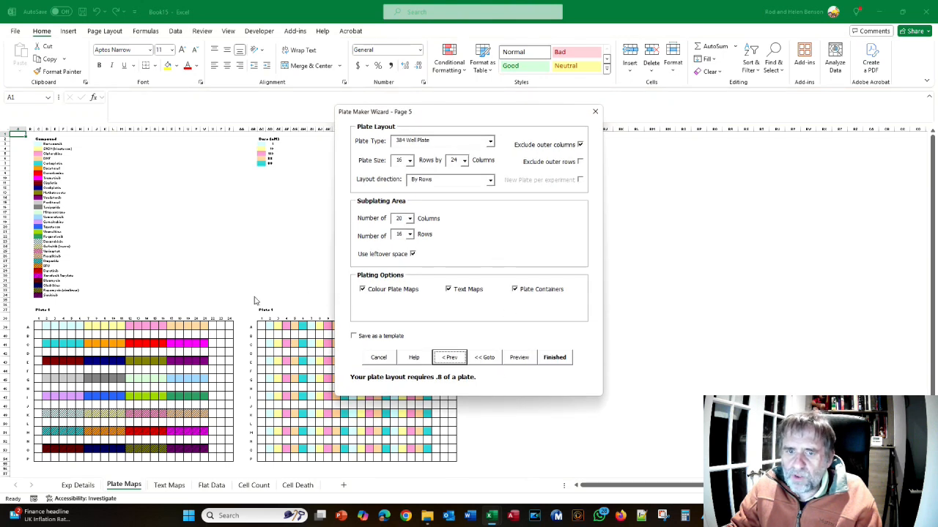
Exclude the outer rows from the 384 well plate, set the subplating area to 20 columns, and preview the layout
{"action": "left_click", "coordinate": [580, 163]}
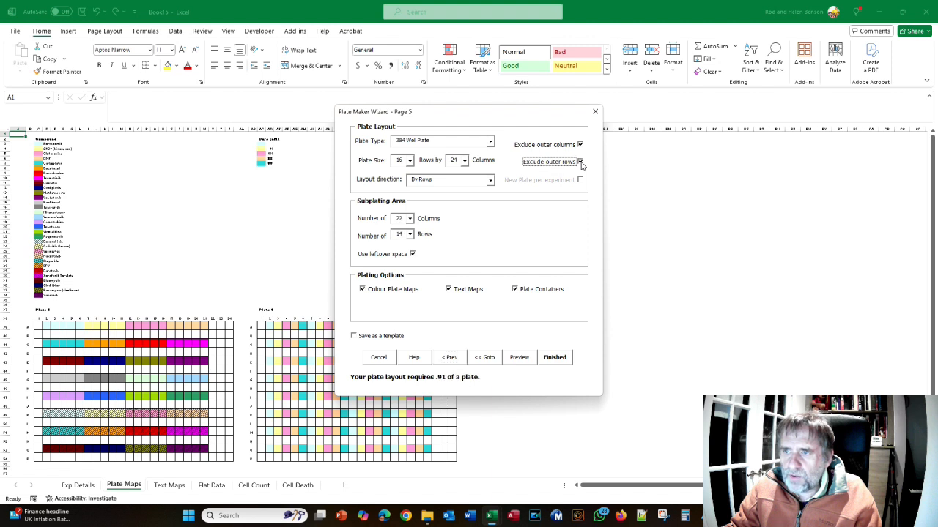
{"action": "left_click", "coordinate": [399, 218]}
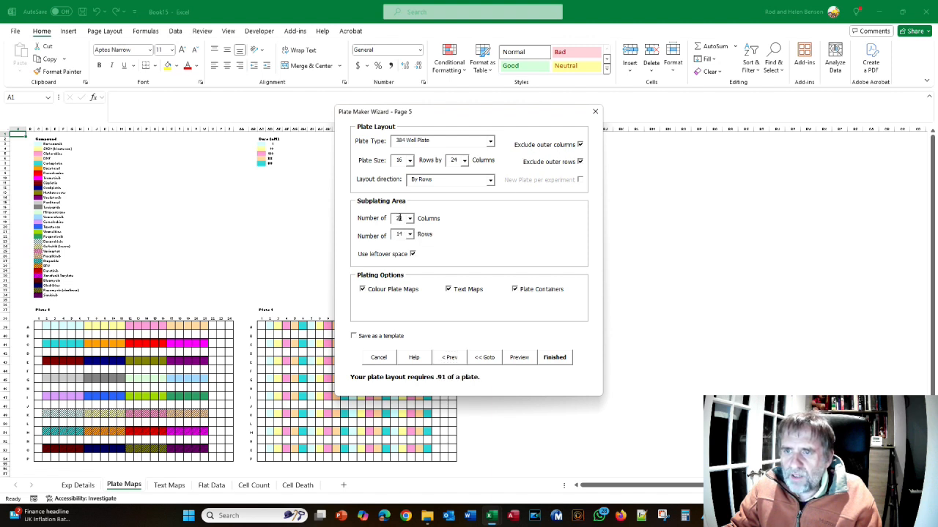
{"action": "key", "text": "BackSpace"}
{"action": "type", "text": "0"}
{"action": "left_click", "coordinate": [524, 358]}
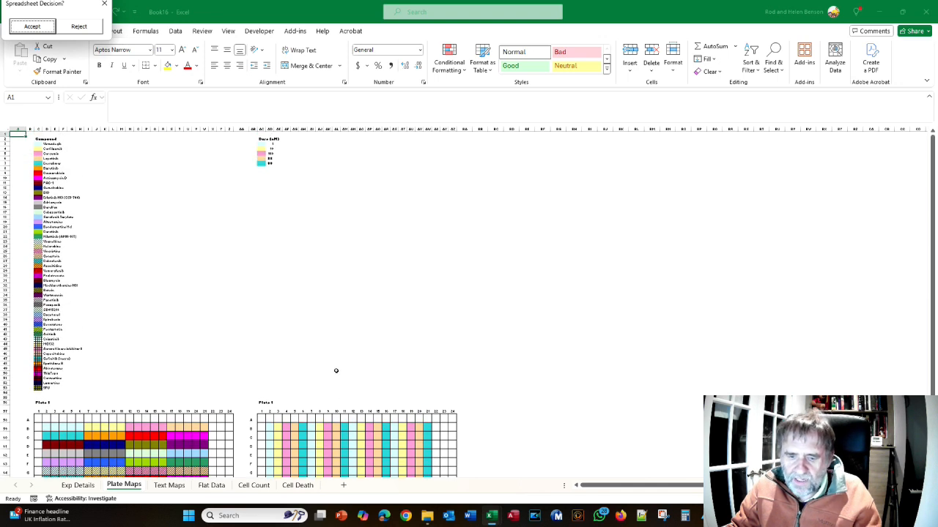
Compare the previewed plate maps with Figure 82 in Acrobat and read section 4.4.6 on dose placement relative to the plate edges
{"action": "key", "text": "alt+Tab"}
{"action": "key", "text": "alt+Tab"}
{"action": "key", "text": "alt+Tab"}
{"action": "key", "text": "alt+Tab"}
{"action": "key", "text": "alt+Tab"}
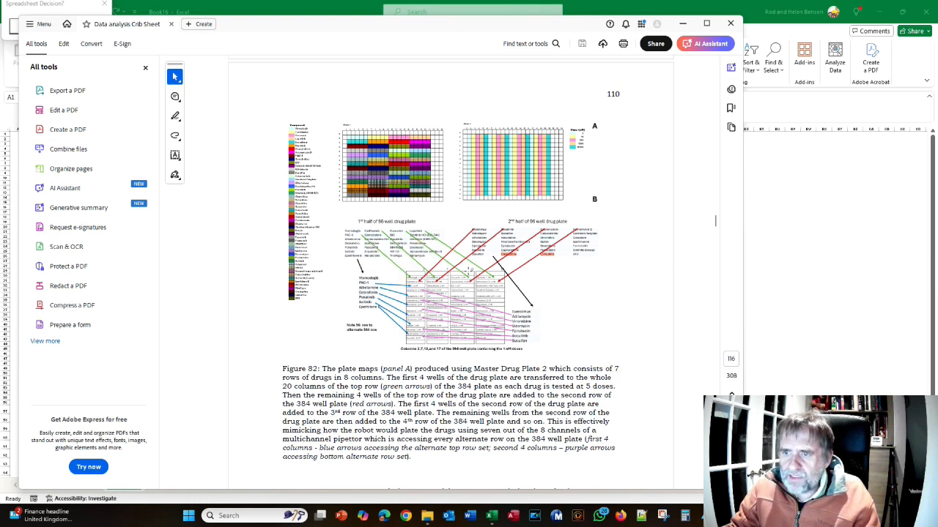
{"action": "key", "text": "alt+Tab"}
{"action": "scroll", "coordinate": [320, 312], "scroll_direction": "down", "scroll_amount": 9}
{"action": "key", "text": "alt+Tab"}
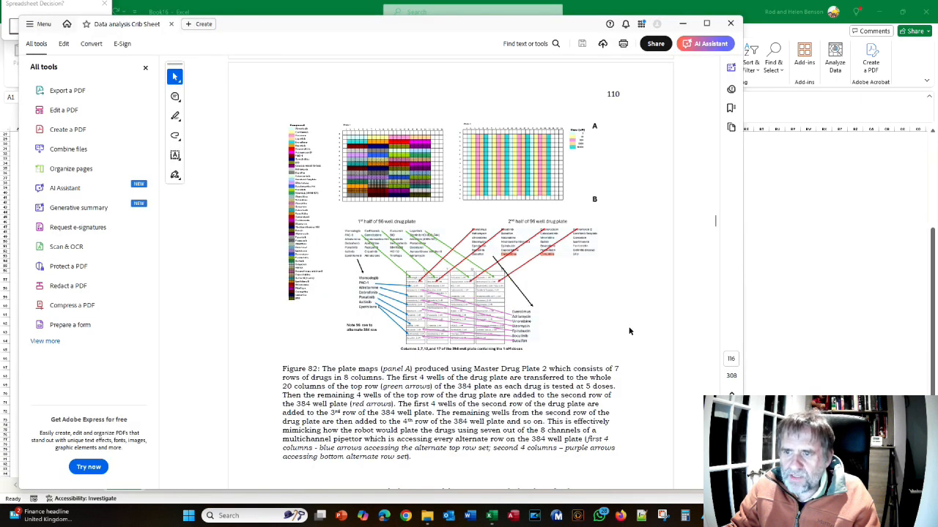
{"action": "scroll", "coordinate": [454, 262], "scroll_direction": "down", "scroll_amount": 3}
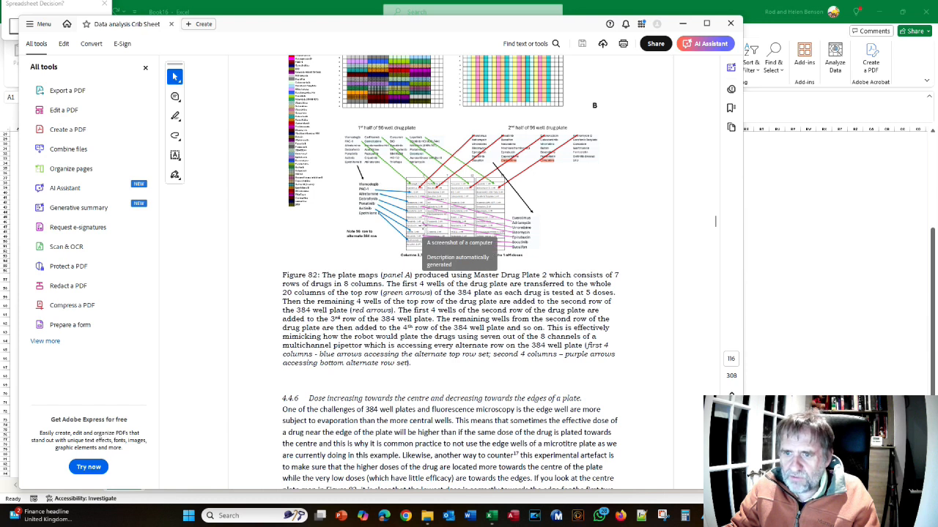
{"action": "scroll", "coordinate": [422, 228], "scroll_direction": "down", "scroll_amount": 6}
{"action": "key", "text": "alt+Tab"}
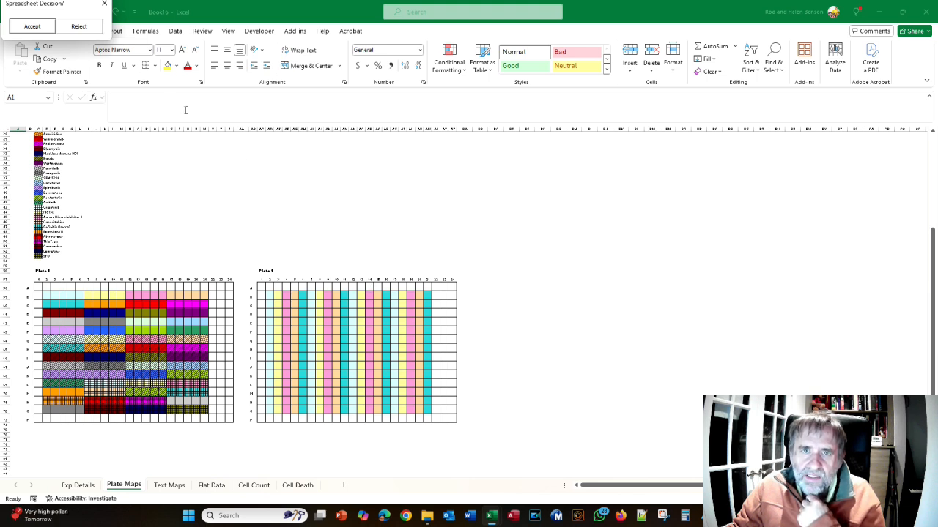
Reject the previewed Drug Set 2 workbook and go back to the Column Names/Values page of the wizard
{"action": "left_click", "coordinate": [90, 27]}
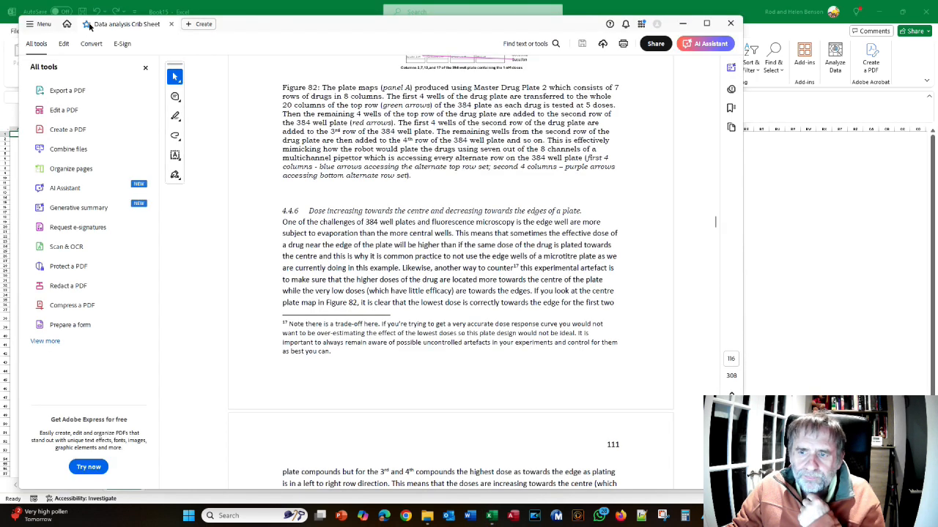
{"action": "key", "text": "alt+Tab"}
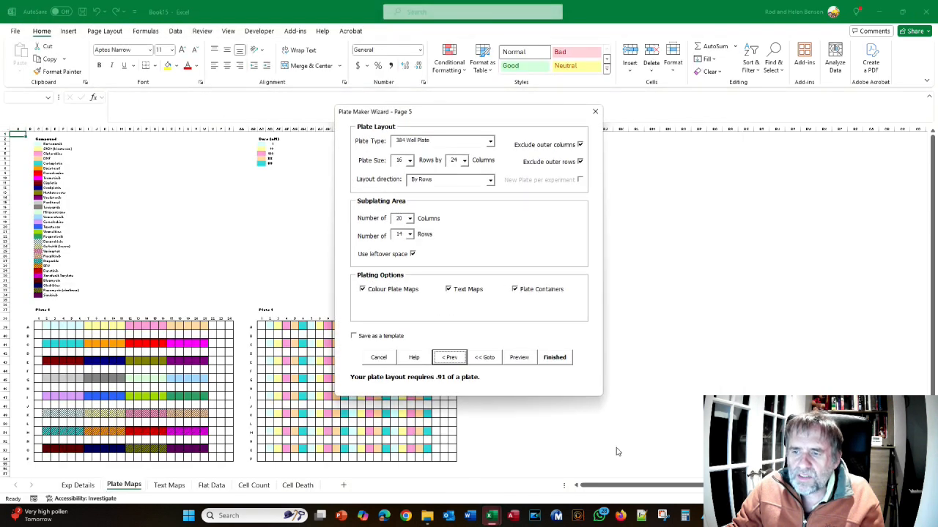
{"action": "left_click", "coordinate": [486, 358]}
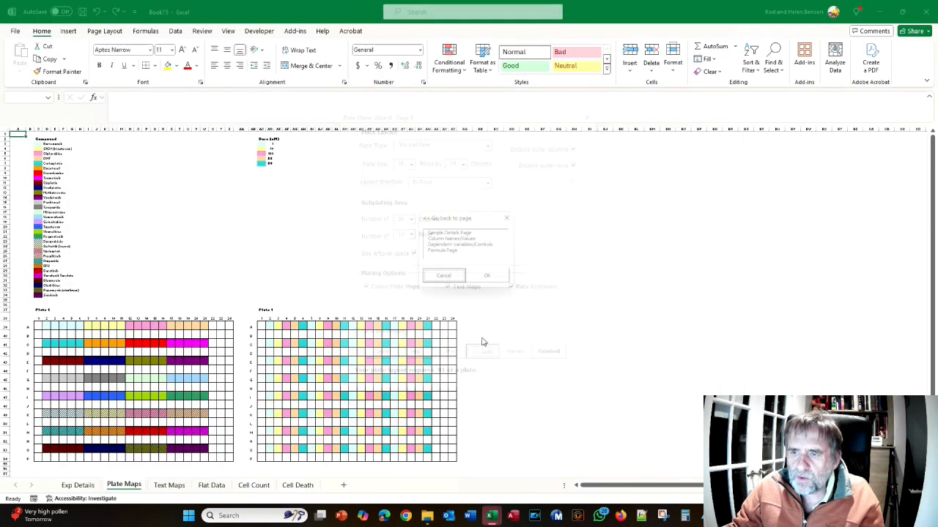
{"action": "left_click", "coordinate": [446, 239]}
{"action": "left_click", "coordinate": [493, 279]}
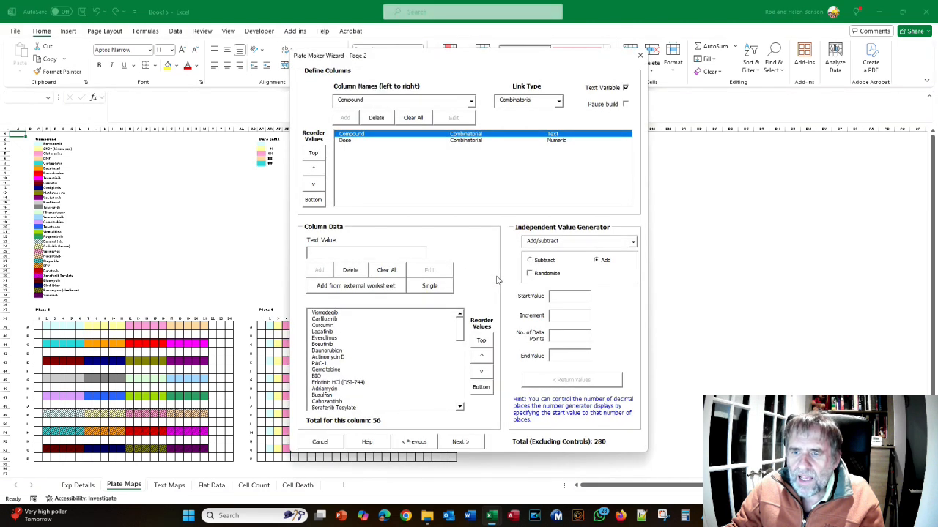
Turn on Pause build for the Compound column and continue to Page 5
{"action": "left_click", "coordinate": [351, 140]}
{"action": "left_click", "coordinate": [351, 135]}
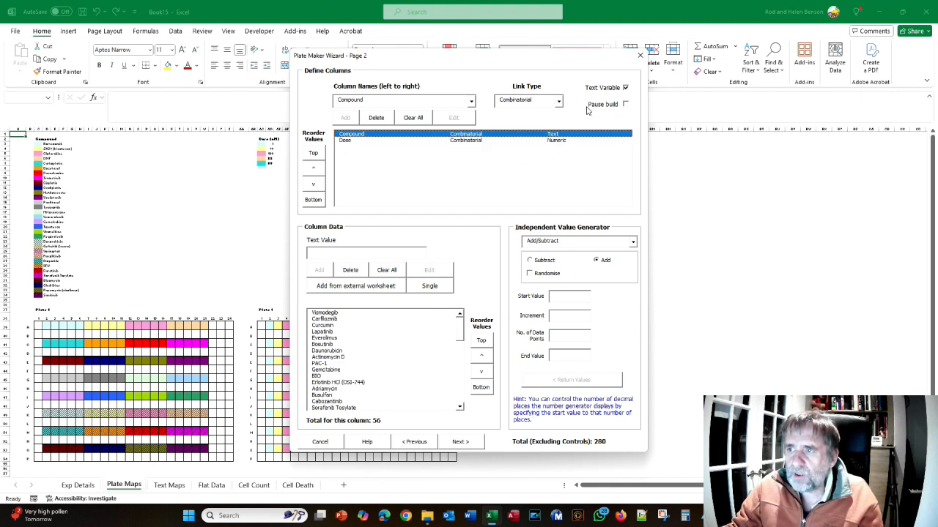
{"action": "left_click", "coordinate": [626, 106]}
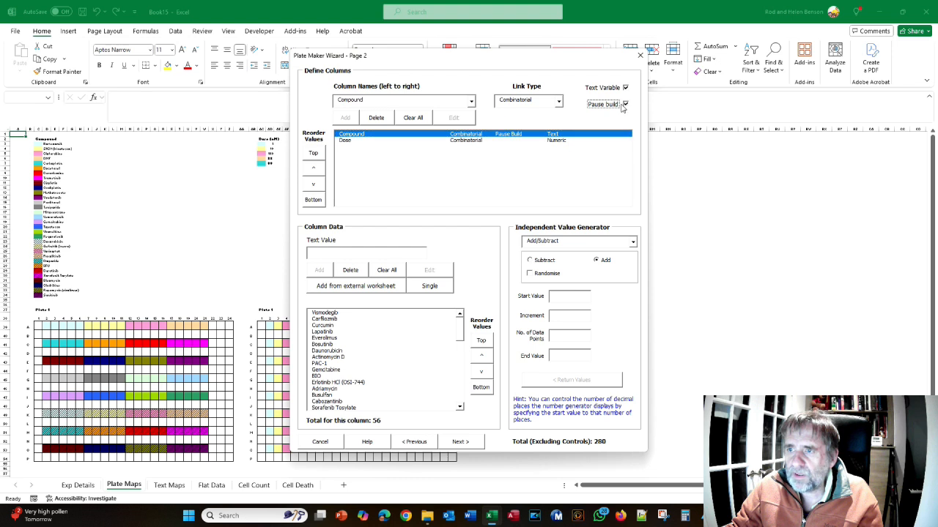
{"action": "left_click", "coordinate": [460, 442]}
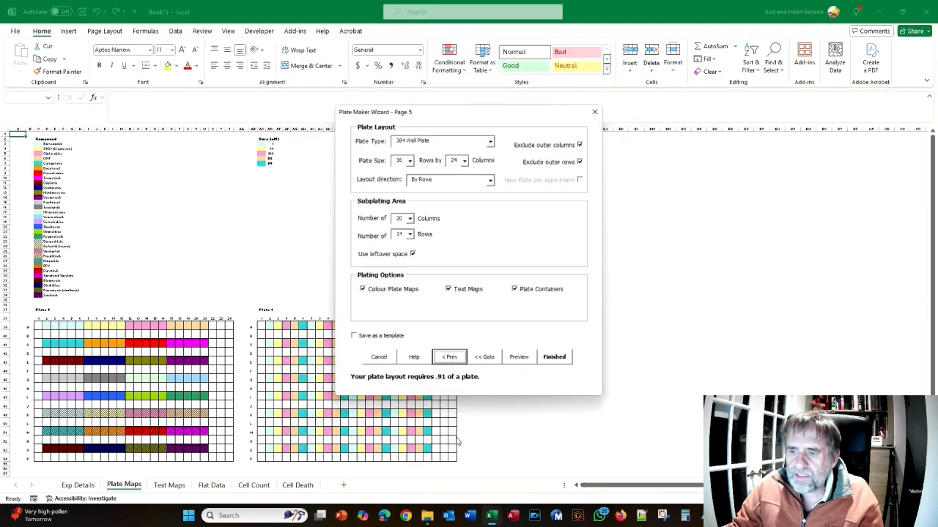
Preview the build and finish editing the flat data with its changes saved to the wizard menu
{"action": "left_click", "coordinate": [519, 358]}
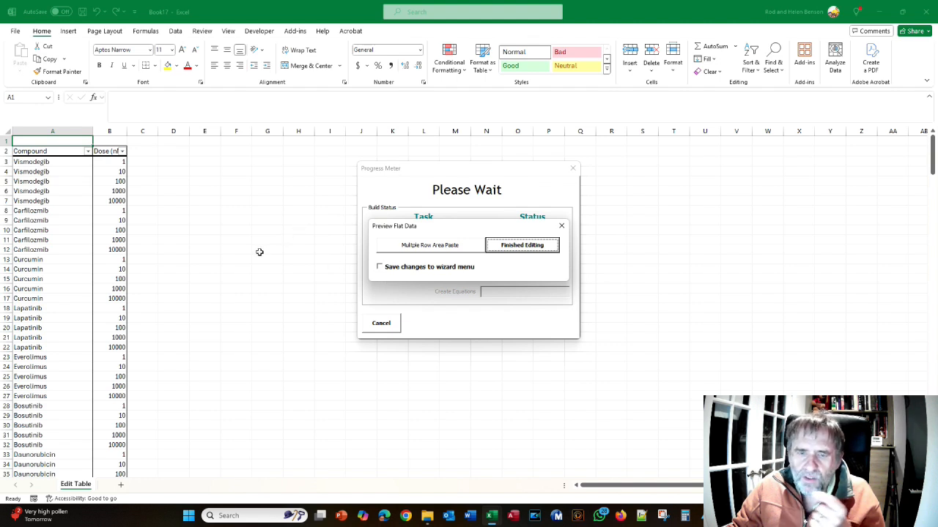
{"action": "left_click", "coordinate": [379, 269]}
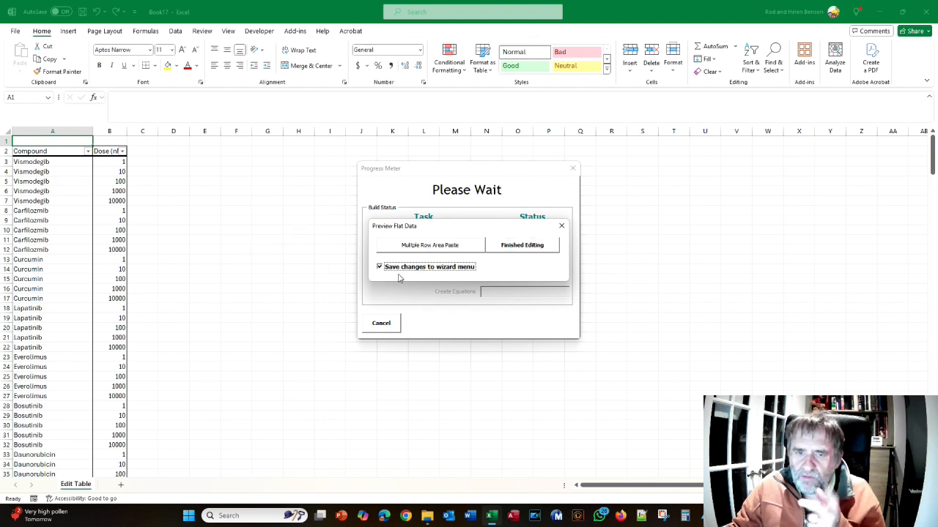
{"action": "left_click", "coordinate": [521, 247]}
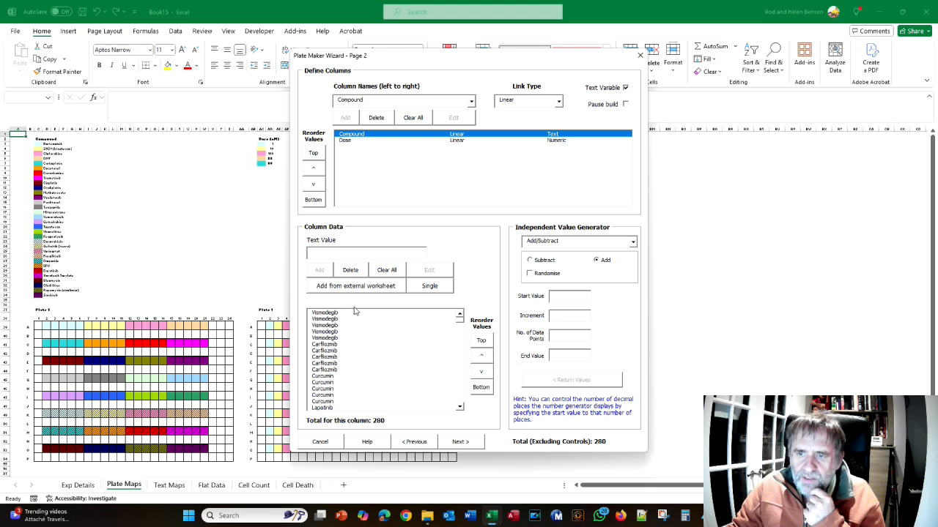
Delete items 11 to 280 from the Dose column's value list, keeping only the first ten doses
{"action": "left_click", "coordinate": [347, 141]}
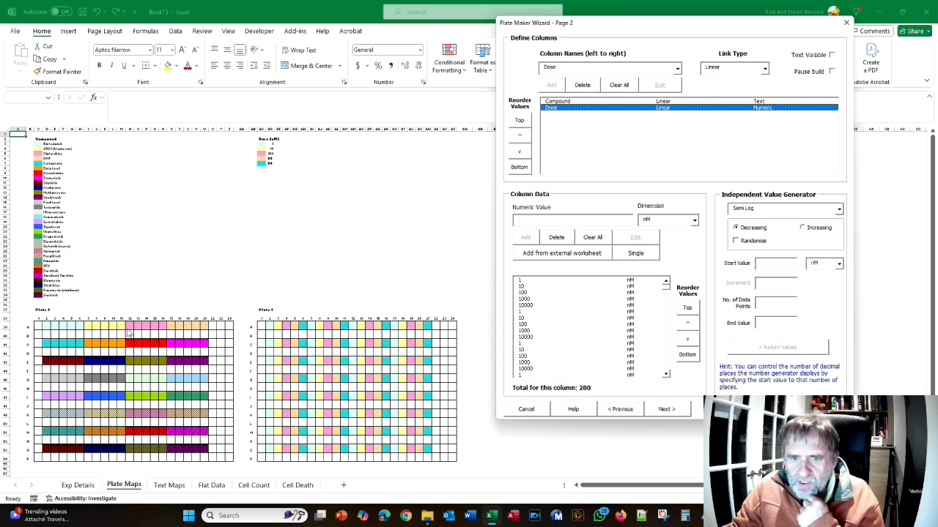
{"action": "left_click", "coordinate": [521, 344]}
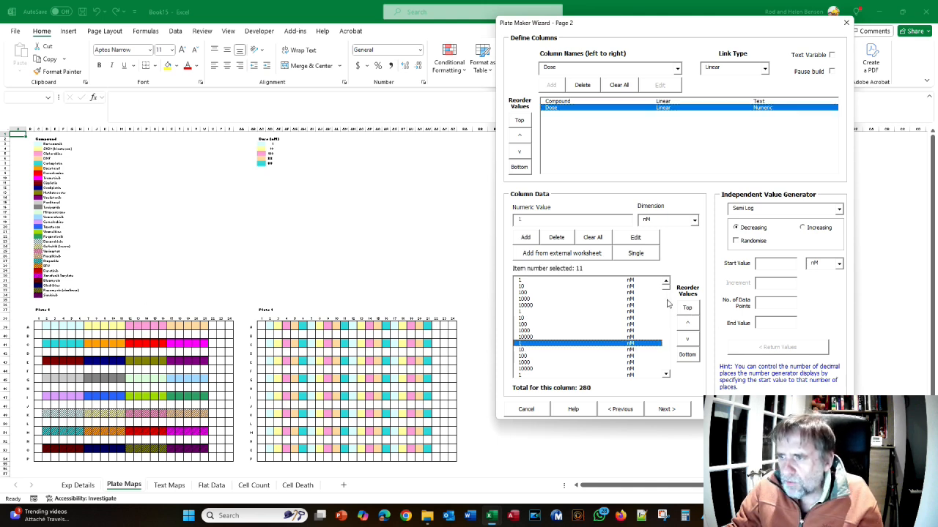
{"action": "left_click_drag", "start_coordinate": [665, 287], "coordinate": [669, 369]}
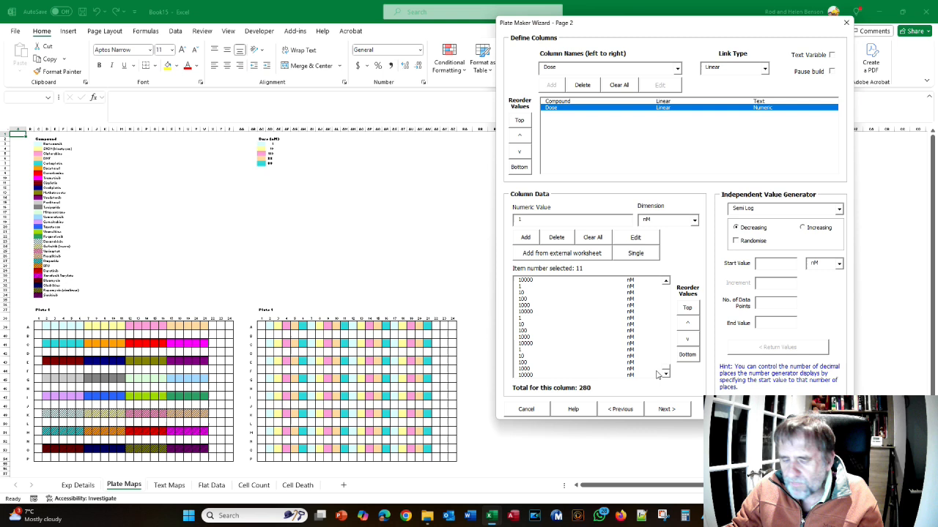
{"action": "left_click", "coordinate": [519, 376], "text": "shift"}
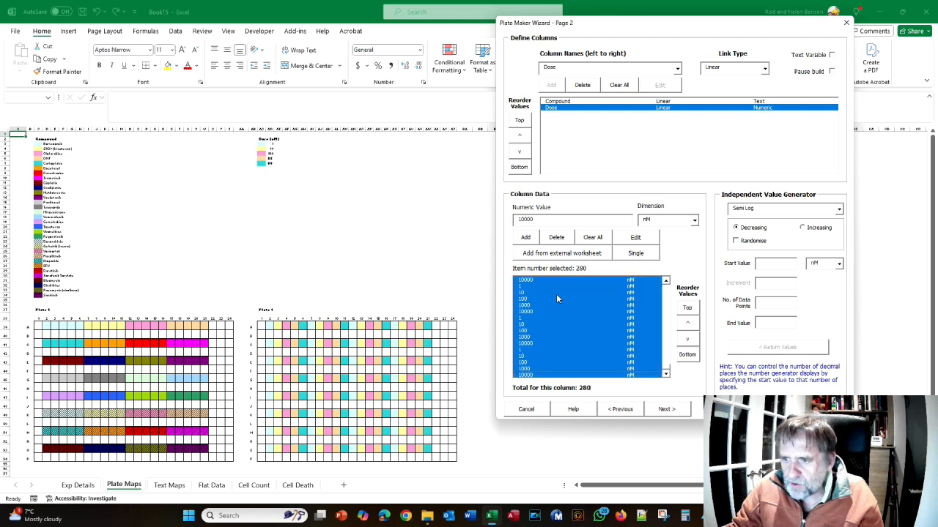
{"action": "left_click", "coordinate": [556, 238]}
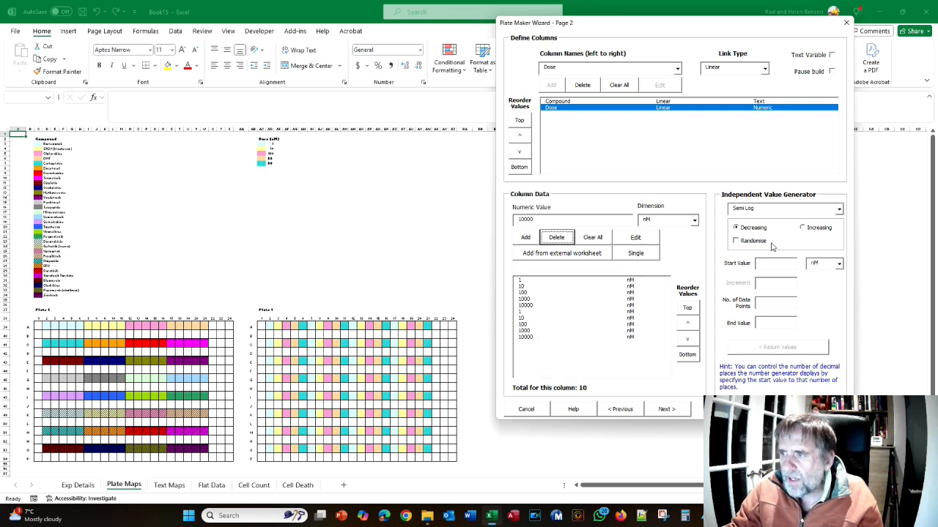
Append two decreasing Log dose series to the Dose column, each with 5 data points from 10000 to 1 nM
{"action": "left_click", "coordinate": [839, 210]}
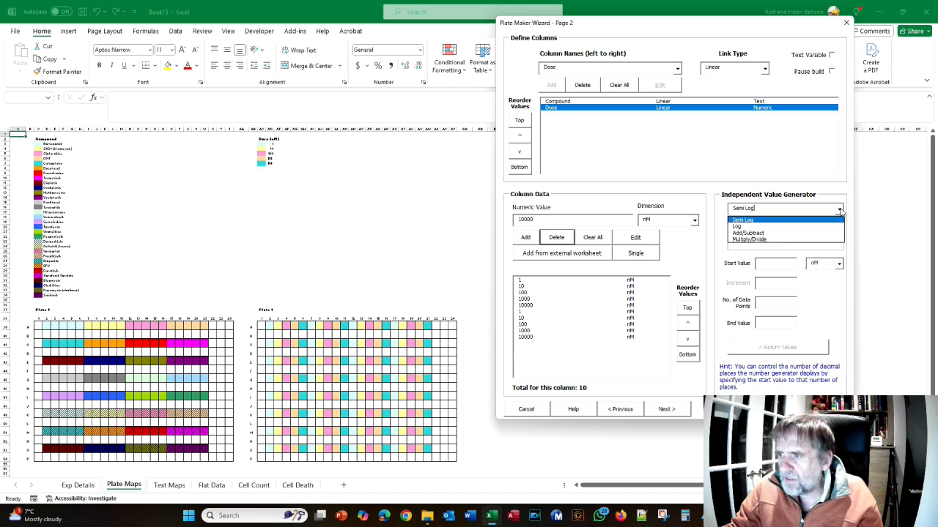
{"action": "left_click", "coordinate": [775, 227]}
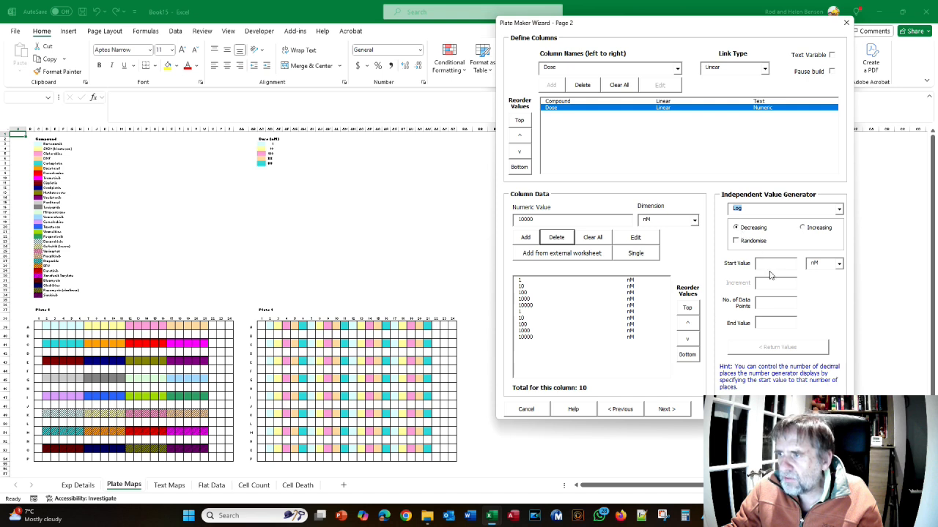
{"action": "type", "text": "10000"}
{"action": "left_click", "coordinate": [764, 300]}
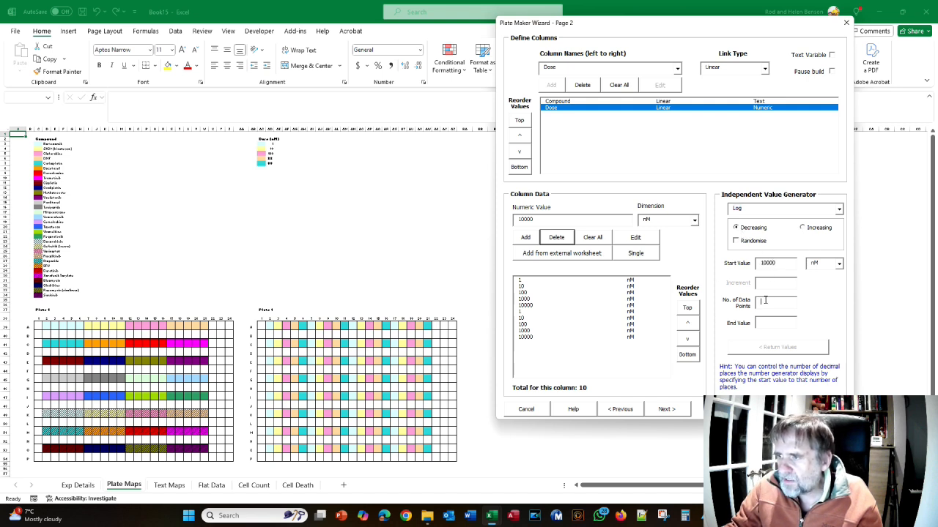
{"action": "type", "text": "5"}
{"action": "key", "text": "Tab"}
{"action": "type", "text": "1"}
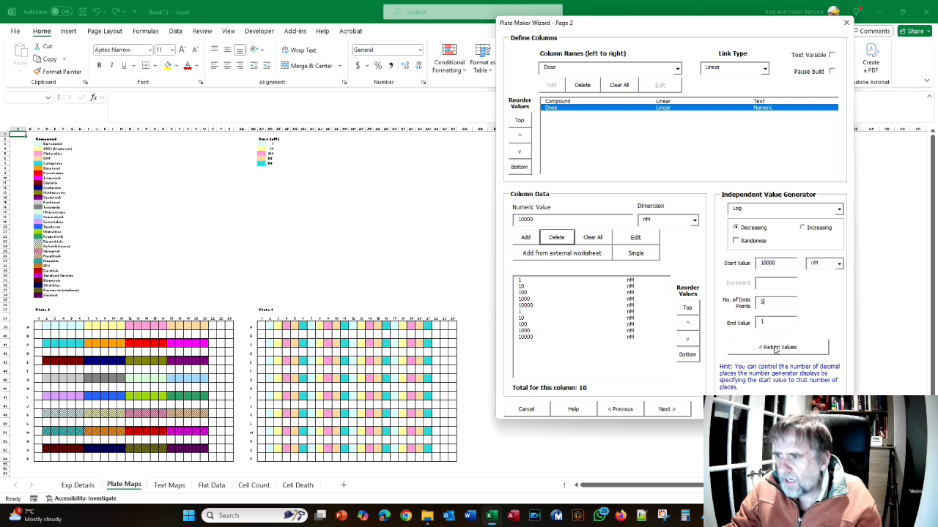
{"action": "left_click", "coordinate": [775, 349]}
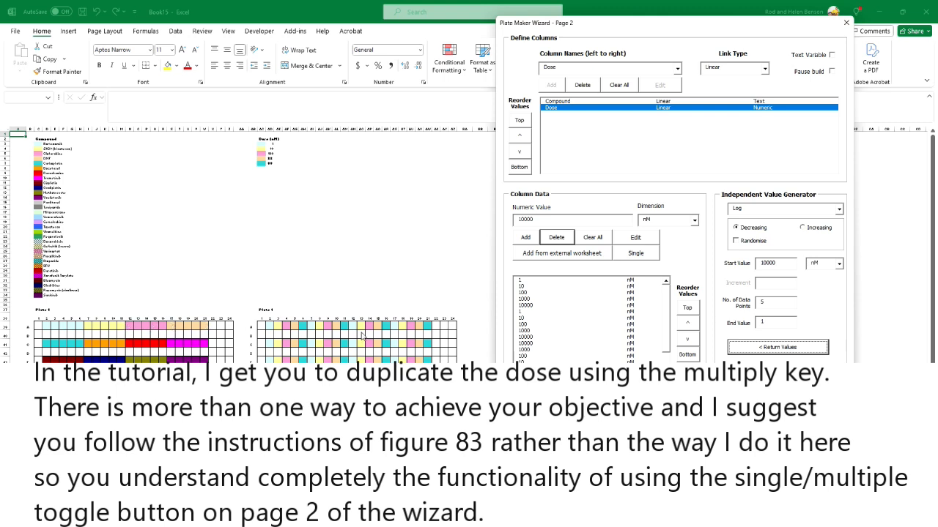
Review the order of the increasing and decreasing doses in the Dose list against the drug positions on the plate maps
{"action": "left_click", "coordinate": [668, 332]}
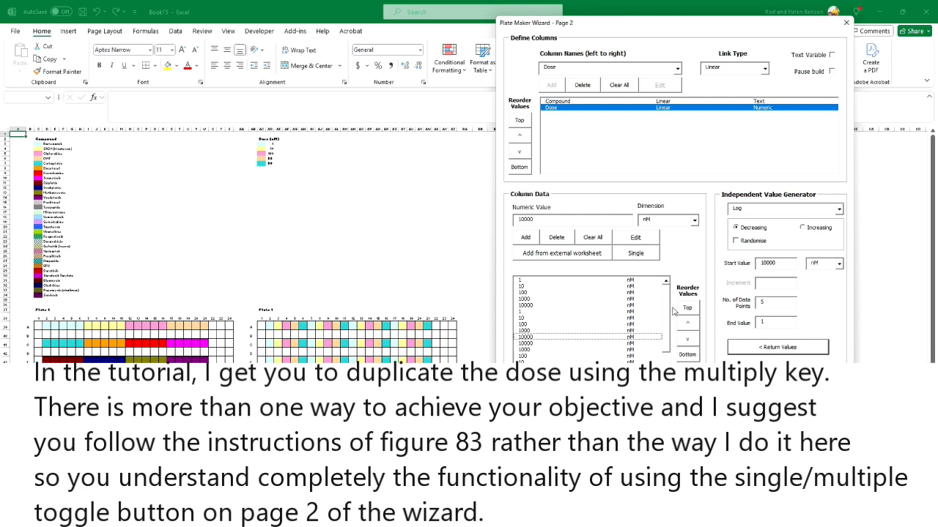
{"action": "left_click_drag", "start_coordinate": [666, 311], "coordinate": [666, 354]}
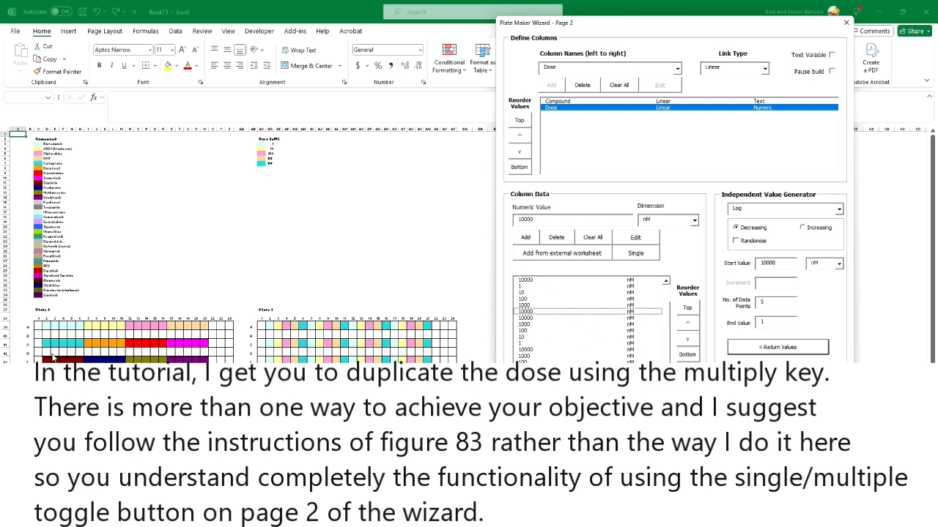
{"action": "left_click_drag", "start_coordinate": [667, 332], "coordinate": [668, 300]}
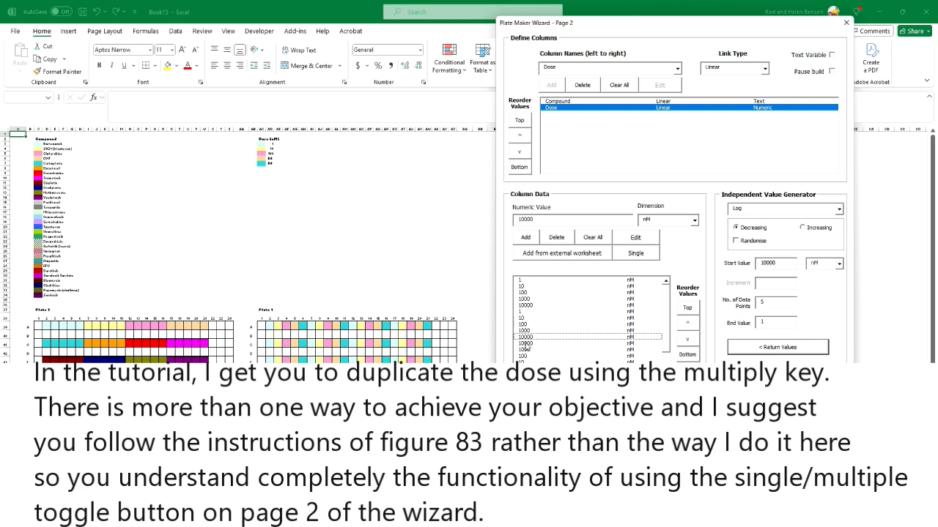
{"action": "scroll", "coordinate": [668, 344], "scroll_direction": "down", "scroll_amount": 2}
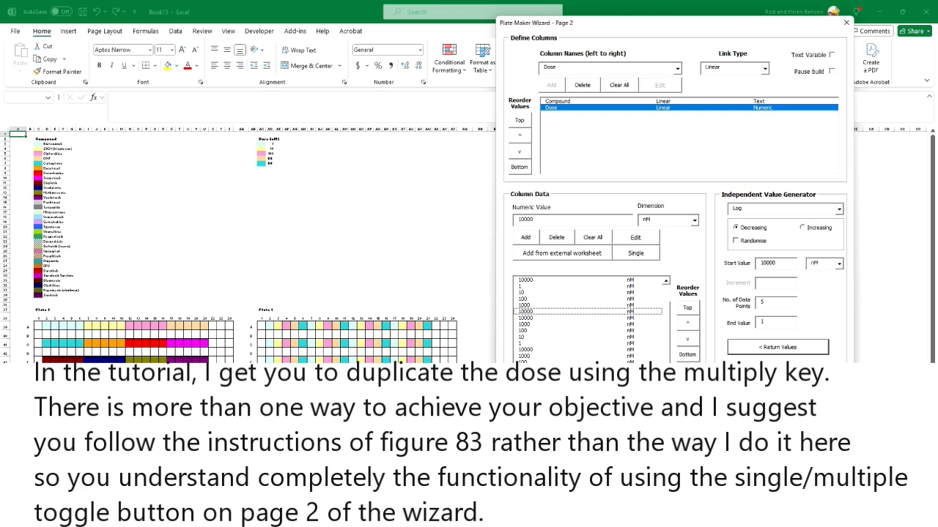
{"action": "scroll", "coordinate": [667, 307], "scroll_direction": "up", "scroll_amount": 2}
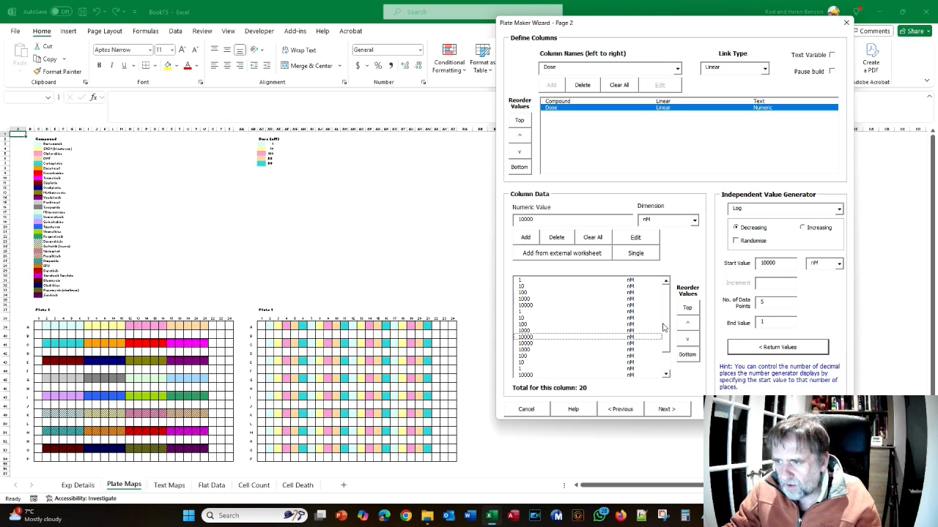
{"action": "scroll", "coordinate": [663, 327], "scroll_direction": "down", "scroll_amount": 2}
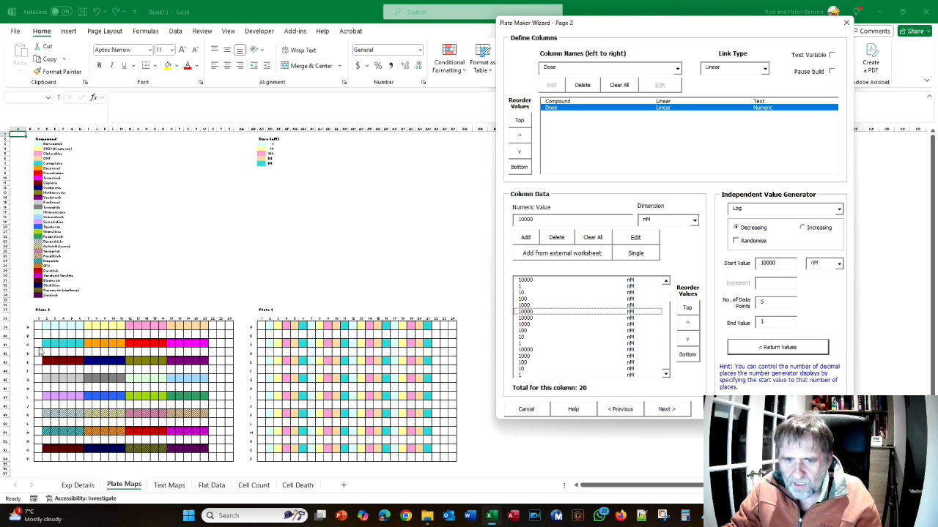
{"action": "scroll", "coordinate": [668, 345], "scroll_direction": "up", "scroll_amount": 2}
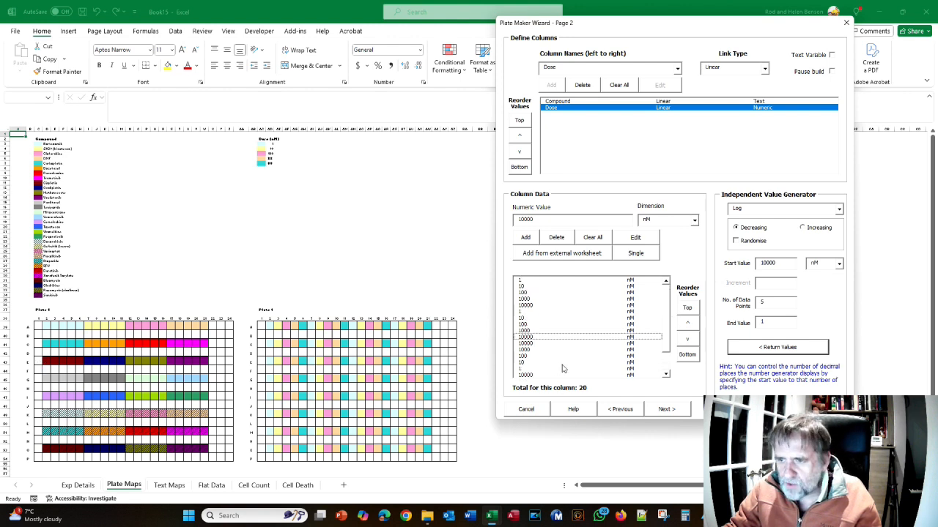
{"action": "left_click", "coordinate": [662, 338]}
{"action": "scroll", "coordinate": [666, 339], "scroll_direction": "down", "scroll_amount": 2}
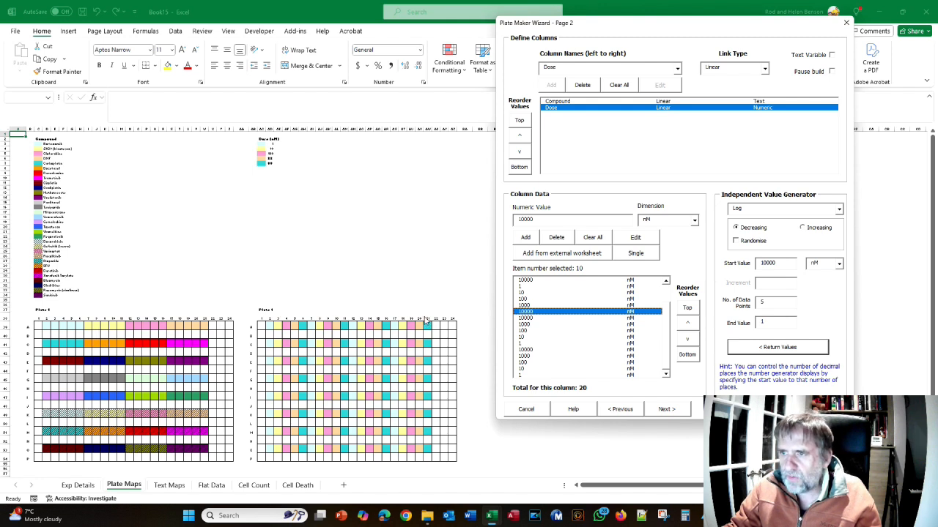
Continue through the remaining wizard pages, preview the build and examine the dose pattern on the plate maps
{"action": "left_click", "coordinate": [668, 410]}
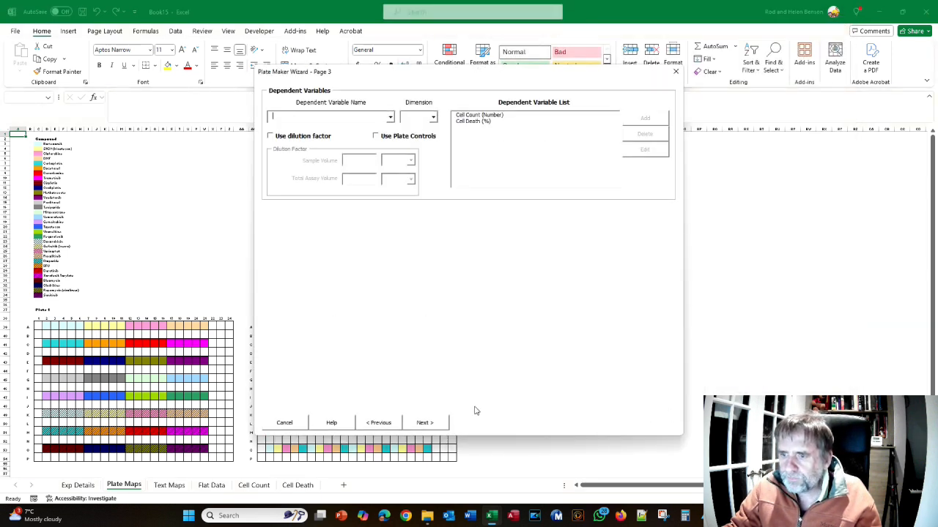
{"action": "left_click", "coordinate": [440, 424]}
{"action": "left_click", "coordinate": [337, 340]}
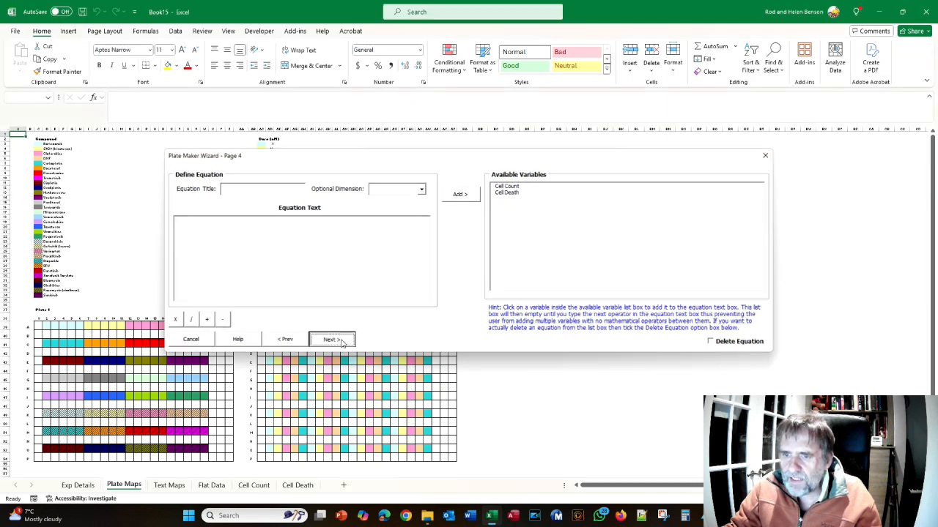
{"action": "left_click", "coordinate": [525, 362]}
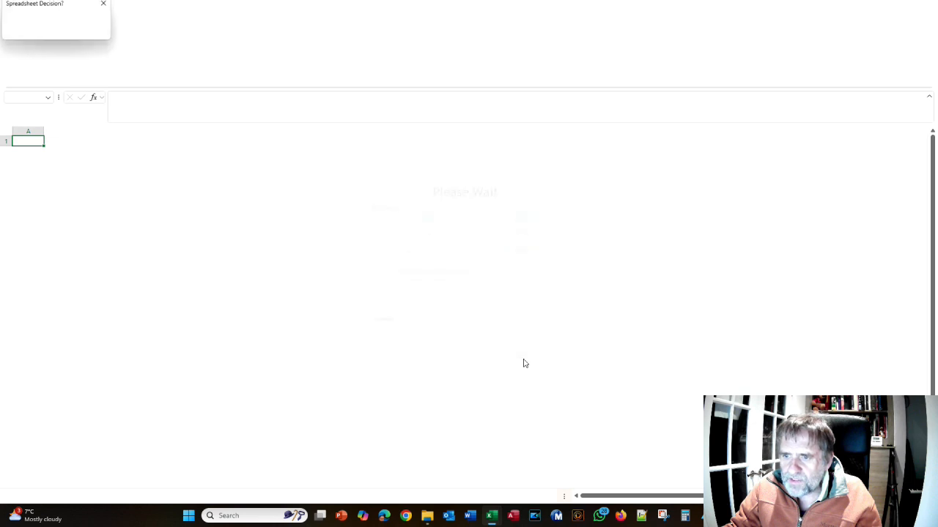
{"action": "scroll", "coordinate": [410, 319], "scroll_direction": "down", "scroll_amount": 5}
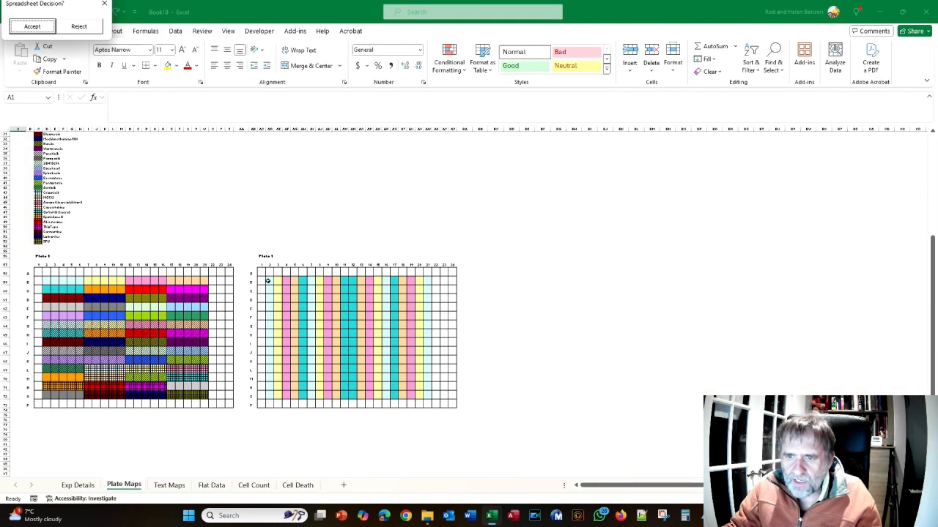
{"action": "left_click_drag", "start_coordinate": [345, 369], "coordinate": [351, 394]}
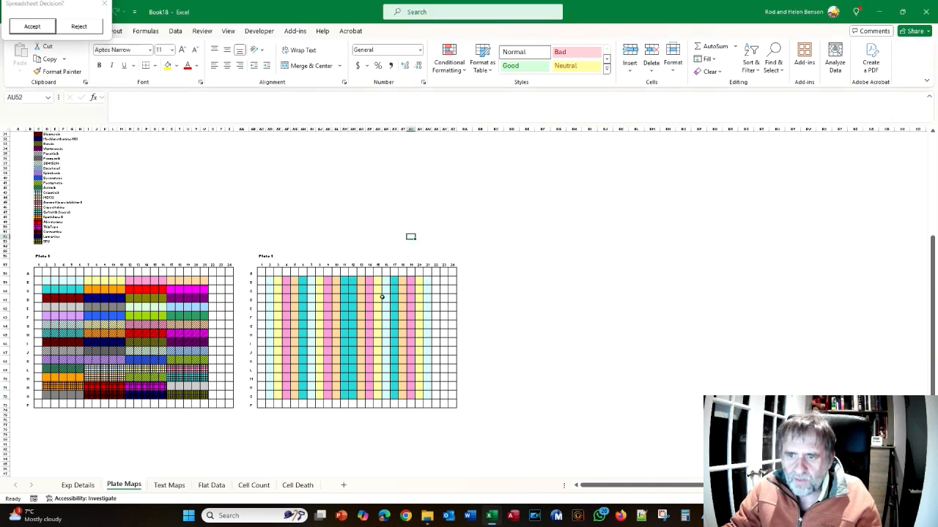
Switch to the Data analysis Crib Sheet PDF and read section 4.4.7 on changing the dose range of individual drugs
{"action": "key", "text": "alt+Tab"}
{"action": "key", "text": "alt+Tab"}
{"action": "key", "text": "alt+Tab"}
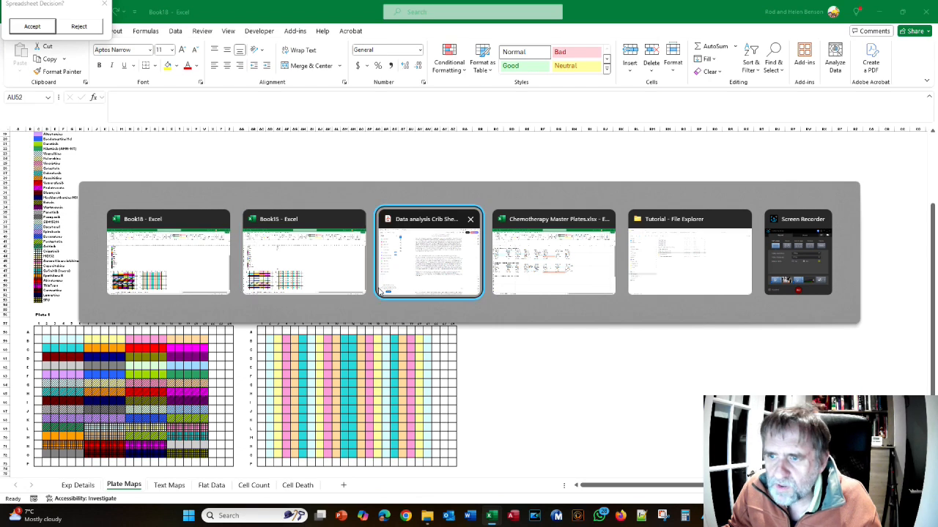
{"action": "scroll", "coordinate": [377, 286], "scroll_direction": "down", "scroll_amount": 8}
{"action": "scroll", "coordinate": [376, 287], "scroll_direction": "down", "scroll_amount": 20}
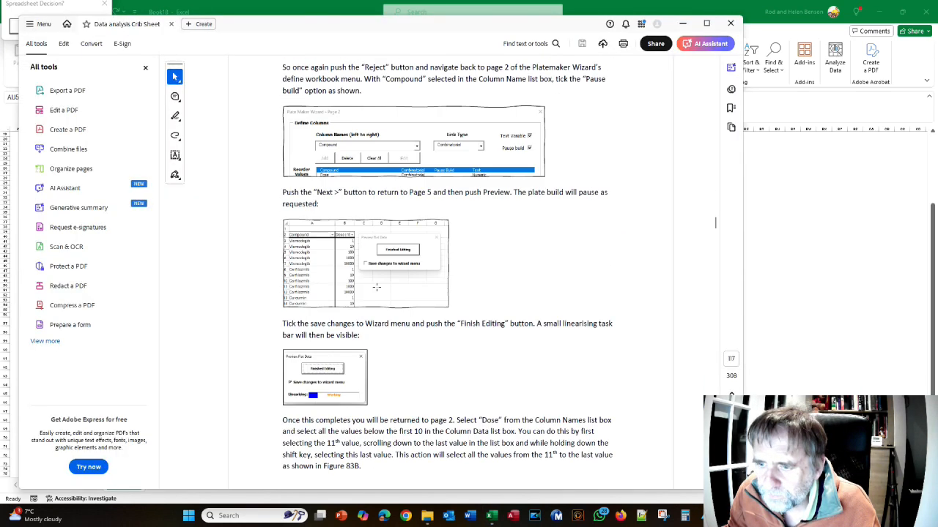
{"action": "scroll", "coordinate": [375, 287], "scroll_direction": "down", "scroll_amount": 10}
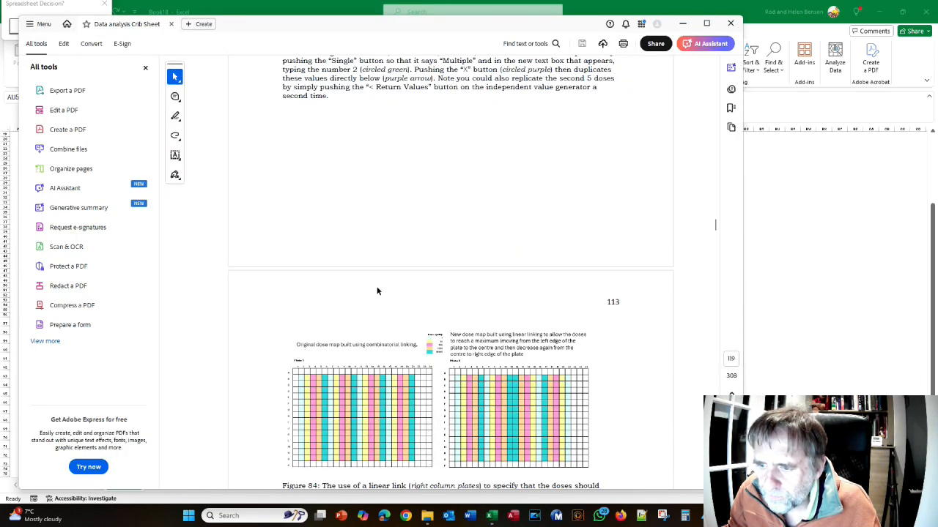
{"action": "scroll", "coordinate": [394, 232], "scroll_direction": "down", "scroll_amount": 6}
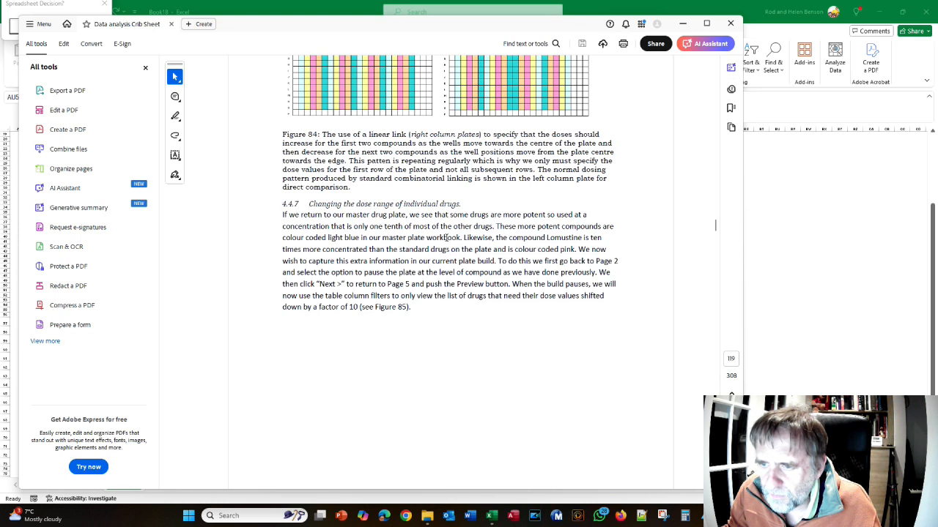
{"action": "scroll", "coordinate": [371, 223], "scroll_direction": "down", "scroll_amount": 8}
{"action": "scroll", "coordinate": [371, 228], "scroll_direction": "up", "scroll_amount": 7}
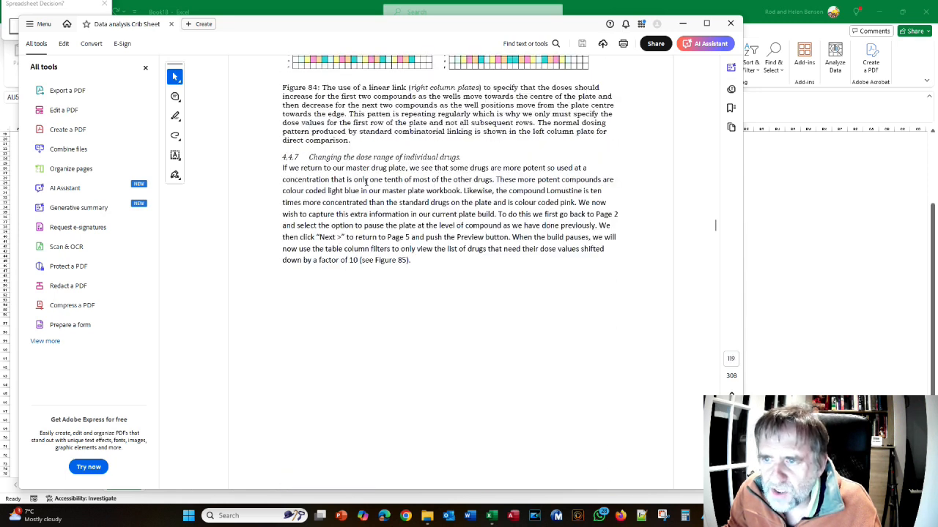
{"action": "scroll", "coordinate": [395, 223], "scroll_direction": "down", "scroll_amount": 5}
{"action": "scroll", "coordinate": [399, 225], "scroll_direction": "up", "scroll_amount": 5}
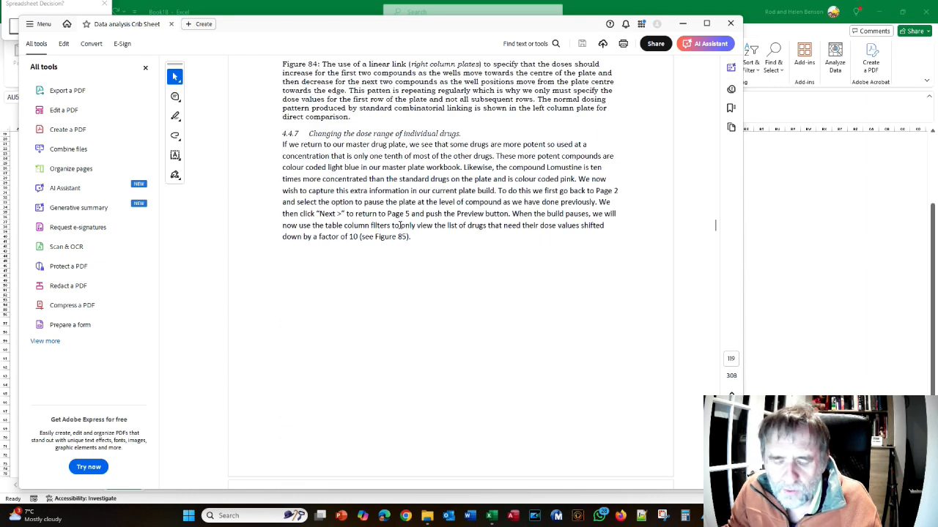
Switch back to the previewed workbook in Excel, reject it and return to the Plate Maker Wizard
{"action": "key", "text": "alt+Tab"}
{"action": "mouse_move", "coordinate": [487, 523]}
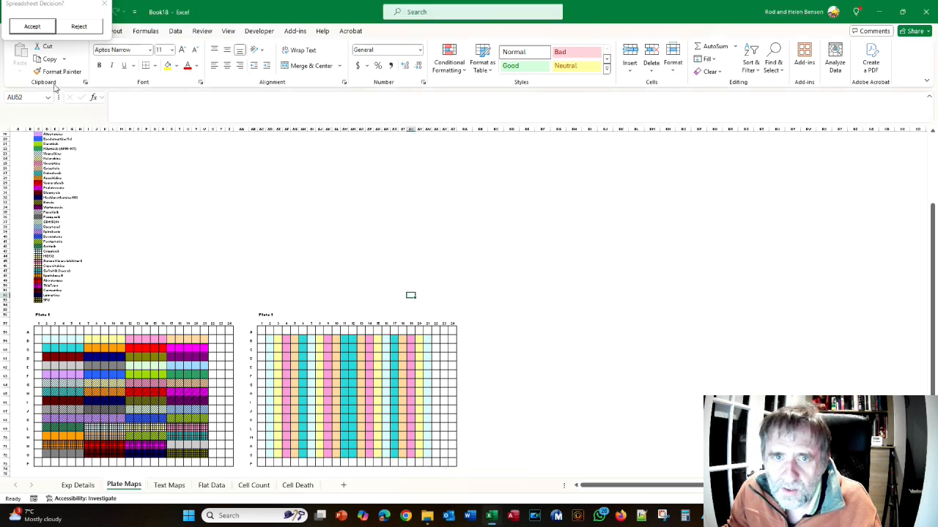
{"action": "left_click", "coordinate": [73, 31]}
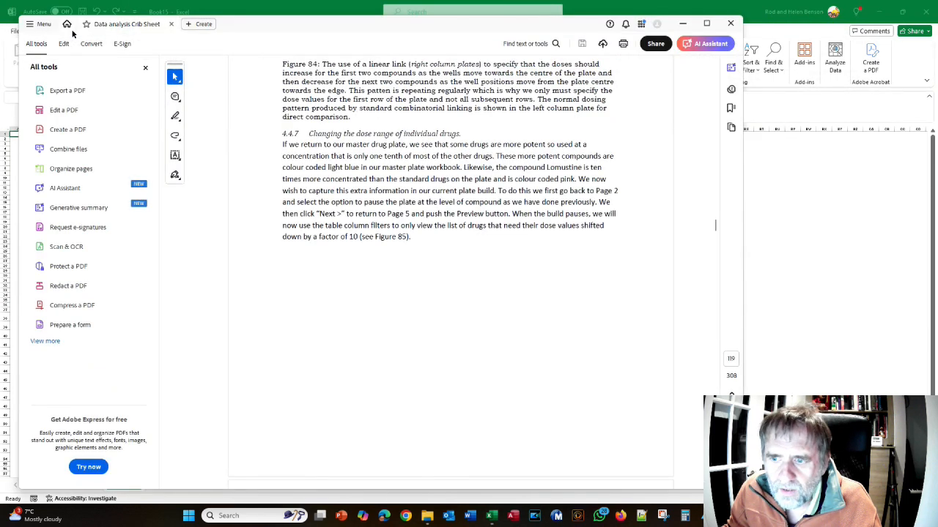
{"action": "key", "text": "alt+Tab"}
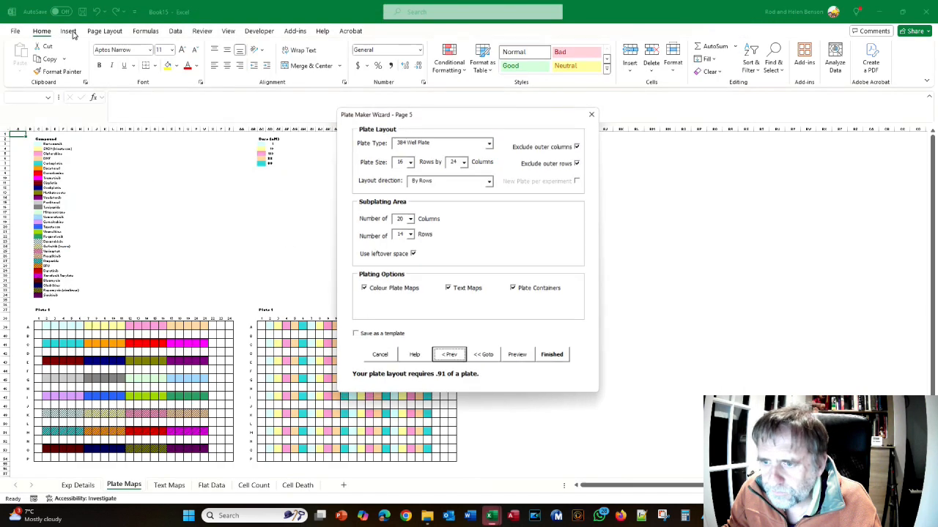
Go back to the Column Names/Values page and enable Pause build for the Compound column
{"action": "left_click", "coordinate": [487, 359]}
{"action": "left_click", "coordinate": [453, 241]}
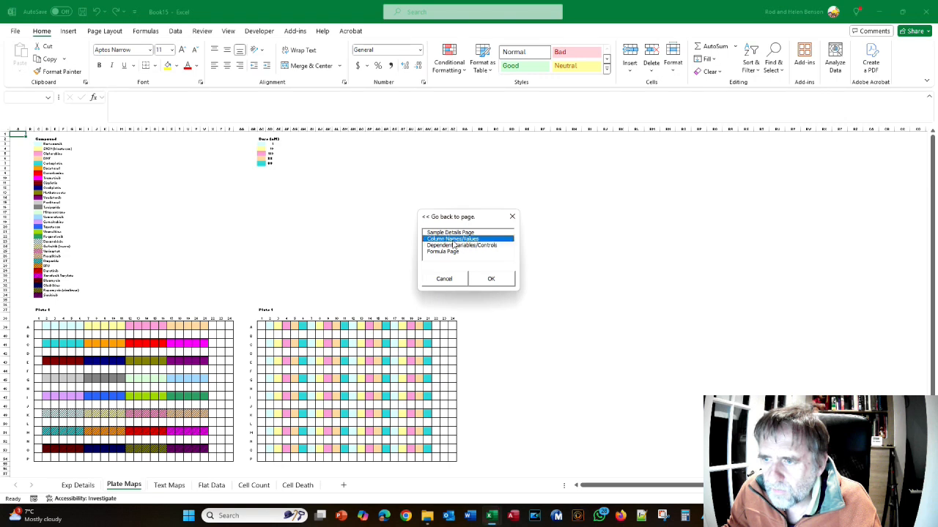
{"action": "left_click", "coordinate": [492, 279]}
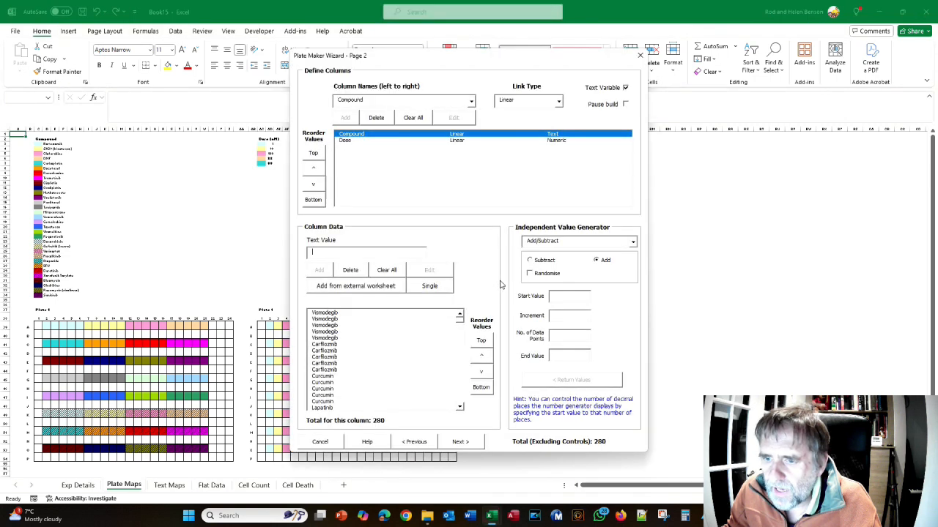
{"action": "left_click", "coordinate": [625, 104]}
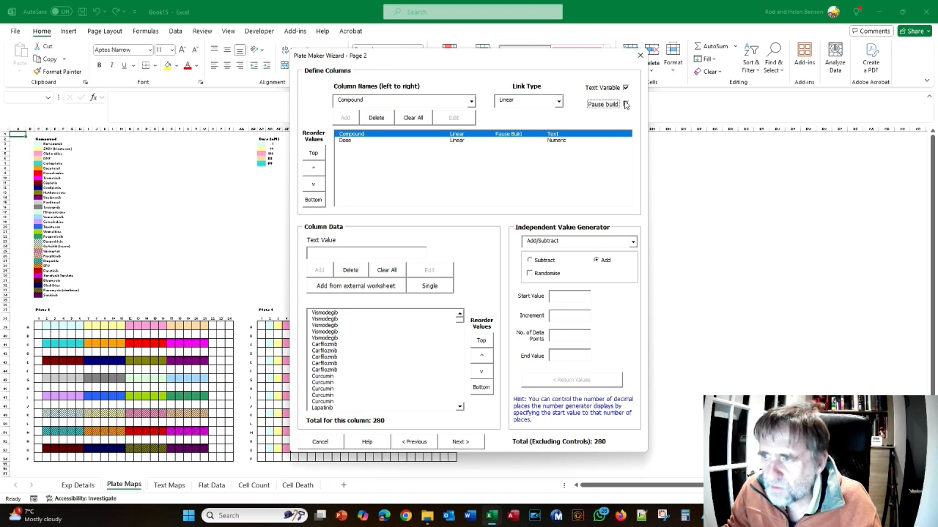
Preview the build up to its pause and look through the compounds and doses in the flat data table
{"action": "left_click", "coordinate": [466, 443]}
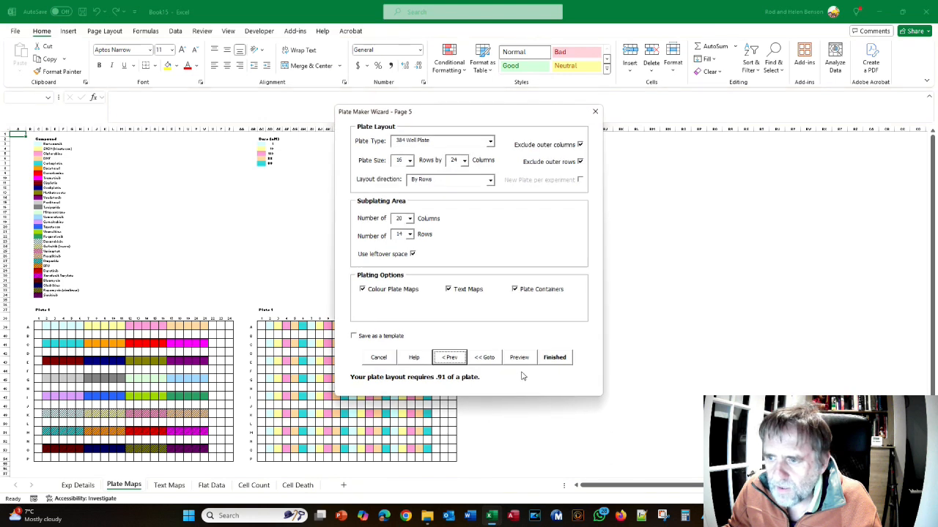
{"action": "left_click", "coordinate": [523, 361]}
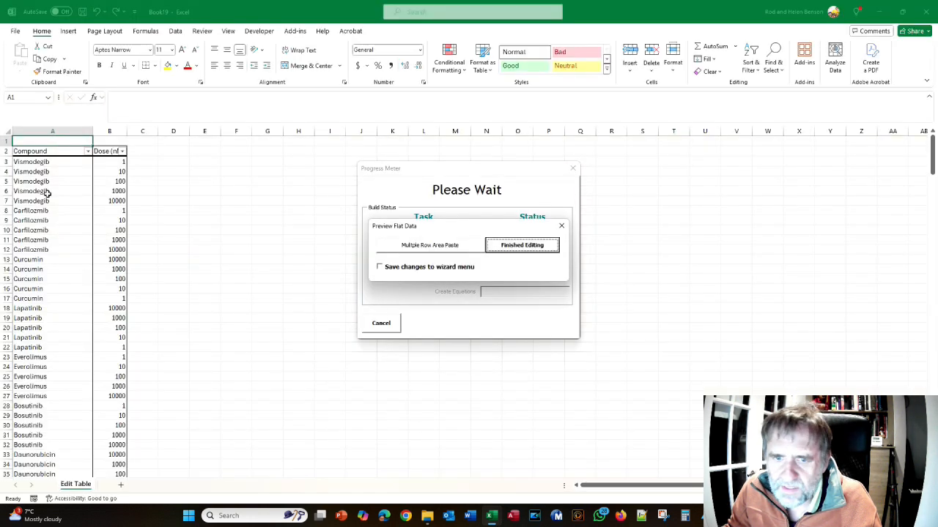
{"action": "scroll", "coordinate": [67, 215], "scroll_direction": "down", "scroll_amount": 12}
{"action": "scroll", "coordinate": [67, 214], "scroll_direction": "down", "scroll_amount": 12}
{"action": "scroll", "coordinate": [67, 215], "scroll_direction": "up", "scroll_amount": 20}
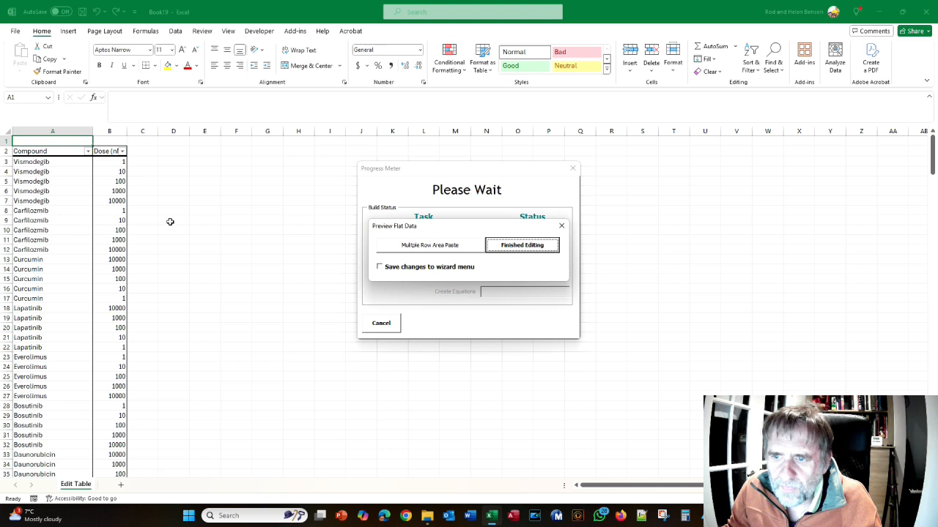
Check the Chemotherapy Master Plates workbook for the light blue drugs in Drugset 2 and return to the edit table
{"action": "key", "text": "alt+Tab"}
{"action": "key", "text": "alt+Tab"}
{"action": "key", "text": "alt+Tab"}
{"action": "left_click", "coordinate": [328, 371]}
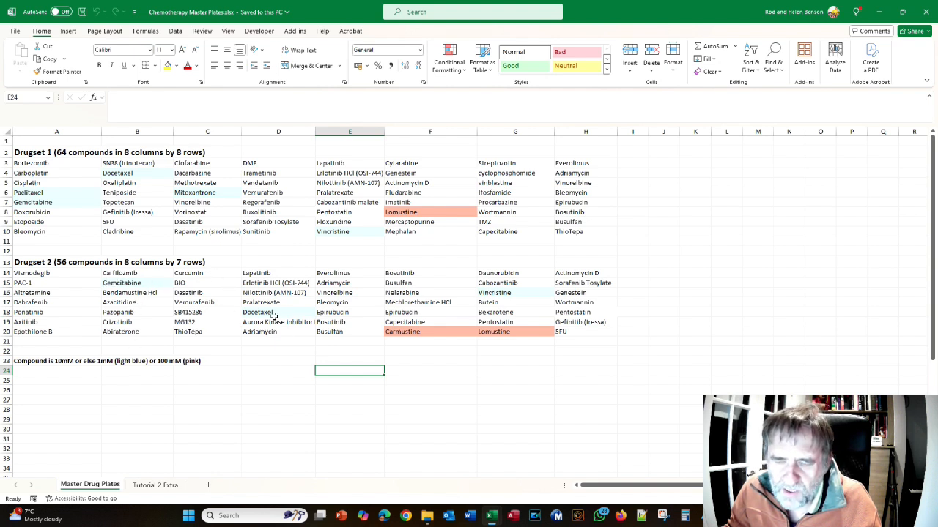
{"action": "key", "text": "alt+Tab"}
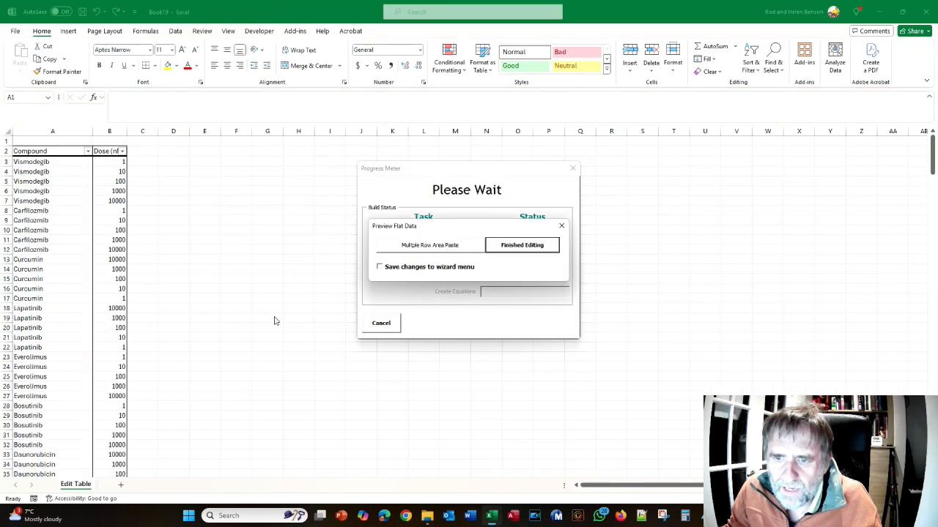
{"action": "key", "text": "alt+Tab"}
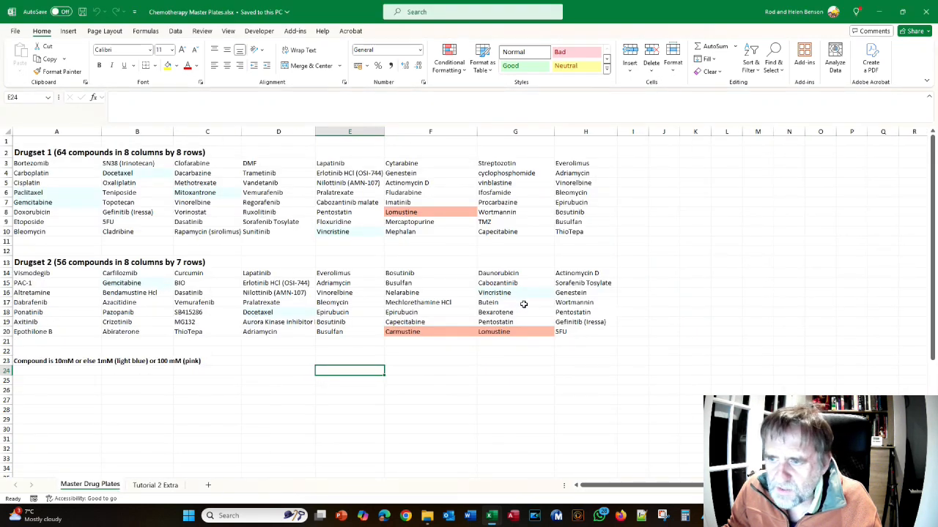
{"action": "key", "text": "alt+Tab"}
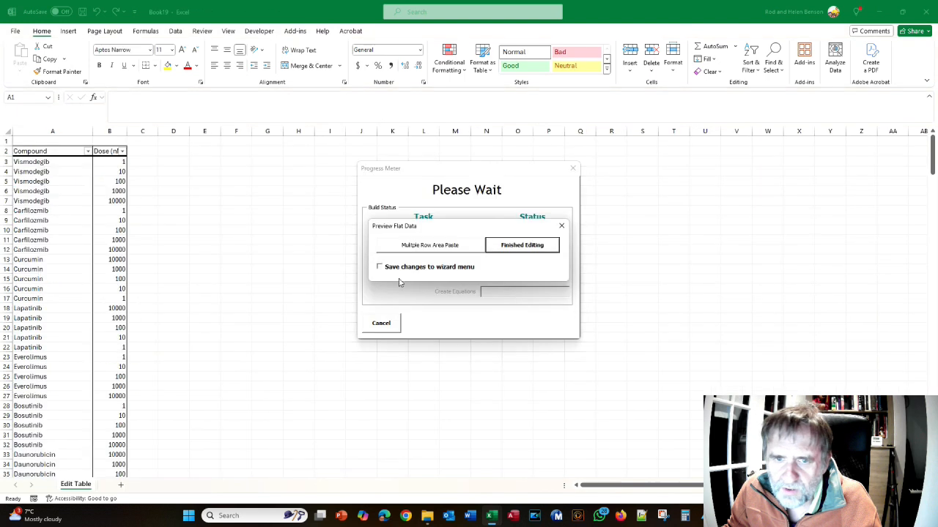
Filter the Compound column to Gemcitabine, Vincristine and Docetaxel, checking the selection against the light blue drugs in Drugset 2
{"action": "left_click", "coordinate": [89, 155]}
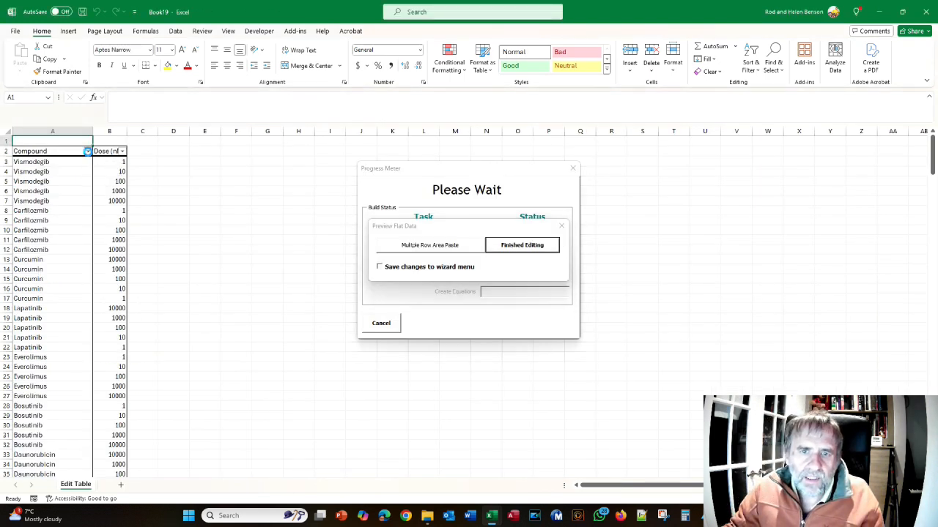
{"action": "left_click", "coordinate": [88, 151]}
{"action": "left_click", "coordinate": [30, 279]}
{"action": "left_click_drag", "start_coordinate": [123, 289], "coordinate": [123, 341]}
{"action": "left_click", "coordinate": [29, 323]}
{"action": "left_click", "coordinate": [30, 341]}
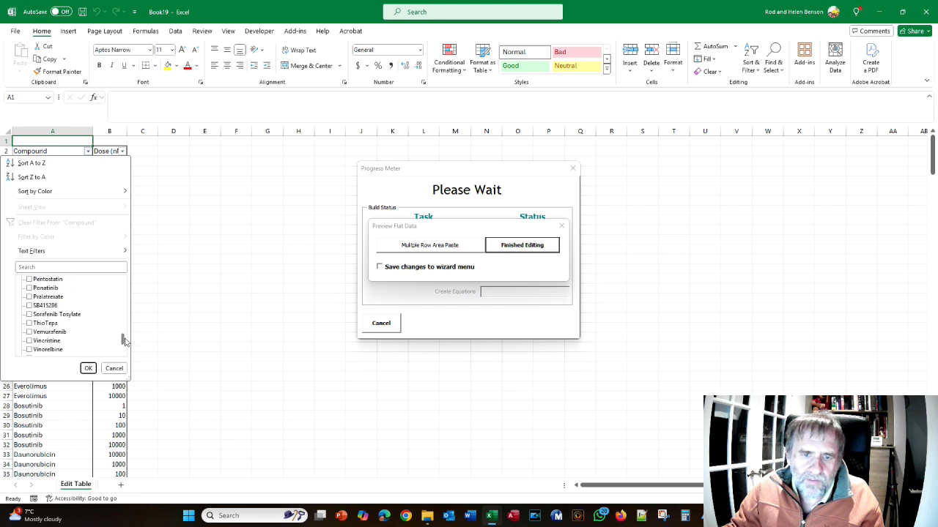
{"action": "left_click", "coordinate": [38, 341]}
{"action": "left_click", "coordinate": [88, 367]}
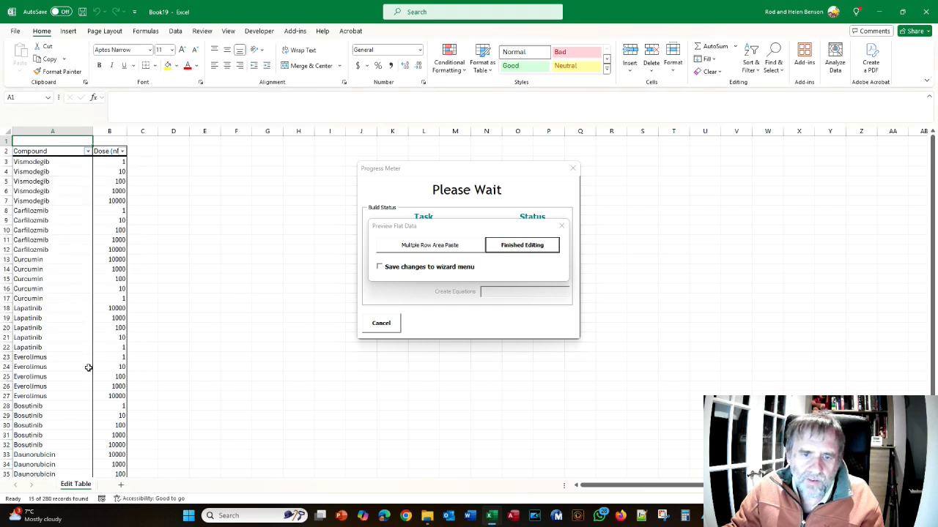
{"action": "key", "text": "alt+Tab"}
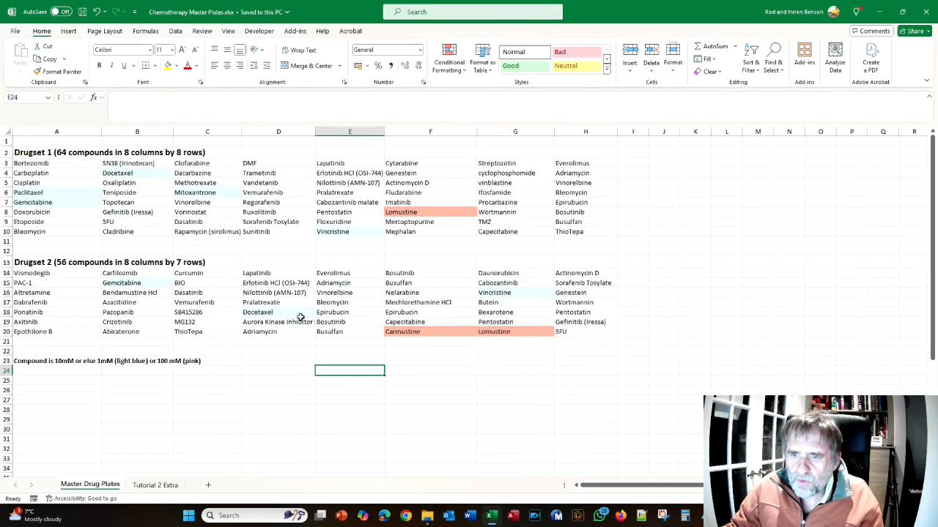
{"action": "key", "text": "alt+Tab"}
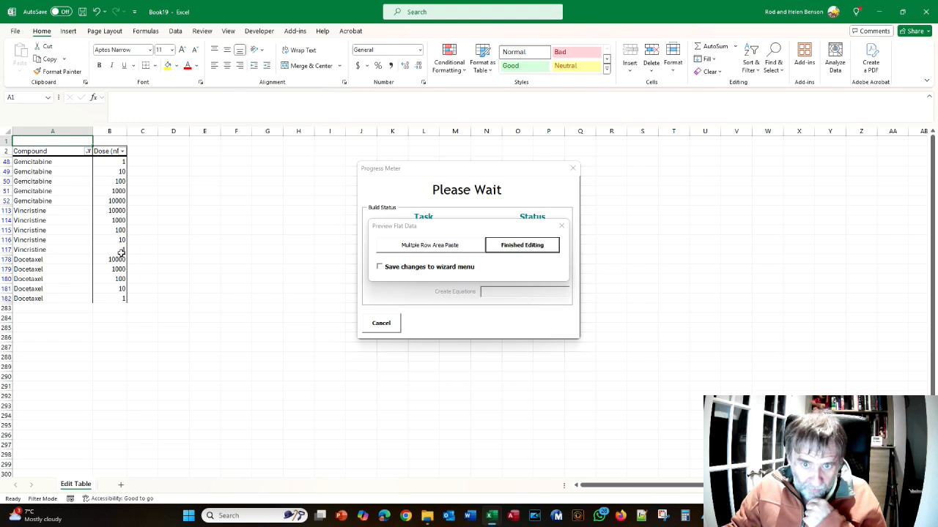
Enter the formula =B48/10 in C48 and fill it down to C182 beside the filtered doses
{"action": "left_click", "coordinate": [148, 161]}
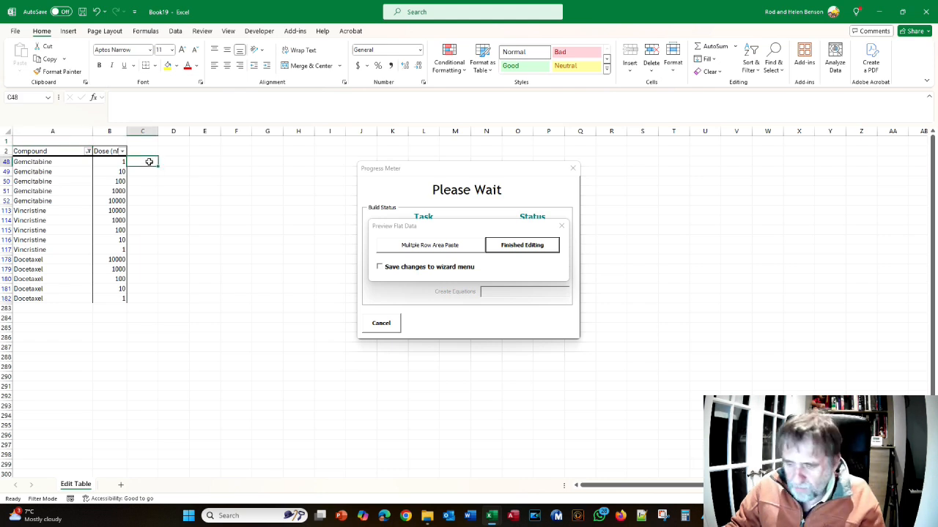
{"action": "type", "text": "="}
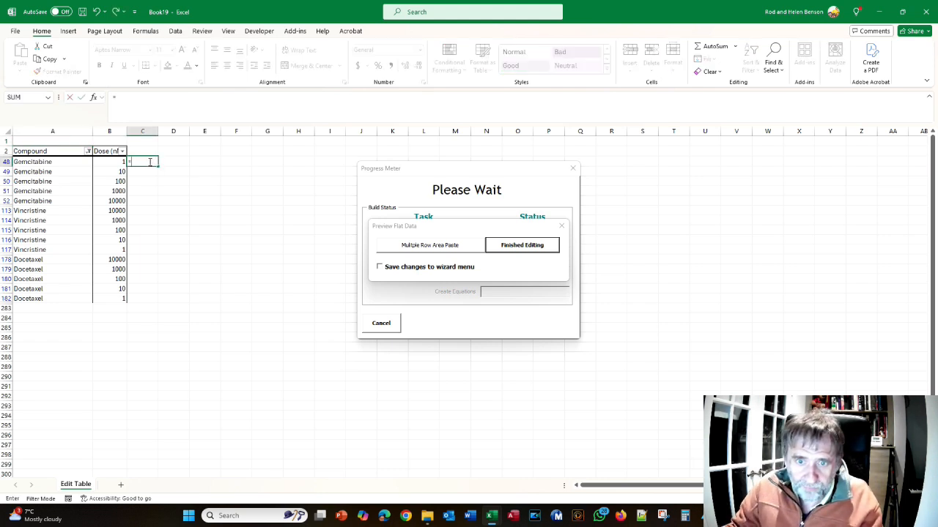
{"action": "left_click", "coordinate": [112, 160]}
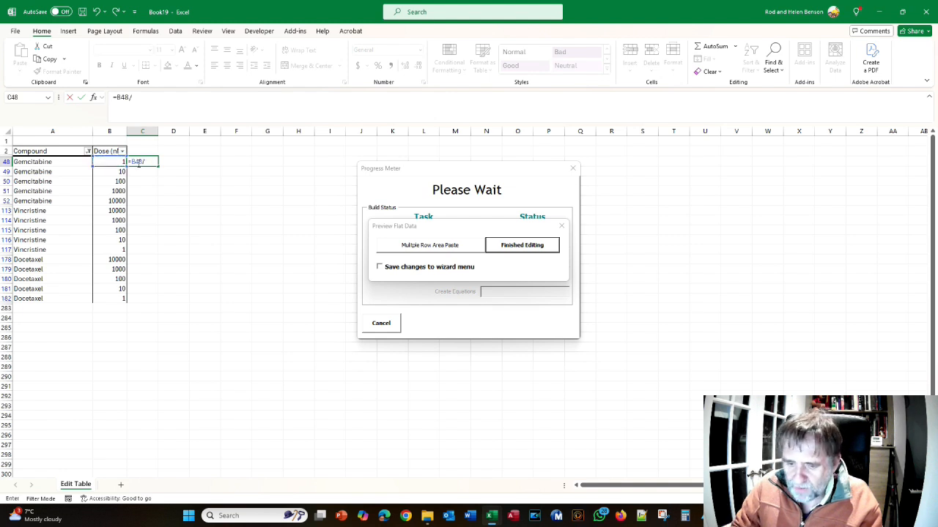
{"action": "key", "text": "Return"}
{"action": "left_click", "coordinate": [138, 163]}
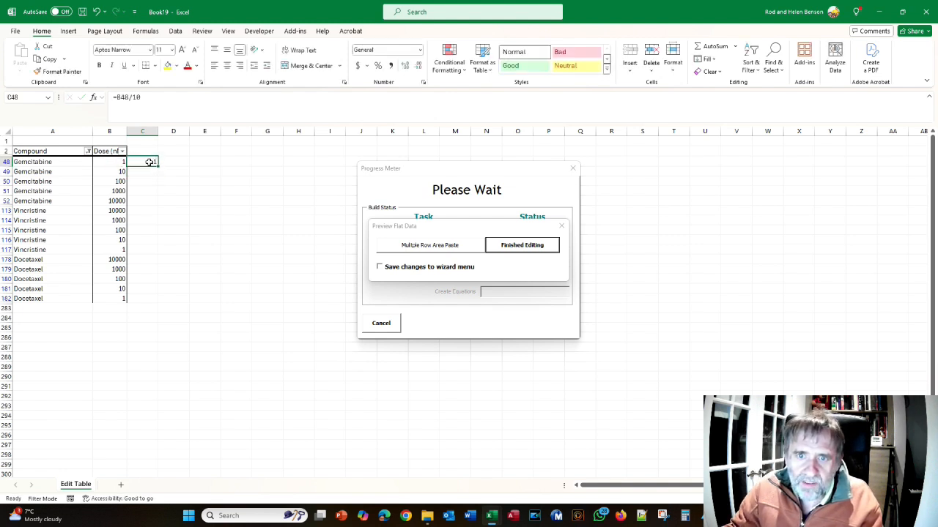
{"action": "left_click_drag", "start_coordinate": [159, 165], "coordinate": [153, 300]}
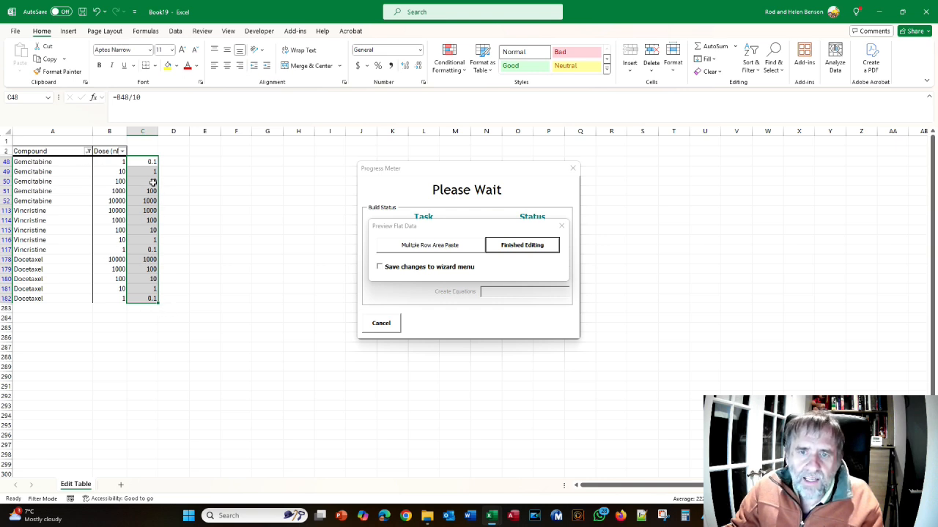
{"action": "left_click_drag", "start_coordinate": [149, 159], "coordinate": [152, 298]}
{"action": "key", "text": "ctrl+c"}
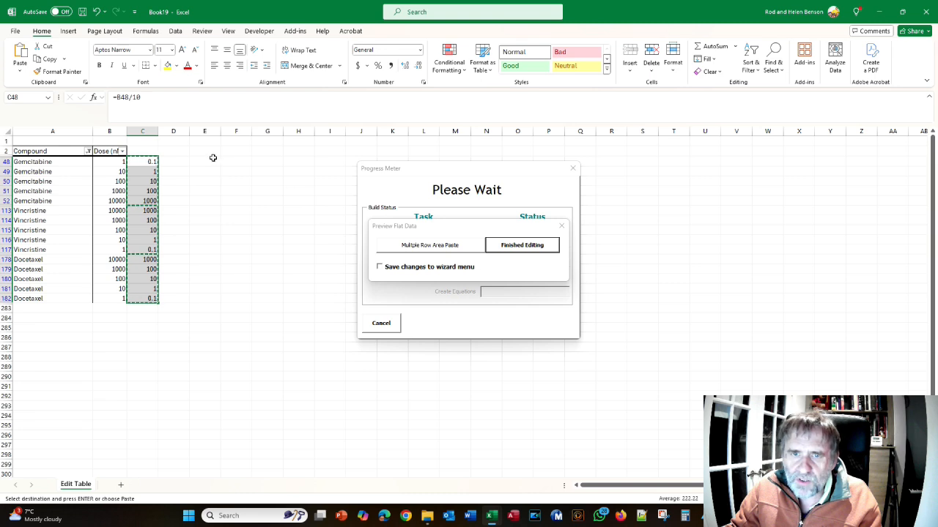
{"action": "key", "text": "Escape"}
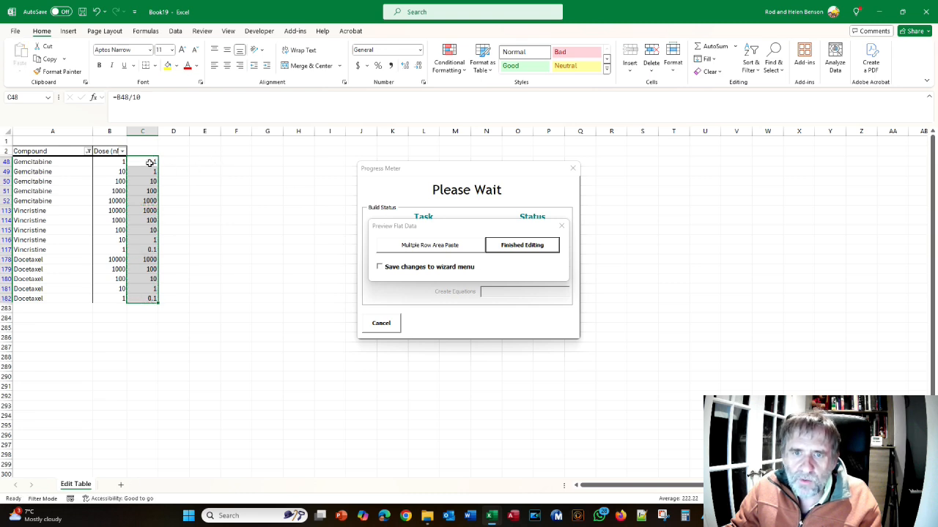
{"action": "left_click", "coordinate": [201, 164]}
{"action": "left_click_drag", "start_coordinate": [141, 160], "coordinate": [145, 298]}
{"action": "left_click", "coordinate": [254, 179]}
Paste the calculated doses in C48:C182 over the filtered doses from B48 using Multiple Row Area Paste
{"action": "left_click_drag", "start_coordinate": [139, 160], "coordinate": [153, 299]}
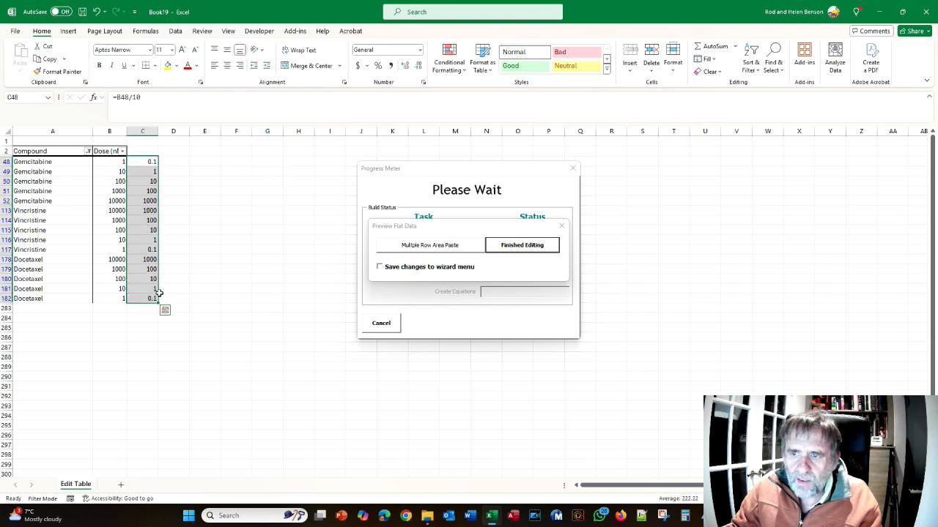
{"action": "left_click", "coordinate": [429, 247]}
{"action": "left_click_drag", "start_coordinate": [446, 236], "coordinate": [280, 220]}
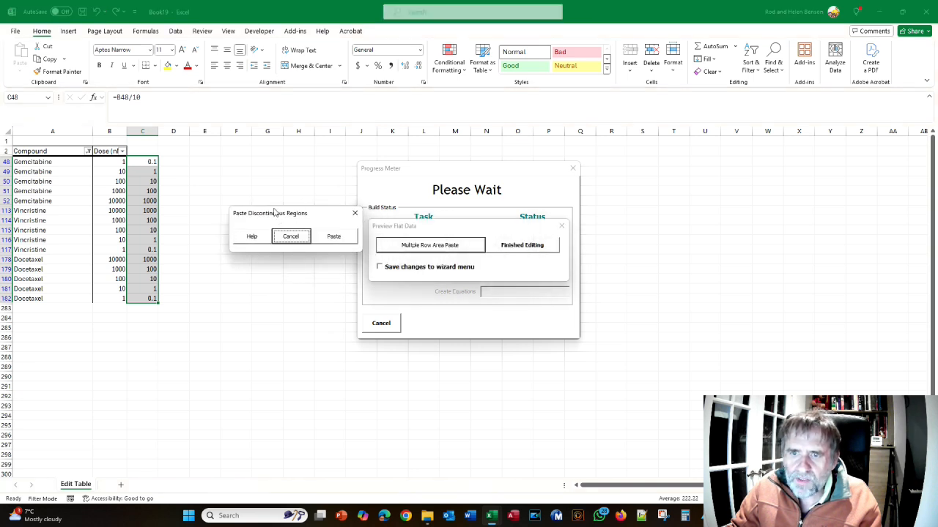
{"action": "left_click", "coordinate": [112, 161]}
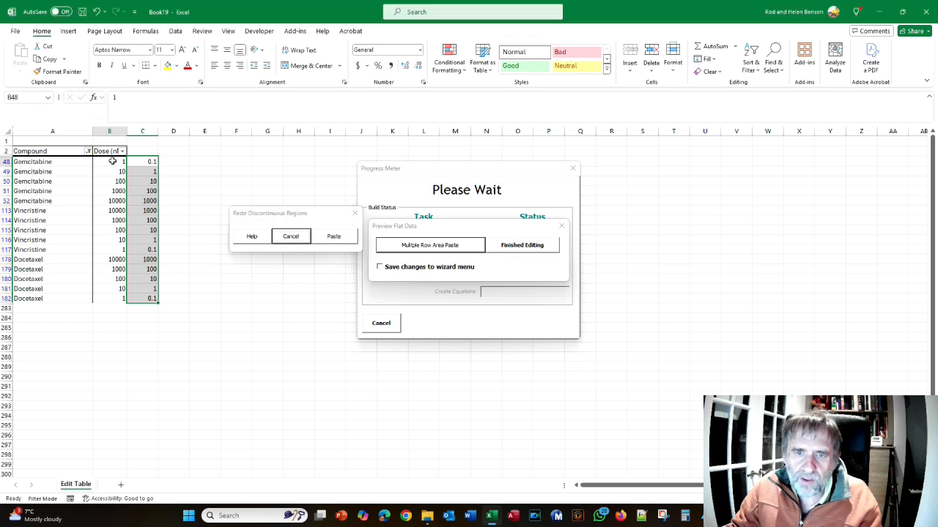
{"action": "left_click", "coordinate": [341, 241]}
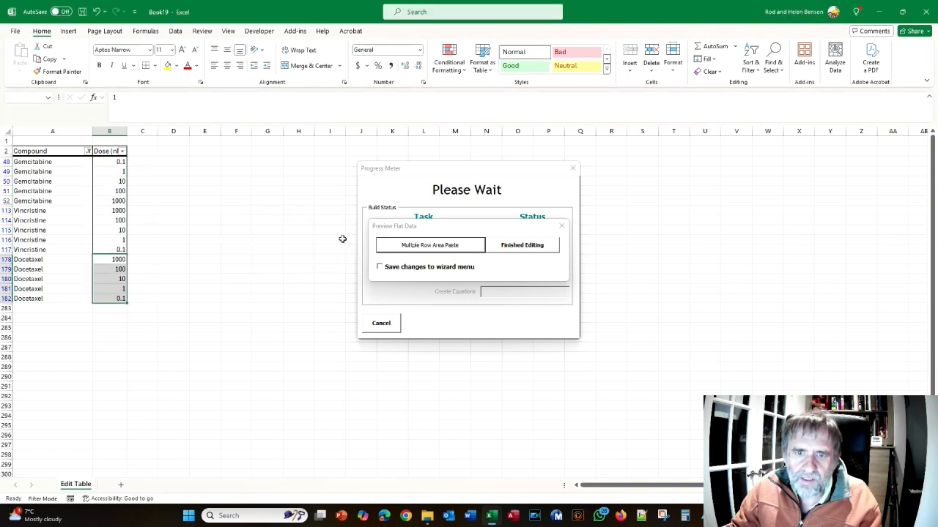
{"action": "left_click", "coordinate": [173, 248]}
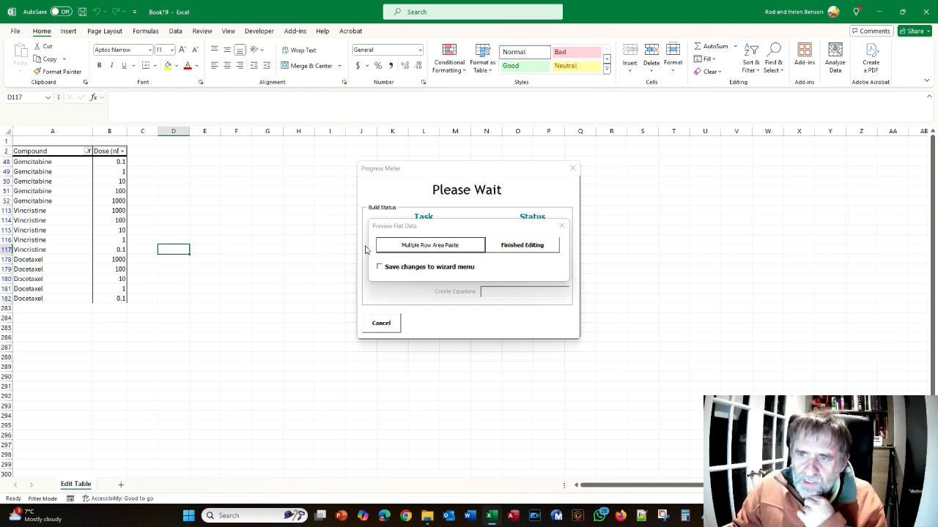
Clear the Compound filter and look through the doses across the full edit table
{"action": "left_click", "coordinate": [88, 150]}
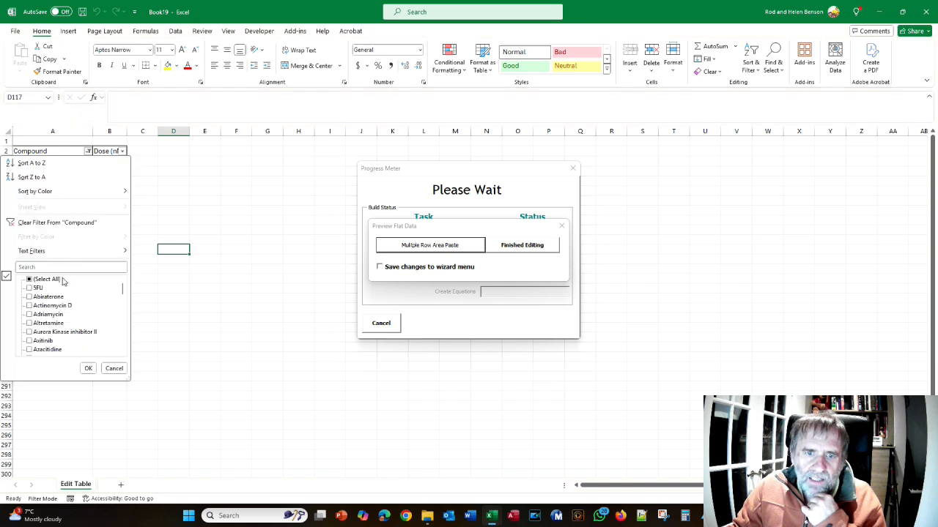
{"action": "left_click", "coordinate": [88, 369]}
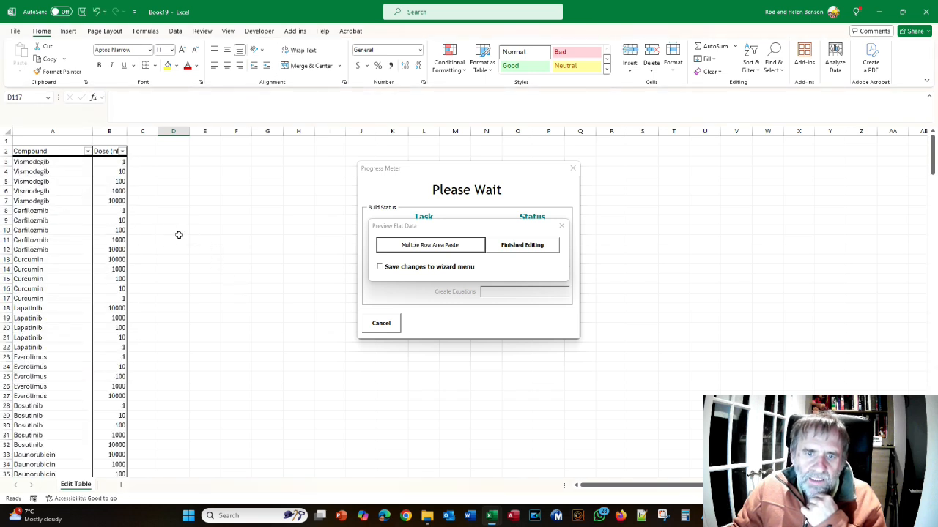
{"action": "scroll", "coordinate": [172, 230], "scroll_direction": "down", "scroll_amount": 10}
{"action": "scroll", "coordinate": [160, 225], "scroll_direction": "down", "scroll_amount": 19}
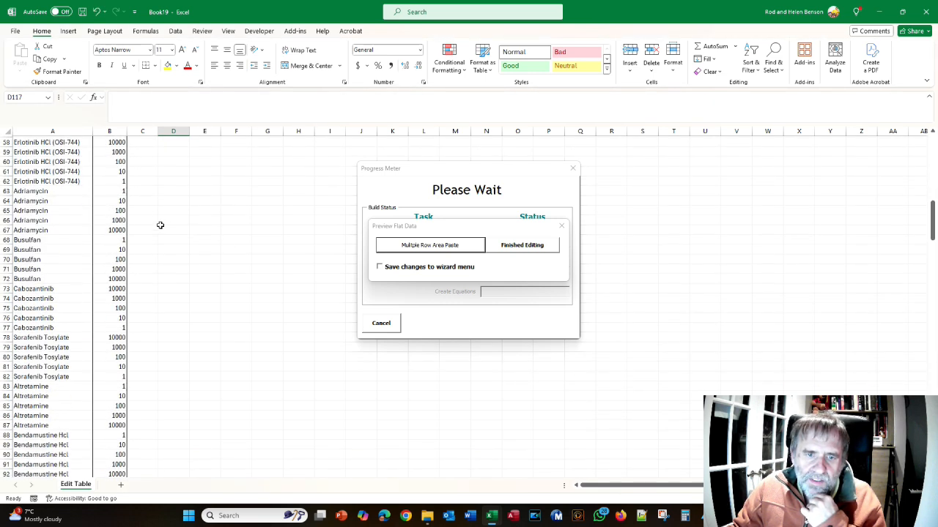
{"action": "scroll", "coordinate": [159, 225], "scroll_direction": "down", "scroll_amount": 7}
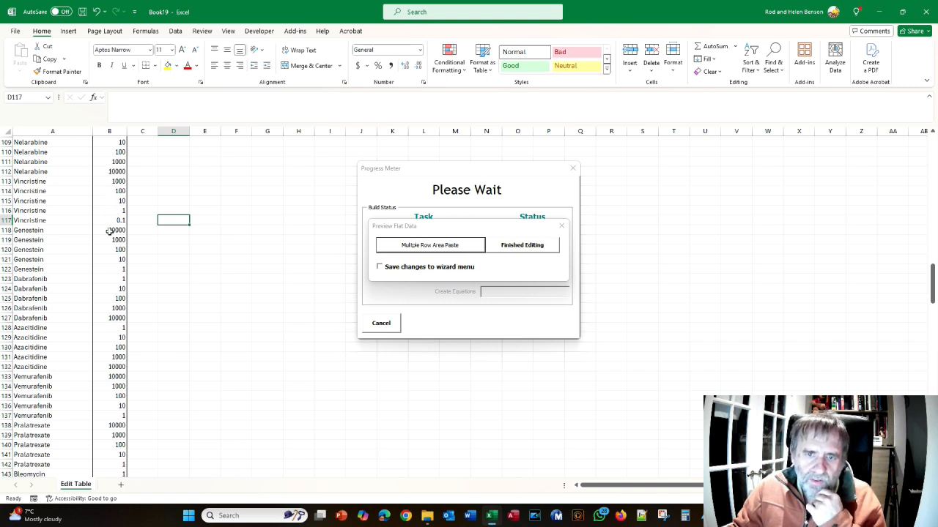
{"action": "scroll", "coordinate": [258, 291], "scroll_direction": "up", "scroll_amount": 20}
{"action": "scroll", "coordinate": [257, 291], "scroll_direction": "up", "scroll_amount": 10}
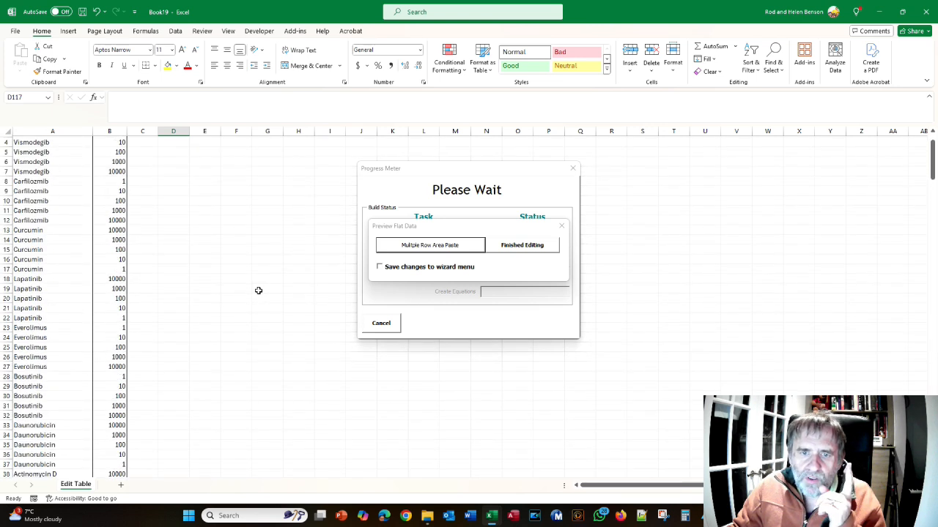
Check the Chemotherapy Master Plates workbook for the pink drugs in Drugset 2 and return to the edit table
{"action": "key", "text": "alt+Tab"}
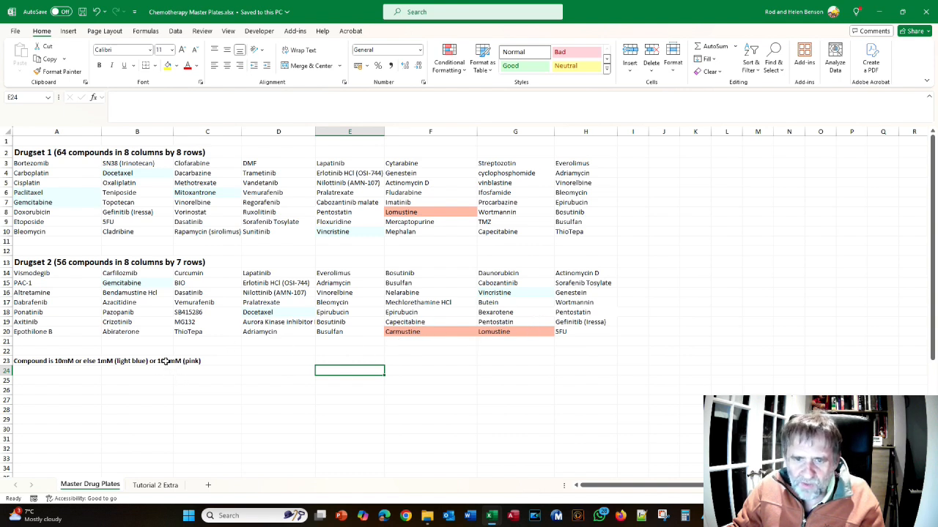
{"action": "key", "text": "alt+Tab"}
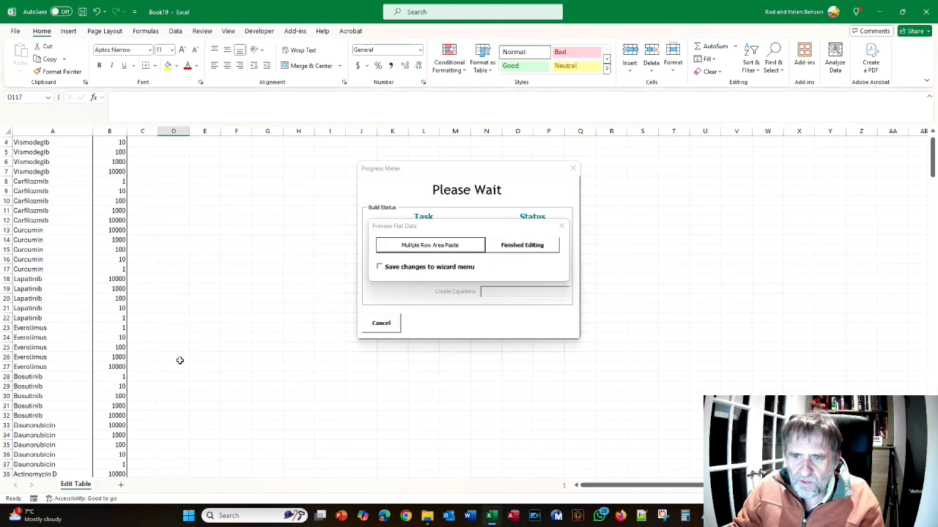
{"action": "scroll", "coordinate": [181, 331], "scroll_direction": "up", "scroll_amount": 1}
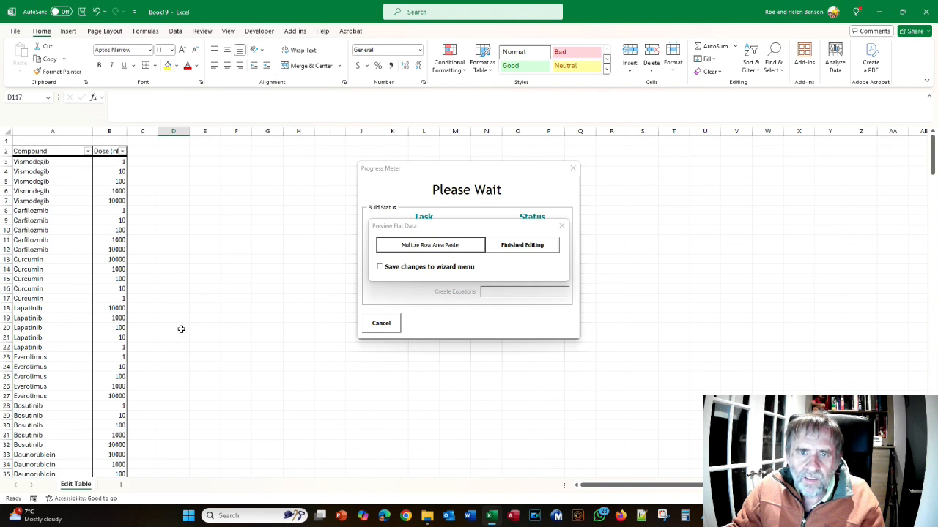
Filter the Compound column to Carmustine and Lomustine only
{"action": "left_click", "coordinate": [87, 151]}
{"action": "left_click", "coordinate": [35, 281]}
{"action": "left_click_drag", "start_coordinate": [124, 290], "coordinate": [122, 313]}
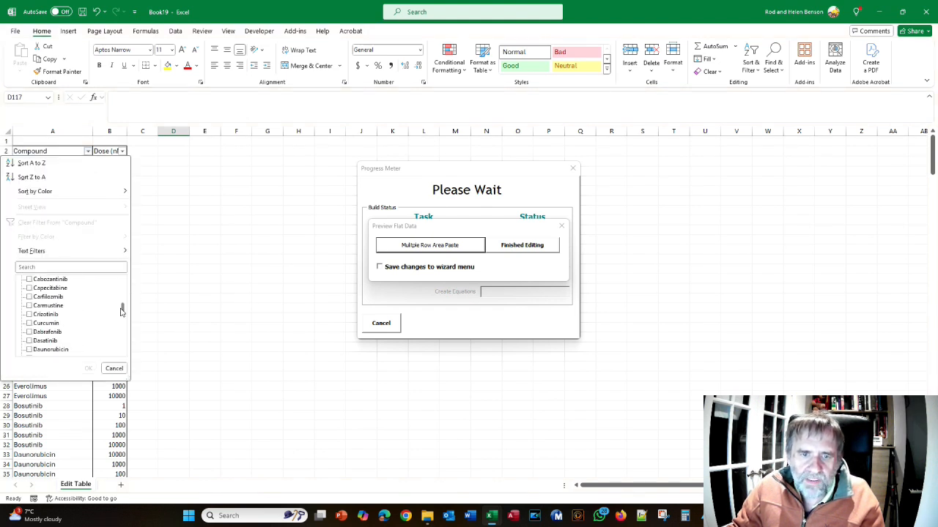
{"action": "left_click", "coordinate": [32, 307]}
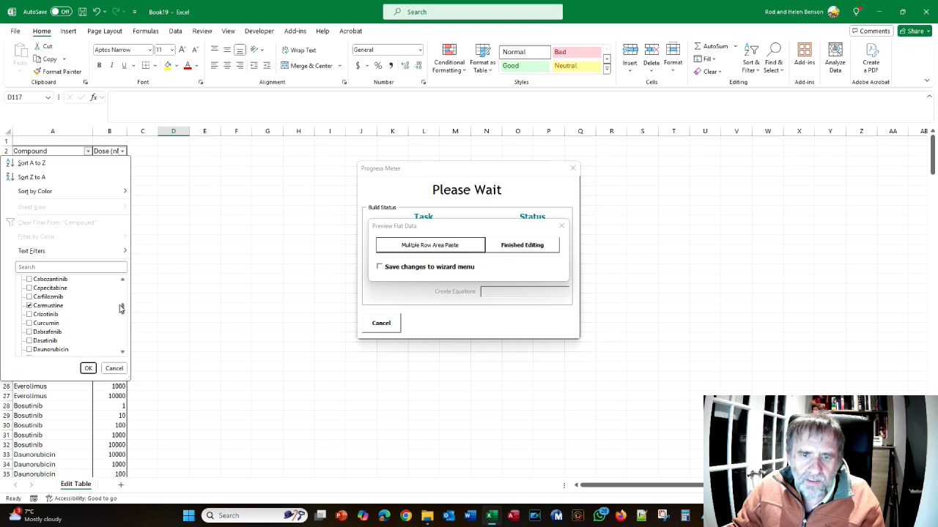
{"action": "left_click_drag", "start_coordinate": [123, 312], "coordinate": [123, 327]}
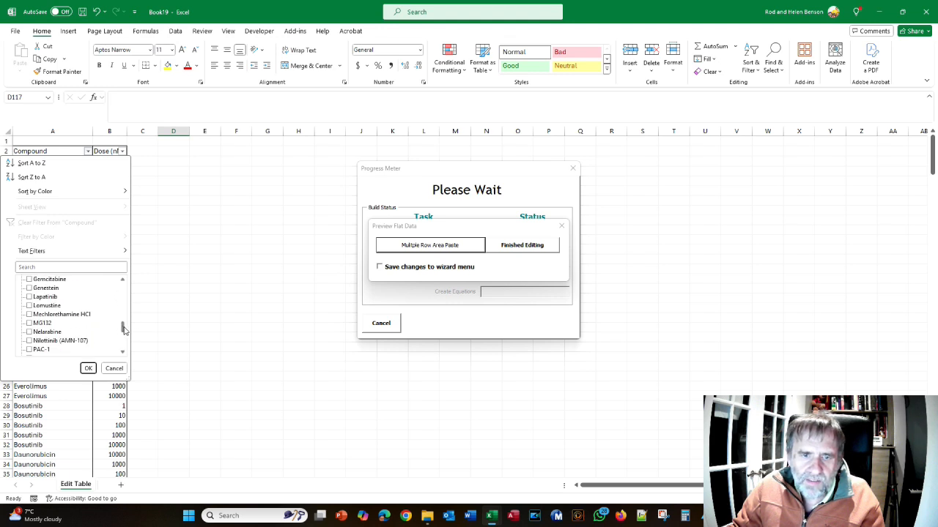
{"action": "left_click", "coordinate": [38, 306]}
{"action": "left_click", "coordinate": [87, 369]}
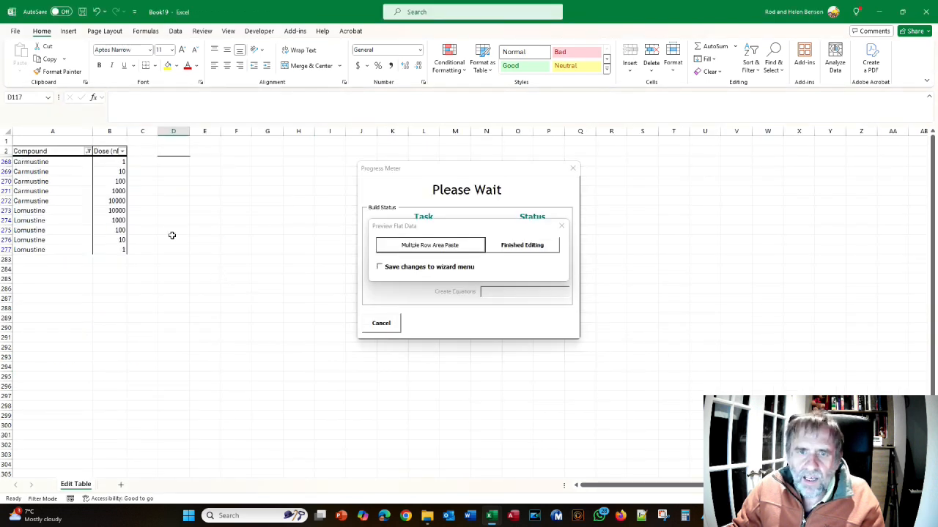
Enter the formula =B268*10 in C268 and fill it down to C277 beside the filtered doses
{"action": "left_click", "coordinate": [152, 163]}
{"action": "type", "text": "="}
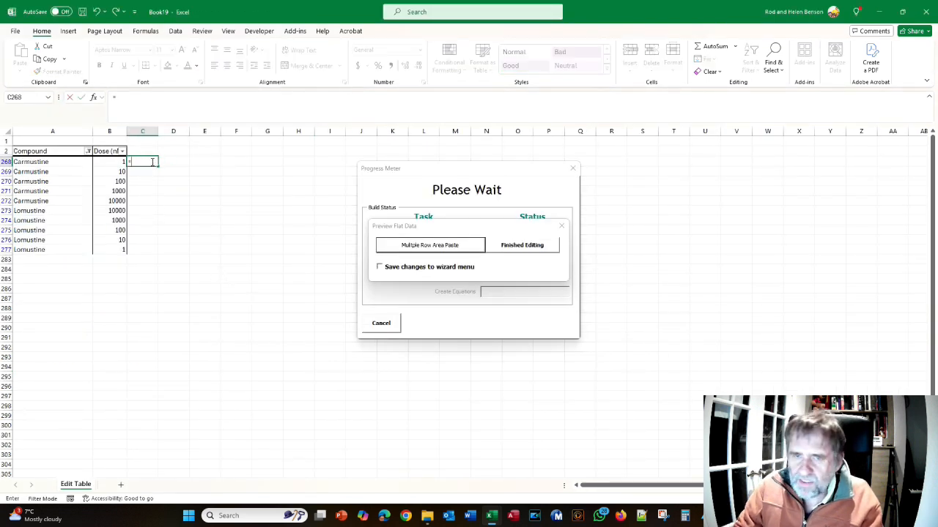
{"action": "left_click", "coordinate": [106, 163]}
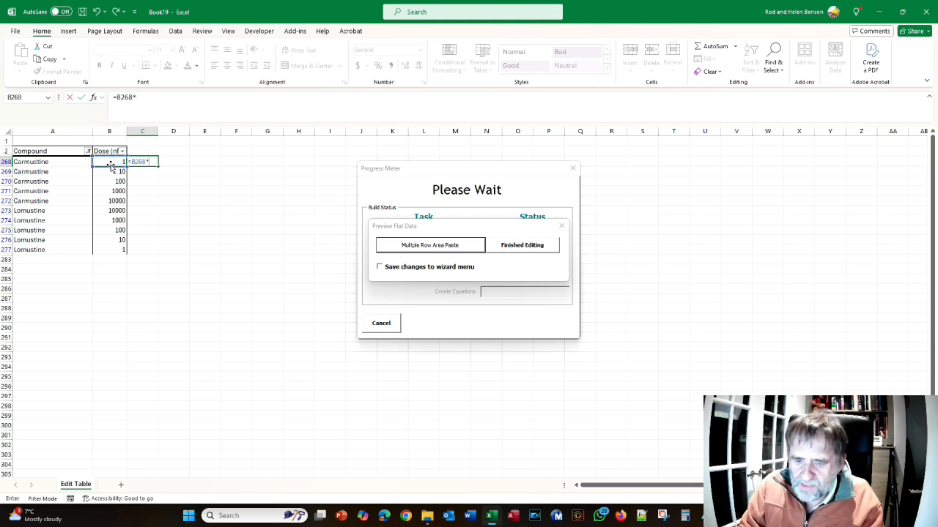
{"action": "type", "text": "*1"}
{"action": "type", "text": "0"}
{"action": "key", "text": "Return"}
{"action": "left_click", "coordinate": [155, 164]}
{"action": "left_click_drag", "start_coordinate": [156, 165], "coordinate": [149, 255]}
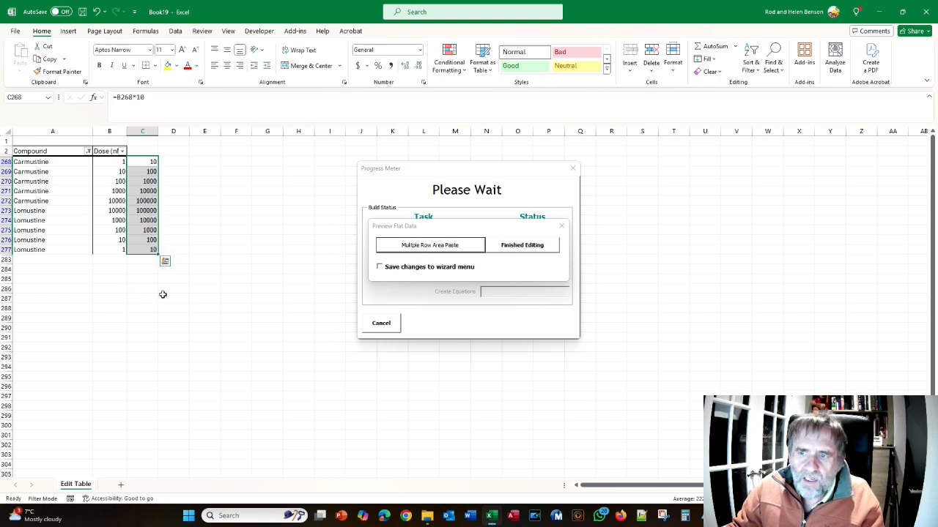
Paste the C268:C277 doses over the originals from B268 using Multiple Row Area Paste and clear the Compound filter
{"action": "left_click", "coordinate": [438, 250]}
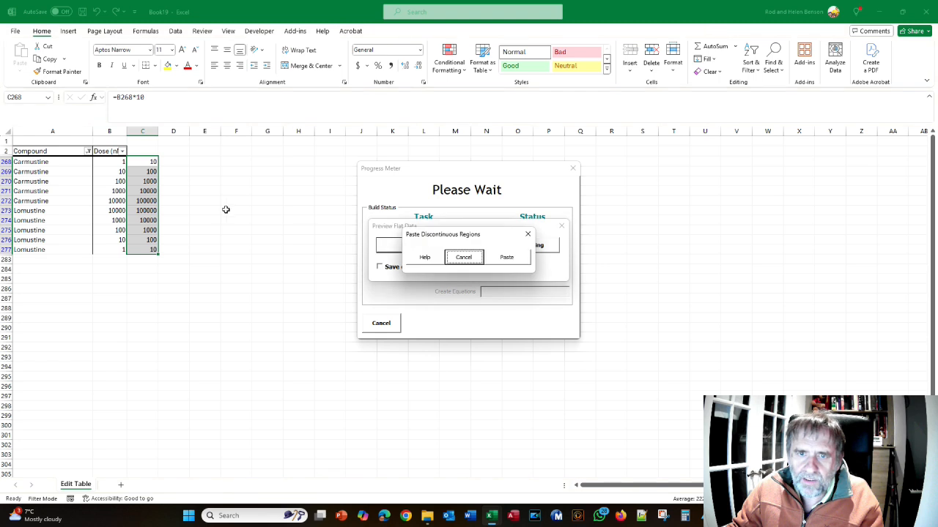
{"action": "left_click", "coordinate": [115, 164]}
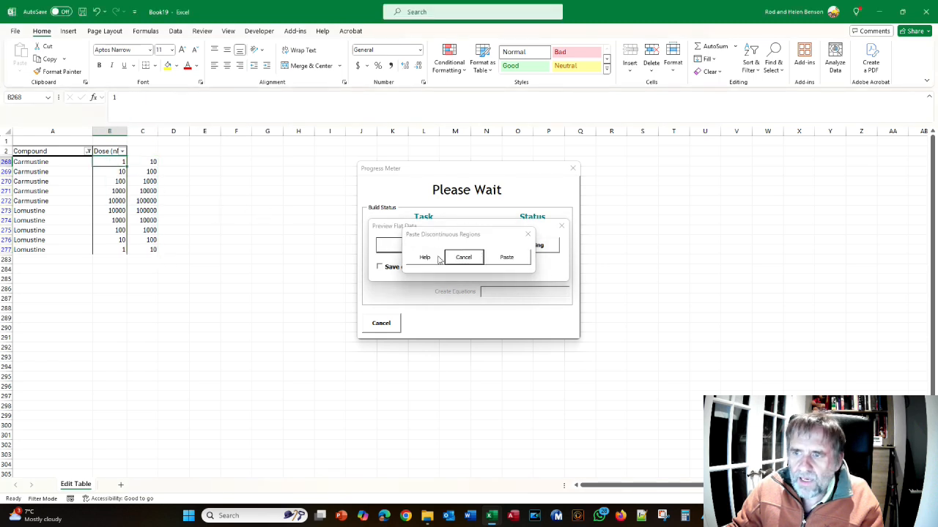
{"action": "left_click", "coordinate": [506, 258]}
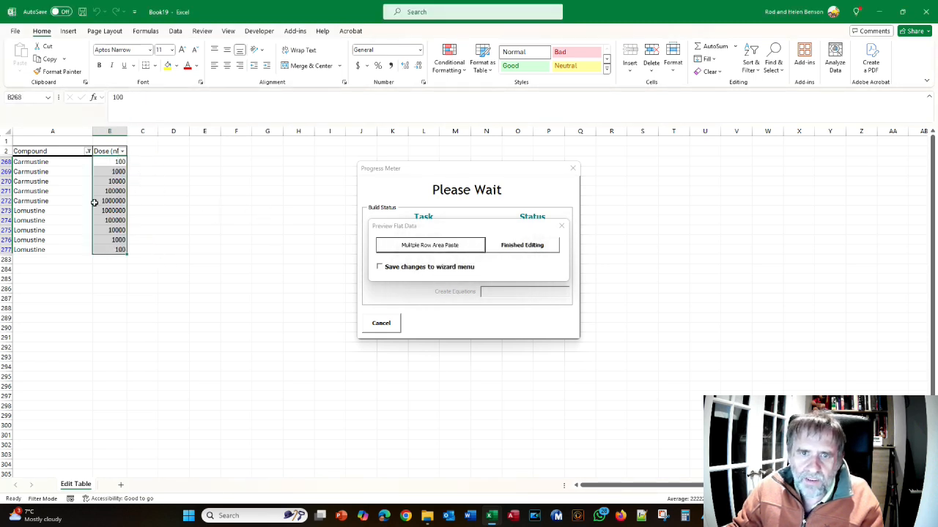
{"action": "left_click", "coordinate": [88, 151]}
{"action": "left_click", "coordinate": [88, 368]}
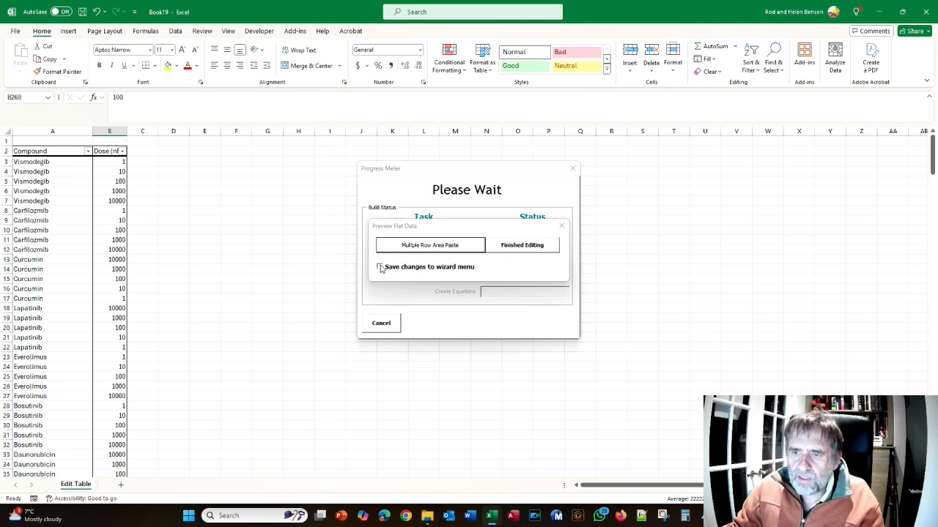
Finish editing with the changes saved to the wizard menu and check the values of the Dose column on Page 2
{"action": "left_click", "coordinate": [380, 267]}
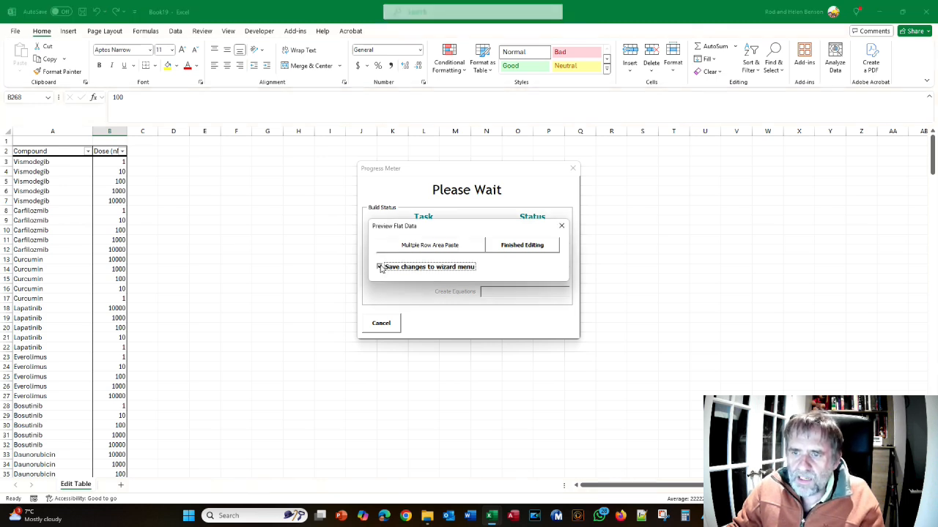
{"action": "left_click", "coordinate": [523, 246]}
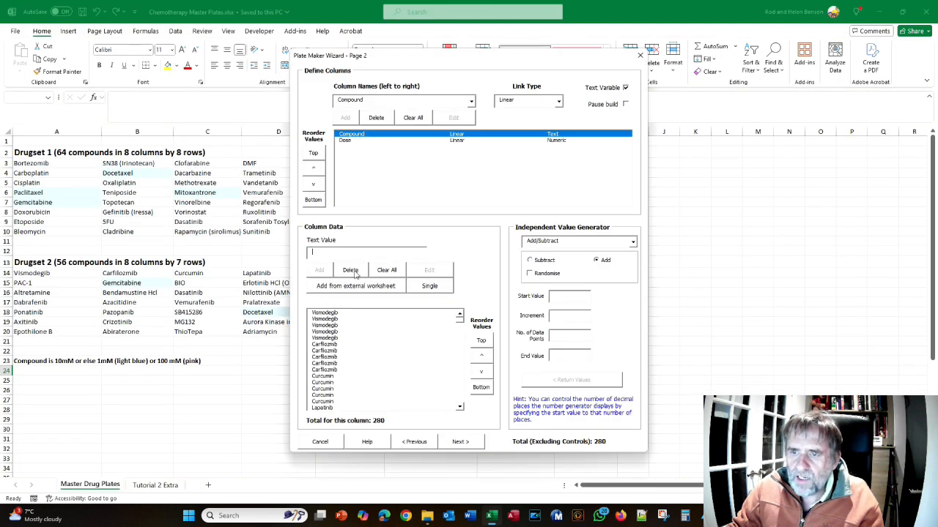
{"action": "left_click", "coordinate": [347, 141]}
{"action": "mouse_move", "coordinate": [460, 320]}
{"action": "left_mouse_down"}
{"action": "mouse_move", "coordinate": [459, 337]}
{"action": "mouse_move", "coordinate": [460, 316]}
{"action": "left_mouse_up"}
Continue through the wizard to Page 5, preview the workbook and examine its compound and dose plate maps
{"action": "left_click", "coordinate": [458, 443]}
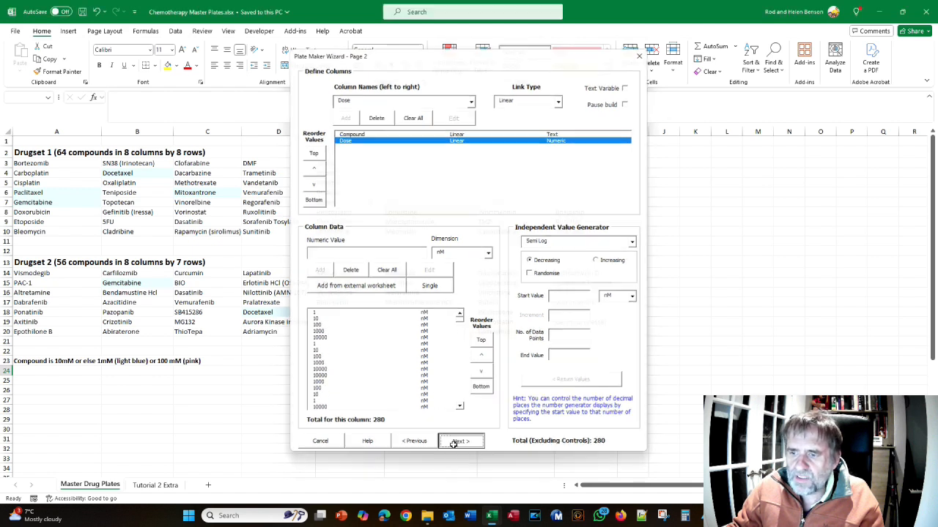
{"action": "left_click", "coordinate": [426, 477]}
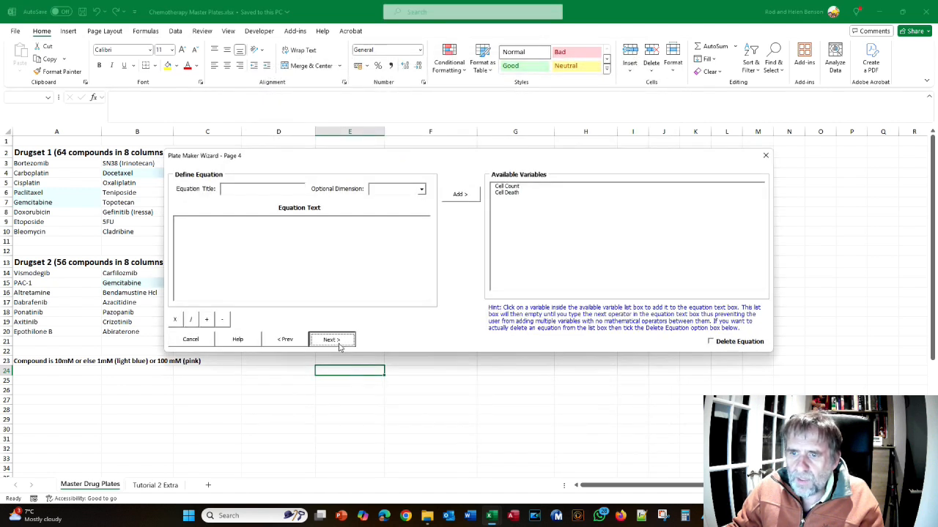
{"action": "left_click", "coordinate": [331, 339]}
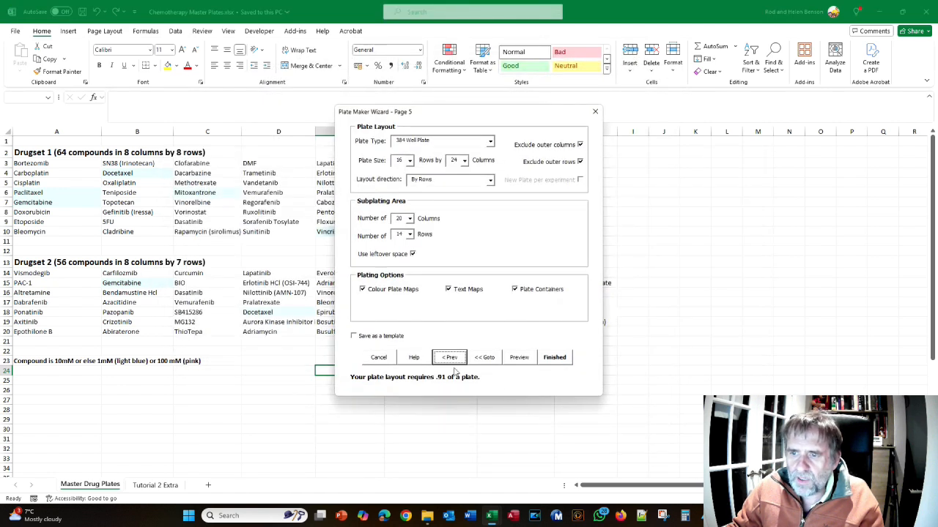
{"action": "left_click", "coordinate": [512, 360]}
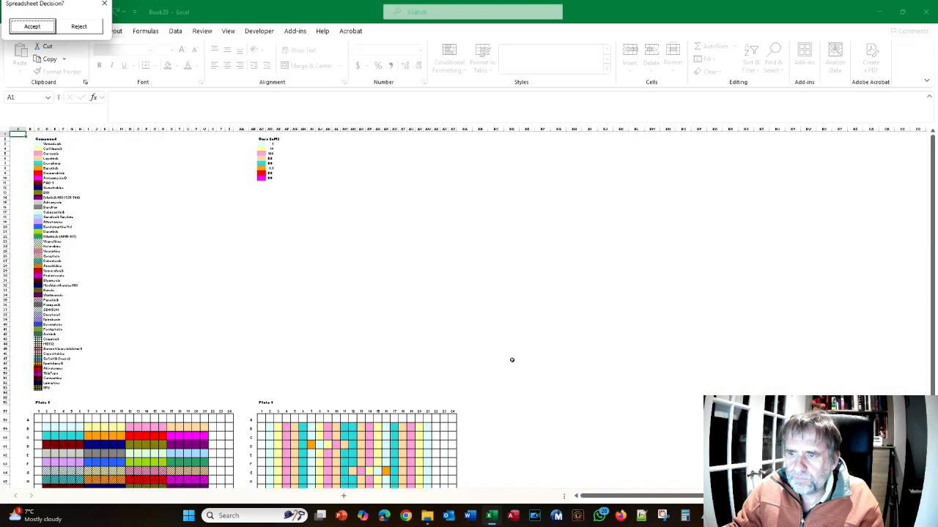
{"action": "scroll", "coordinate": [512, 360], "scroll_direction": "down", "scroll_amount": 9}
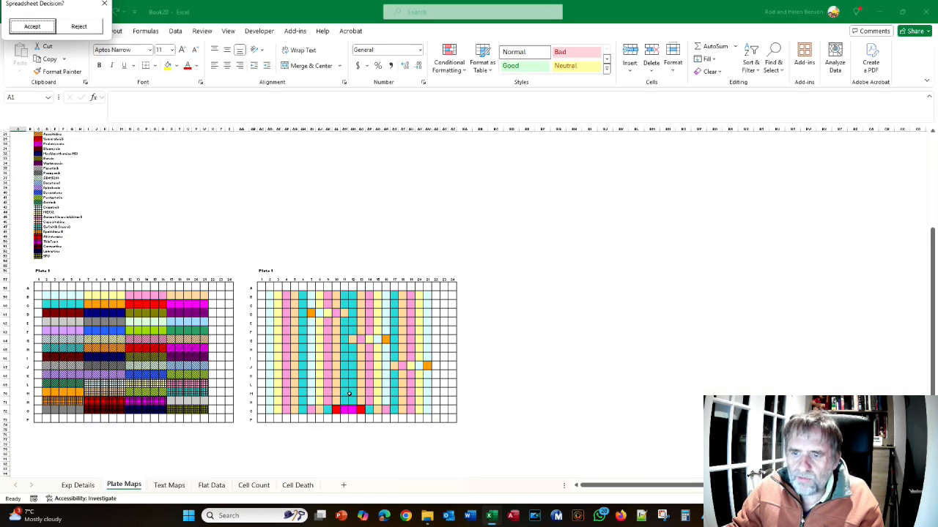
Switch to the Data analysis Crib Sheet in Acrobat and compare the plate maps with Figure 86
{"action": "key", "text": "alt+Tab"}
{"action": "key", "text": "alt+Tab"}
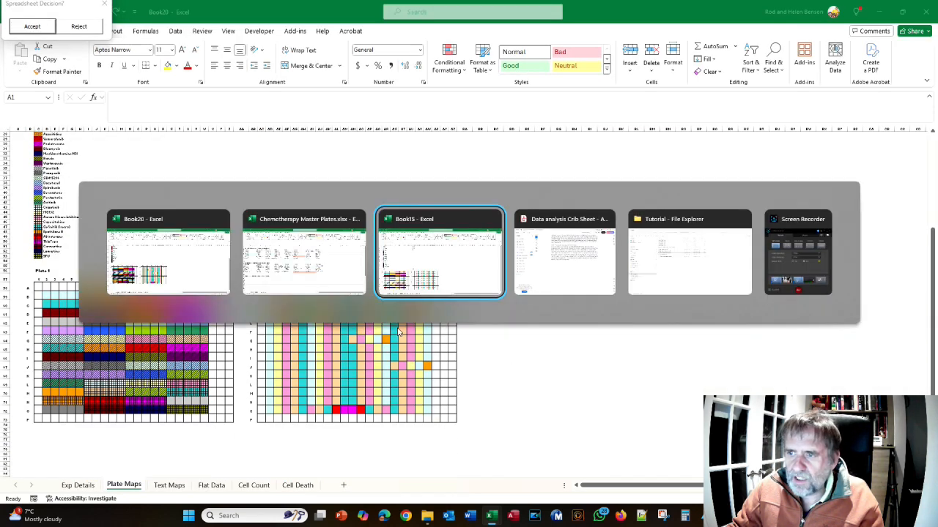
{"action": "key", "text": "alt+Tab"}
{"action": "scroll", "coordinate": [453, 316], "scroll_direction": "down", "scroll_amount": 15}
{"action": "scroll", "coordinate": [453, 315], "scroll_direction": "down", "scroll_amount": 15}
{"action": "scroll", "coordinate": [453, 320], "scroll_direction": "down", "scroll_amount": 10}
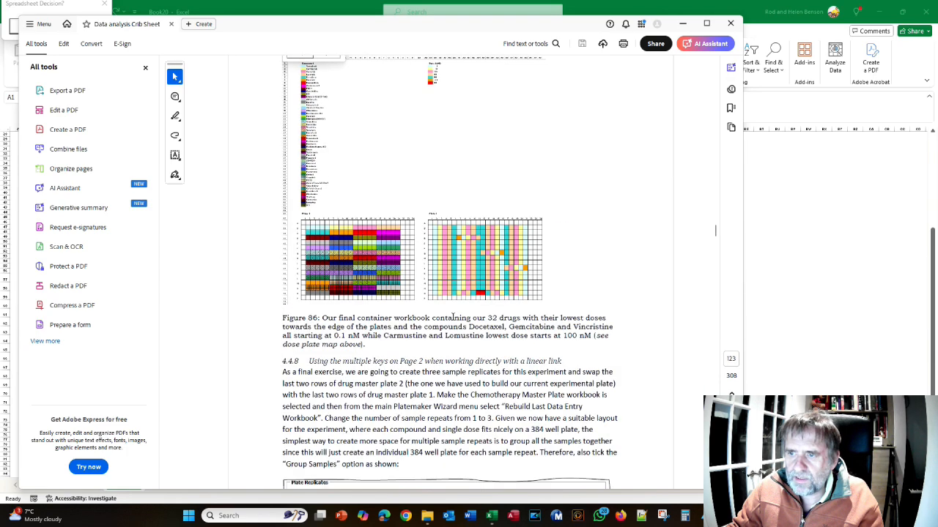
Compare the previewed plate maps with Figure 86 in the Crib Sheet and read the start of section 4.4.8
{"action": "key", "text": "alt+Tab"}
{"action": "key", "text": "alt+Tab"}
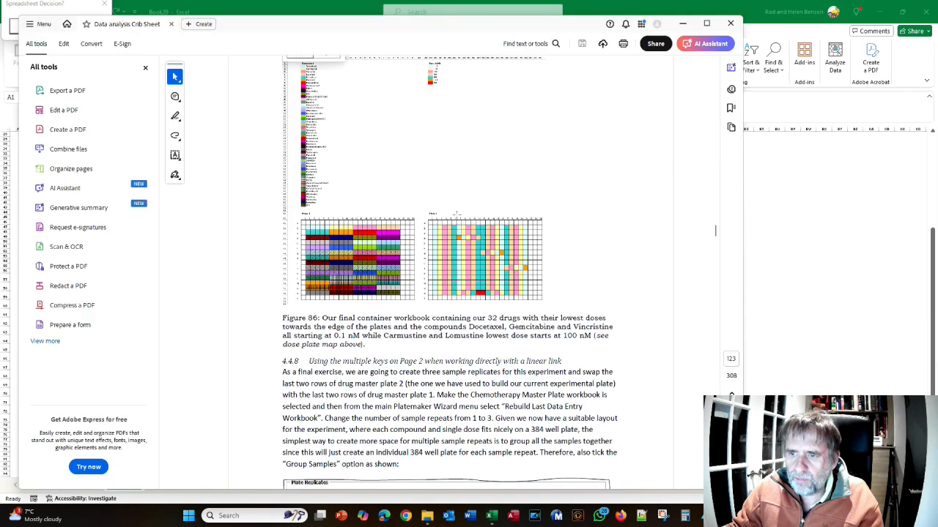
{"action": "key", "text": "alt+Tab"}
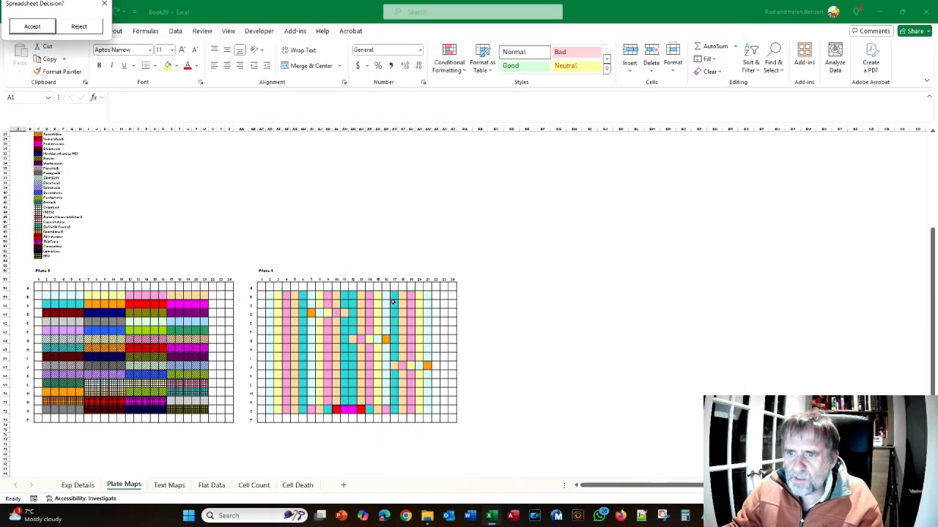
{"action": "key", "text": "alt+Tab"}
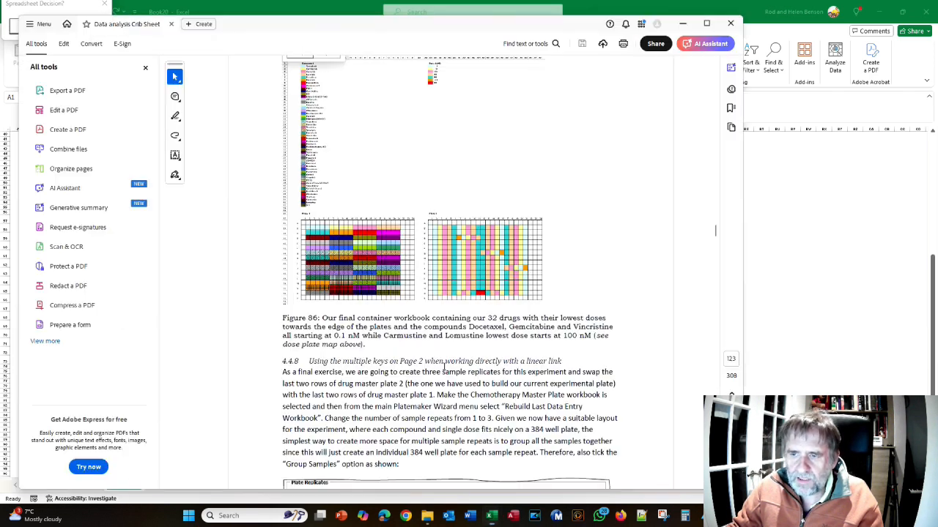
{"action": "scroll", "coordinate": [483, 307], "scroll_direction": "down", "scroll_amount": 3}
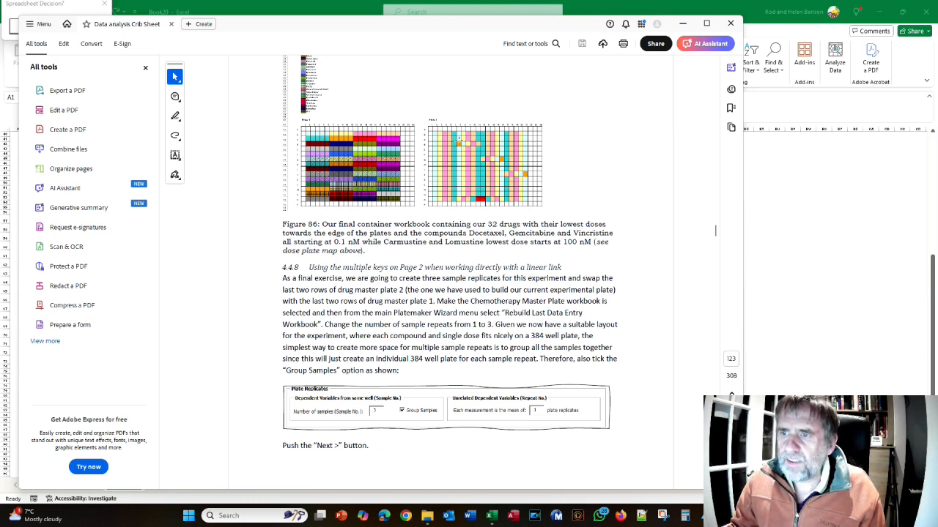
{"action": "key", "text": "alt+Tab"}
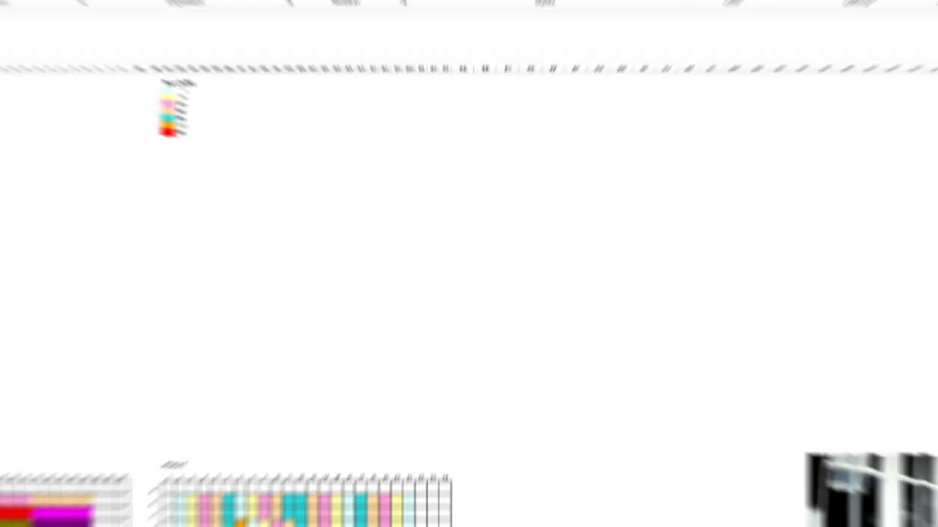
Accept the previewed workbook and examine its compound and dose plate maps
{"action": "left_click", "coordinate": [32, 27]}
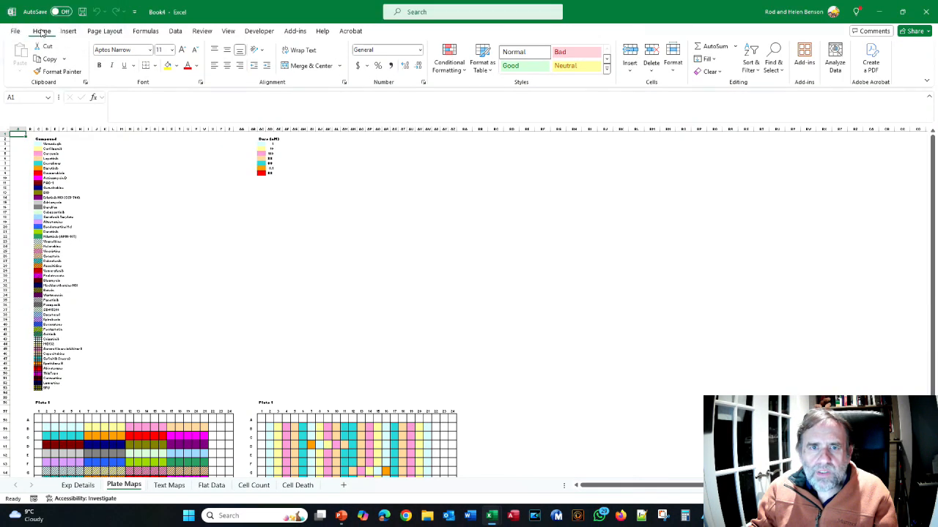
{"action": "scroll", "coordinate": [220, 256], "scroll_direction": "down", "scroll_amount": 6}
{"action": "scroll", "coordinate": [220, 256], "scroll_direction": "down", "scroll_amount": 2}
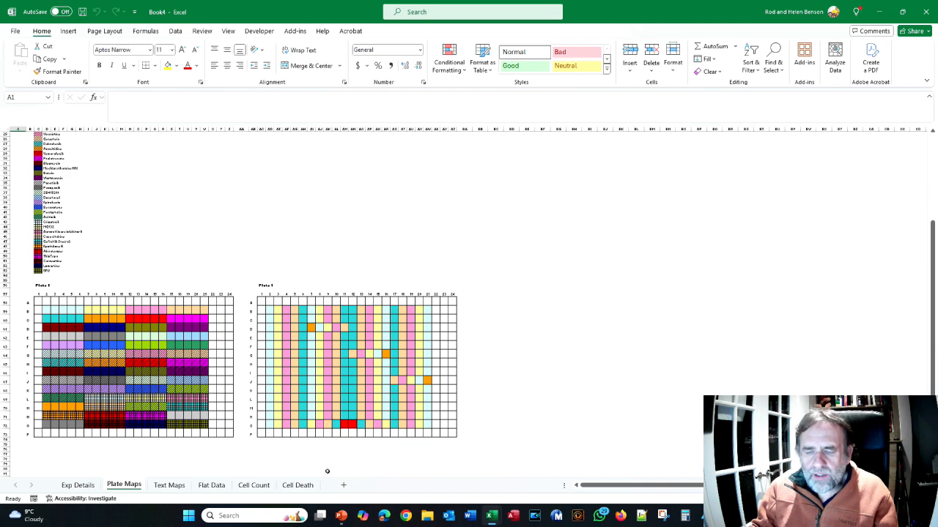
Read section 4.4.8 of the Crib Sheet and play the PowerPoint slide marking the Drugset rows to swap
{"action": "left_click", "coordinate": [513, 515]}
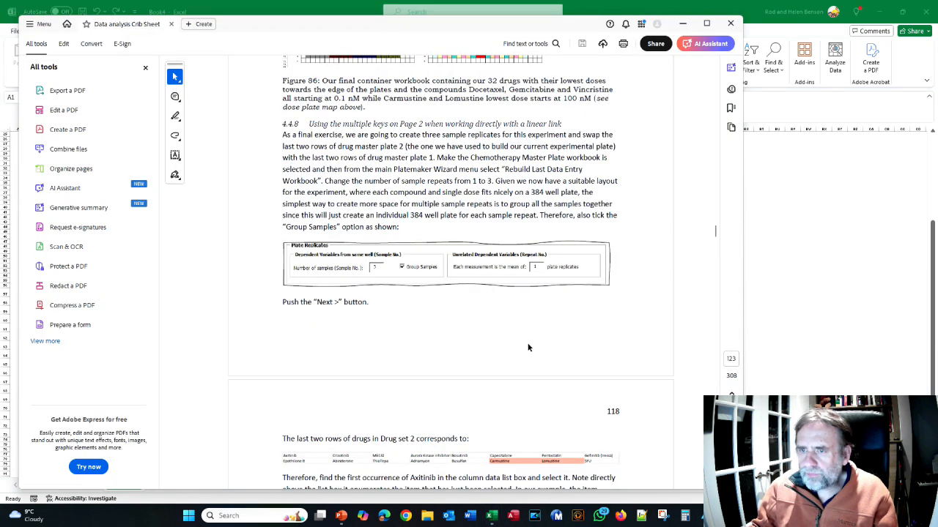
{"action": "scroll", "coordinate": [536, 349], "scroll_direction": "down", "scroll_amount": 2}
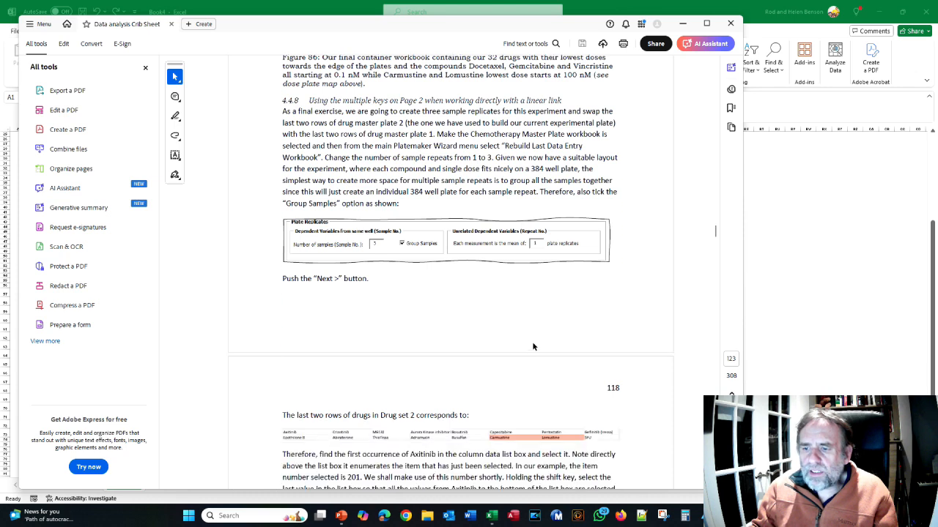
{"action": "left_click", "coordinate": [341, 517]}
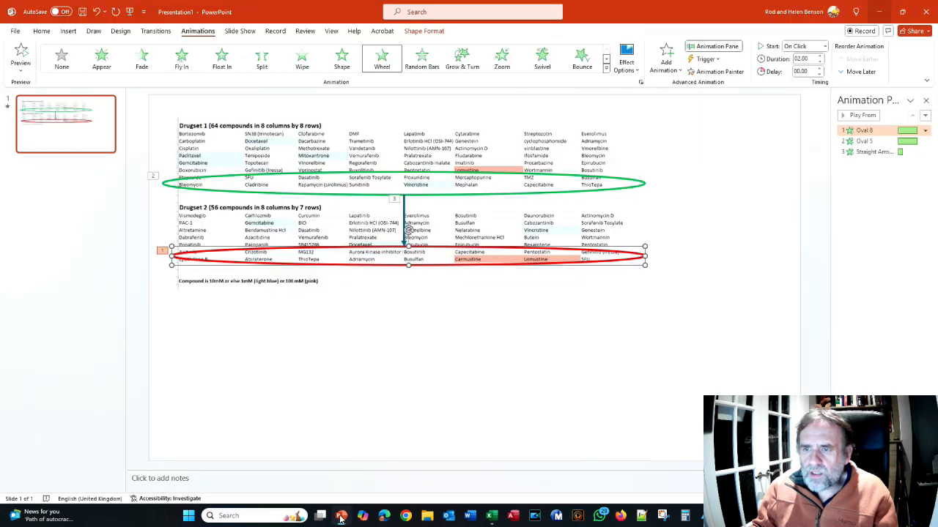
{"action": "key", "text": "F5"}
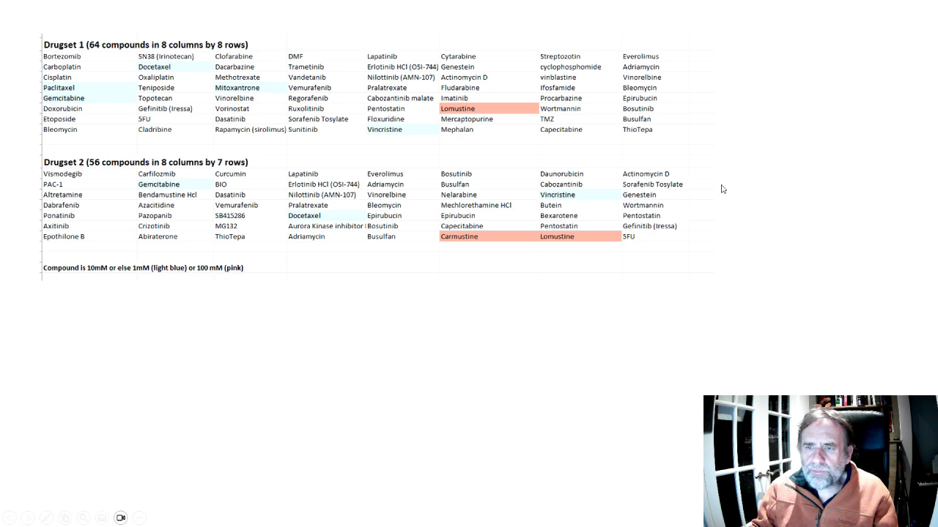
{"action": "key", "text": "ctrl+p"}
{"action": "mouse_move", "coordinate": [373, 219]}
{"action": "left_mouse_down"}
{"action": "mouse_move", "coordinate": [714, 233]}
{"action": "mouse_move", "coordinate": [193, 245]}
{"action": "mouse_move", "coordinate": [175, 221]}
{"action": "mouse_move", "coordinate": [375, 218]}
{"action": "left_mouse_up"}
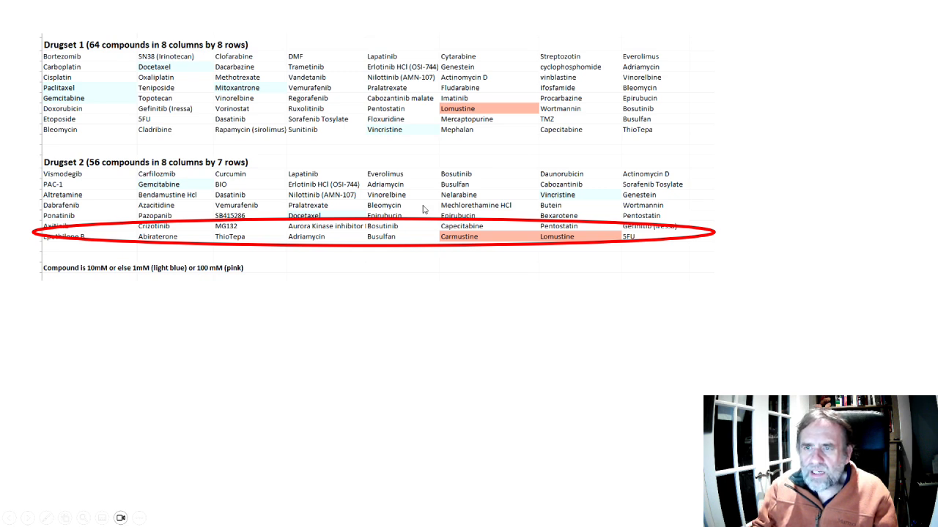
{"action": "left_click", "coordinate": [425, 210]}
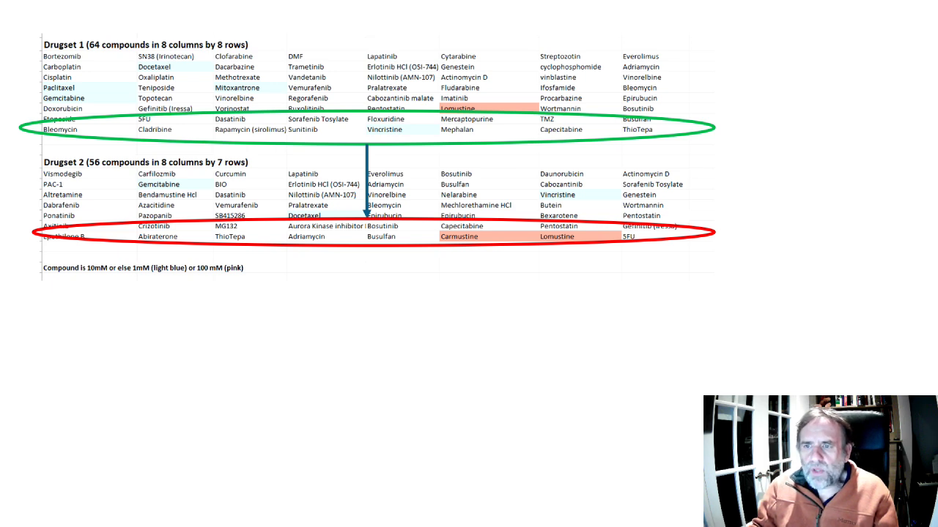
Switch to the Book4 workbook in Excel and resume PlateMaker's last workbook build
{"action": "key", "text": "alt+Tab"}
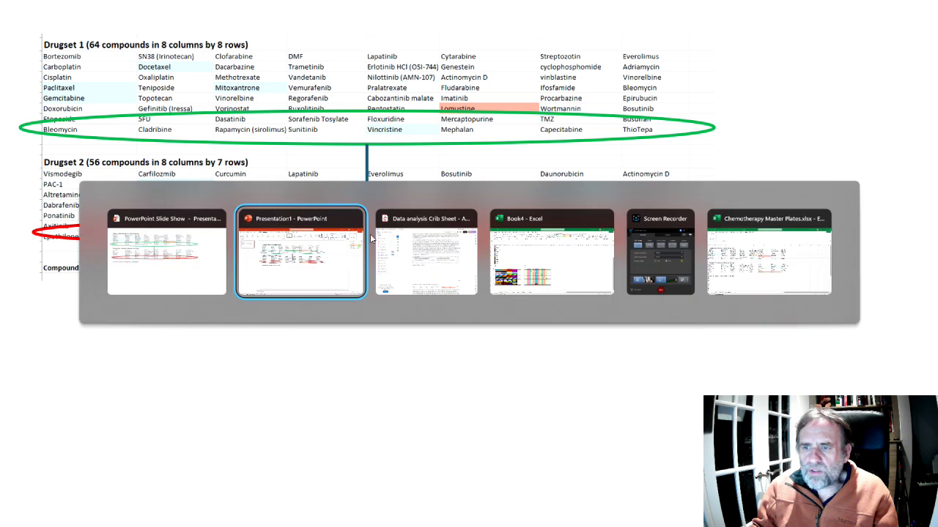
{"action": "key", "text": "alt+Tab"}
{"action": "key", "text": "alt+Tab"}
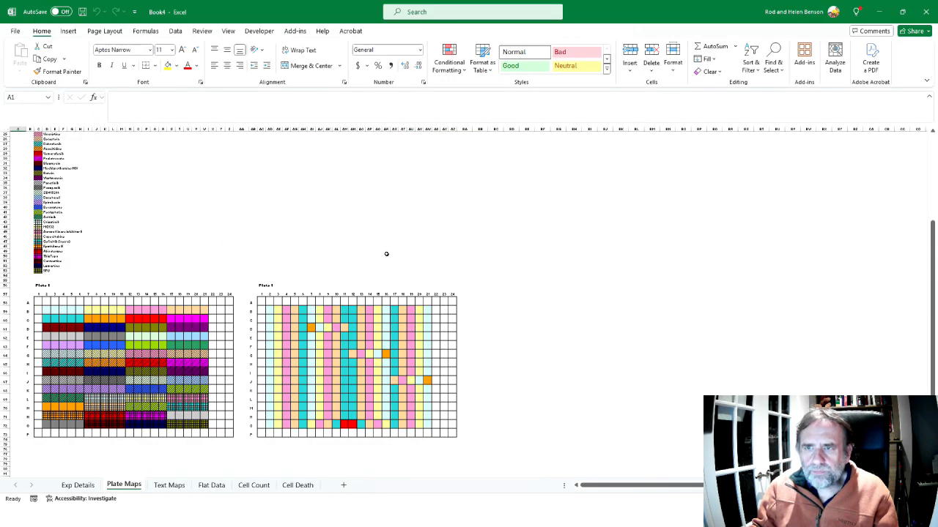
{"action": "left_click", "coordinate": [294, 30]}
{"action": "left_click", "coordinate": [38, 47]}
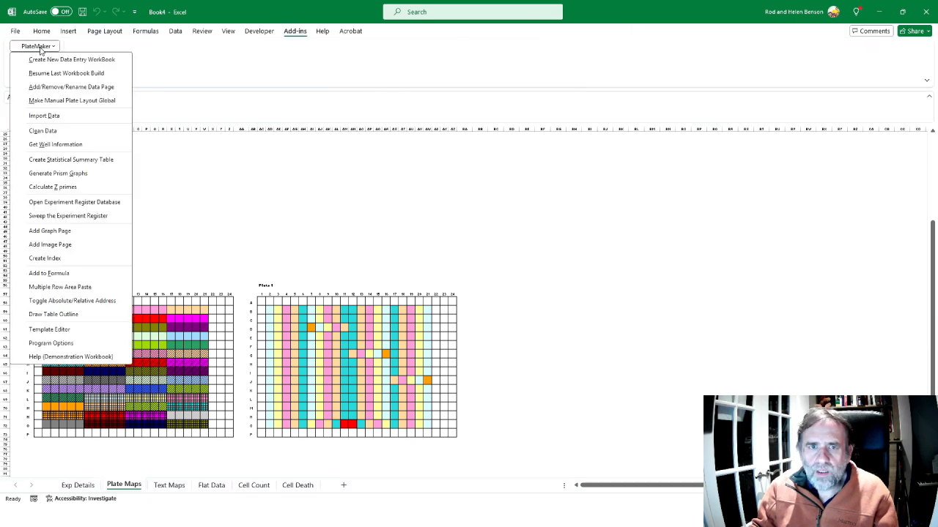
{"action": "left_click", "coordinate": [53, 74]}
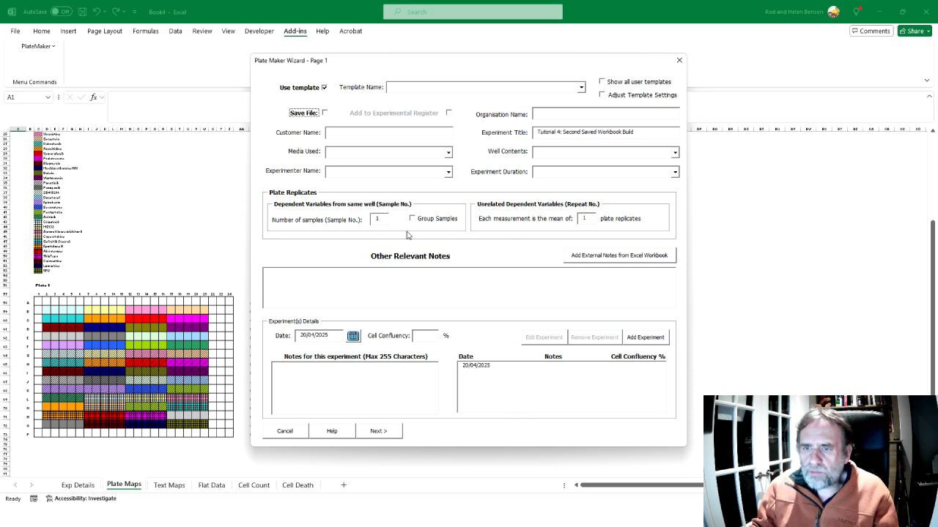
Set the number of samples to 3 with Group Samples enabled and continue to Page 2 of the wizard
{"action": "double_click", "coordinate": [378, 219]}
{"action": "type", "text": "3"}
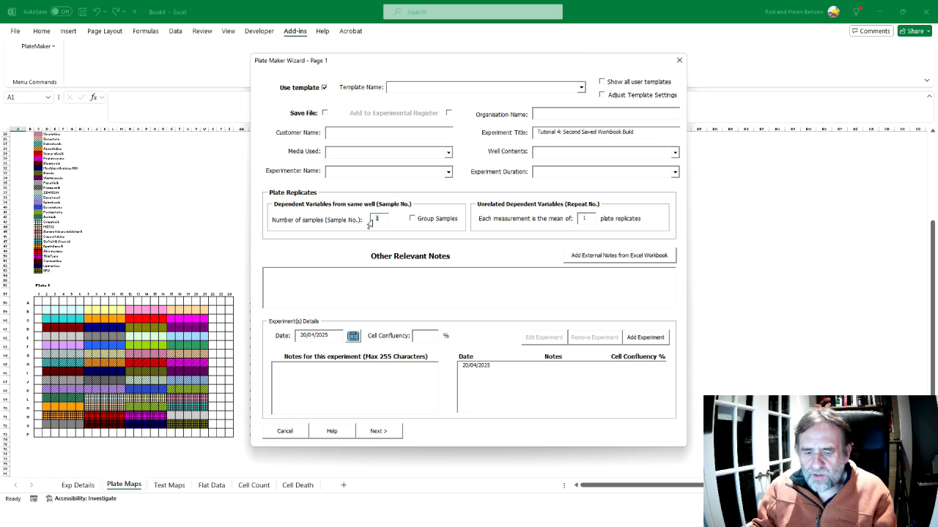
{"action": "left_click", "coordinate": [412, 219]}
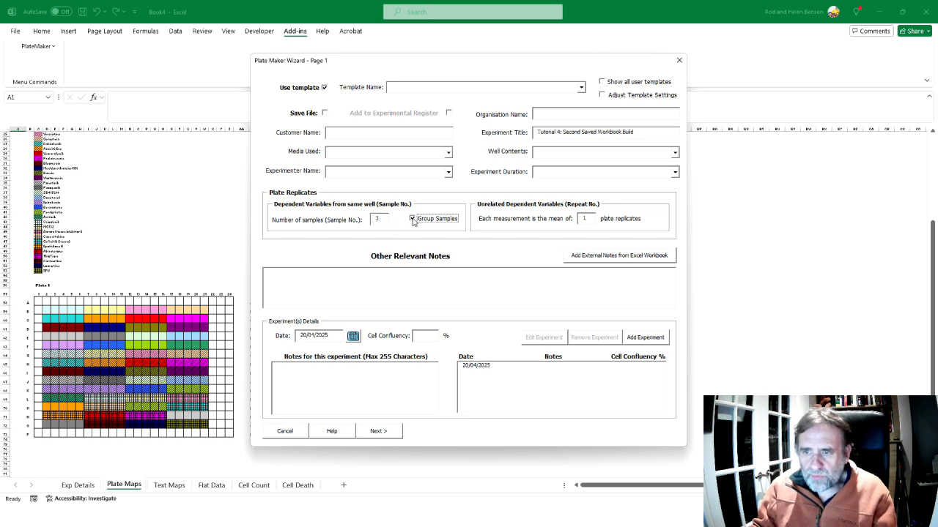
{"action": "left_click", "coordinate": [377, 431]}
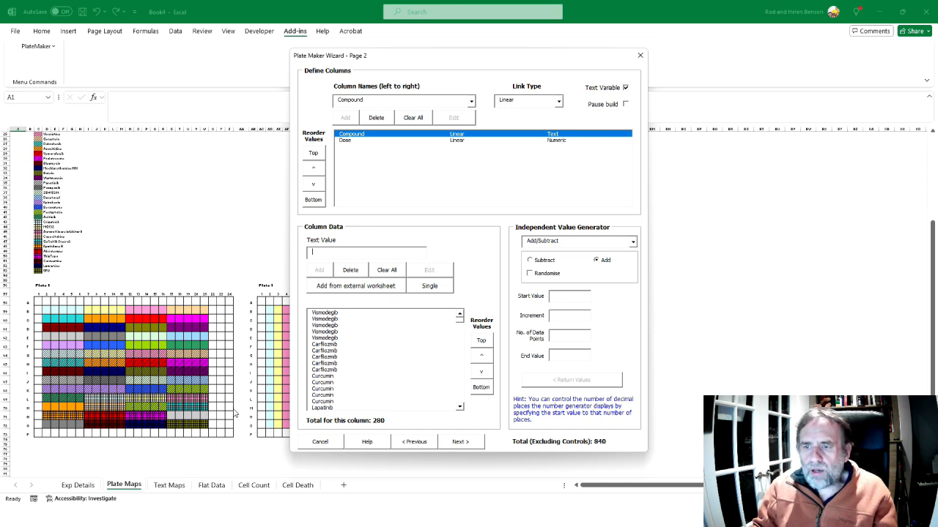
Check the last two Drugset 2 rows on the slide and delete the Compound entries from the first Axitinib through the last 5FU
{"action": "key", "text": "alt+Tab"}
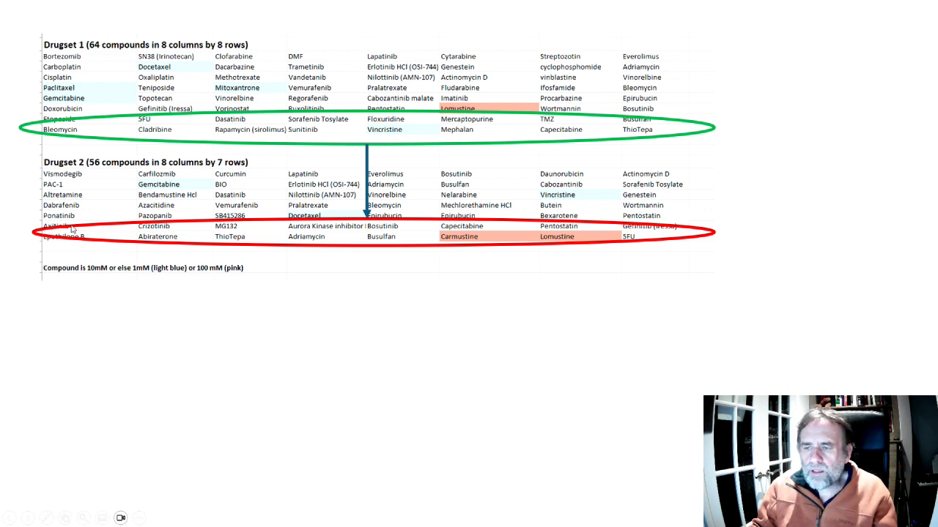
{"action": "key", "text": "alt+Tab"}
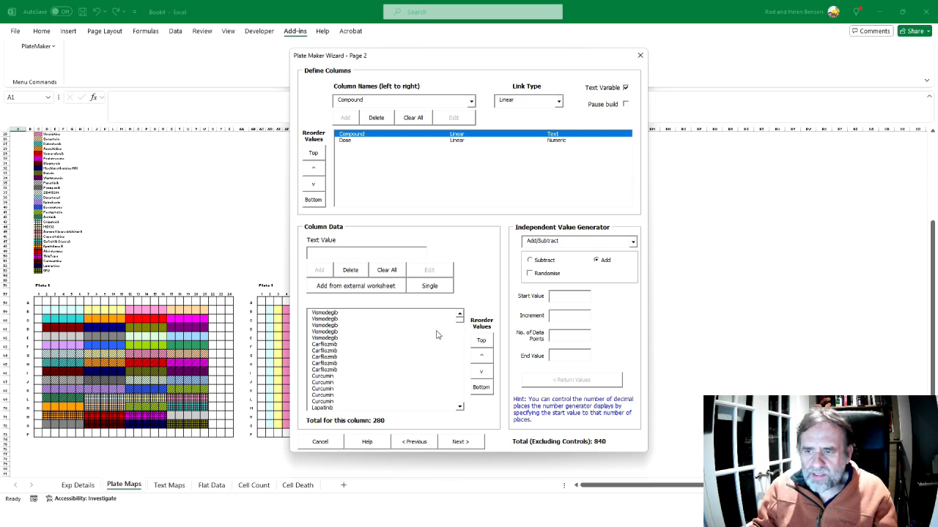
{"action": "left_click_drag", "start_coordinate": [458, 320], "coordinate": [461, 381]}
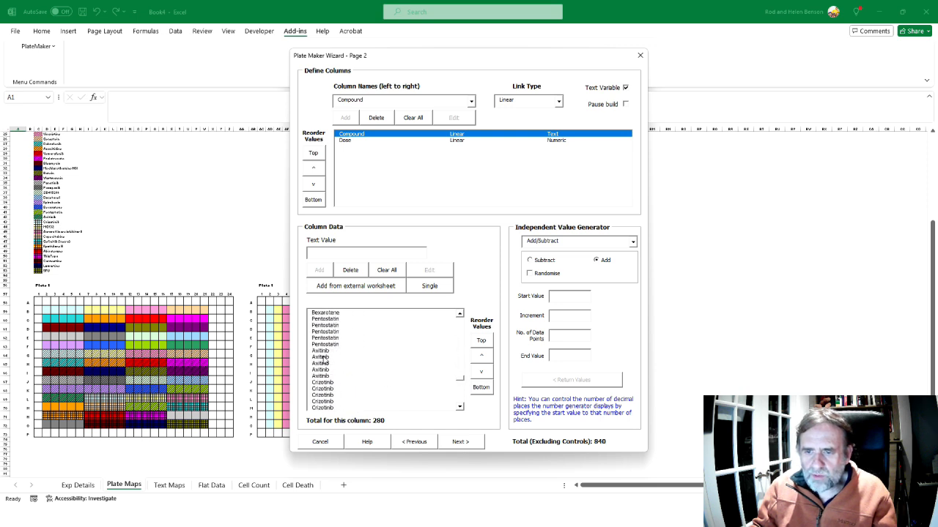
{"action": "left_click", "coordinate": [318, 352]}
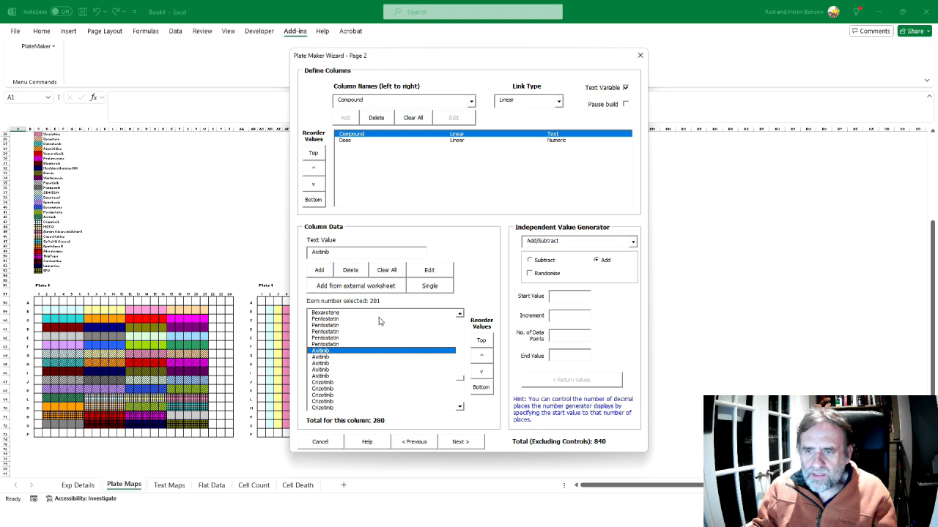
{"action": "scroll", "coordinate": [458, 382], "scroll_direction": "down", "scroll_amount": 1}
{"action": "scroll", "coordinate": [459, 383], "scroll_direction": "down", "scroll_amount": 5}
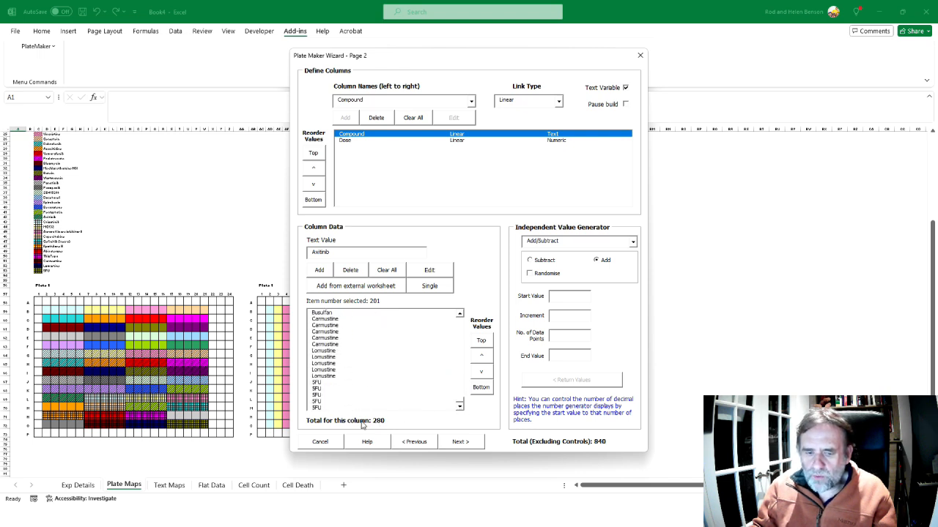
{"action": "left_click", "coordinate": [313, 409], "text": "shift"}
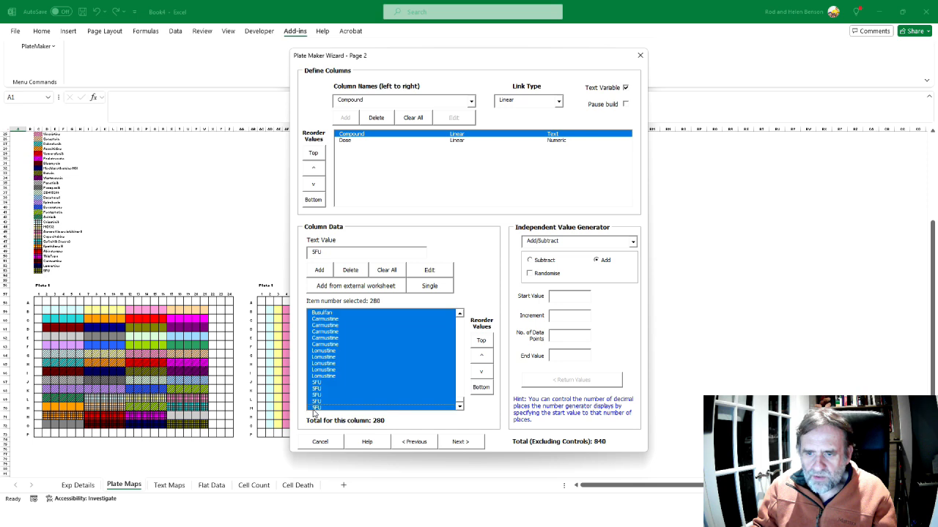
{"action": "left_click", "coordinate": [342, 272]}
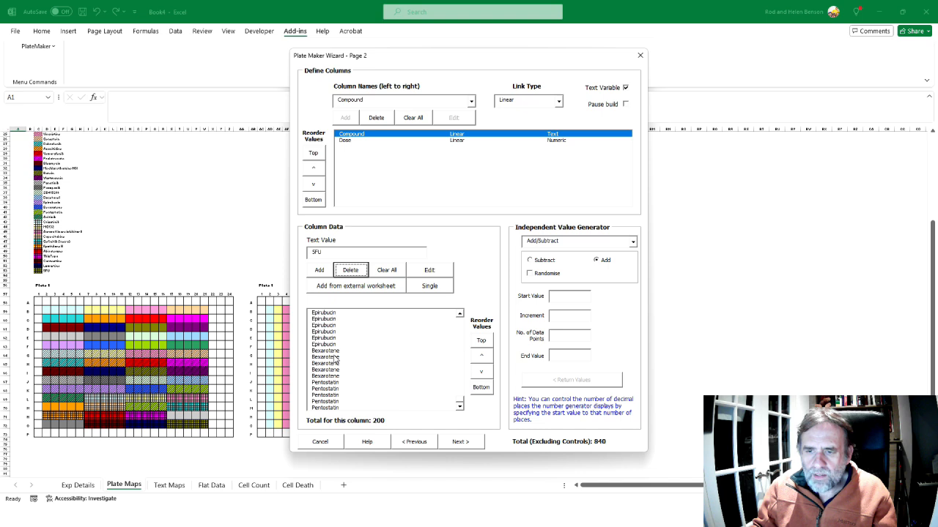
Set the Compound data entry to Multiple with 5 repeats and choose Chemotherapy Master Plates.xlsx as the external source
{"action": "scroll", "coordinate": [460, 396], "scroll_direction": "down", "scroll_amount": 10}
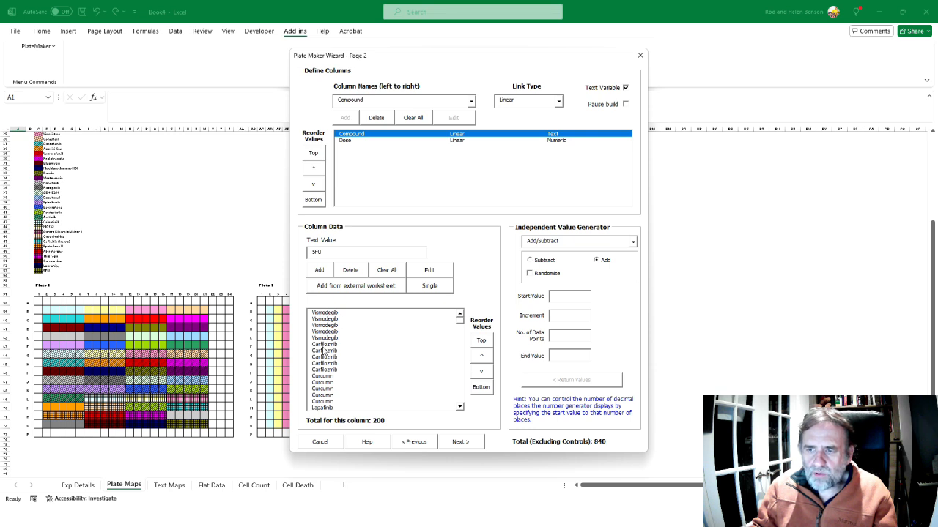
{"action": "left_click", "coordinate": [429, 286]}
{"action": "left_click", "coordinate": [475, 288]}
{"action": "type", "text": "5"}
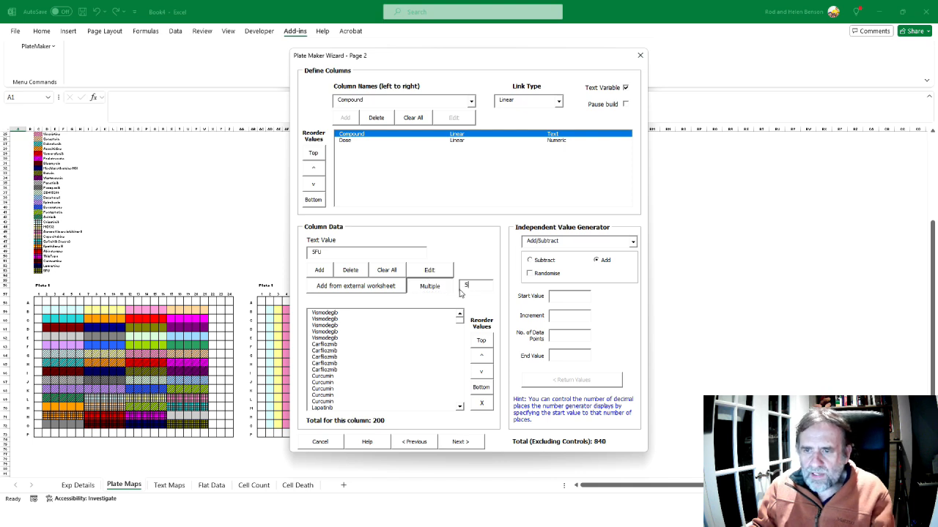
{"action": "left_click", "coordinate": [357, 286]}
{"action": "left_click", "coordinate": [526, 286]}
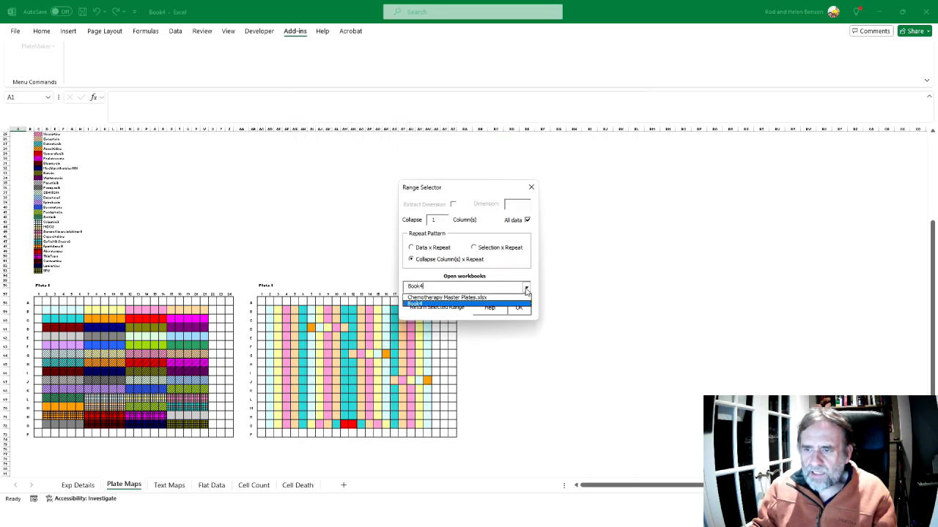
{"action": "left_click", "coordinate": [481, 298]}
Select the last two Drugset 1 rows, A9:H10, as the source range and set Collapse to 8 columns
{"action": "left_click", "coordinate": [22, 322]}
{"action": "left_click_drag", "start_coordinate": [22, 322], "coordinate": [207, 332]}
{"action": "left_click_drag", "start_coordinate": [30, 222], "coordinate": [207, 231]}
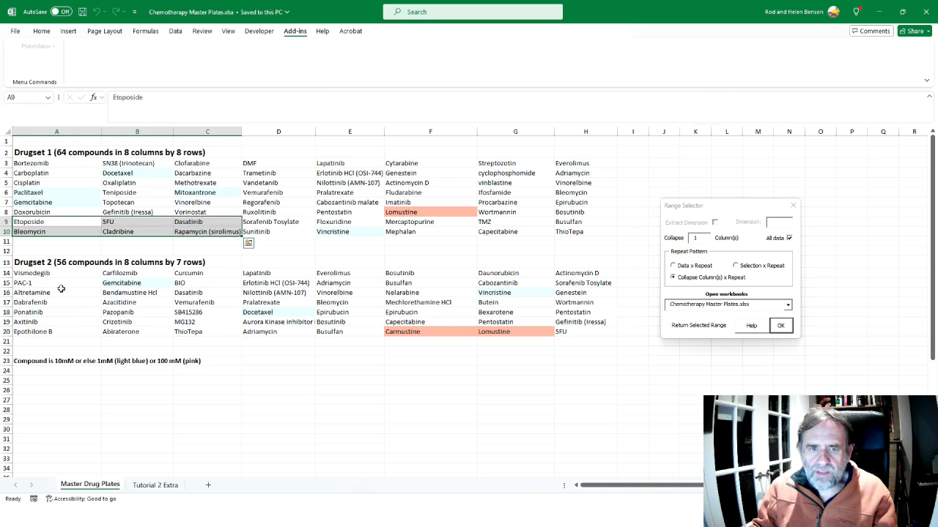
{"action": "left_click", "coordinate": [278, 371]}
{"action": "left_click", "coordinate": [27, 222]}
{"action": "left_click_drag", "start_coordinate": [27, 222], "coordinate": [578, 232]}
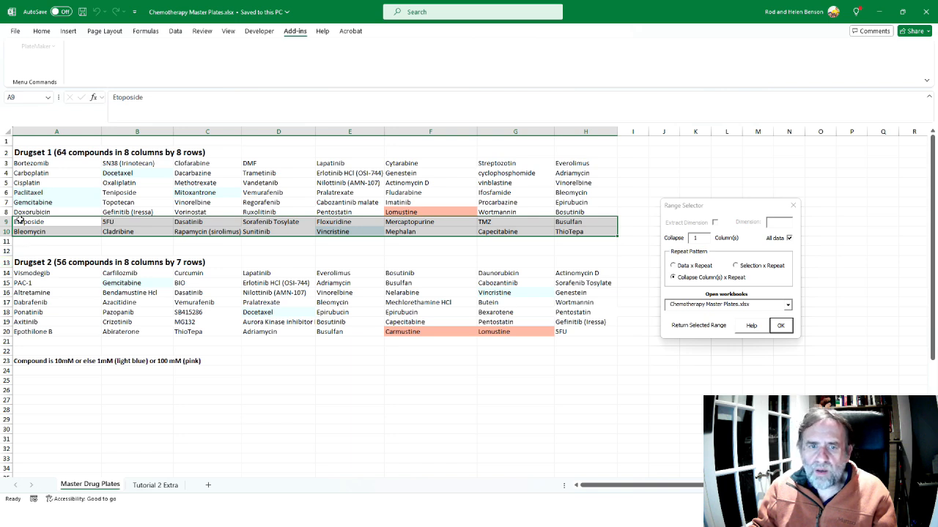
{"action": "left_click", "coordinate": [697, 237]}
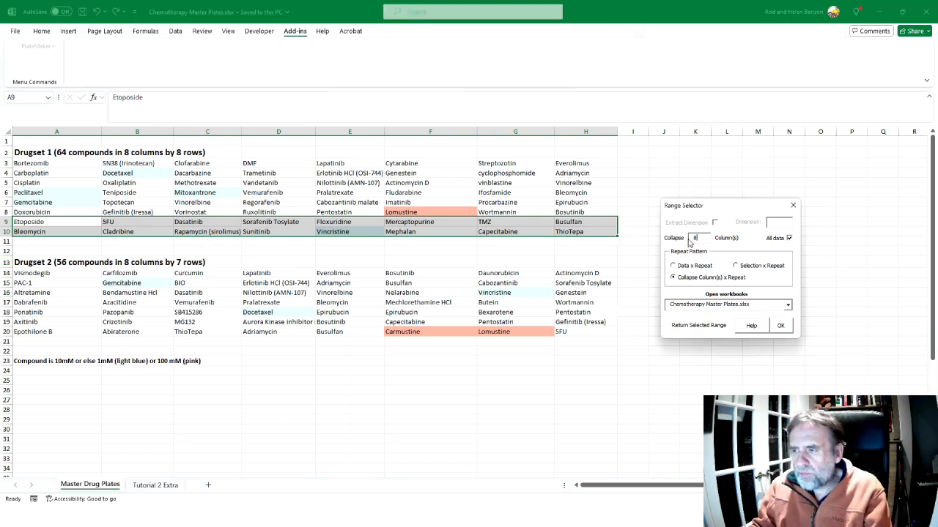
{"action": "left_click_drag", "start_coordinate": [708, 207], "coordinate": [698, 165]}
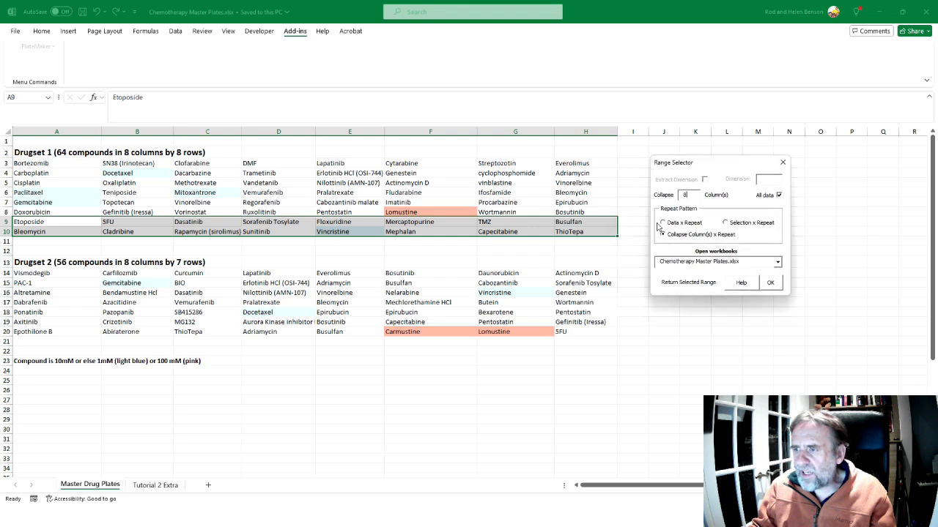
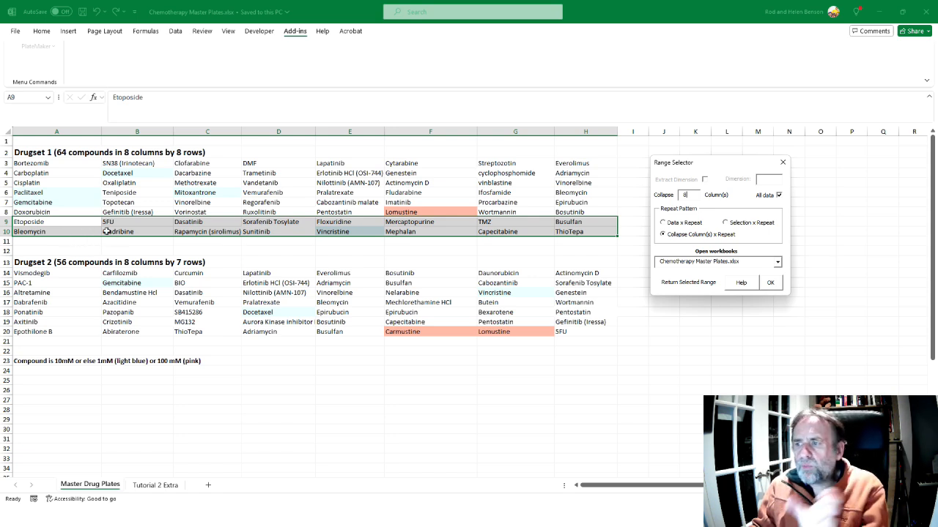
Set the Collapse value in the Range Selector to 8 columns
{"action": "left_click", "coordinate": [684, 194]}
{"action": "type", "text": "8"}
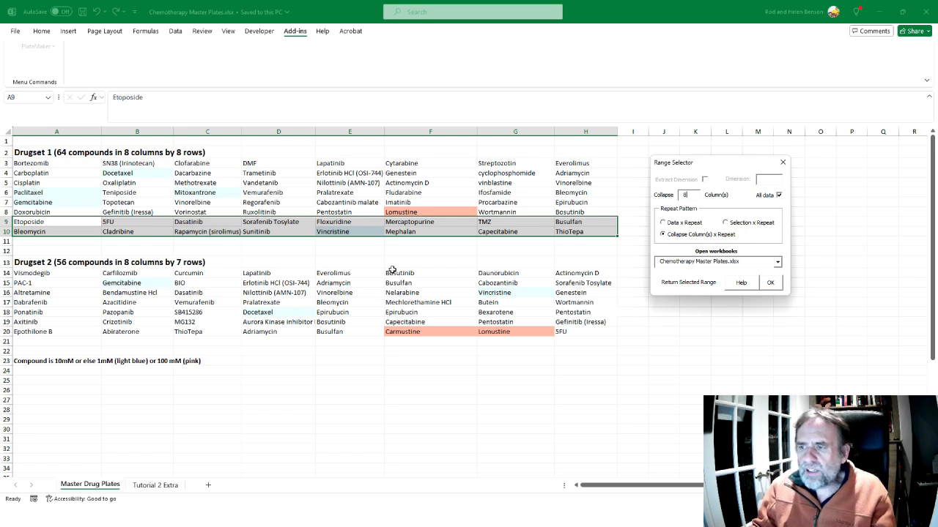
Switch to the Data analysis Crib Sheet PDF and read how the three repeat patterns in Figure 88 differ
{"action": "key", "text": "alt+Tab"}
{"action": "key", "text": "alt+Tab"}
{"action": "key", "text": "alt+Tab"}
{"action": "key", "text": "alt+Tab"}
{"action": "scroll", "coordinate": [393, 265], "scroll_direction": "down", "scroll_amount": 3}
{"action": "scroll", "coordinate": [393, 265], "scroll_direction": "down", "scroll_amount": 10}
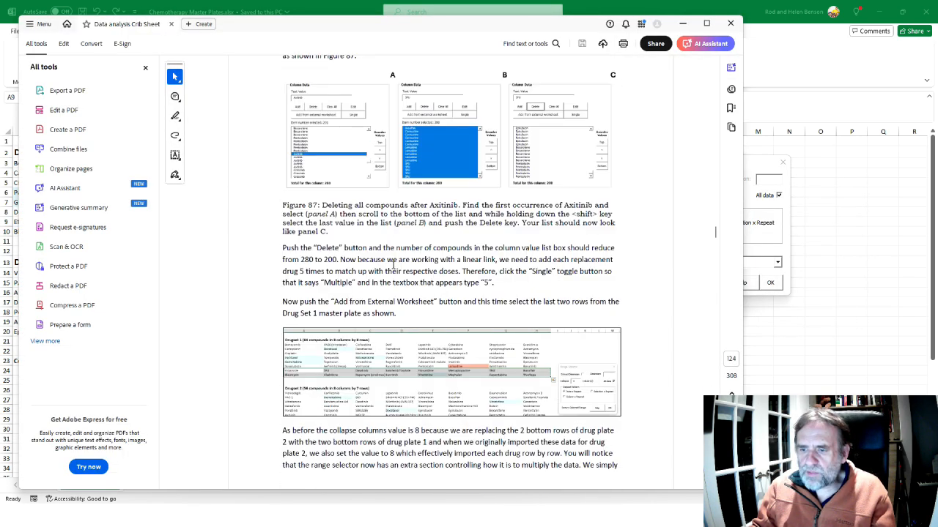
{"action": "scroll", "coordinate": [393, 265], "scroll_direction": "down", "scroll_amount": 5}
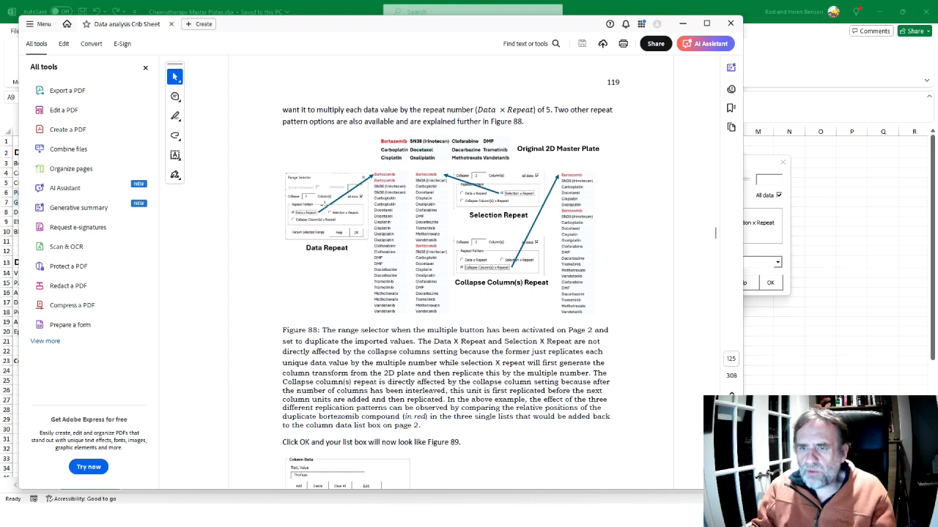
{"action": "scroll", "coordinate": [441, 179], "scroll_direction": "up", "scroll_amount": 2}
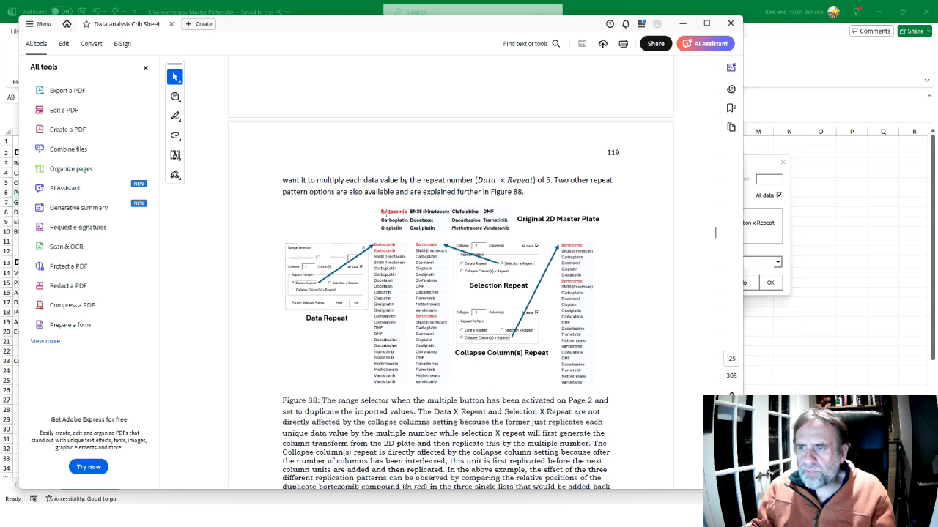
{"action": "scroll", "coordinate": [398, 216], "scroll_direction": "down", "scroll_amount": 1}
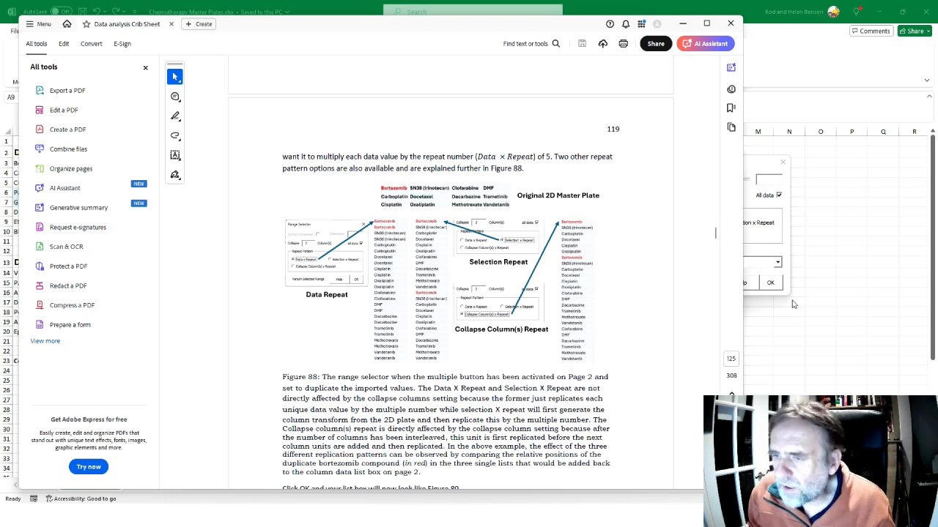
Return to the Range Selector in Excel, choose the Data x Repeat pattern and import the selected range into the Compound column
{"action": "key", "text": "alt+Tab"}
{"action": "key", "text": "alt+Tab"}
{"action": "key", "text": "alt+Tab"}
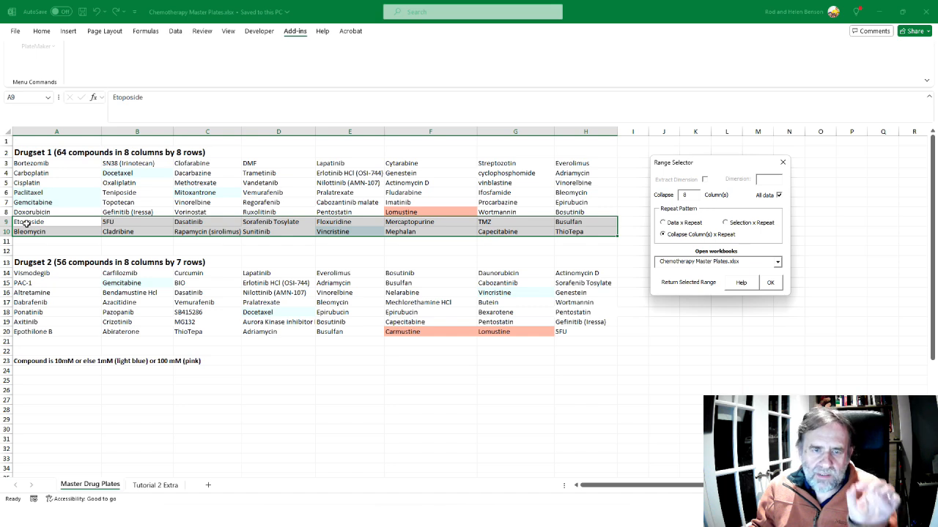
{"action": "left_click", "coordinate": [665, 224]}
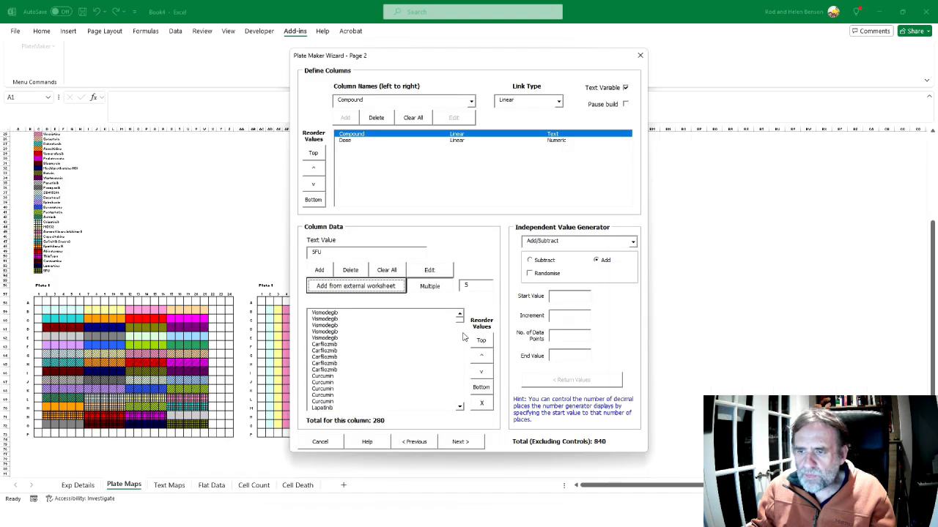
Check the newly imported compounds near the end of the Compound list and select the first Etoposide entry
{"action": "left_click_drag", "start_coordinate": [460, 325], "coordinate": [460, 401]}
{"action": "left_click", "coordinate": [325, 346]}
{"action": "scroll", "coordinate": [333, 351], "scroll_direction": "up", "scroll_amount": 3}
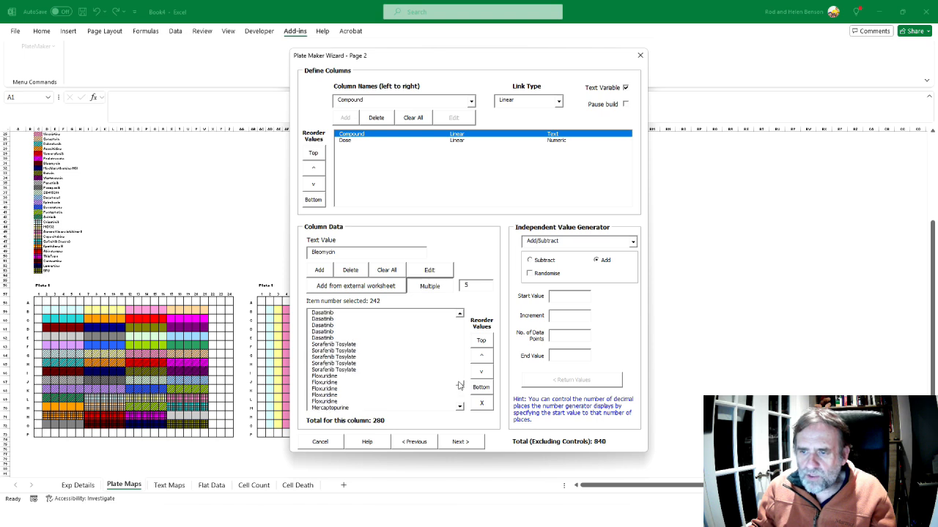
{"action": "left_click", "coordinate": [334, 346]}
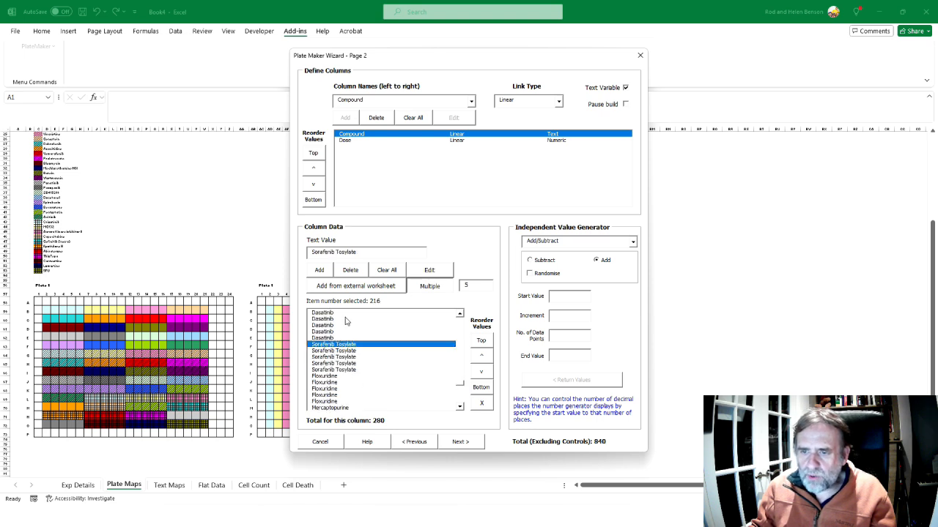
{"action": "left_click", "coordinate": [460, 313]}
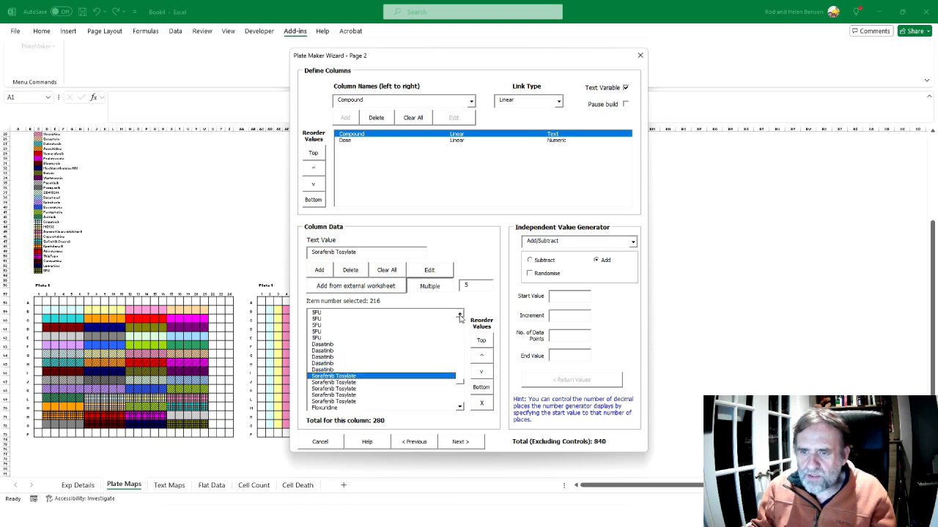
{"action": "left_click", "coordinate": [461, 315]}
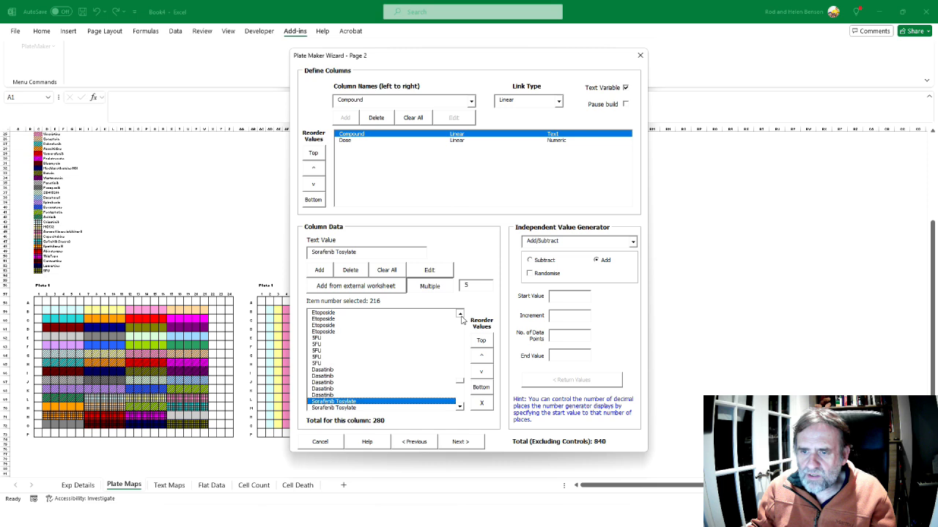
{"action": "left_click", "coordinate": [334, 327]}
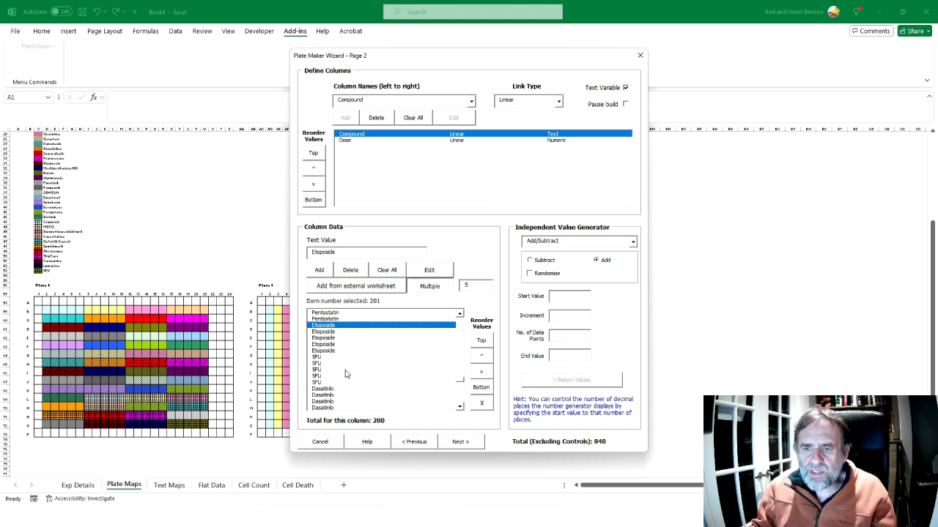
Switch to the PowerPoint slide show, step back to the unmarked drug tables and compare the concentrations in both sets' last two rows
{"action": "key", "text": "alt+Tab"}
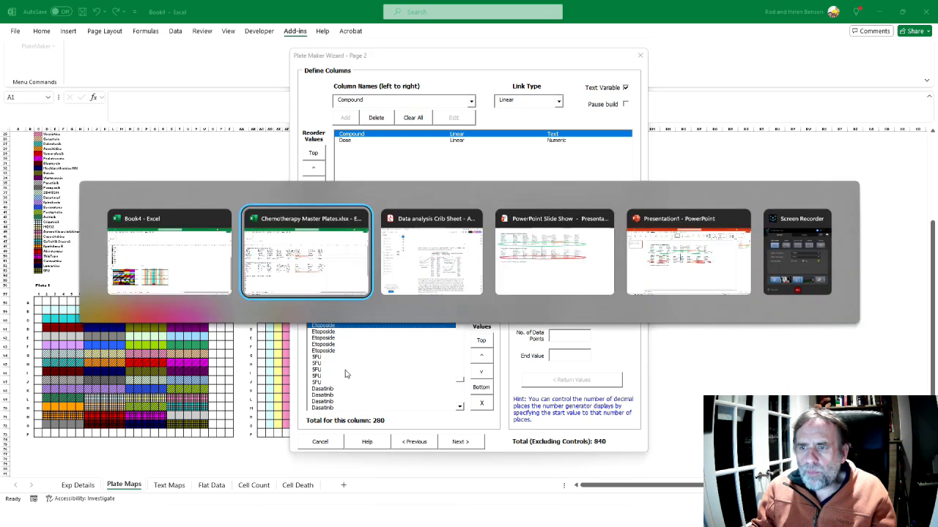
{"action": "key", "text": "alt+Tab"}
{"action": "key", "text": "alt+Tab"}
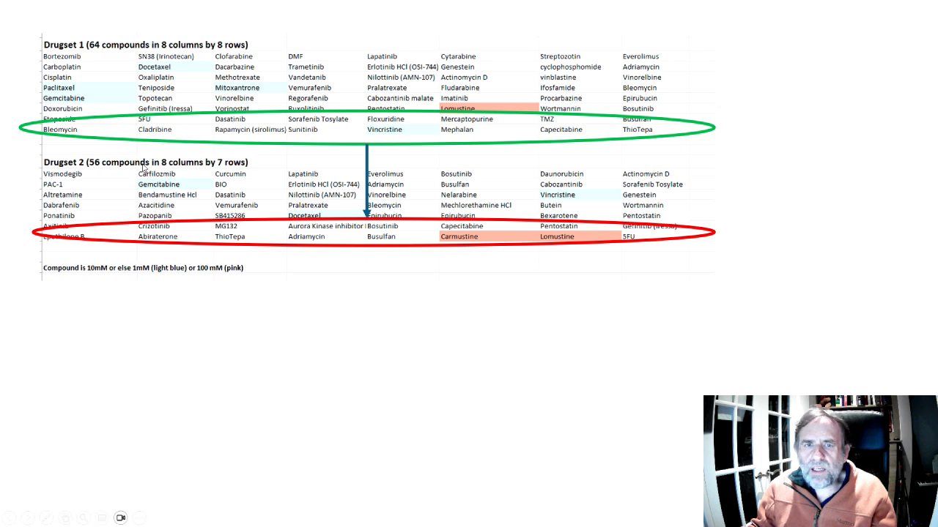
{"action": "key", "text": "Left"}
{"action": "key", "text": "Left"}
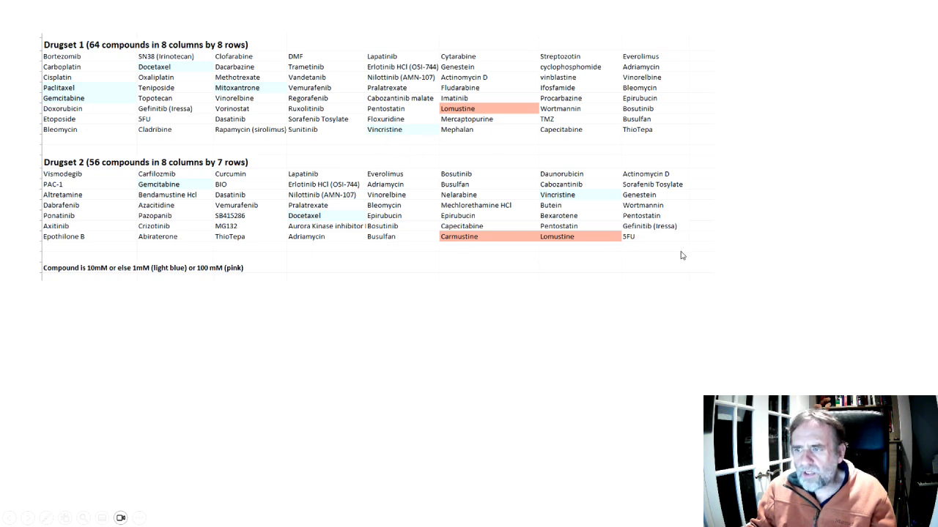
Return to the PlateMaker wizard in Excel and select the first Vincristine entry in the Compound list to check its item number
{"action": "key", "text": "alt+Tab"}
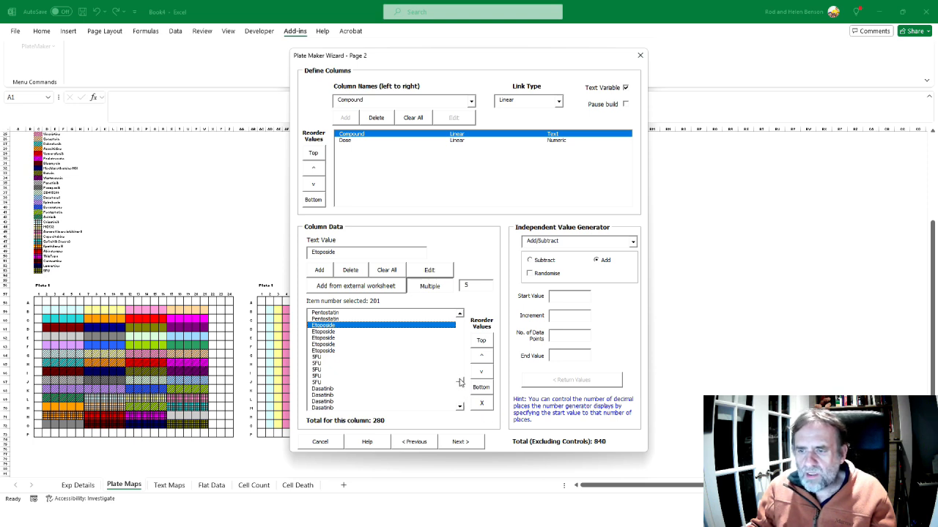
{"action": "left_click_drag", "start_coordinate": [460, 383], "coordinate": [460, 399]}
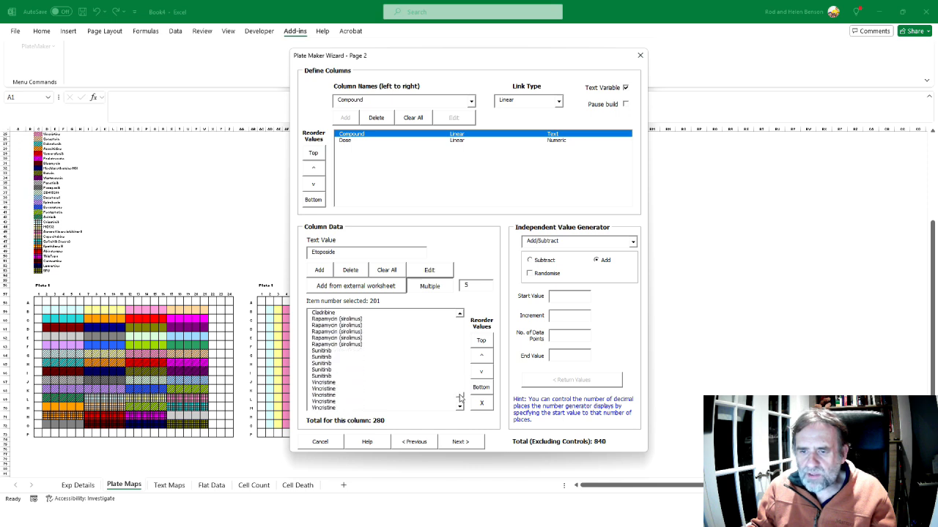
{"action": "left_click", "coordinate": [326, 383]}
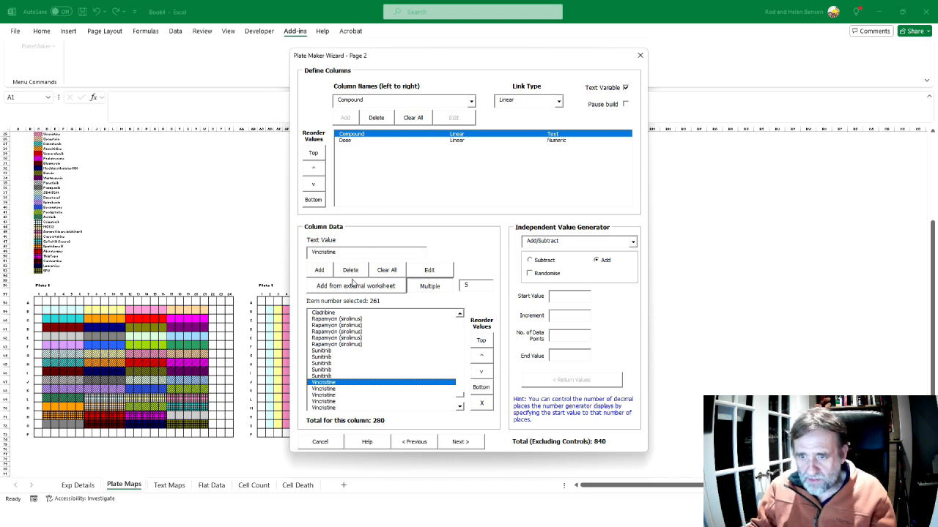
Delete the Dose column's values from item 261 through the last item, 280
{"action": "left_click", "coordinate": [350, 143], "text": "shift"}
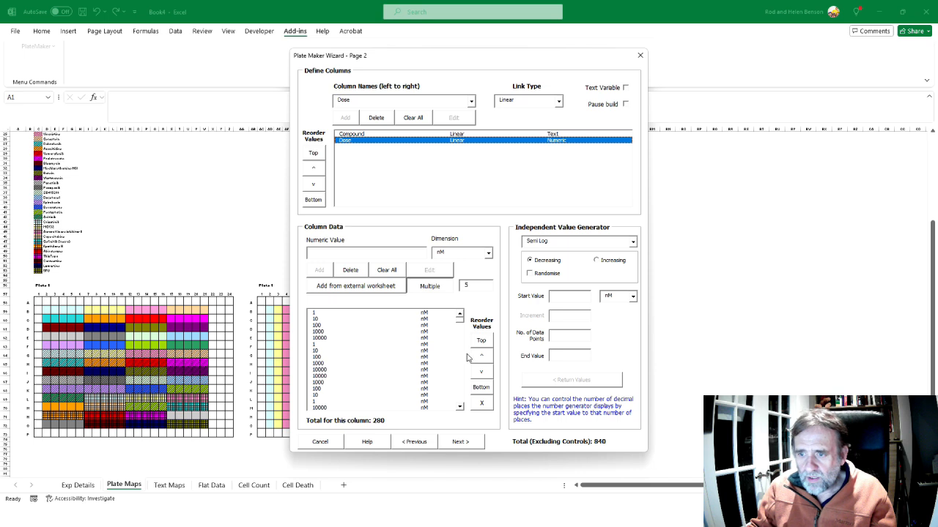
{"action": "left_click_drag", "start_coordinate": [460, 336], "coordinate": [459, 392]}
{"action": "left_click", "coordinate": [314, 377]}
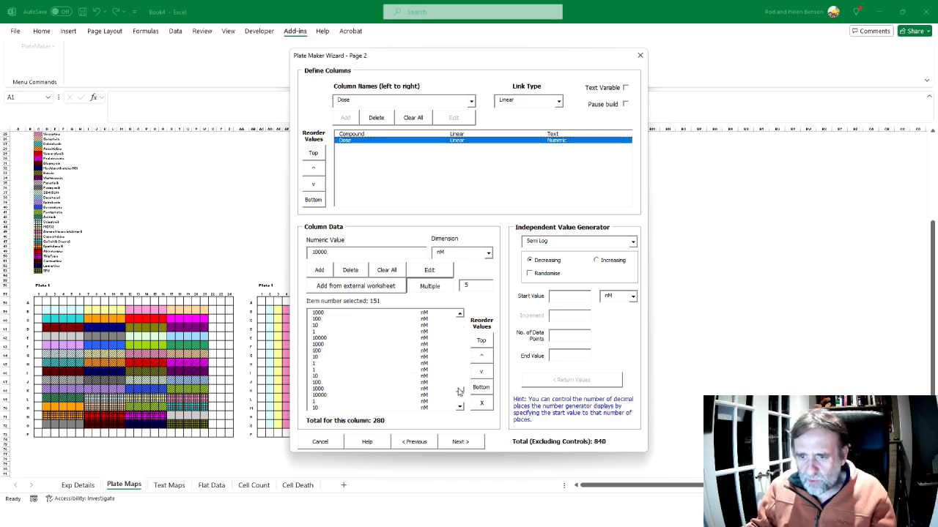
{"action": "left_click", "coordinate": [318, 383]}
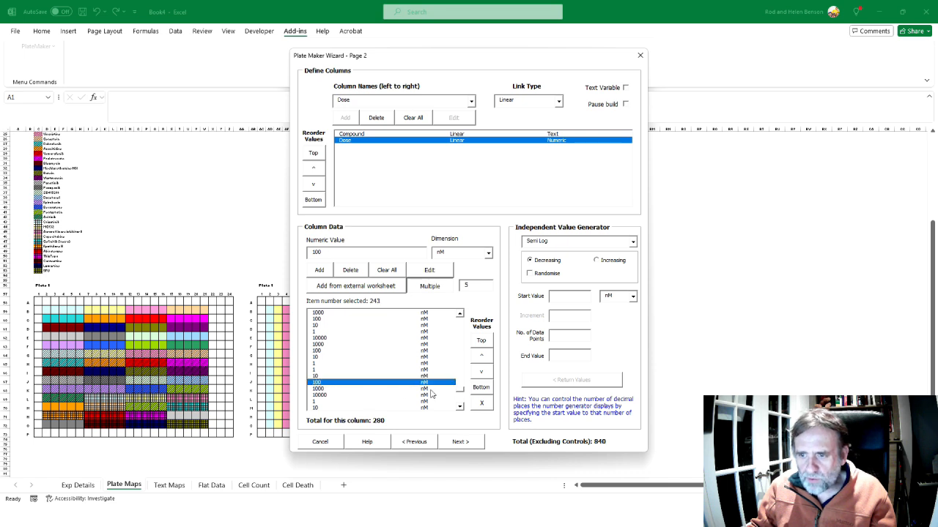
{"action": "left_click_drag", "start_coordinate": [460, 394], "coordinate": [460, 403]}
{"action": "left_click", "coordinate": [326, 398]}
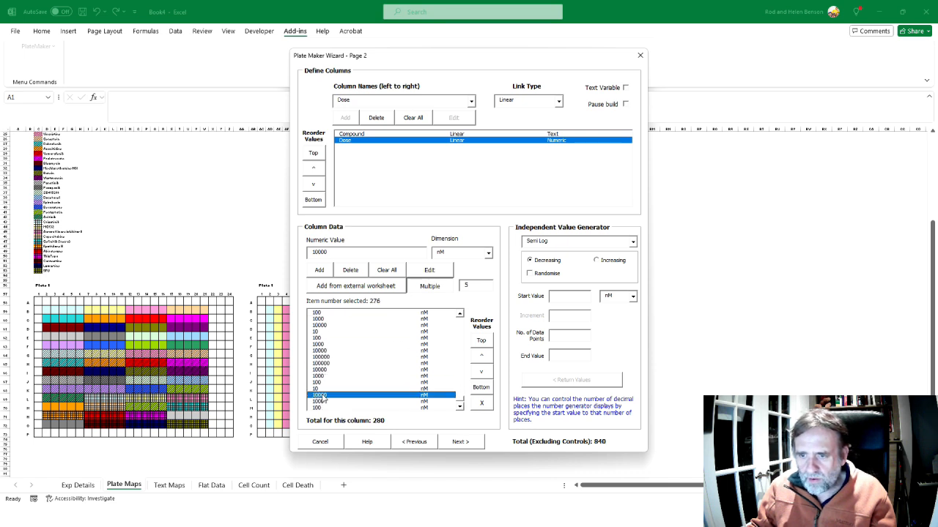
{"action": "left_click", "coordinate": [323, 363]}
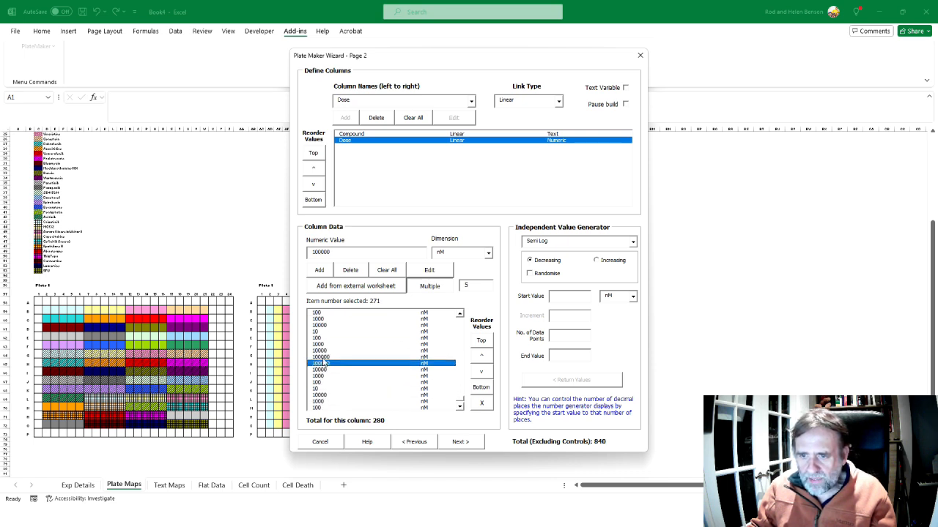
{"action": "left_click", "coordinate": [320, 339]}
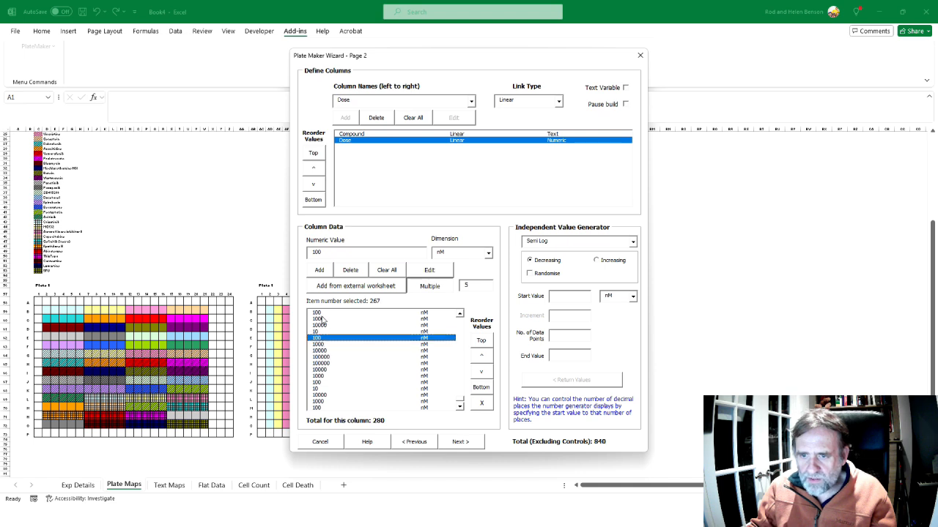
{"action": "left_click", "coordinate": [322, 314]}
{"action": "left_click", "coordinate": [460, 314]}
{"action": "left_click", "coordinate": [459, 313]}
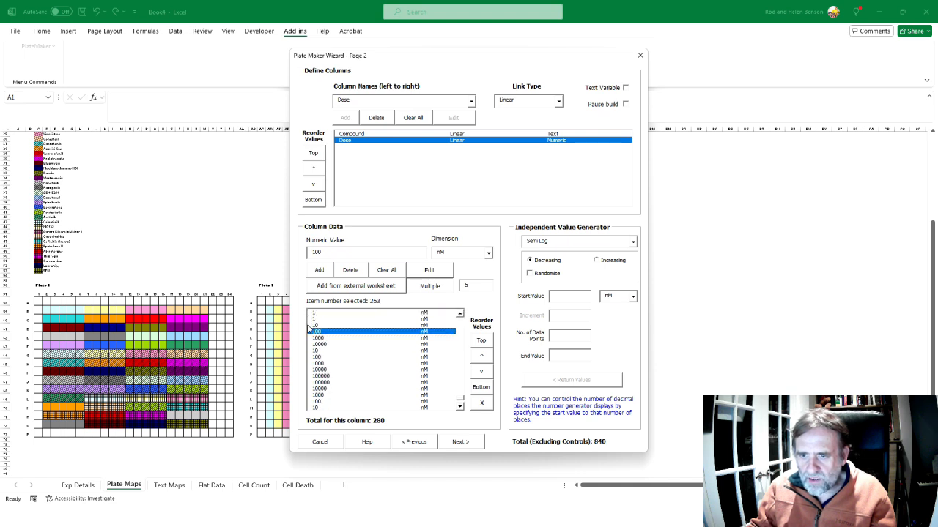
{"action": "left_click", "coordinate": [322, 321]}
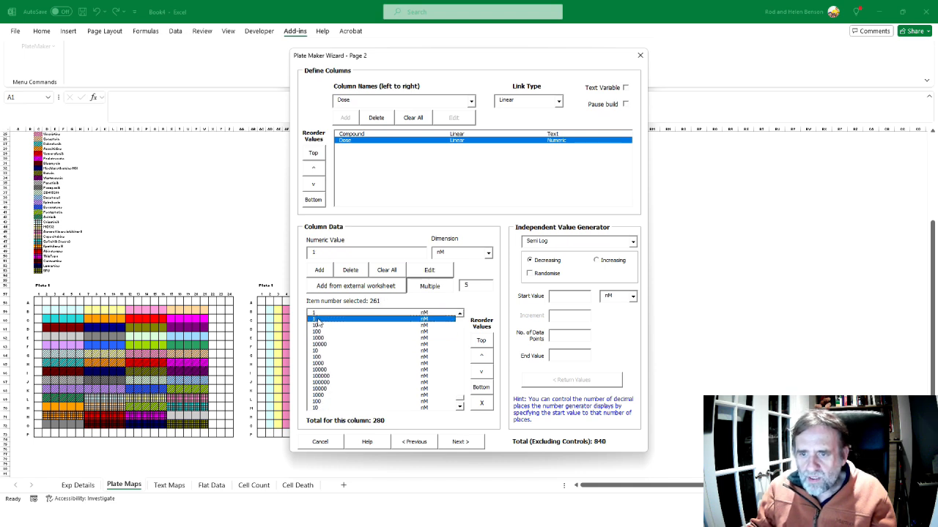
{"action": "left_click", "coordinate": [459, 406]}
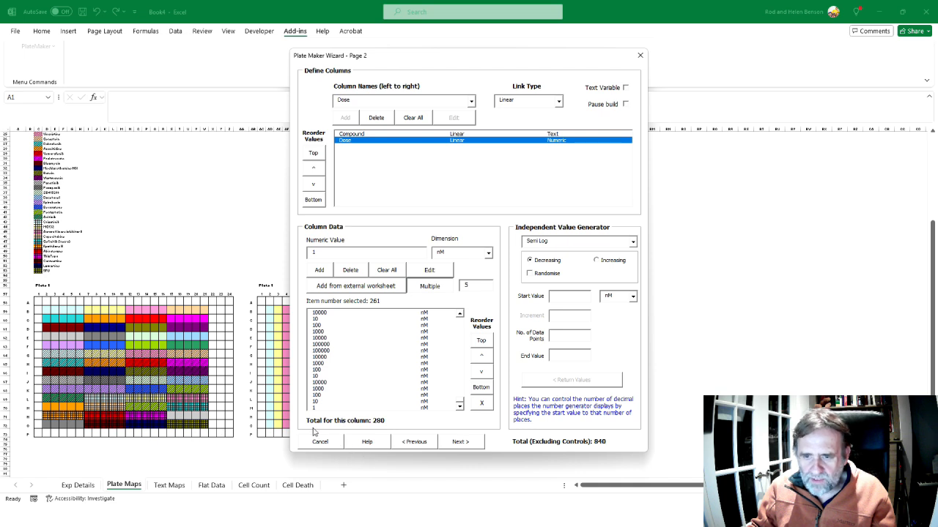
{"action": "left_click", "coordinate": [315, 408], "text": "shift"}
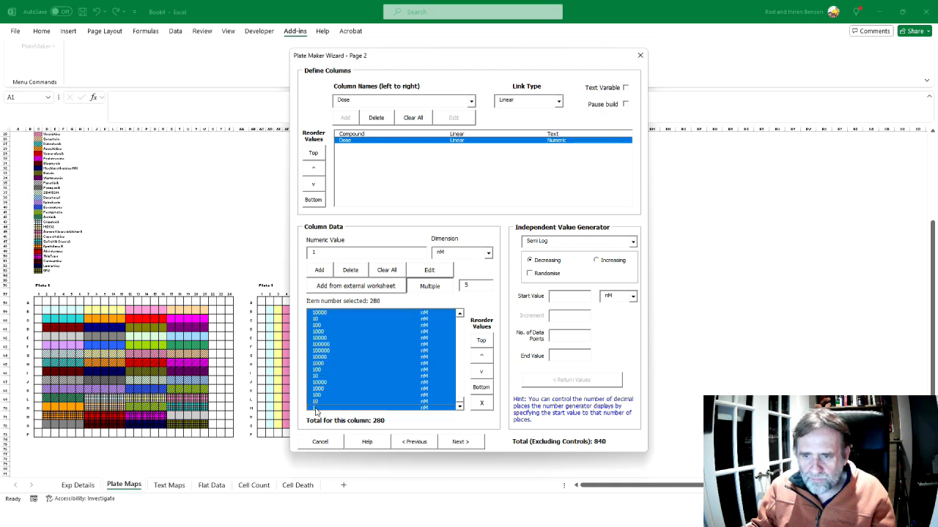
{"action": "left_click", "coordinate": [350, 270]}
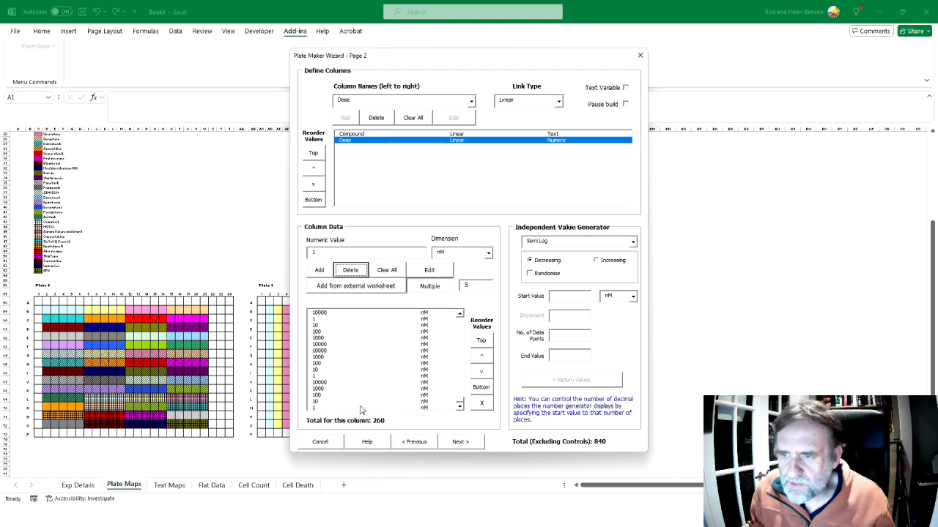
Switch to the Data analysis Crib Sheet PDF and read pages 120 and 121 on replacing the doses from Vincristine onward
{"action": "key", "text": "alt+Tab"}
{"action": "key", "text": "alt+Tab"}
{"action": "key", "text": "alt+Tab"}
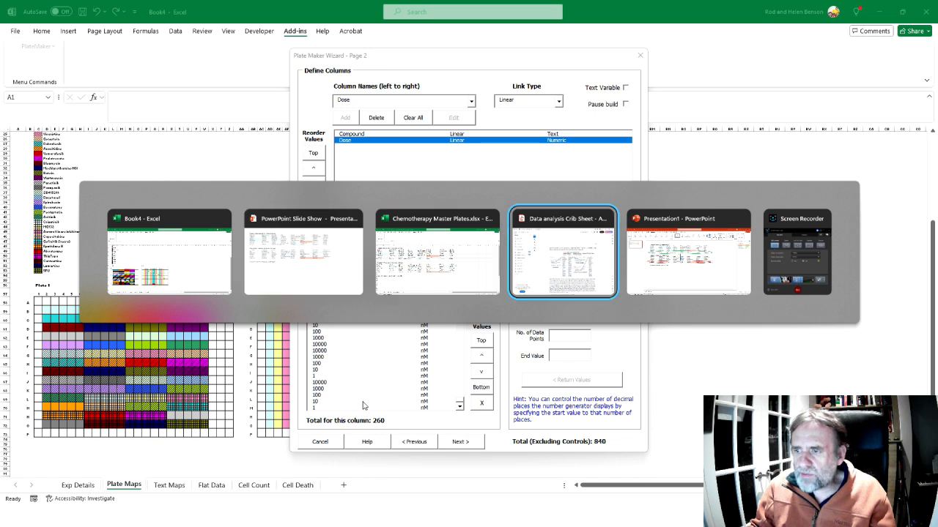
{"action": "scroll", "coordinate": [420, 350], "scroll_direction": "down", "scroll_amount": 3}
{"action": "scroll", "coordinate": [420, 350], "scroll_direction": "down", "scroll_amount": 15}
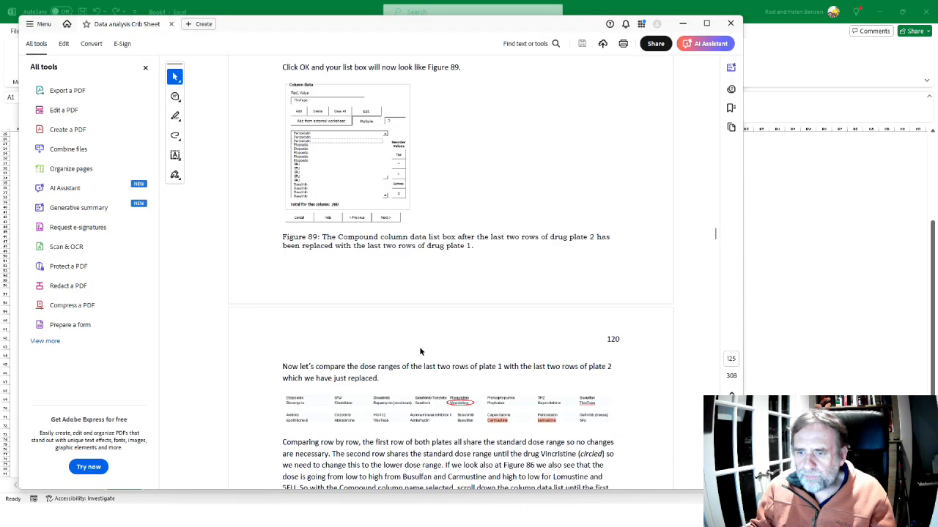
{"action": "scroll", "coordinate": [419, 350], "scroll_direction": "up", "scroll_amount": 3}
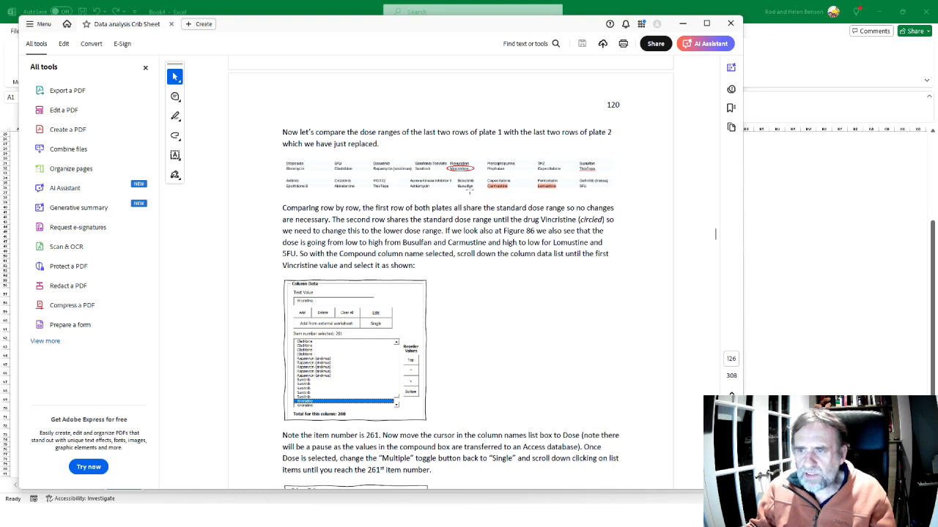
{"action": "scroll", "coordinate": [469, 192], "scroll_direction": "down", "scroll_amount": 1}
{"action": "scroll", "coordinate": [408, 172], "scroll_direction": "down", "scroll_amount": 2}
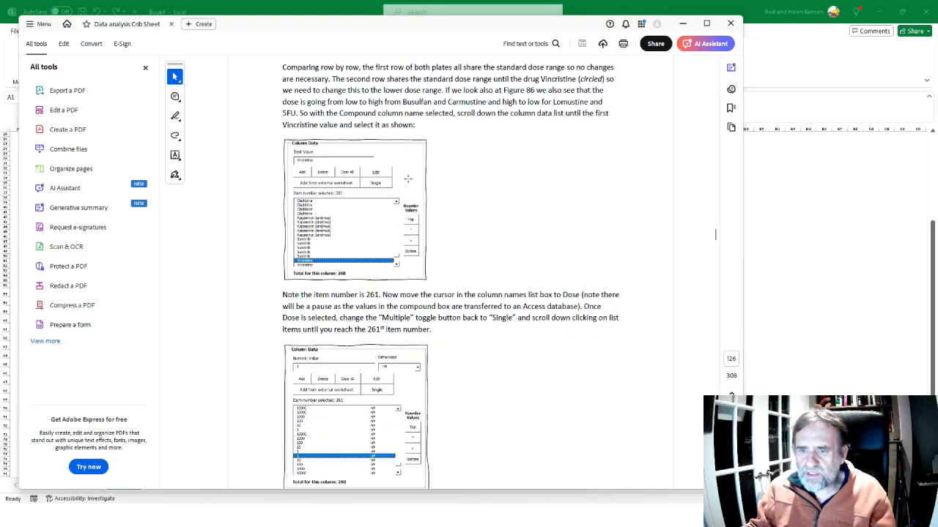
{"action": "scroll", "coordinate": [370, 268], "scroll_direction": "down", "scroll_amount": 3}
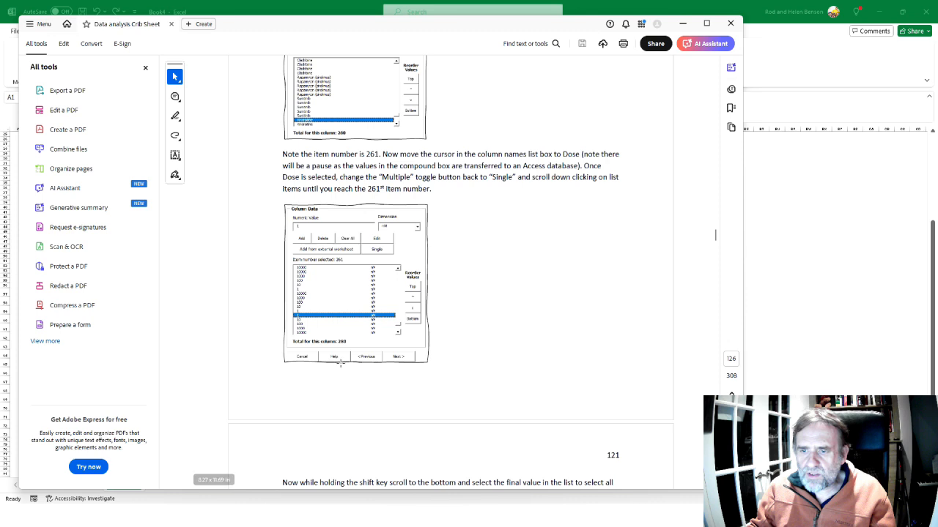
{"action": "scroll", "coordinate": [340, 363], "scroll_direction": "down", "scroll_amount": 4}
{"action": "scroll", "coordinate": [340, 363], "scroll_direction": "down", "scroll_amount": 1}
{"action": "scroll", "coordinate": [340, 363], "scroll_direction": "down", "scroll_amount": 4}
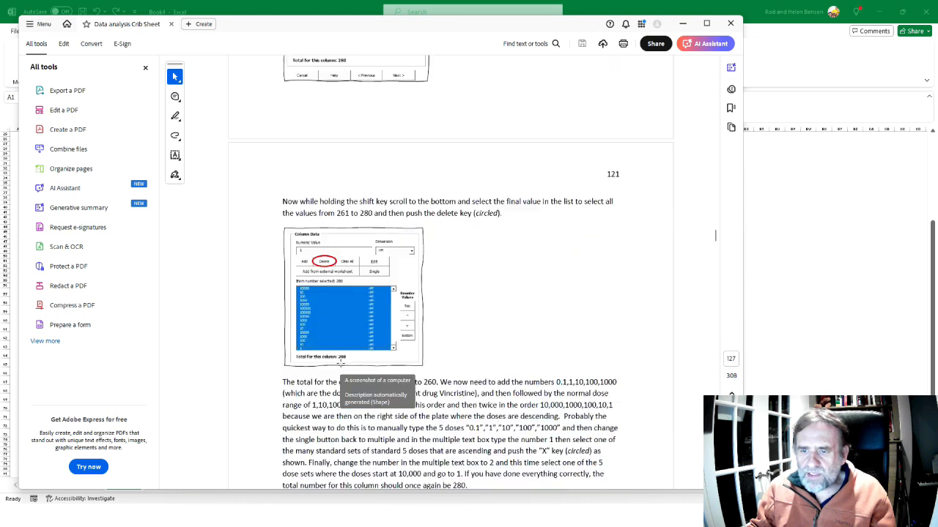
Read the crib sheet's instructions on the replacement doses, check Drugset 1's last row in the slide show, and return to the PlateMaker wizard
{"action": "scroll", "coordinate": [407, 286], "scroll_direction": "down", "scroll_amount": 1}
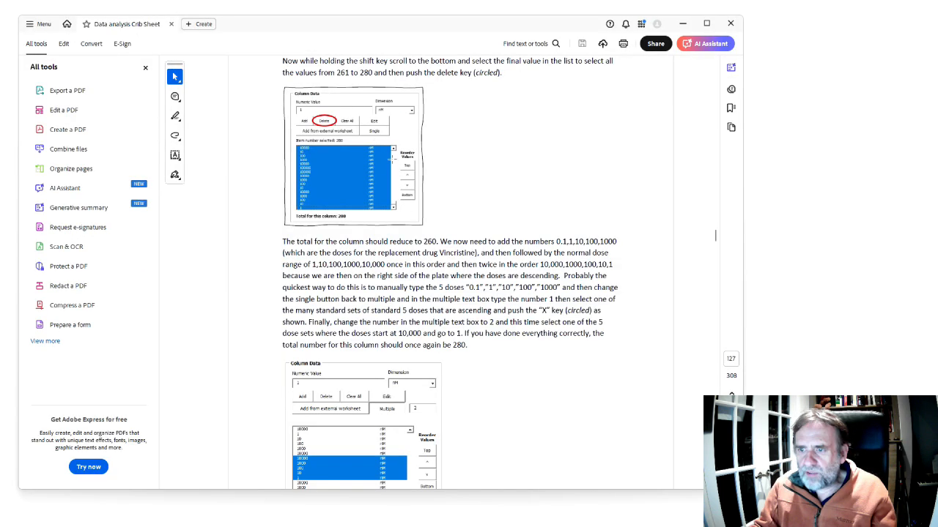
{"action": "scroll", "coordinate": [450, 273], "scroll_direction": "down", "scroll_amount": 1}
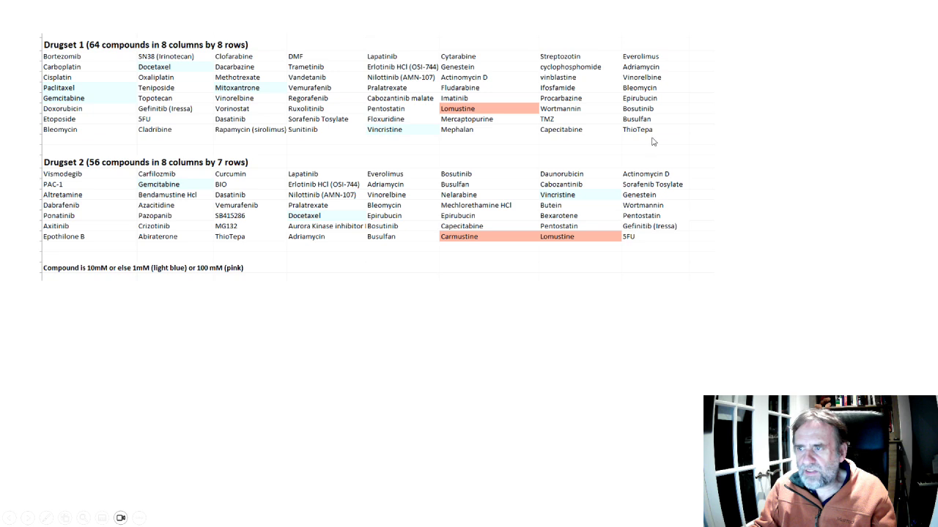
{"action": "key", "text": "alt+Tab"}
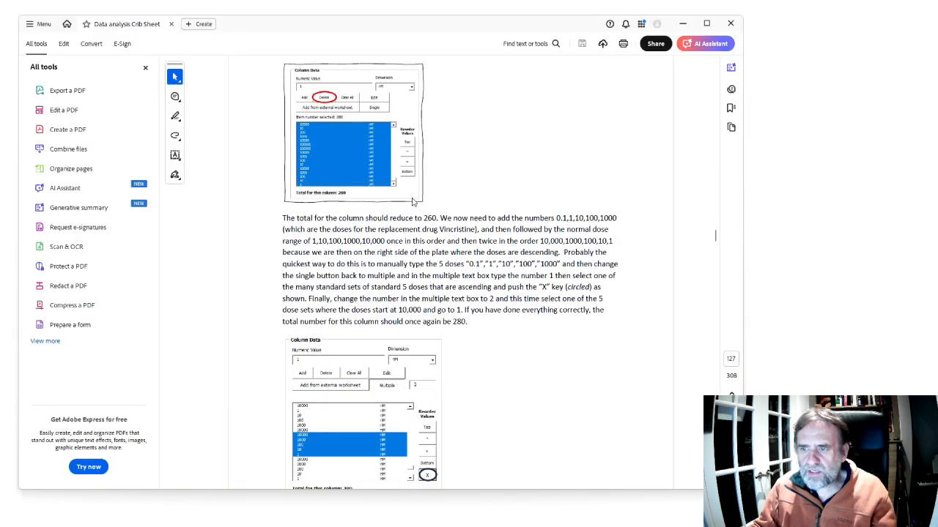
{"action": "key", "text": "alt+Tab"}
{"action": "key", "text": "alt+Tab"}
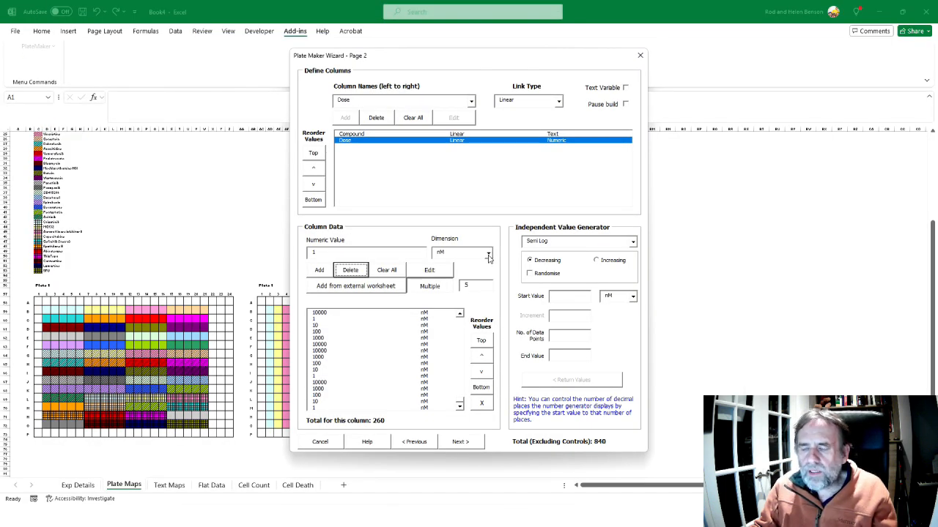
Switch the Dose column to single entry and append a generated increasing log series starting at 0.1 nM with 5 data points
{"action": "left_click", "coordinate": [478, 283]}
{"action": "left_click", "coordinate": [438, 291]}
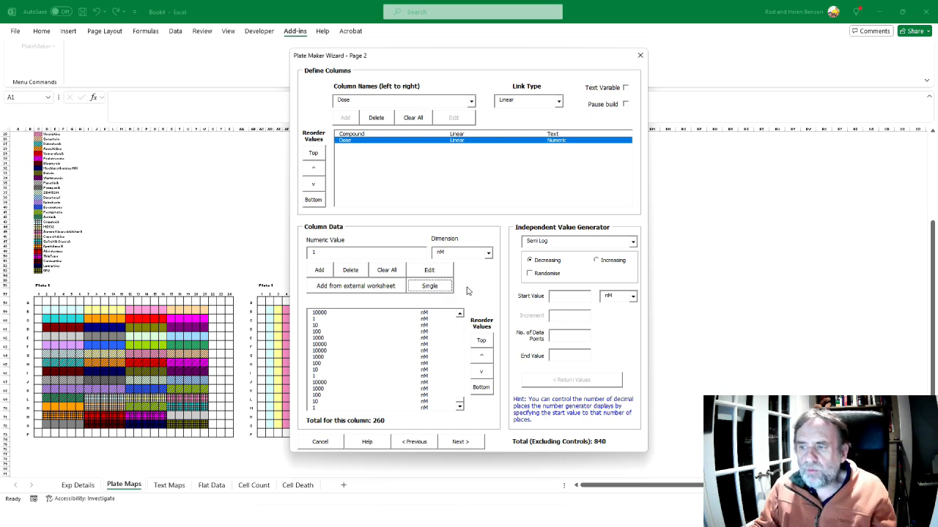
{"action": "left_click", "coordinate": [632, 244]}
{"action": "left_click", "coordinate": [612, 258]}
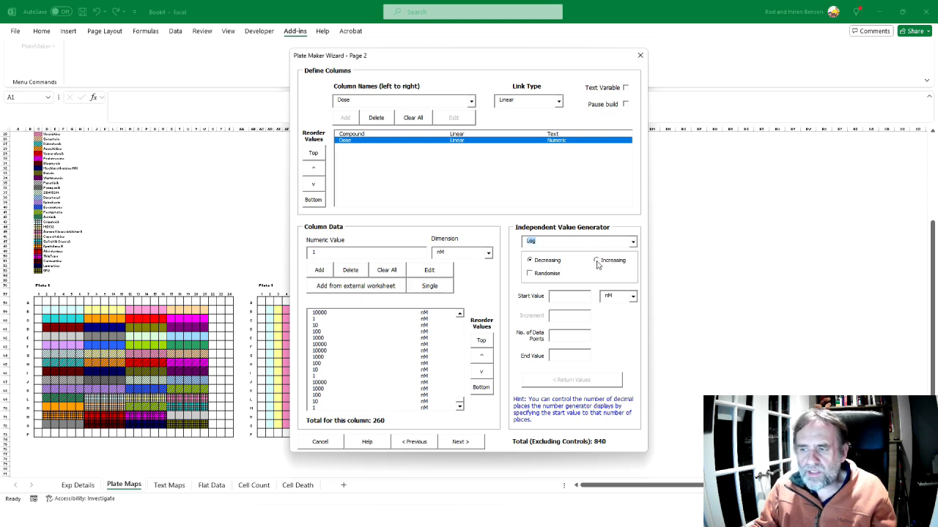
{"action": "left_click", "coordinate": [597, 262]}
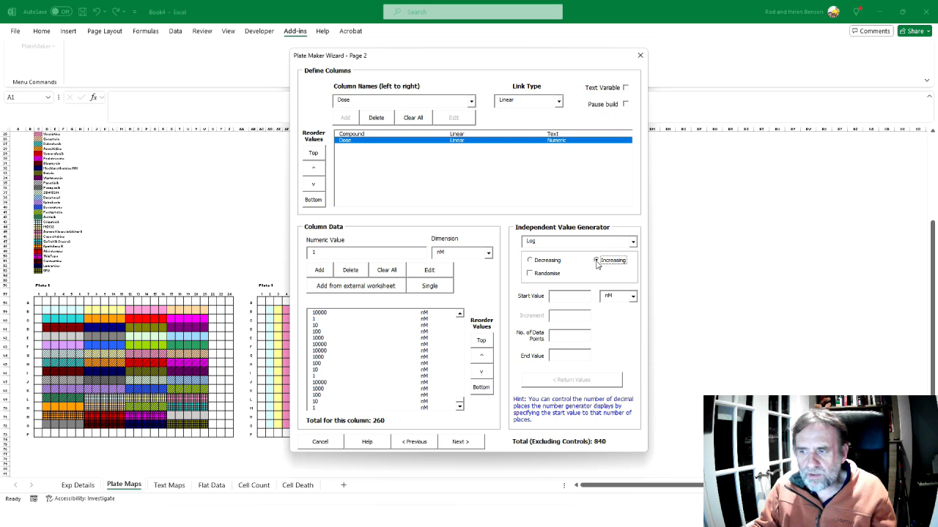
{"action": "left_click", "coordinate": [574, 295]}
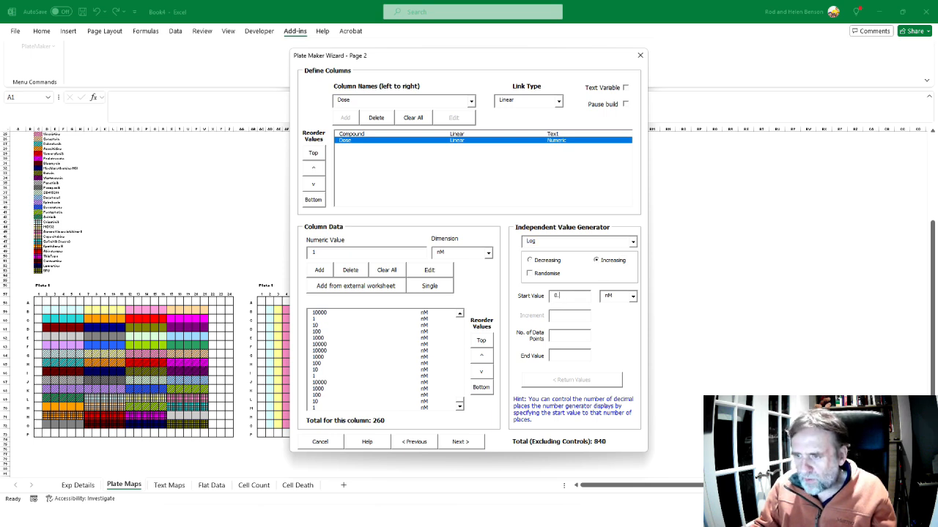
{"action": "left_click", "coordinate": [576, 337]}
{"action": "type", "text": "5"}
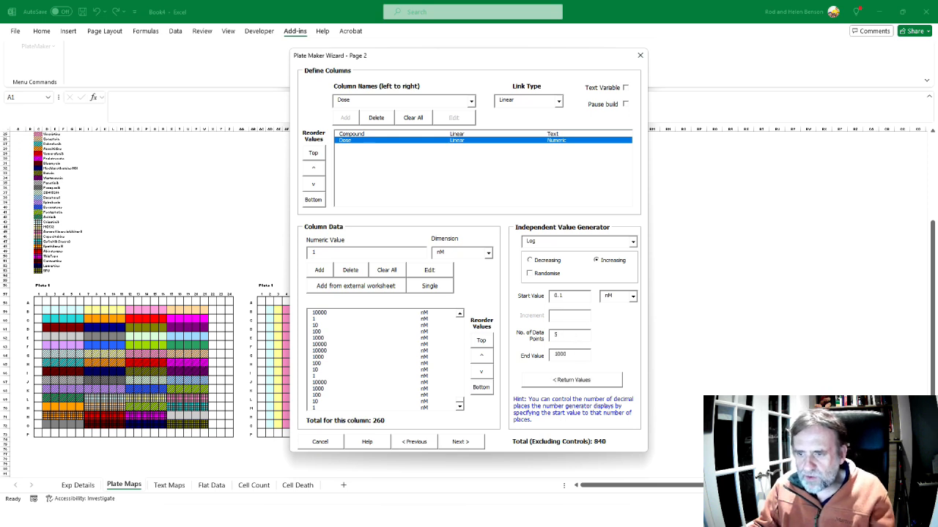
{"action": "left_click", "coordinate": [583, 386]}
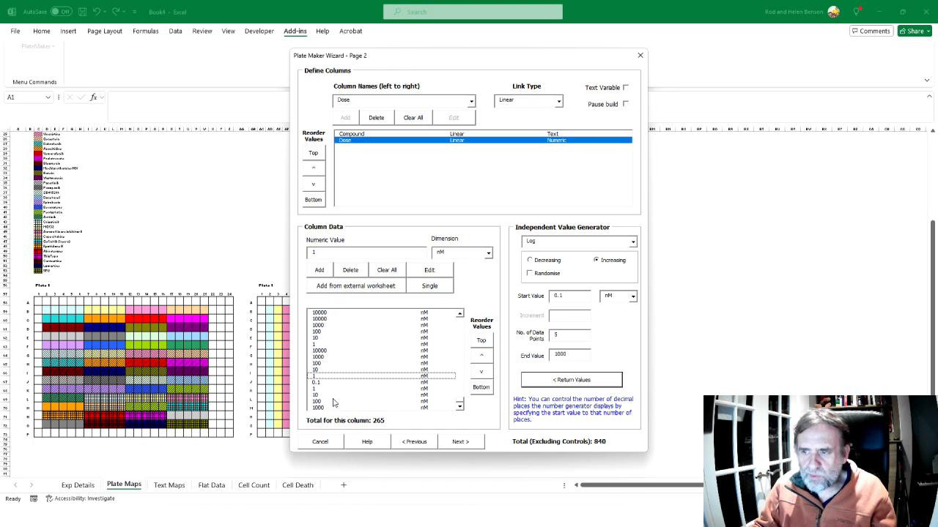
Following the crib sheet, set the Dose column's multiple to 1 and append one copy of the ascending doses in items 241 to 245
{"action": "key", "text": "alt+Tab"}
{"action": "scroll", "coordinate": [415, 287], "scroll_direction": "down", "scroll_amount": 1}
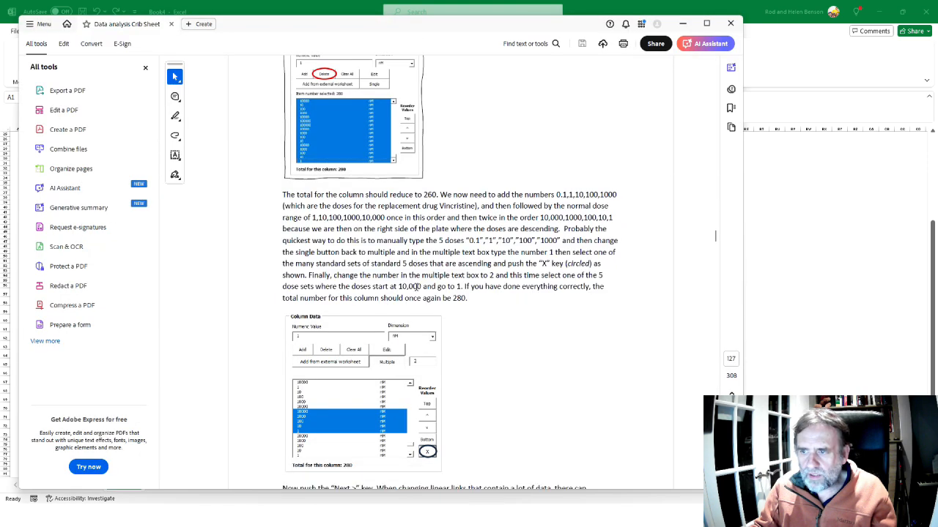
{"action": "key", "text": "alt+Tab"}
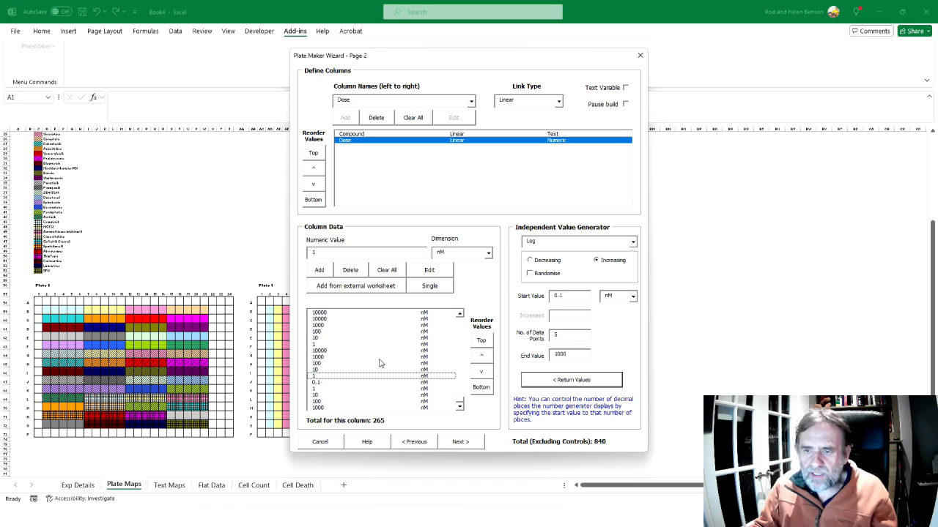
{"action": "left_click", "coordinate": [431, 288]}
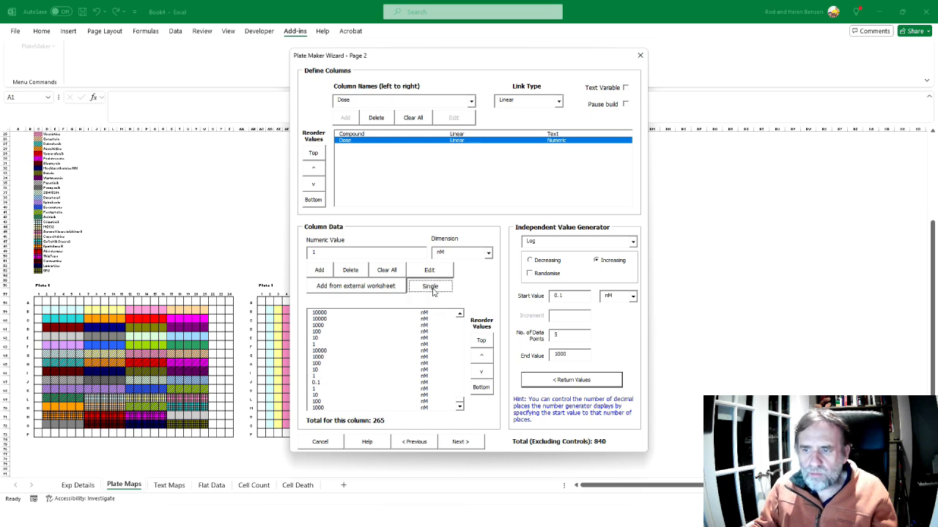
{"action": "left_click", "coordinate": [474, 287]}
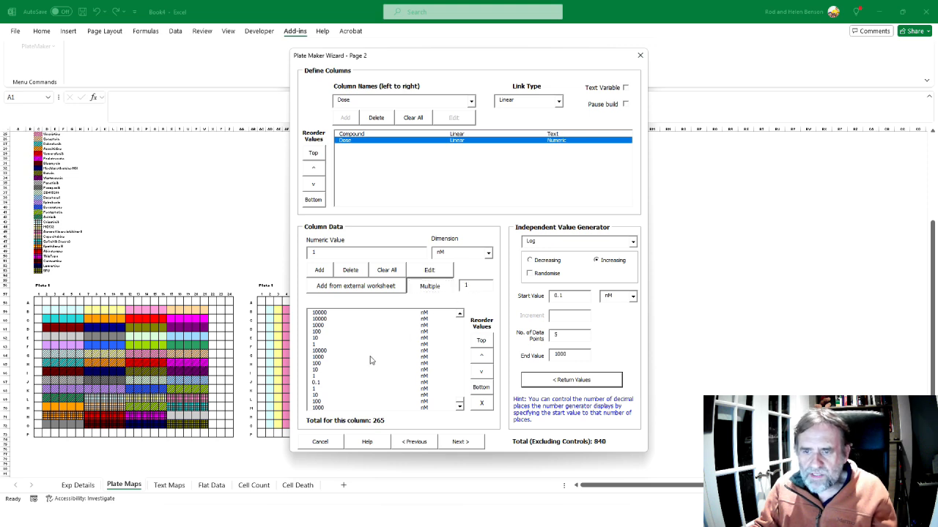
{"action": "left_click_drag", "start_coordinate": [459, 400], "coordinate": [460, 399]}
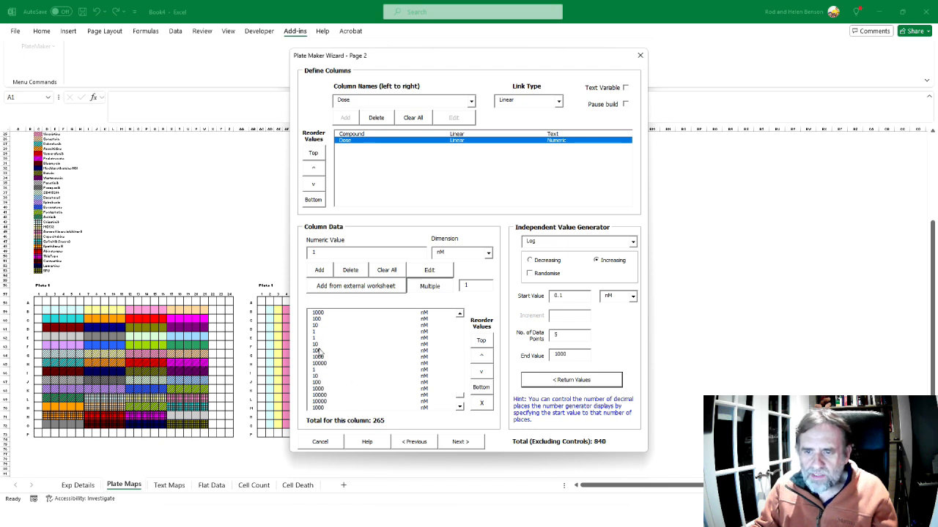
{"action": "left_click", "coordinate": [317, 339]}
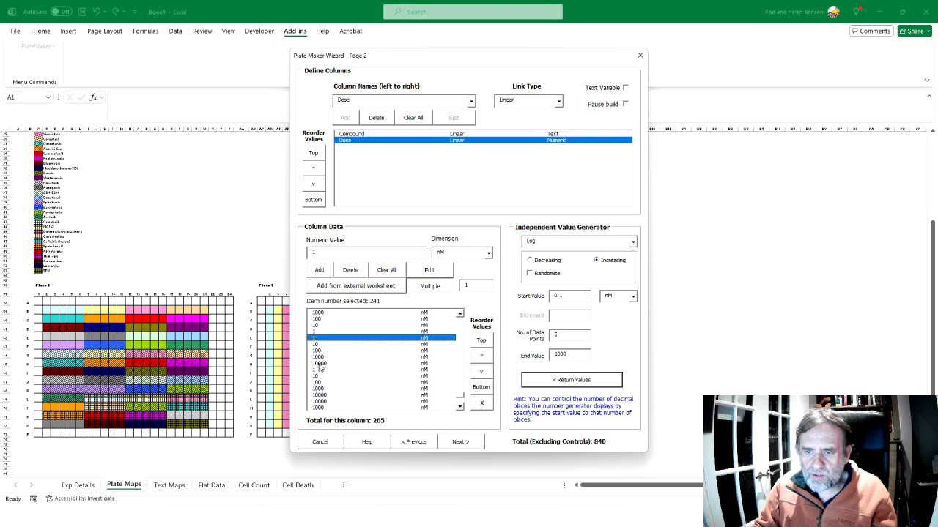
{"action": "left_click", "coordinate": [320, 363], "text": "shift"}
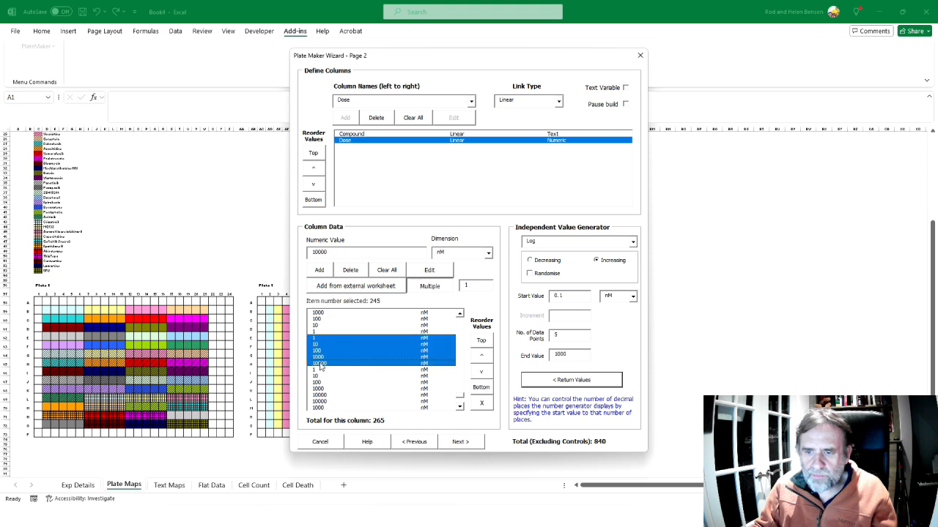
{"action": "left_click", "coordinate": [482, 406]}
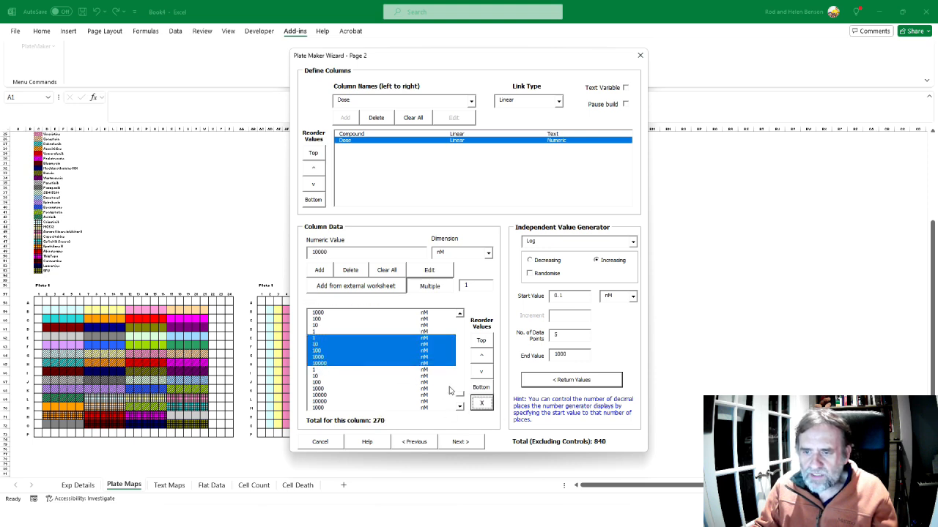
Set the multiple to 2 and append two copies of the descending 10000 to 1 nM doses in items 251 to 255
{"action": "left_click_drag", "start_coordinate": [460, 397], "coordinate": [459, 403]}
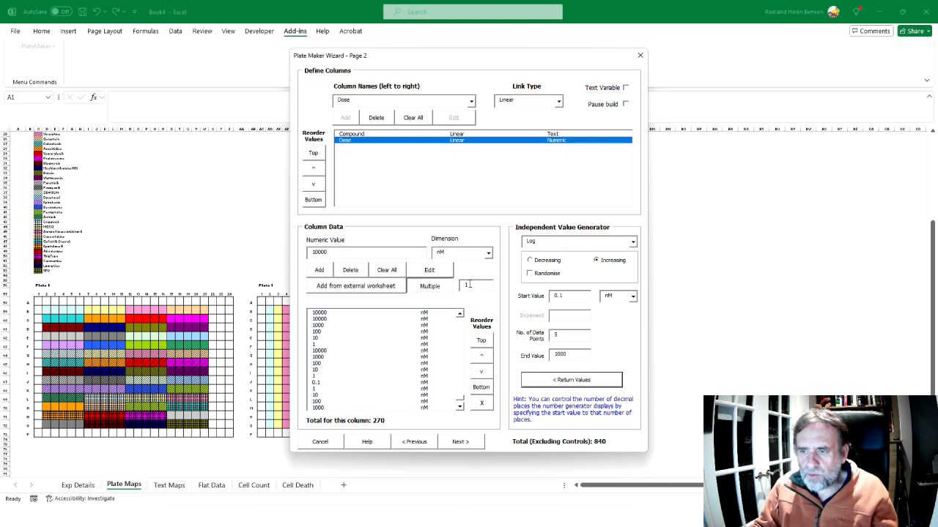
{"action": "type", "text": "2"}
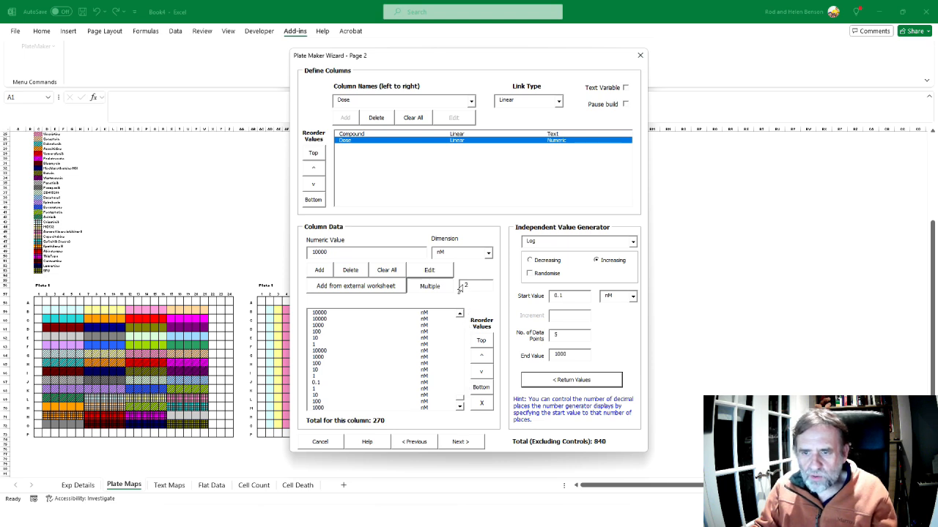
{"action": "left_click", "coordinate": [321, 320]}
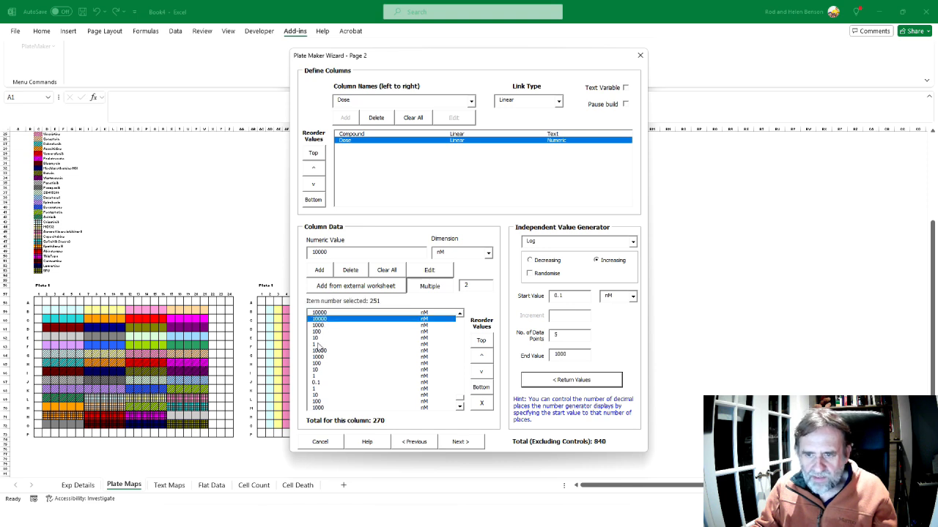
{"action": "left_click", "coordinate": [315, 344], "text": "shift"}
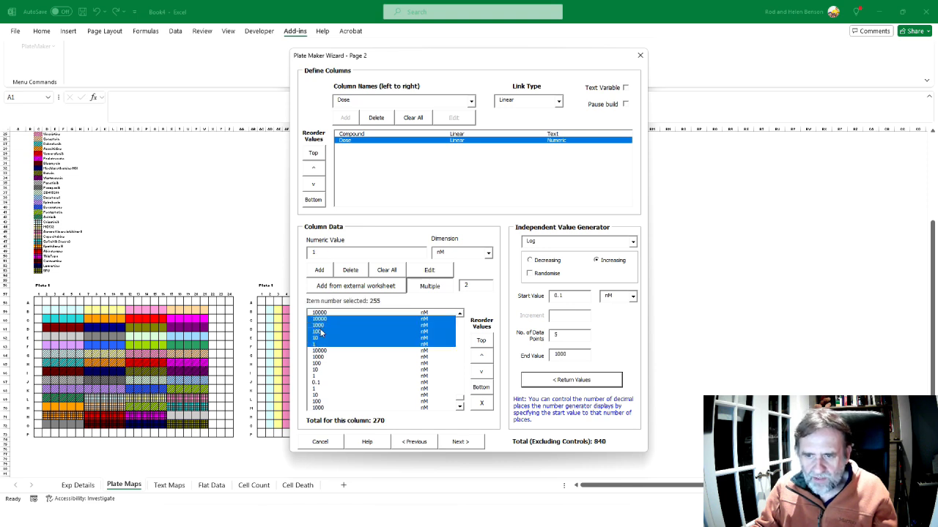
{"action": "left_click", "coordinate": [481, 405]}
{"action": "left_click_drag", "start_coordinate": [459, 400], "coordinate": [459, 408]}
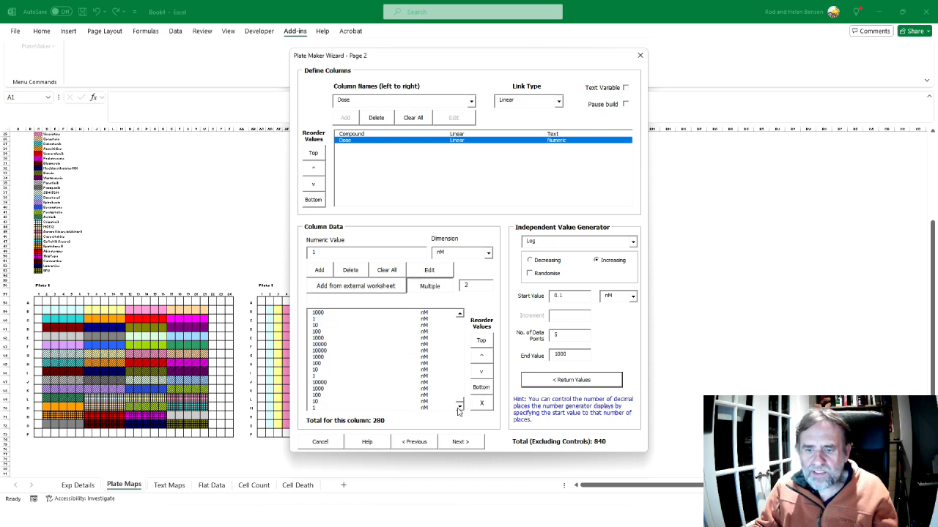
Compare the rebuilt end of the Dose list with the drug tables in the slide show, returning to the wizard in Excel
{"action": "key", "text": "alt+Tab"}
{"action": "key", "text": "alt+Tab"}
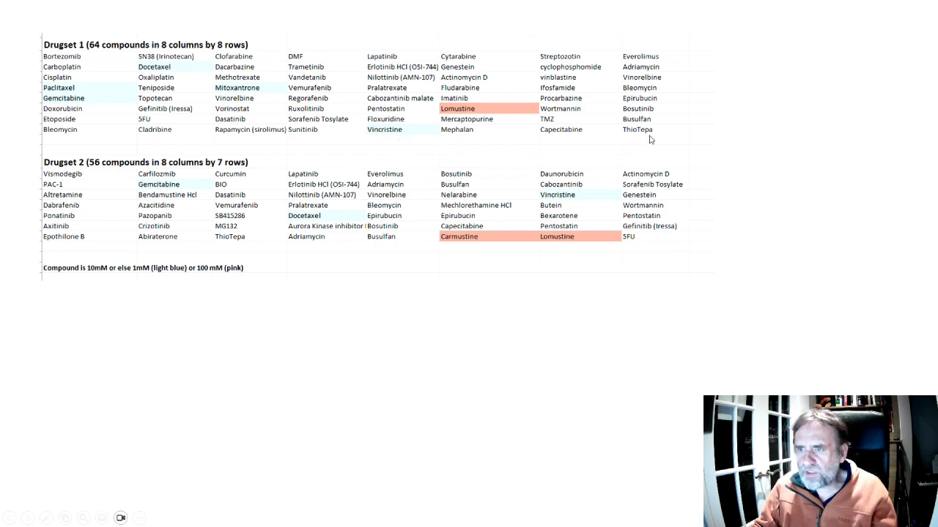
{"action": "key", "text": "alt+Tab"}
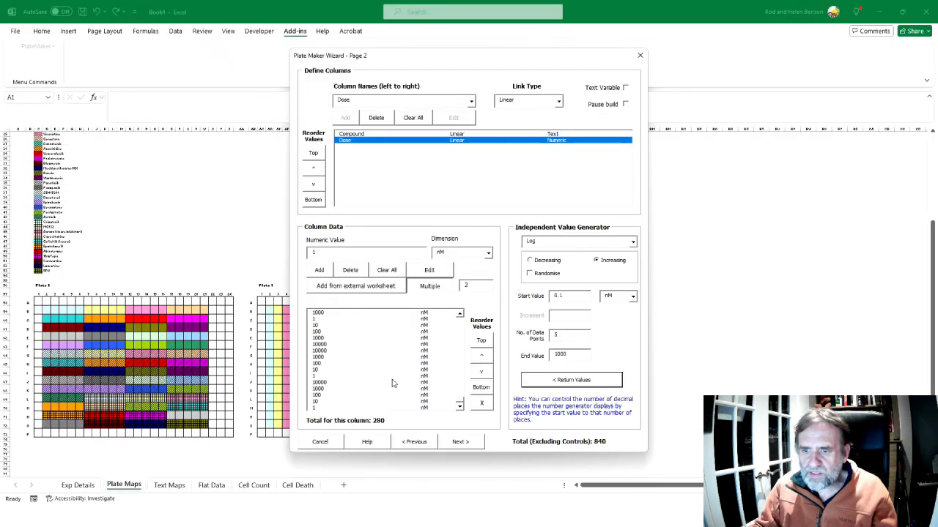
{"action": "key", "text": "alt+Tab"}
{"action": "key", "text": "alt+Tab"}
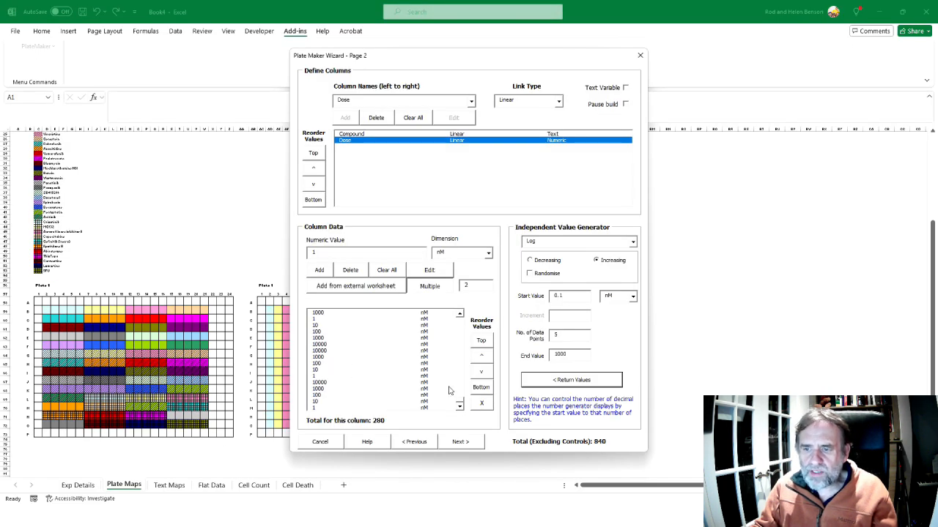
Advance the wizard to page 5, keeping the 384 well plate layout, and preview the workbook's plate maps
{"action": "left_click", "coordinate": [469, 446]}
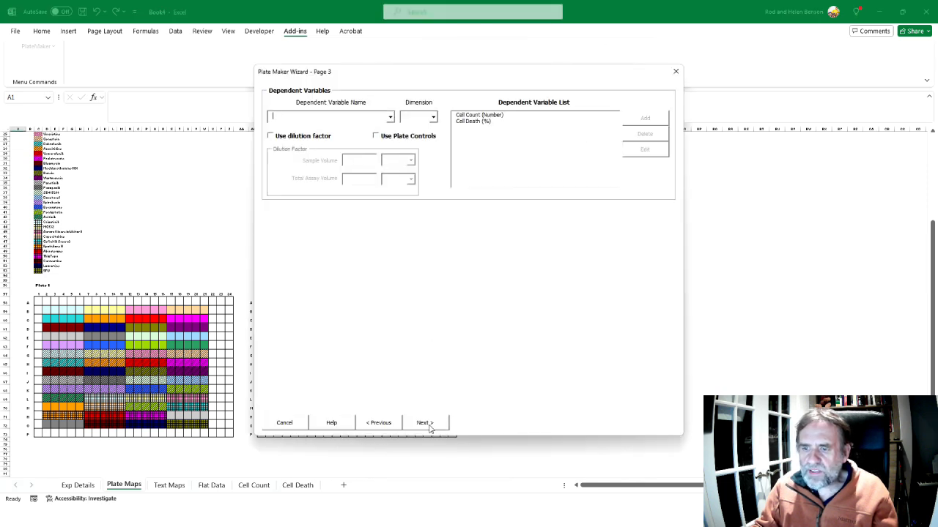
{"action": "left_click", "coordinate": [425, 424]}
{"action": "left_click", "coordinate": [340, 341]}
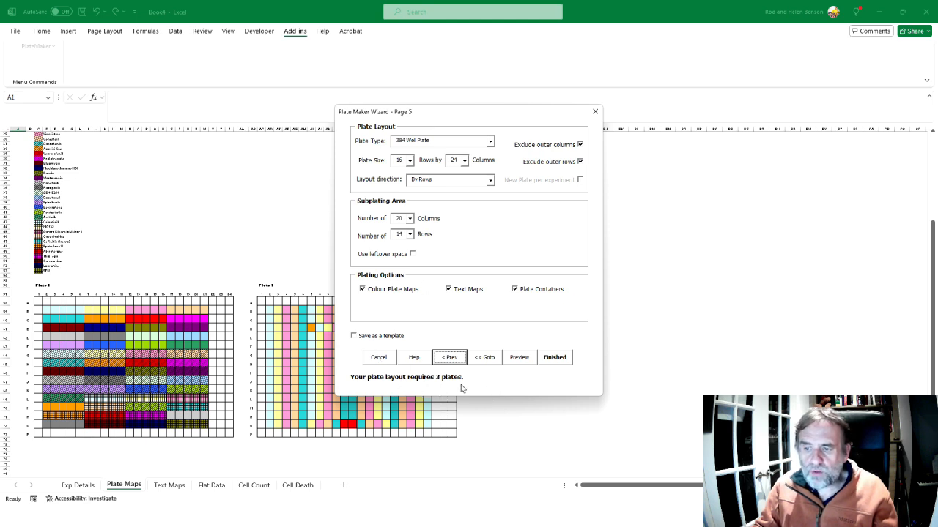
{"action": "left_click", "coordinate": [518, 358]}
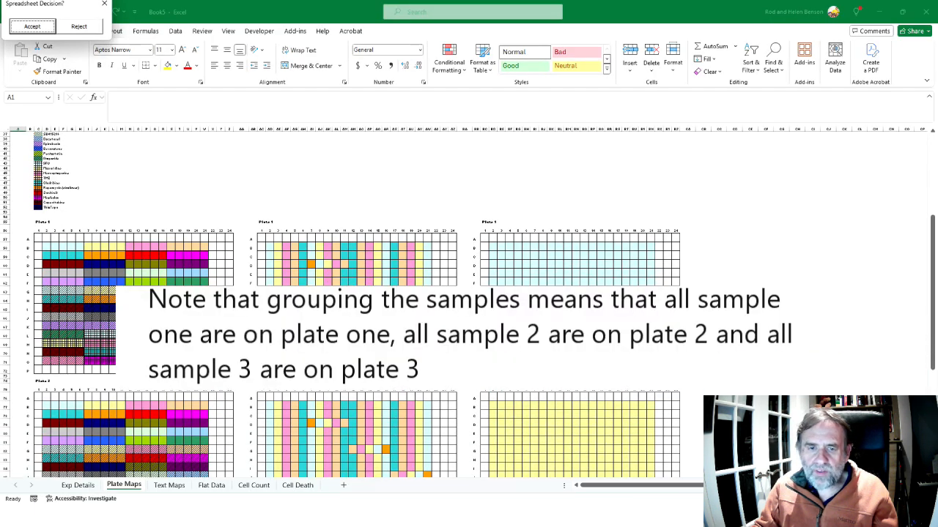
{"action": "scroll", "coordinate": [469, 304], "scroll_direction": "down", "scroll_amount": 2}
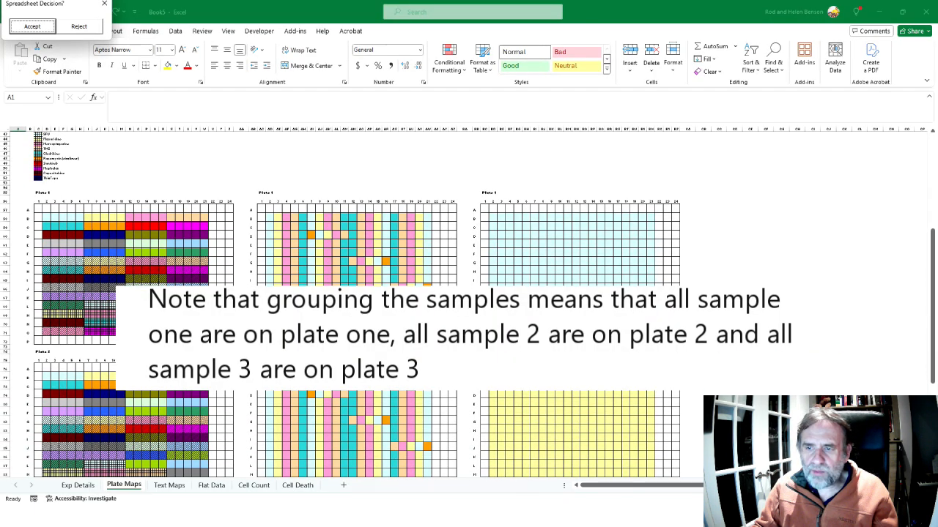
Switch to the Data analysis Crib Sheet PDF, compare Figure 90's plate maps with the previewed ones, and return to the Excel preview
{"action": "key", "text": "alt+Tab"}
{"action": "key", "text": "alt+Tab"}
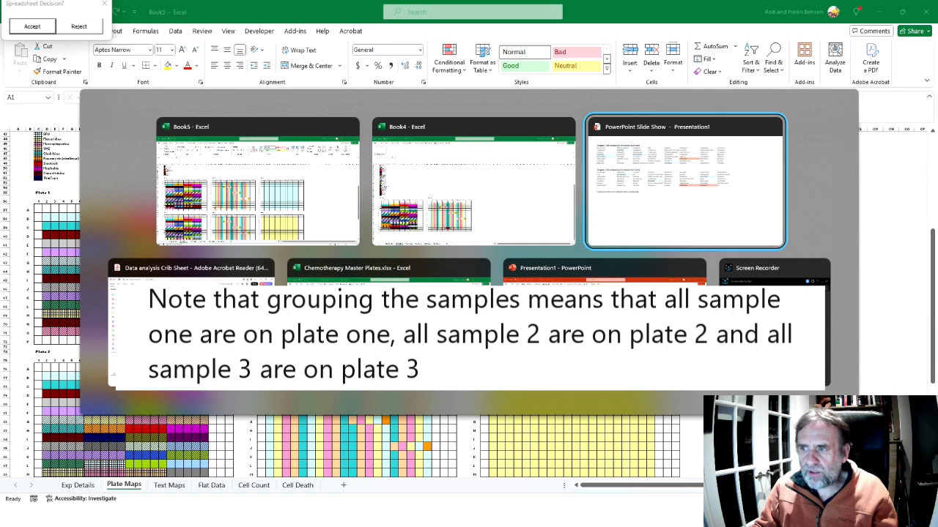
{"action": "key", "text": "alt+Tab"}
{"action": "scroll", "coordinate": [416, 323], "scroll_direction": "down", "scroll_amount": 6}
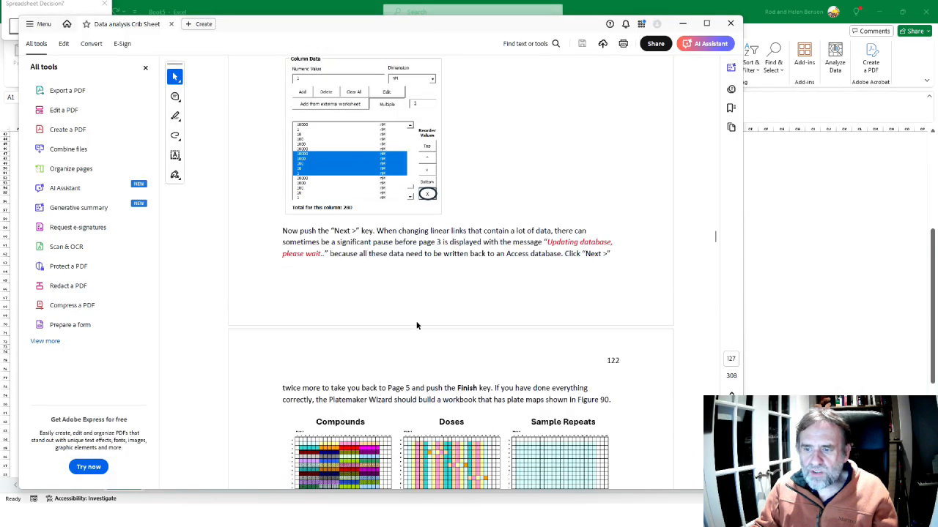
{"action": "scroll", "coordinate": [416, 322], "scroll_direction": "up", "scroll_amount": 4}
{"action": "scroll", "coordinate": [416, 322], "scroll_direction": "down", "scroll_amount": 7}
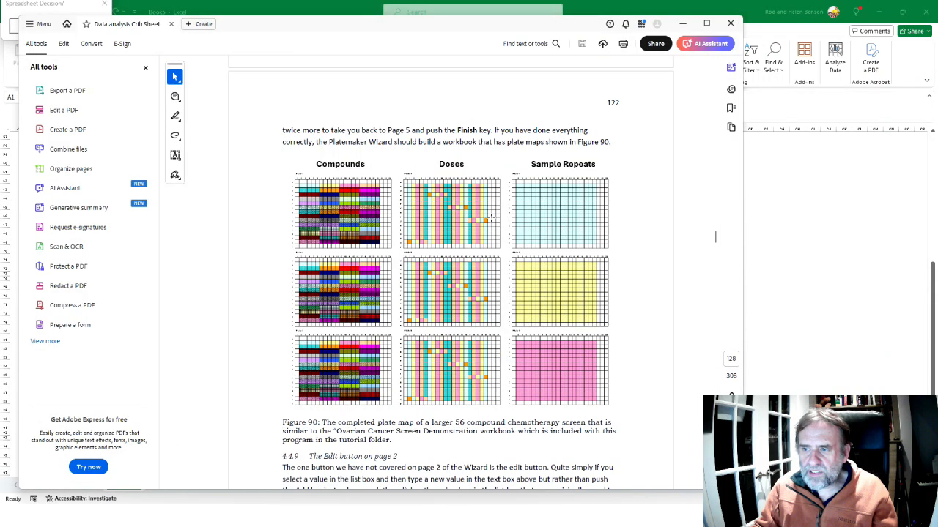
{"action": "scroll", "coordinate": [490, 216], "scroll_direction": "down", "scroll_amount": 3}
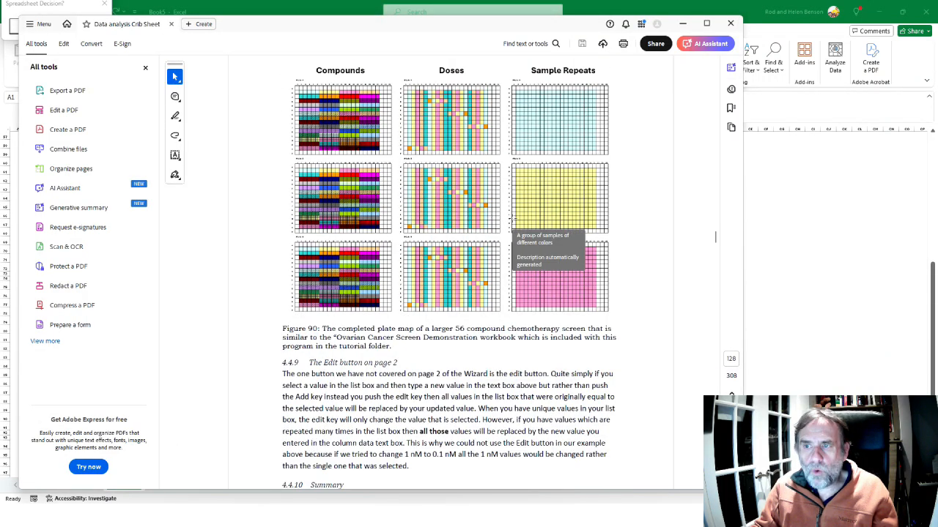
{"action": "key", "text": "alt+Tab"}
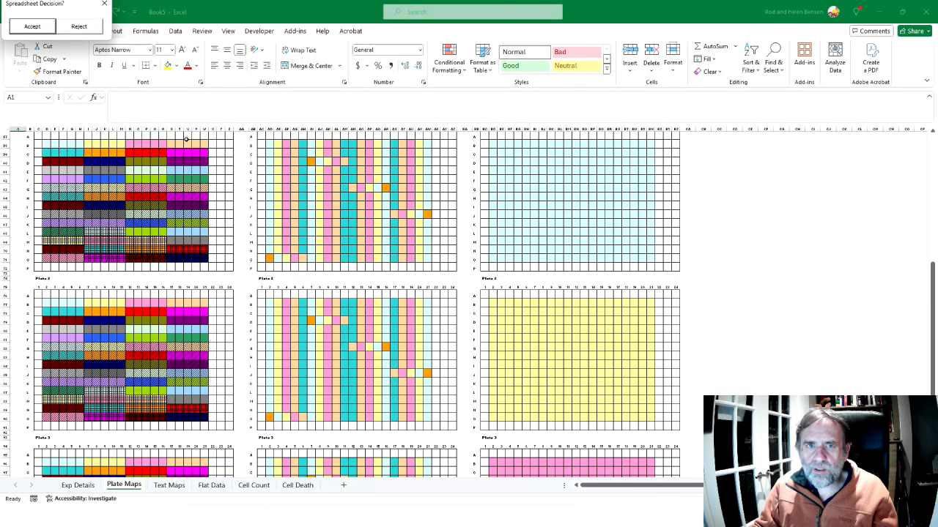
Accept the previewed workbook and look over the plate maps for Plates 1 to 3
{"action": "scroll", "coordinate": [287, 155], "scroll_direction": "up", "scroll_amount": 1}
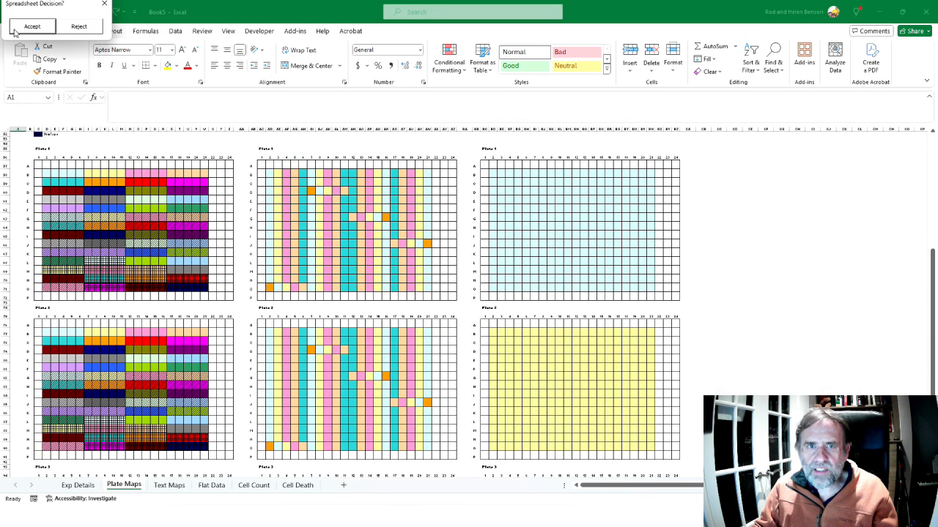
{"action": "left_click", "coordinate": [33, 27]}
{"action": "scroll", "coordinate": [331, 196], "scroll_direction": "down", "scroll_amount": 7}
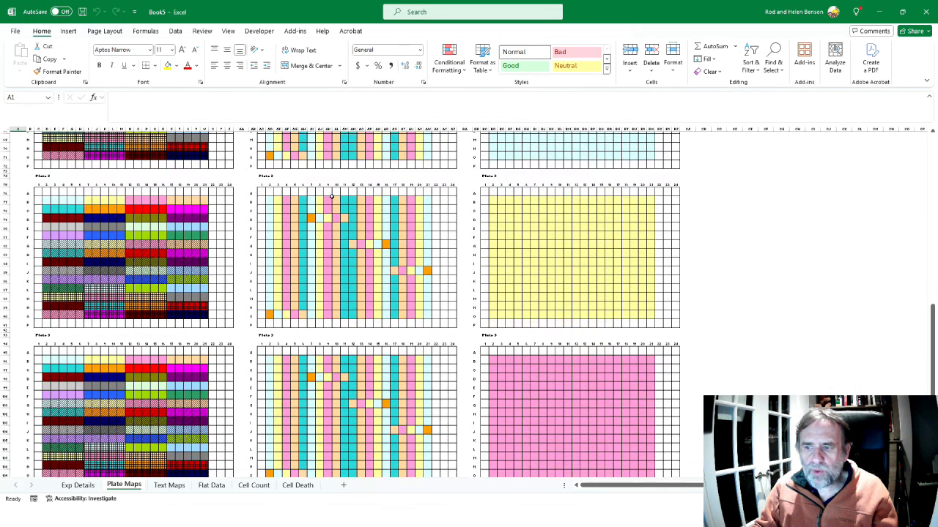
{"action": "scroll", "coordinate": [331, 196], "scroll_direction": "up", "scroll_amount": 7}
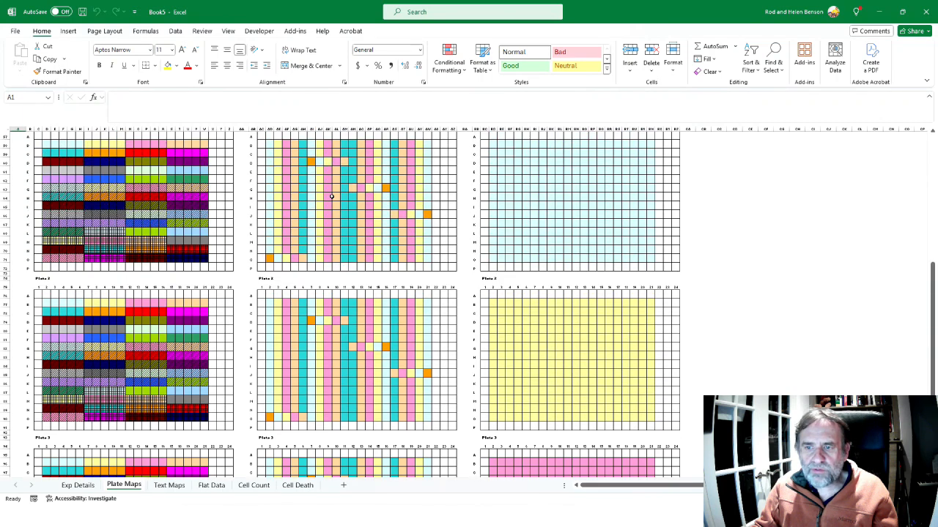
Switch to the Data analysis Crib Sheet PDF, read section 4.4.9 on the Edit button, and return to Excel
{"action": "key", "text": "alt+Tab"}
{"action": "scroll", "coordinate": [331, 196], "scroll_direction": "down", "scroll_amount": 3}
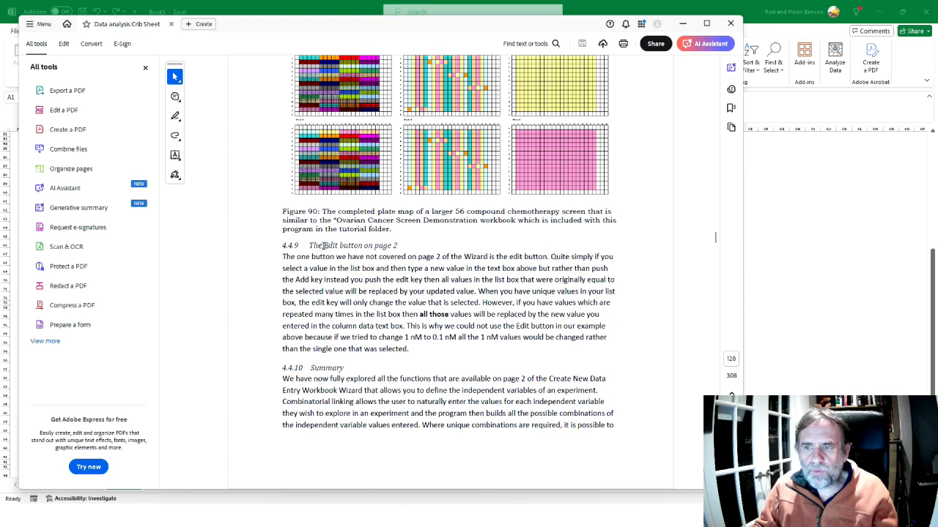
{"action": "key", "text": "alt+Tab"}
Reopen PlateMaker's new workbook wizard with the saved Tutorial 4 settings and advance to page 2
{"action": "left_click", "coordinate": [295, 31]}
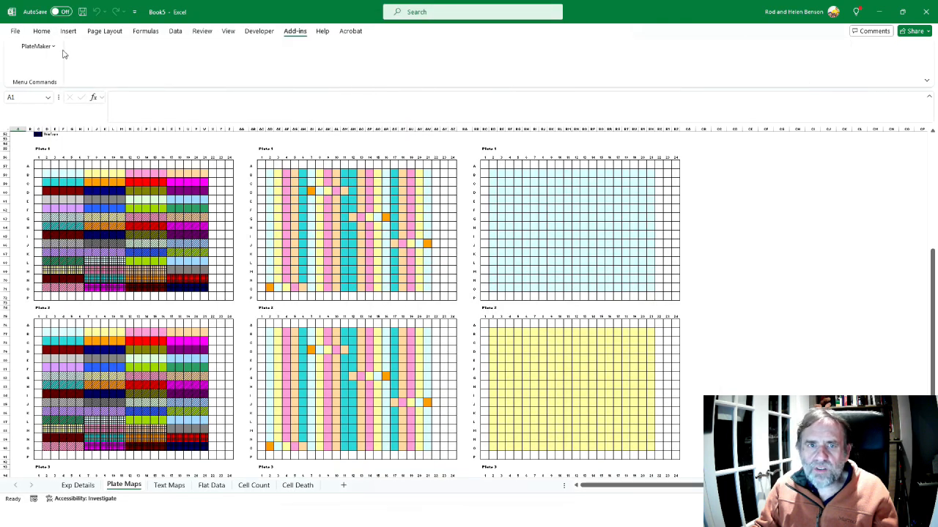
{"action": "left_click", "coordinate": [44, 46]}
{"action": "left_click", "coordinate": [56, 75]}
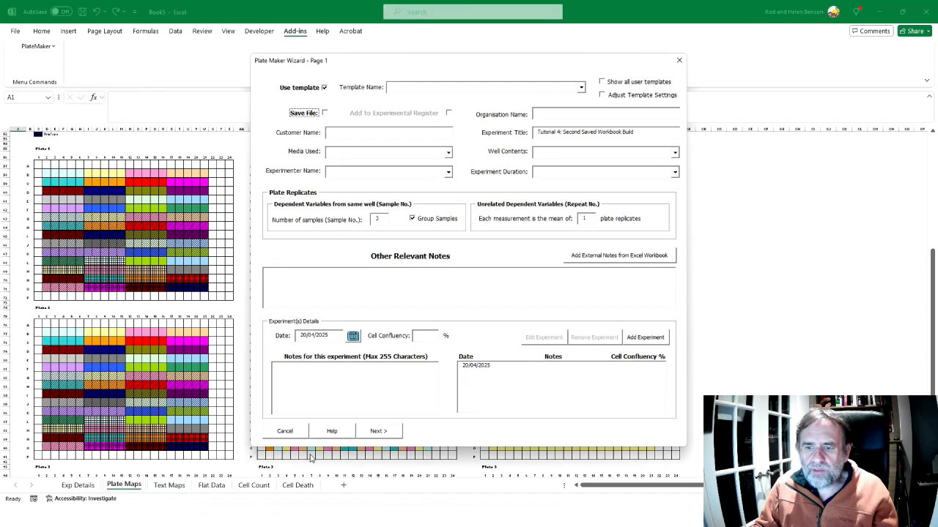
{"action": "left_click", "coordinate": [375, 434]}
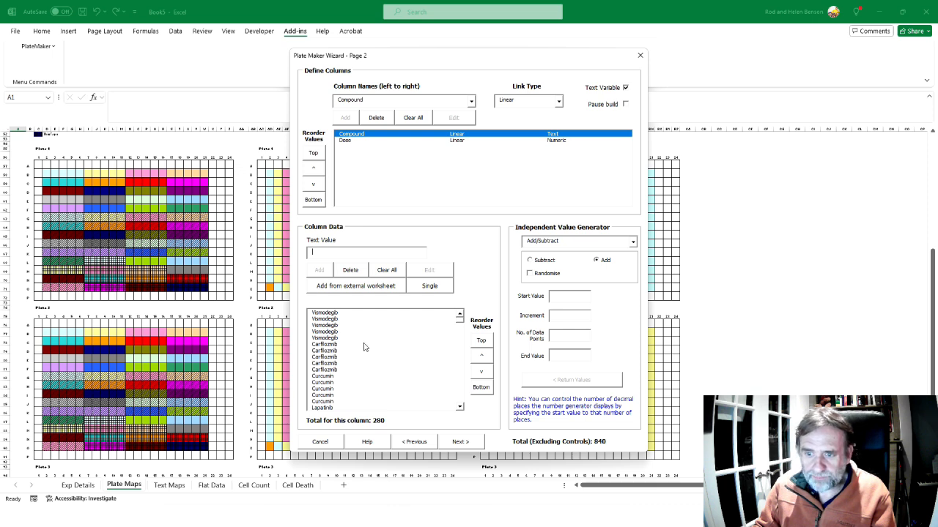
Replace all Lapatinib entries in the Compound list with Gefitnib using the Edit function, and inspect the edited entries
{"action": "left_click", "coordinate": [327, 408]}
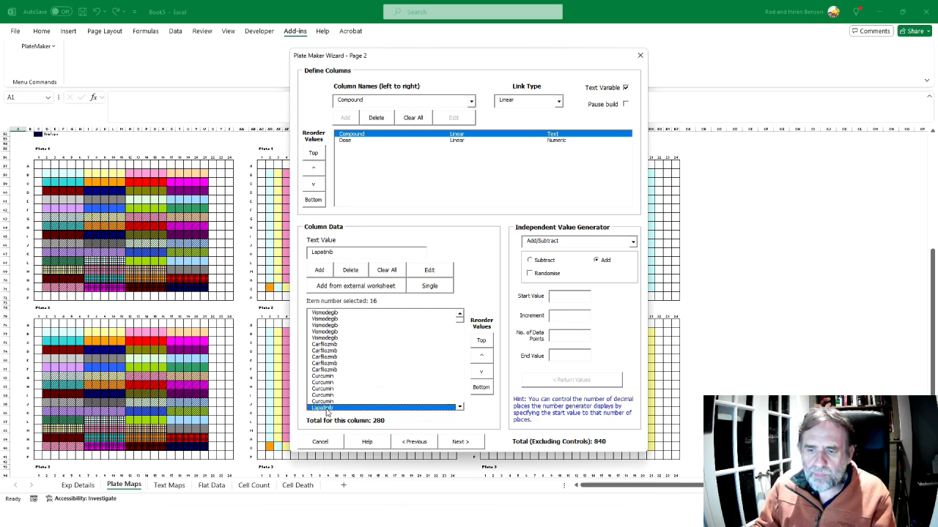
{"action": "left_click", "coordinate": [459, 408]}
{"action": "left_click", "coordinate": [460, 408]}
{"action": "left_click", "coordinate": [460, 408]}
{"action": "left_click", "coordinate": [460, 408]}
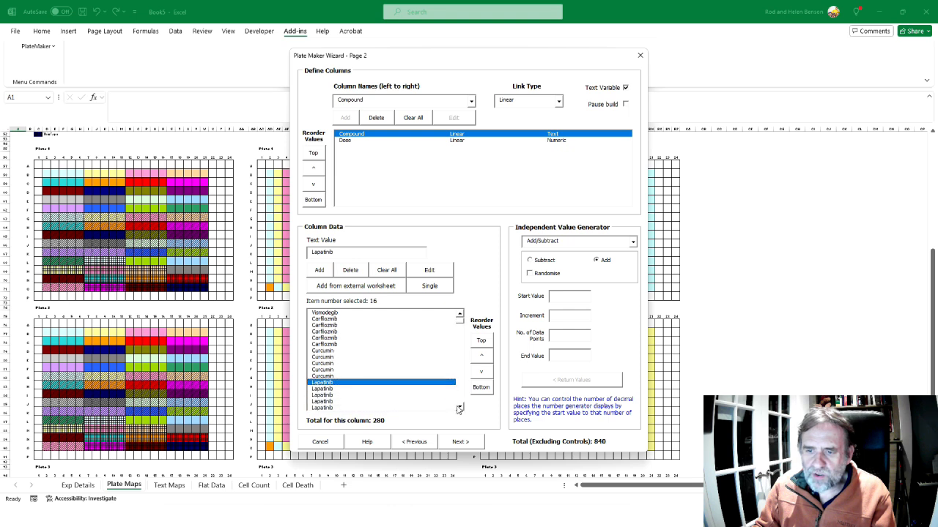
{"action": "double_click", "coordinate": [346, 253]}
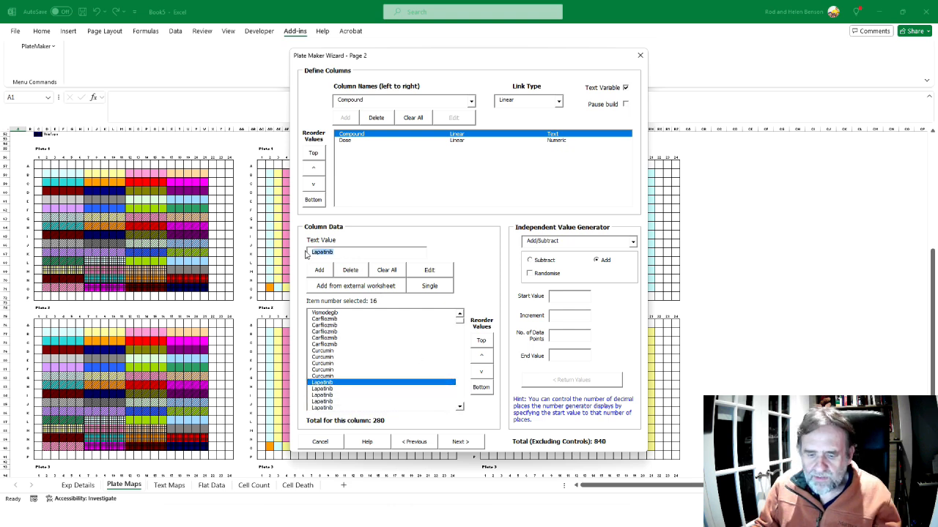
{"action": "type", "text": "Gefi"}
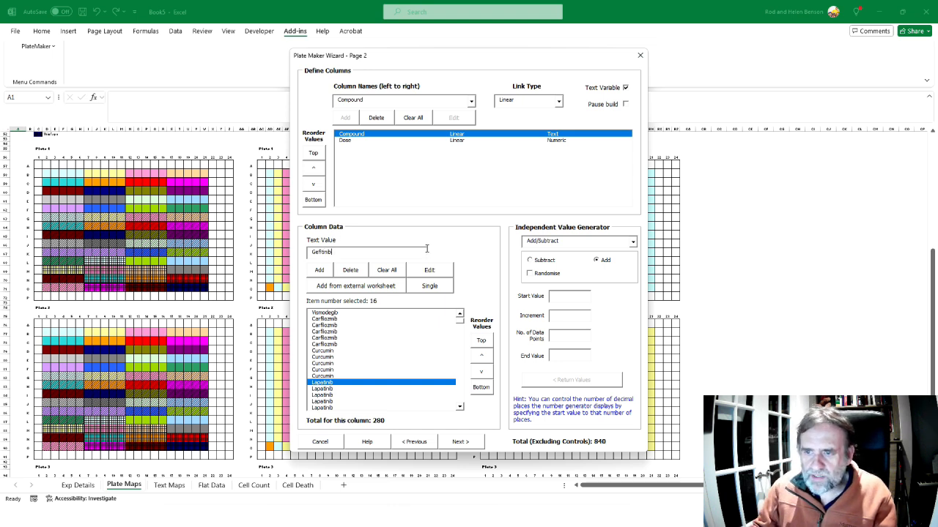
{"action": "left_click", "coordinate": [428, 270]}
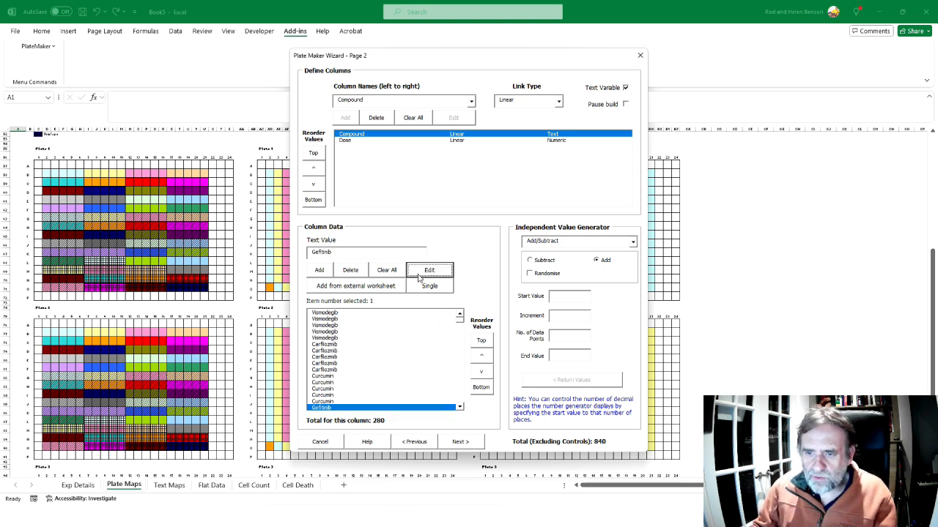
{"action": "left_click", "coordinate": [459, 408]}
{"action": "scroll", "coordinate": [460, 408], "scroll_direction": "down", "scroll_amount": 5}
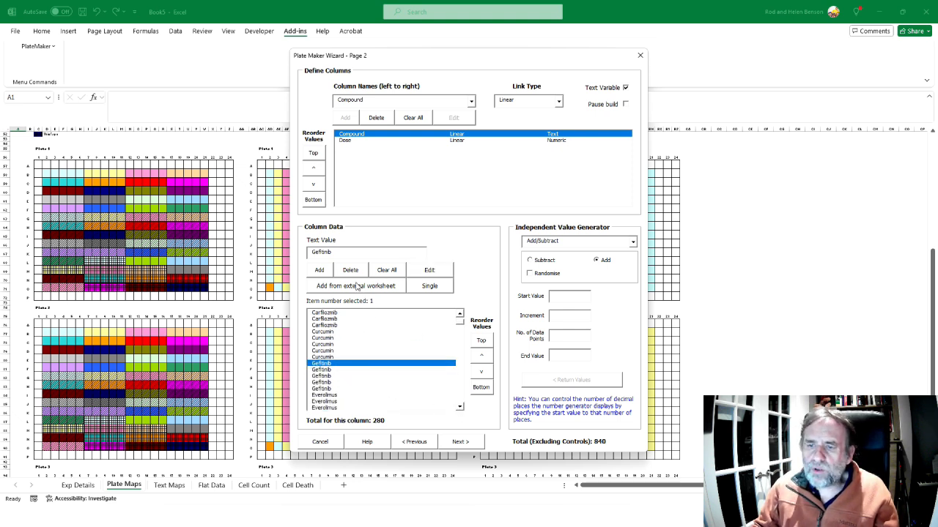
Display the Dose column's values, cancel the wizard, and return to the plate maps after consulting the Crib Sheet's summary
{"action": "left_click", "coordinate": [344, 140]}
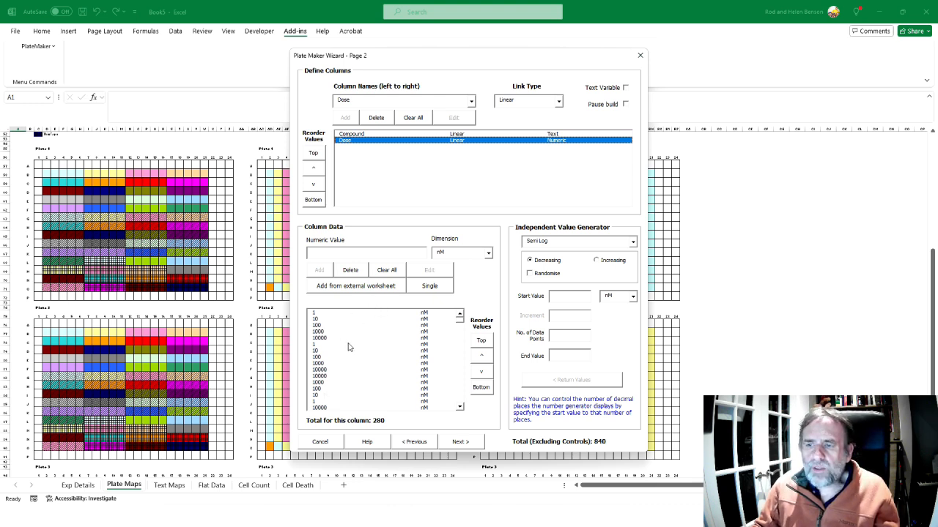
{"action": "left_click", "coordinate": [327, 441]}
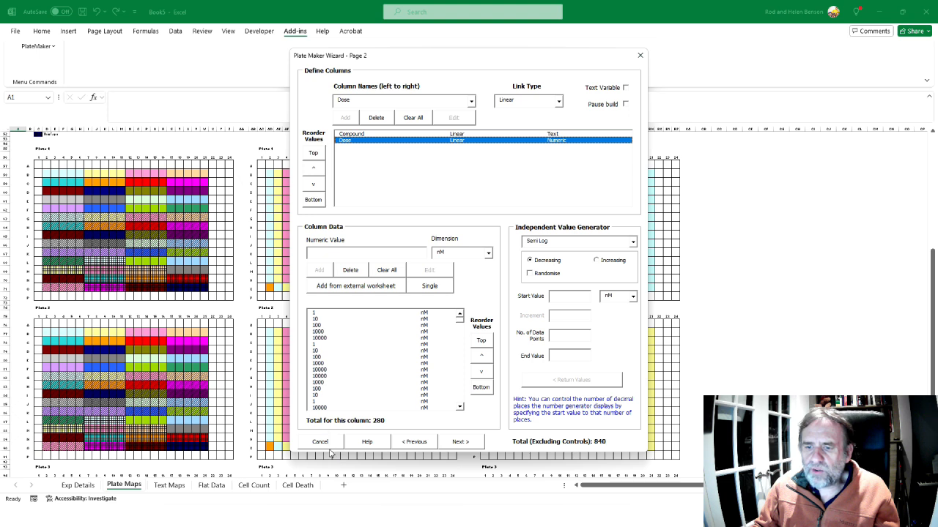
{"action": "left_click", "coordinate": [504, 296]}
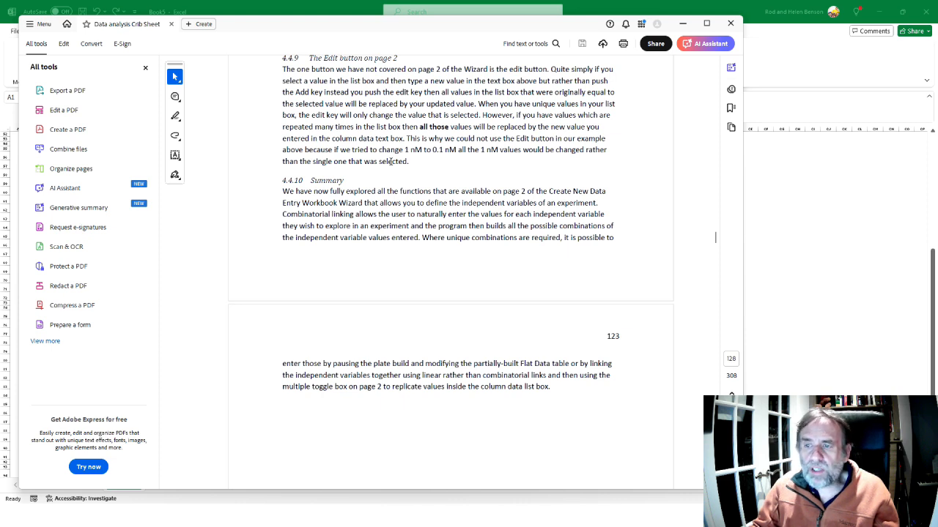
{"action": "key", "text": "alt+Tab"}
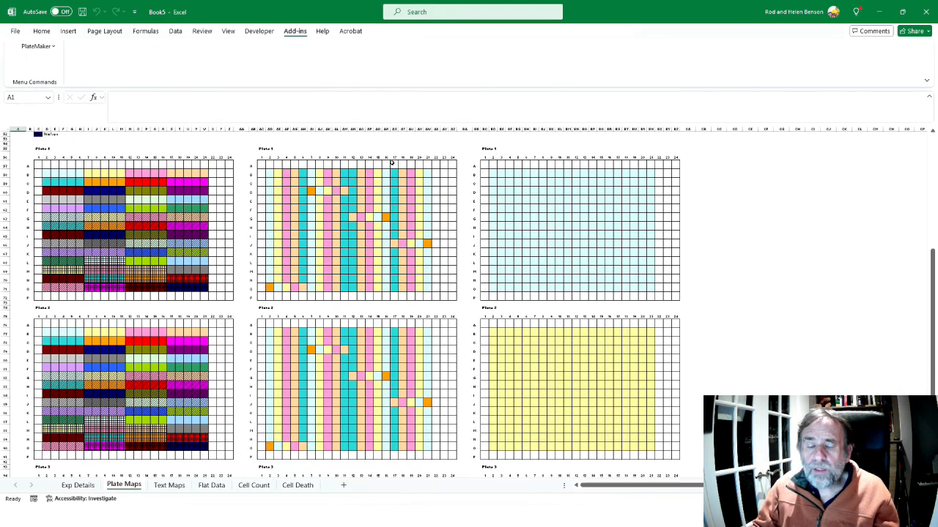